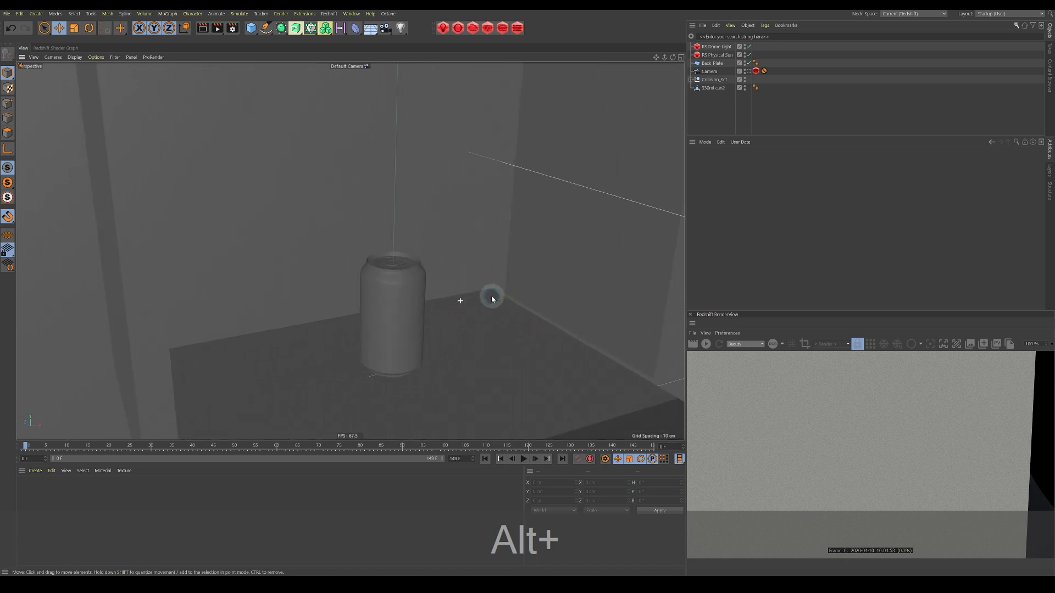
# Inspect the 330ml can2 object and the first wall cubes inside the Collision_Set group
pyautogui.click(712, 89)
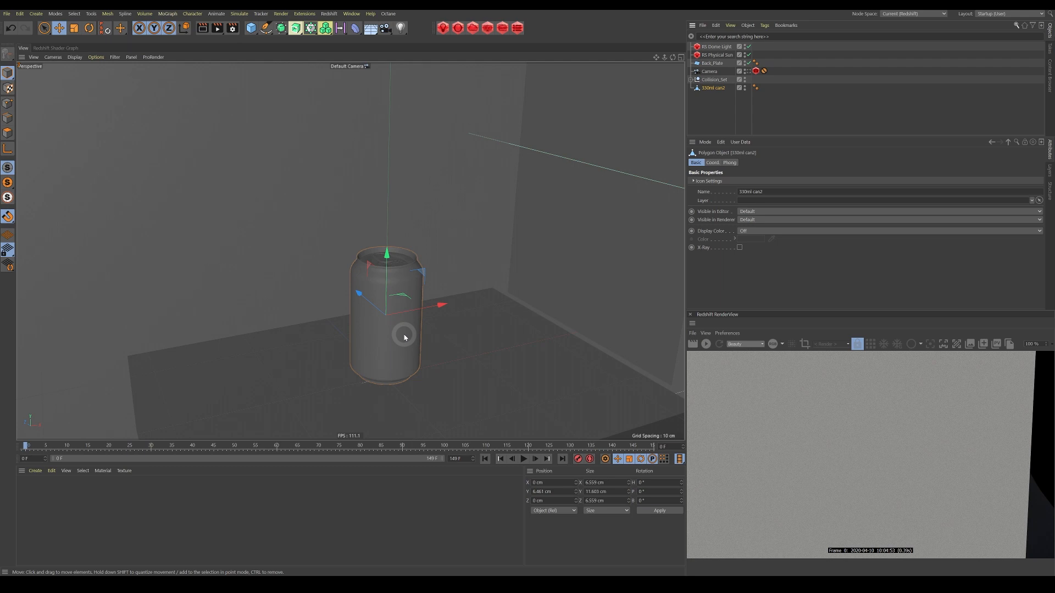
pyautogui.keyDown('alt'); pyautogui.moveTo(405, 338); pyautogui.dragTo(557, 177); pyautogui.keyUp('alt')
pyautogui.click(689, 81)
pyautogui.click(714, 104)
pyautogui.click(714, 113)
pyautogui.click(712, 121)
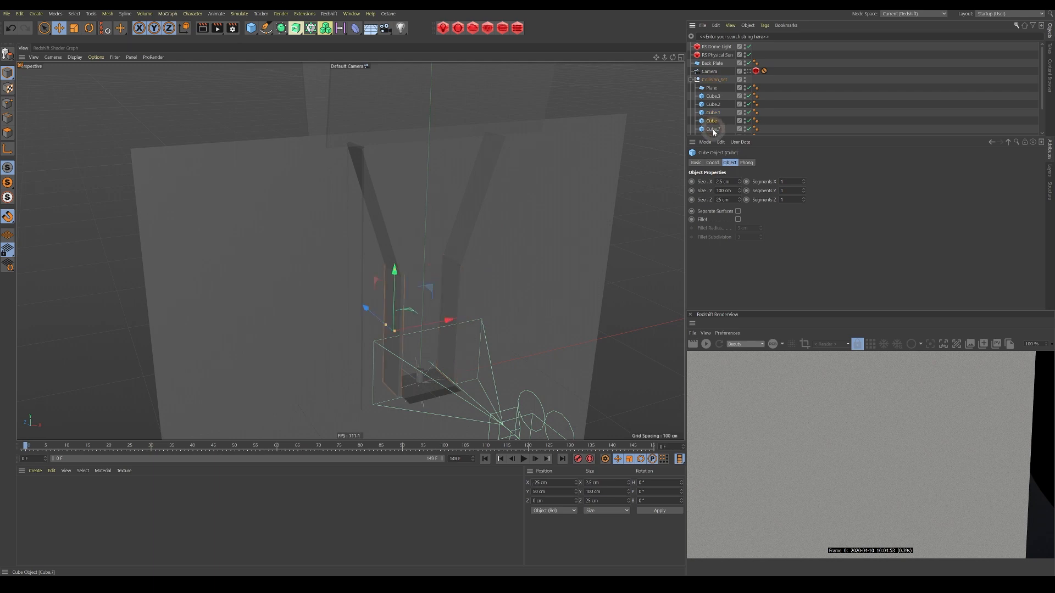
pyautogui.click(712, 129)
pyautogui.keyDown('alt'); pyautogui.moveTo(426, 239); pyautogui.dragTo(434, 236); pyautogui.keyUp('alt')
pyautogui.keyDown('alt'); pyautogui.moveTo(421, 214); pyautogui.dragTo(432, 214, button='right'); pyautogui.keyUp('alt')
pyautogui.keyDown('alt'); pyautogui.moveTo(432, 215); pyautogui.dragTo(629, 170); pyautogui.keyUp('alt')
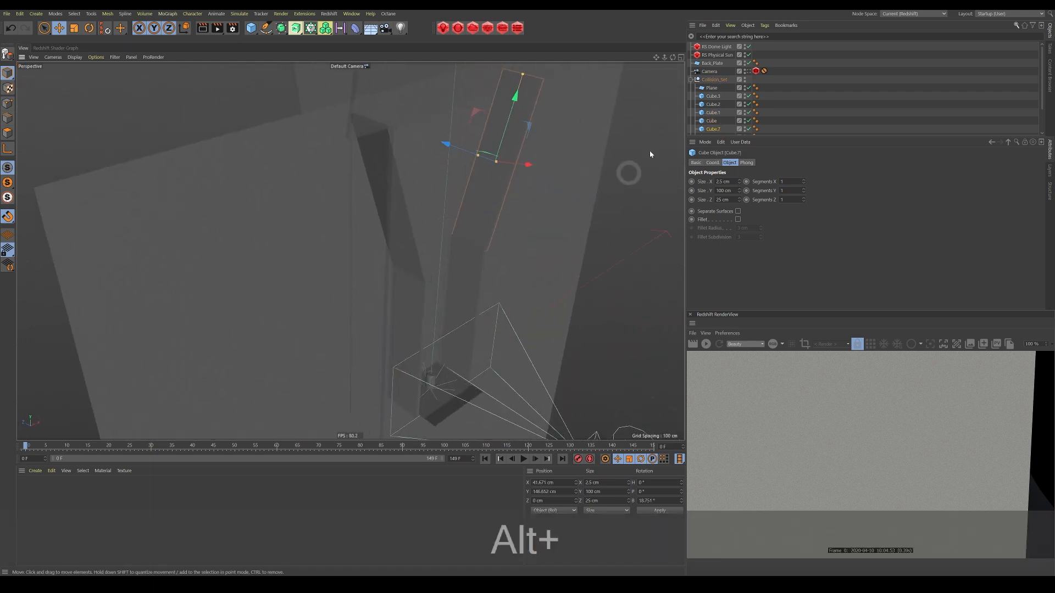
# Examine the remaining cubes of the Collision_Set group one by one, including the upper funnel walls
pyautogui.scroll(-2, 708, 116)
pyautogui.click(709, 115)
pyautogui.click(712, 122)
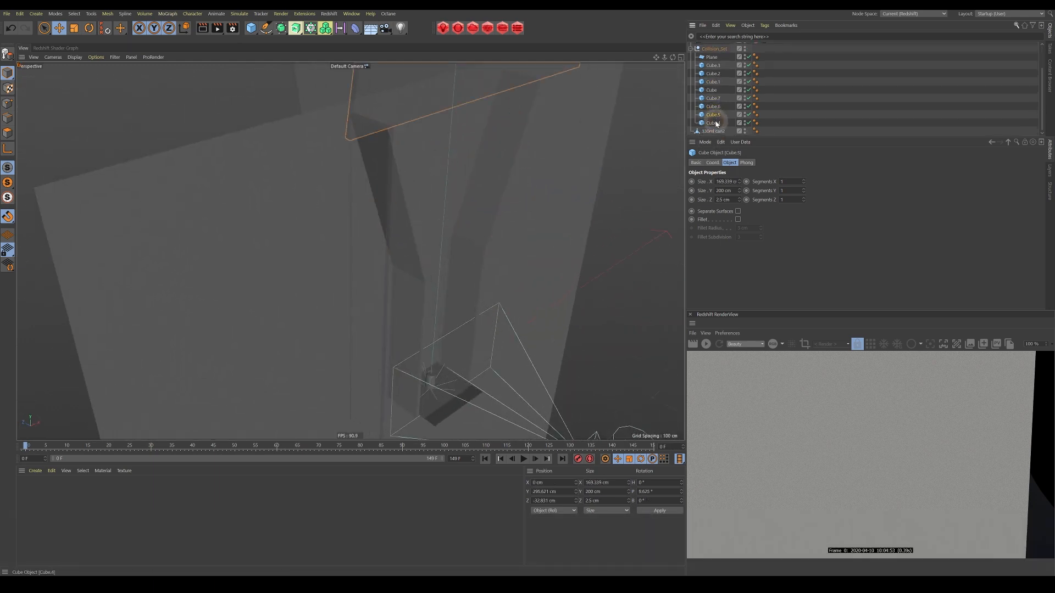
pyautogui.keyDown('alt'); pyautogui.moveTo(471, 150); pyautogui.dragTo(433, 236); pyautogui.keyUp('alt')
pyautogui.keyDown('alt'); pyautogui.moveTo(433, 235); pyautogui.dragTo(541, 223, button='right'); pyautogui.keyUp('alt')
pyautogui.click(709, 115)
pyautogui.click(713, 107)
pyautogui.click(713, 98)
pyautogui.click(711, 90)
pyautogui.click(712, 82)
pyautogui.click(712, 74)
pyautogui.click(712, 65)
pyautogui.moveTo(484, 208)
pyautogui.keyDown('alt'); pyautogui.mouseDown()
pyautogui.moveTo(500, 233)
pyautogui.moveTo(499, 306)
pyautogui.moveTo(399, 330)
pyautogui.moveTo(492, 283)
pyautogui.moveTo(497, 214)
pyautogui.mouseUp(); pyautogui.keyUp('alt')
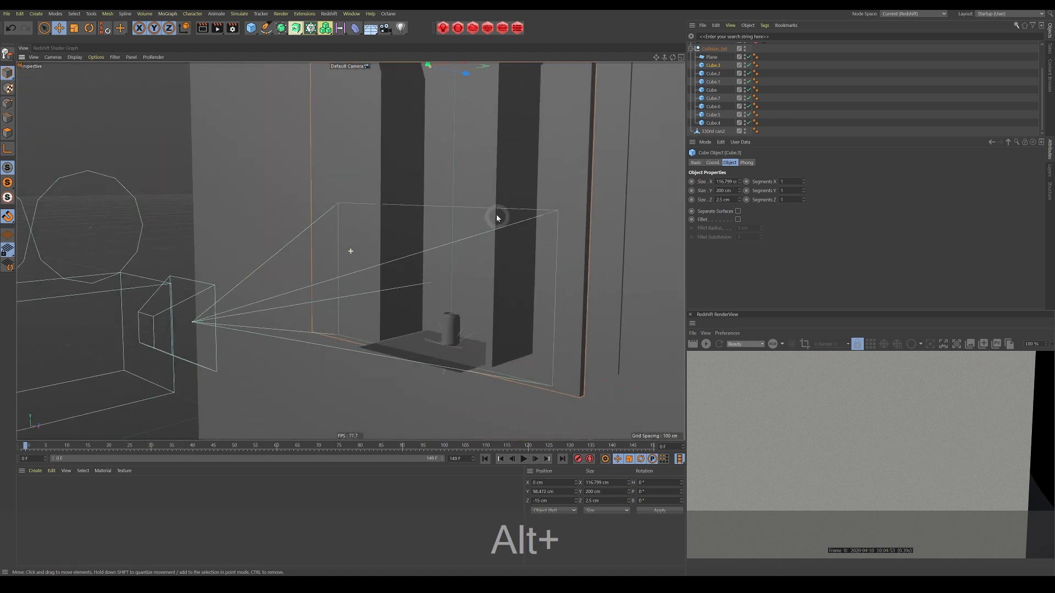
# Examine the floor plane and the overall layout of the collision walls around the camera
pyautogui.click(438, 364)
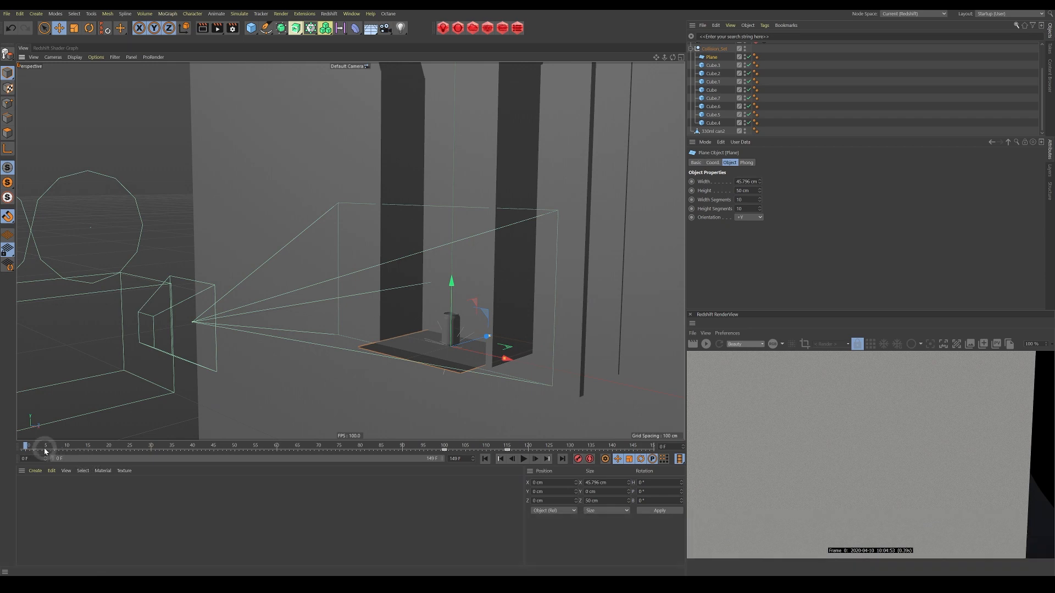
pyautogui.moveTo(36, 446)
pyautogui.mouseDown()
pyautogui.moveTo(568, 452)
pyautogui.moveTo(25, 450)
pyautogui.mouseUp()
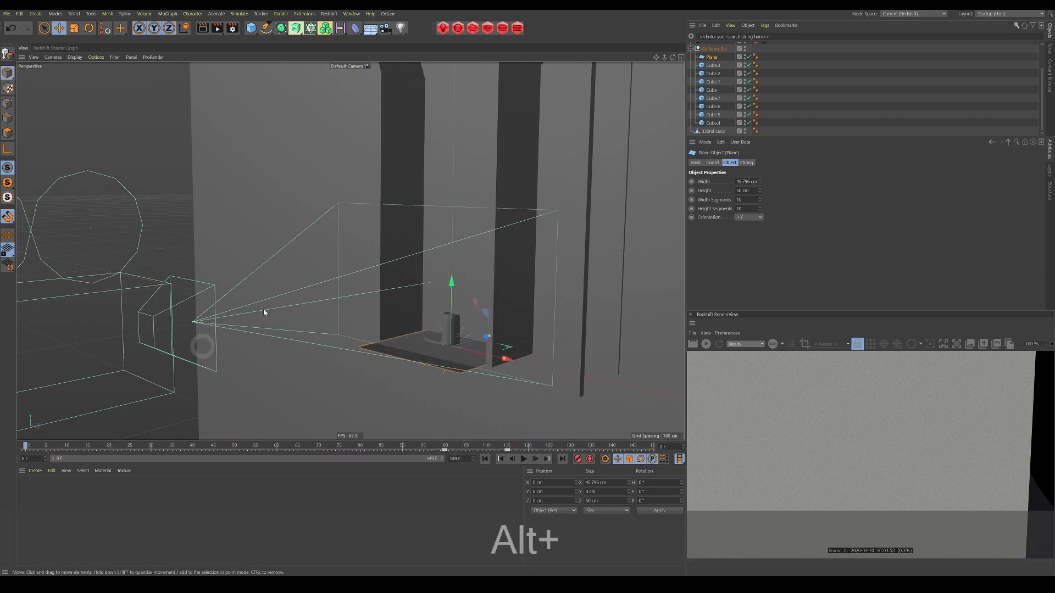
pyautogui.keyDown('alt'); pyautogui.moveTo(437, 204); pyautogui.dragTo(432, 223); pyautogui.keyUp('alt')
pyautogui.keyDown('alt'); pyautogui.moveTo(432, 223); pyautogui.dragTo(399, 257, button='right'); pyautogui.keyUp('alt')
pyautogui.keyDown('alt'); pyautogui.moveTo(419, 193); pyautogui.dragTo(385, 252, button='middle'); pyautogui.keyUp('alt')
pyautogui.keyDown('alt'); pyautogui.moveTo(385, 252); pyautogui.dragTo(399, 123, button='right'); pyautogui.keyUp('alt')
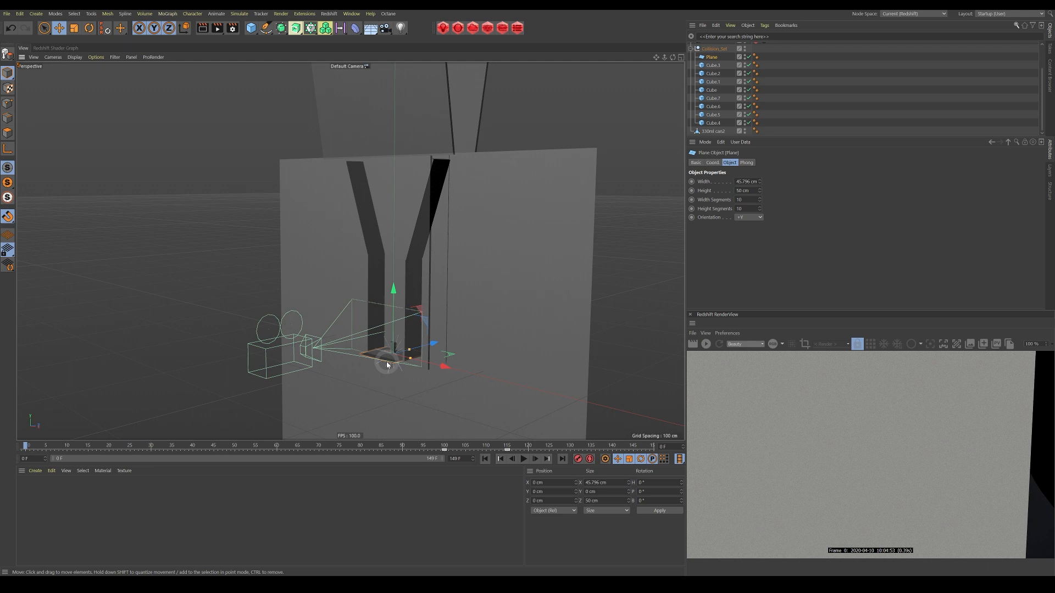
# Collapse the Collision_Set group and hide the object search field
pyautogui.click(691, 49)
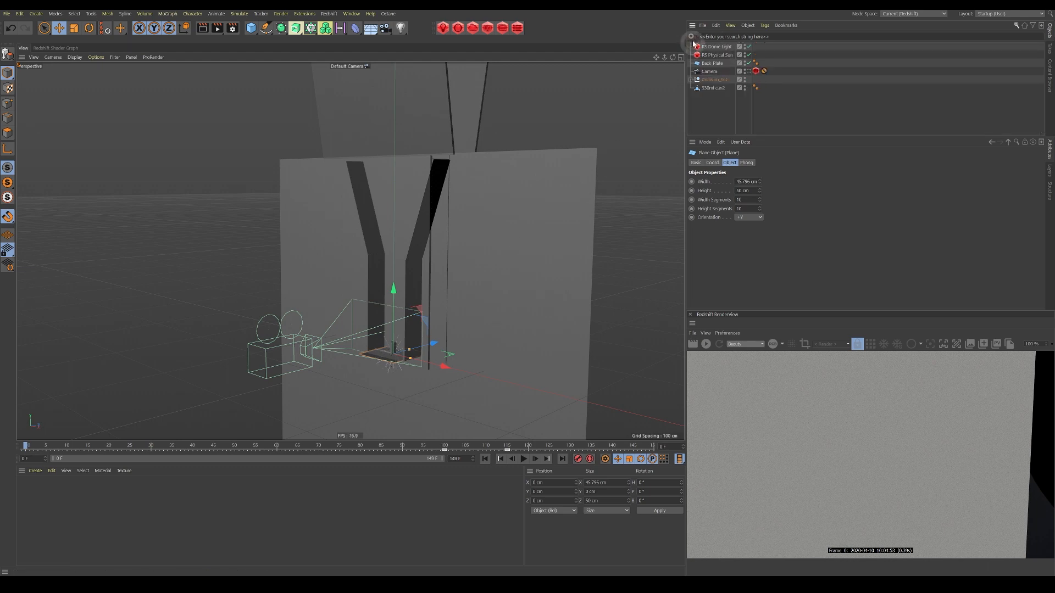
pyautogui.click(1016, 25)
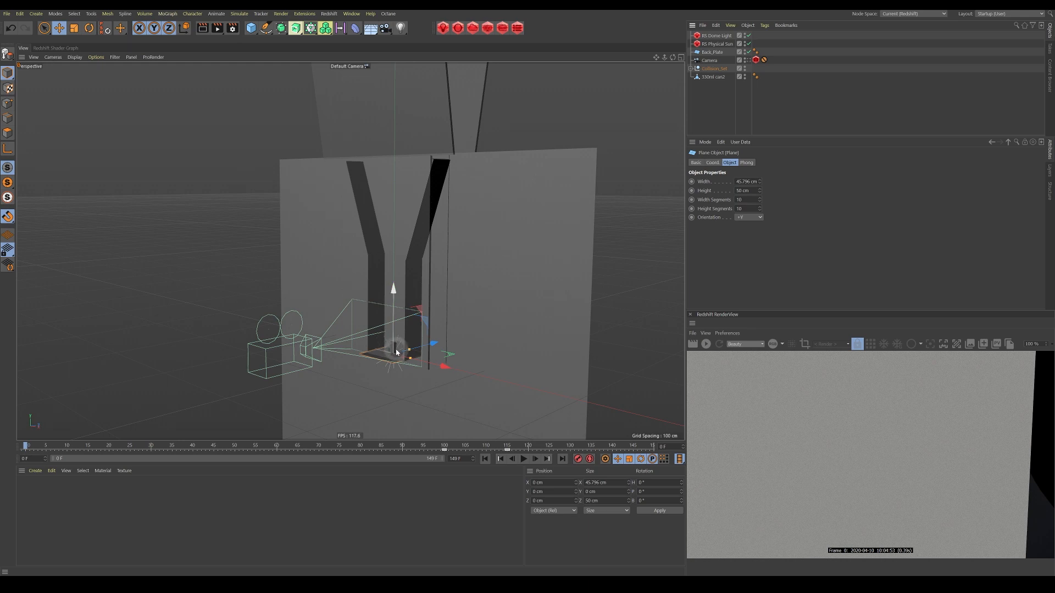
# Add a Cloner, place the 330ml can2 object inside it and set the Cloner mode to Grid Array
pyautogui.click(311, 29)
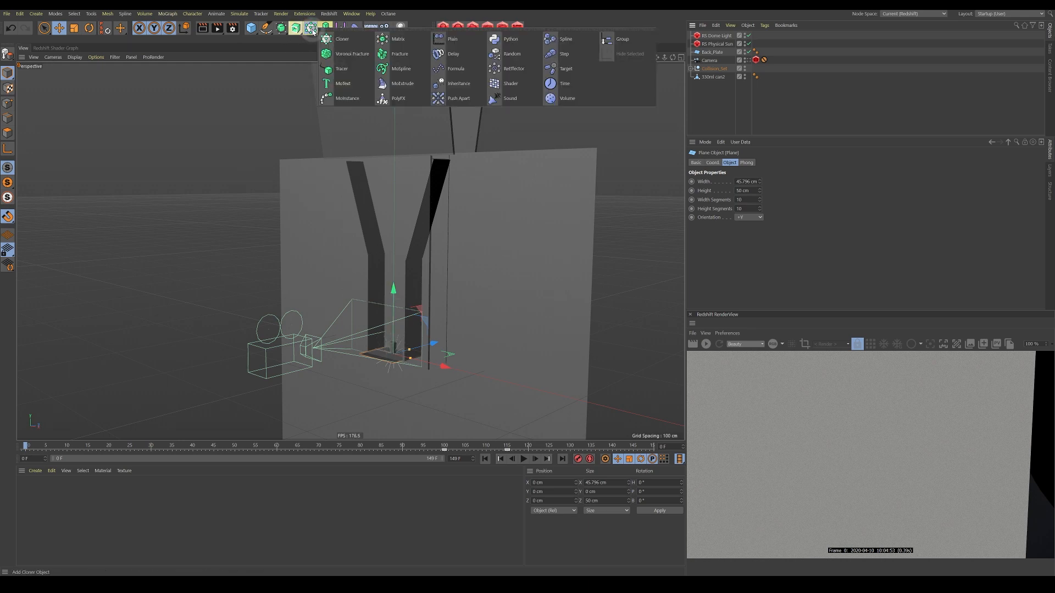
pyautogui.click(351, 43)
pyautogui.moveTo(715, 86); pyautogui.dragTo(707, 38)
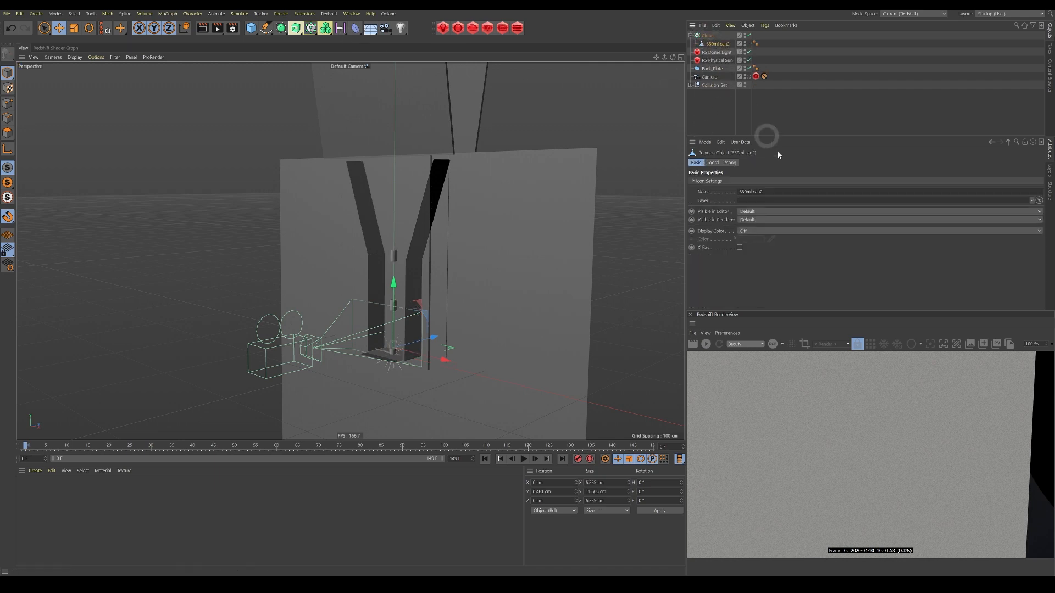
pyautogui.click(708, 35)
pyautogui.click(737, 181)
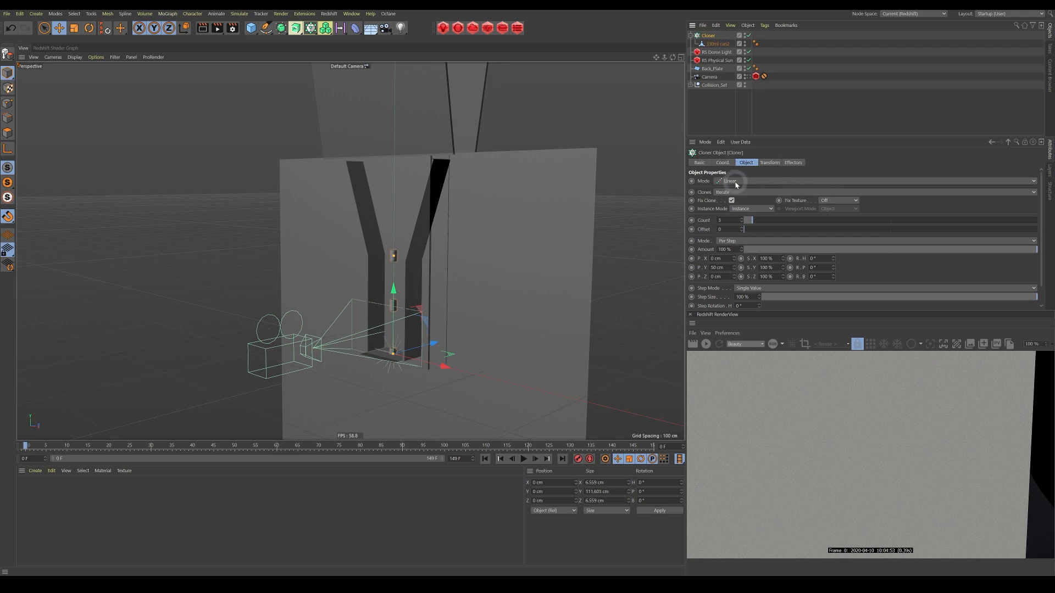
pyautogui.click(742, 217)
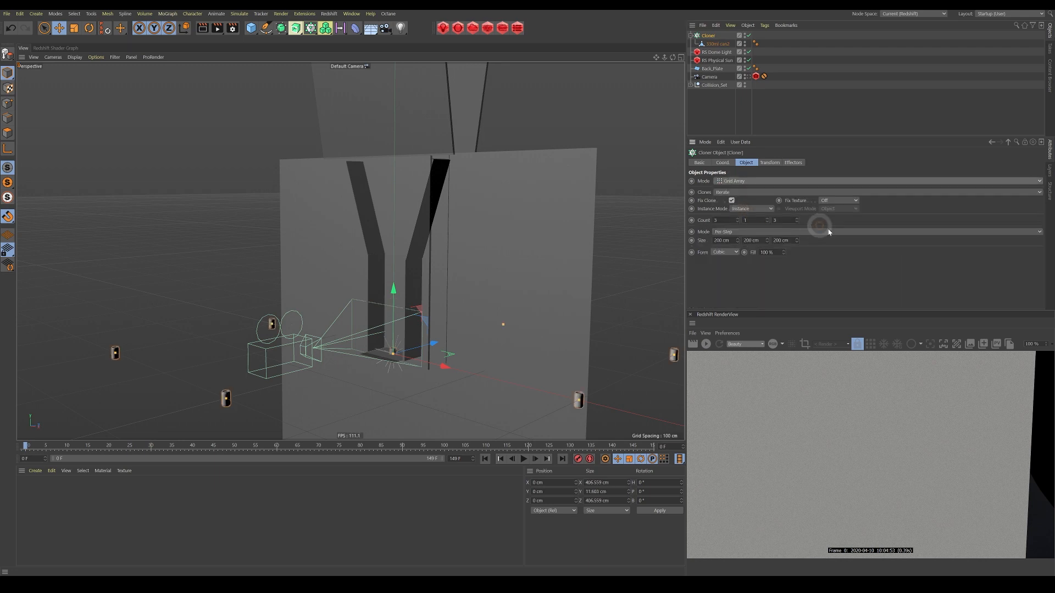
# Set the Cloner's grid count to 3 in X, 16 in Y and 2 in Z
pyautogui.click(716, 221)
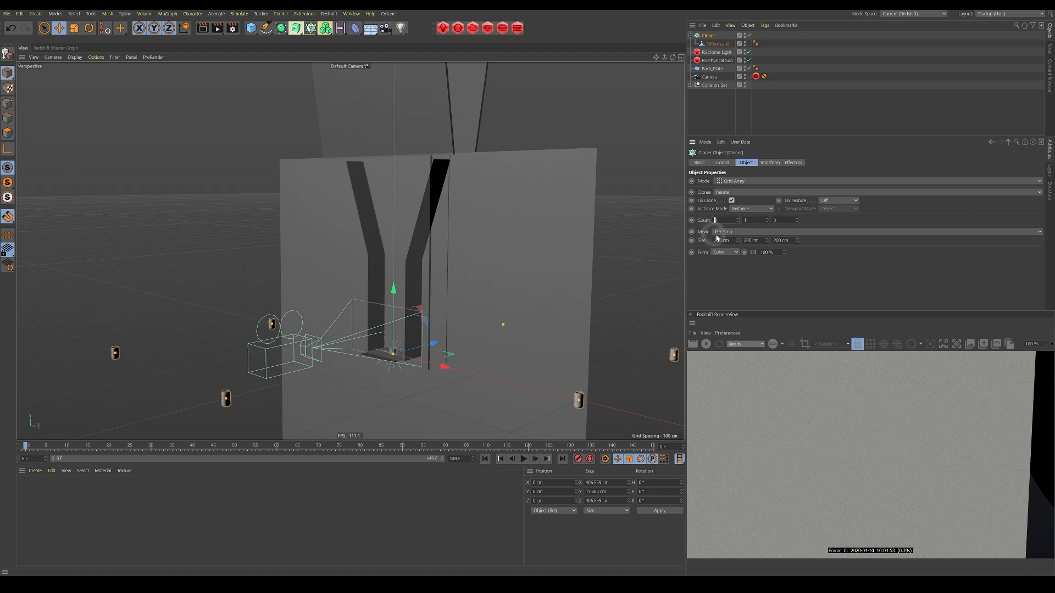
pyautogui.write('3')
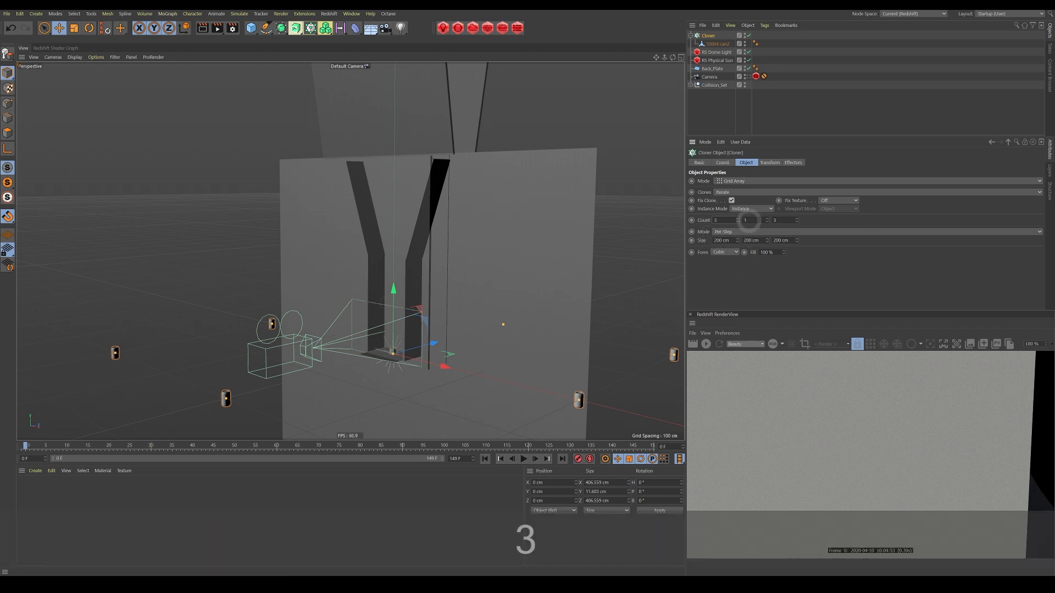
pyautogui.click(745, 221)
pyautogui.write('24')
pyautogui.click(770, 290)
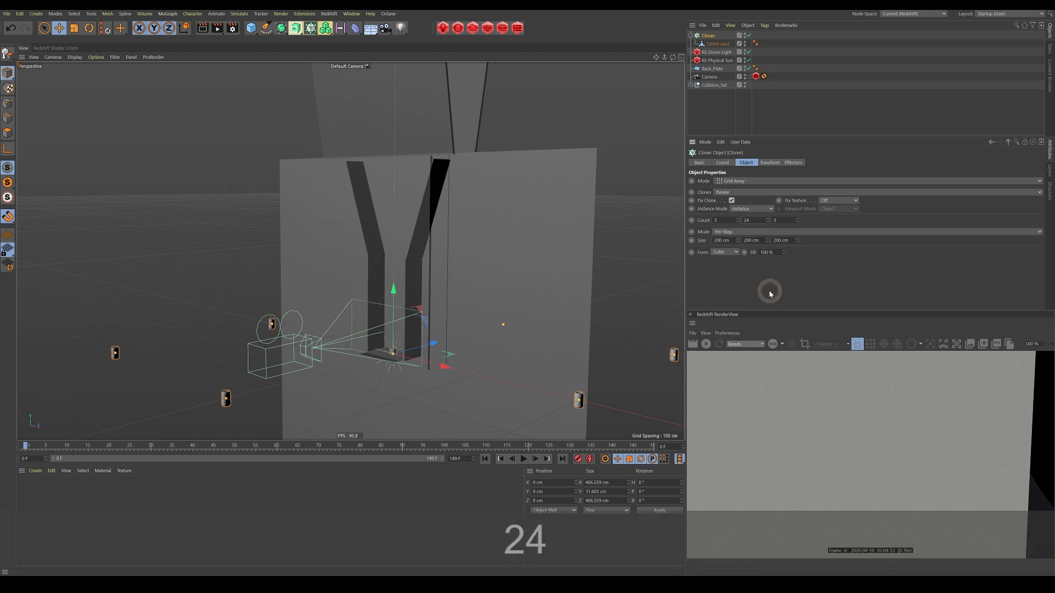
pyautogui.click(784, 220)
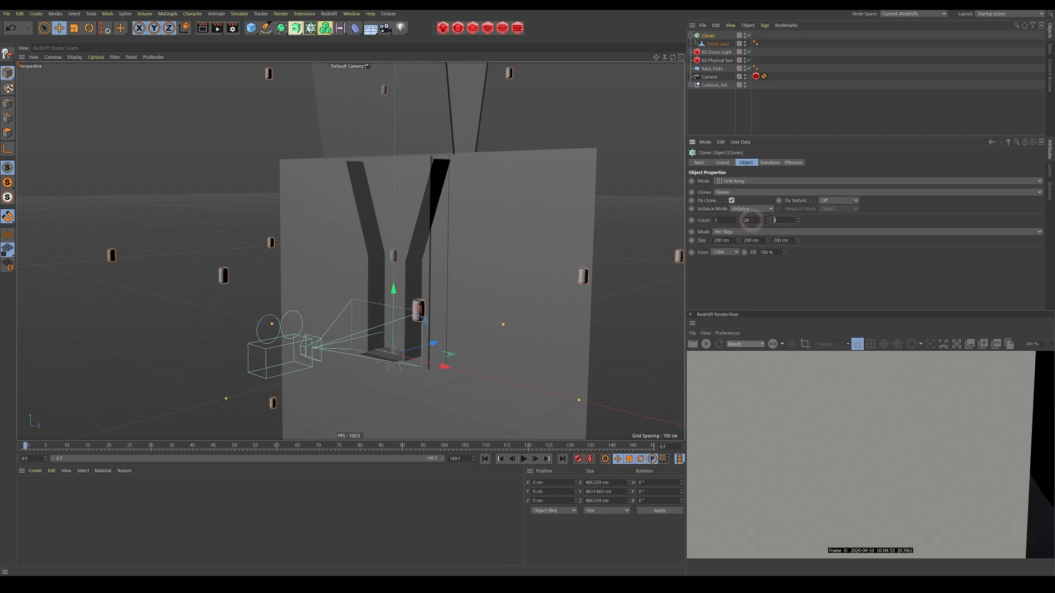
pyautogui.write('2')
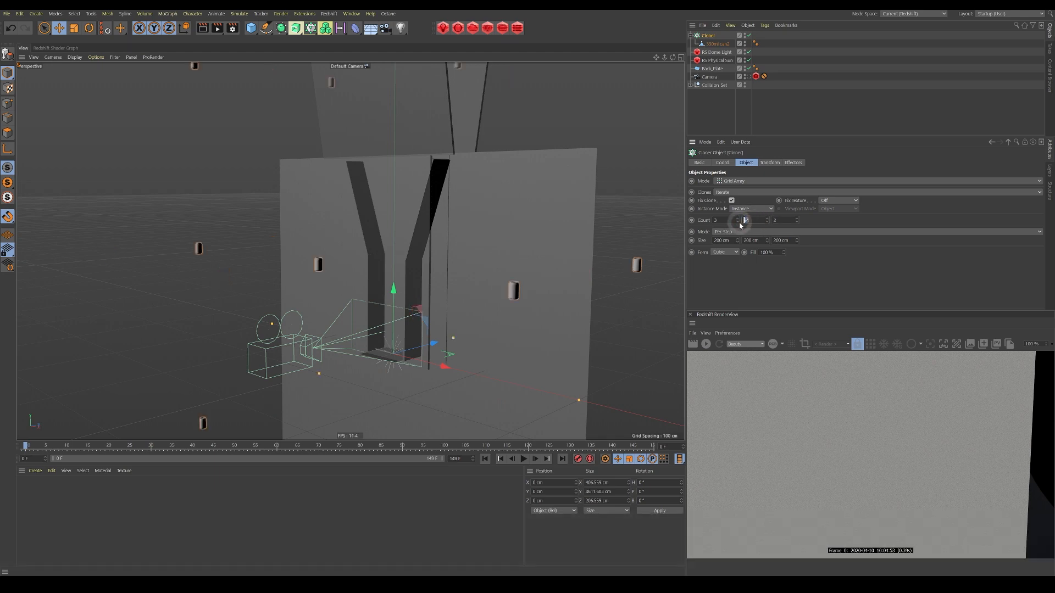
pyautogui.write('16')
pyautogui.click(766, 294)
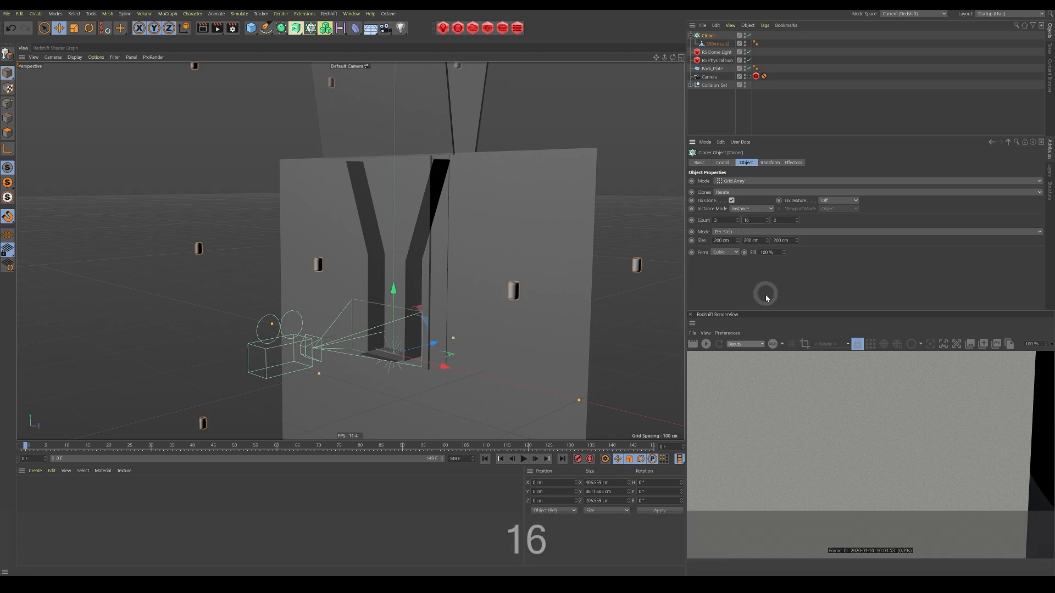
# Set the Cloner's grid size per step to 14 cm in X, 24 cm in Y and 11 cm in Z
pyautogui.moveTo(737, 240); pyautogui.dragTo(737, 240)
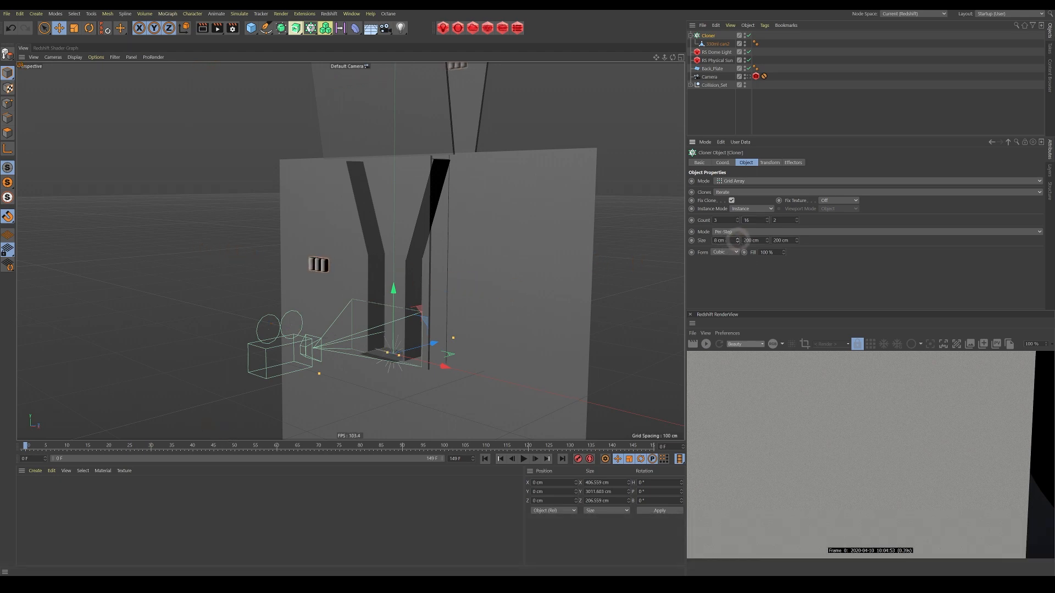
pyautogui.moveTo(731, 240); pyautogui.dragTo(678, 244)
pyautogui.click(778, 276)
pyautogui.write('14')
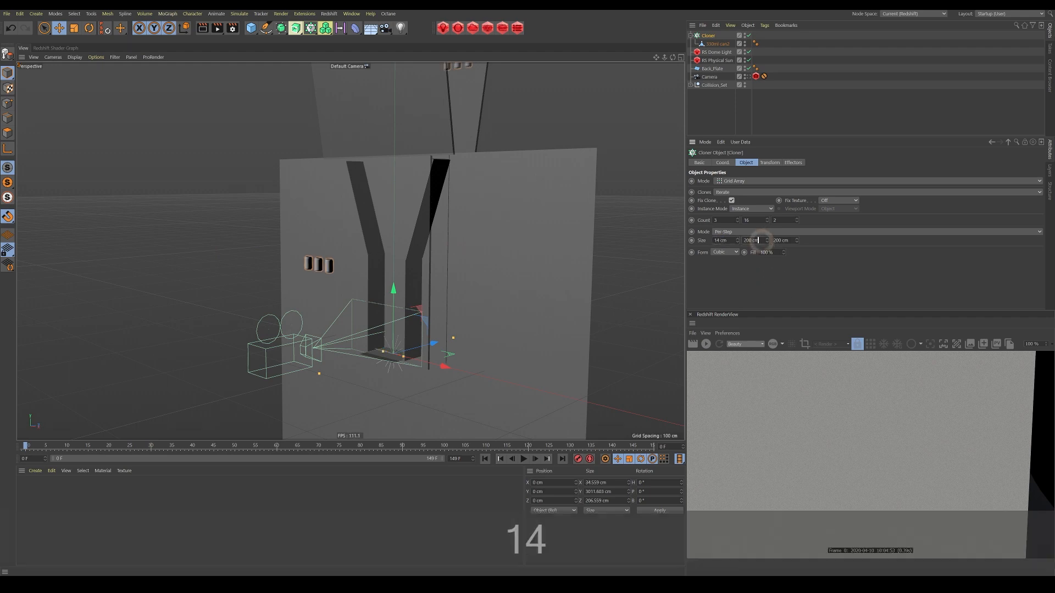
pyautogui.write('24')
pyautogui.click(780, 252)
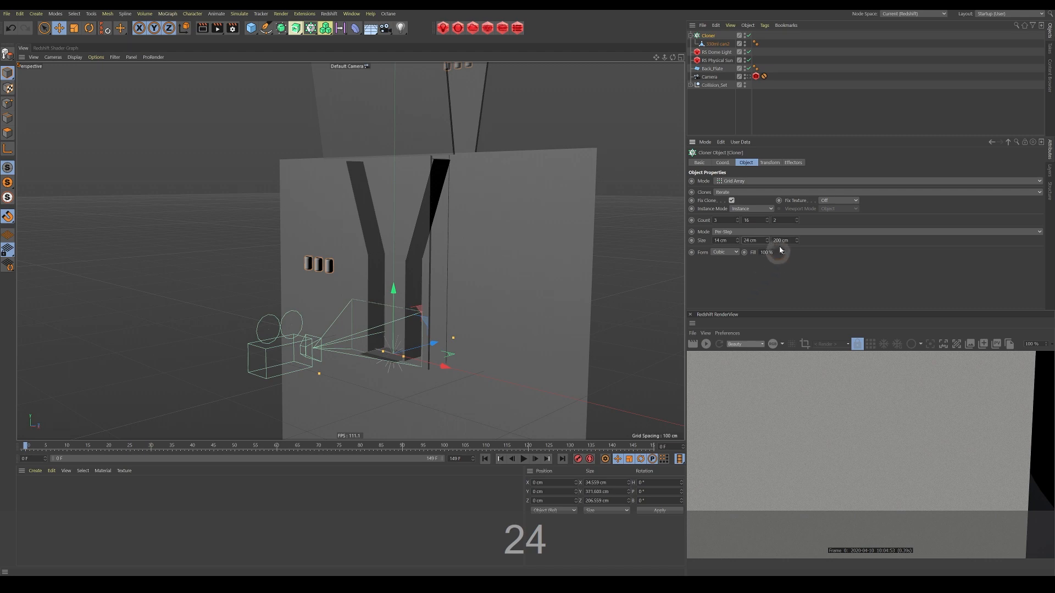
pyautogui.moveTo(793, 240); pyautogui.dragTo(743, 241)
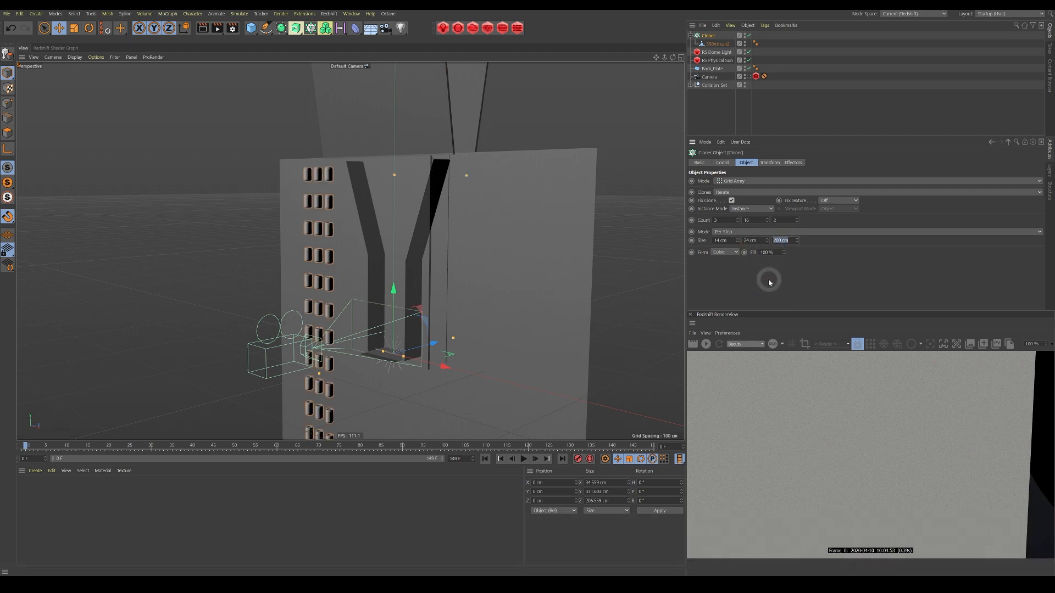
pyautogui.write('11')
pyautogui.press('Return')
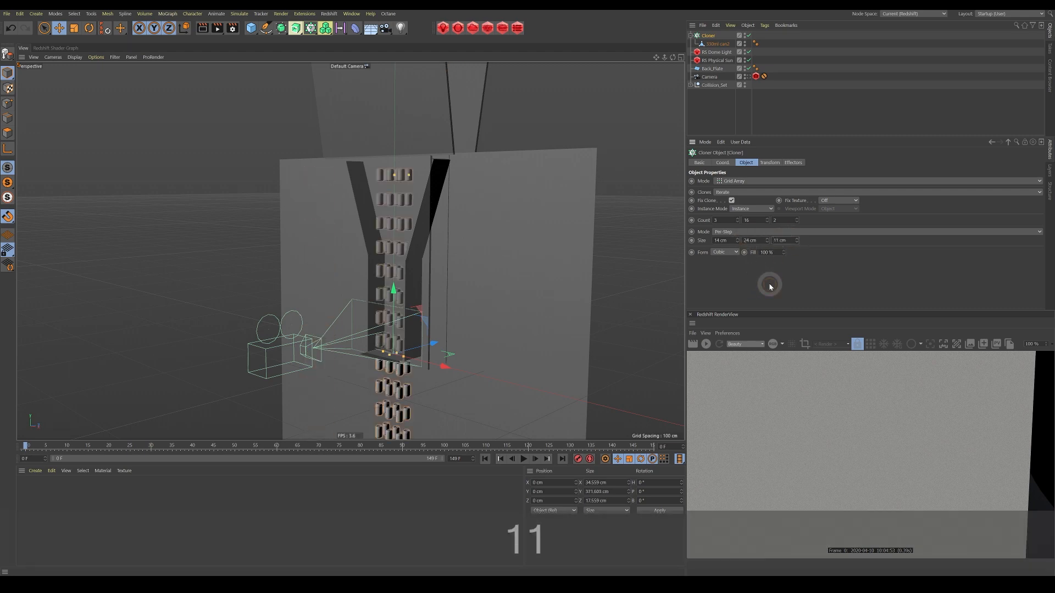
# Raise the Cloner along Y to about 328 cm so the cans sit above the floor plane
pyautogui.keyDown('alt'); pyautogui.moveTo(423, 294); pyautogui.dragTo(436, 269); pyautogui.keyUp('alt')
pyautogui.keyDown('alt'); pyautogui.moveTo(436, 269); pyautogui.dragTo(402, 262, button='right'); pyautogui.keyUp('alt')
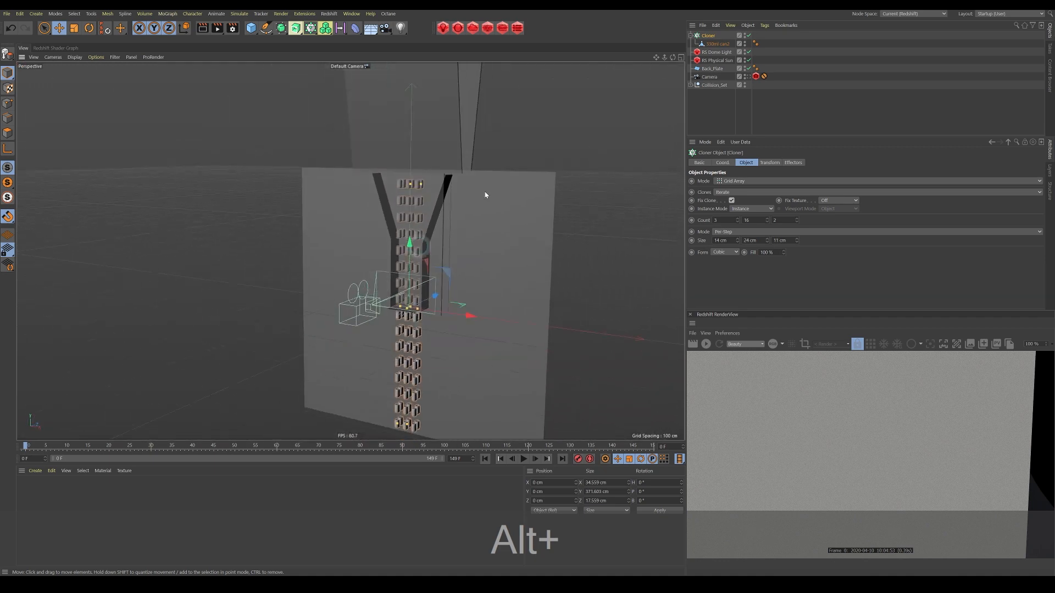
pyautogui.moveTo(407, 237); pyautogui.dragTo(435, 97)
pyautogui.keyDown('alt'); pyautogui.moveTo(431, 127); pyautogui.dragTo(424, 208, button='middle'); pyautogui.keyUp('alt')
pyautogui.keyDown('alt'); pyautogui.moveTo(424, 208); pyautogui.dragTo(414, 219, button='right'); pyautogui.keyUp('alt')
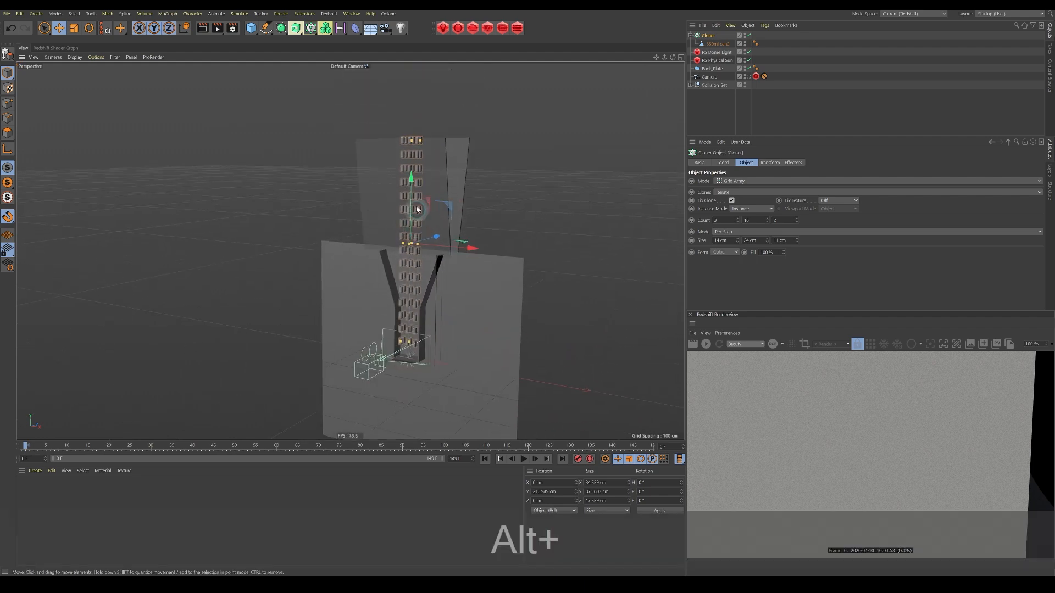
pyautogui.moveTo(414, 179); pyautogui.dragTo(424, 116)
pyautogui.keyDown('alt'); pyautogui.moveTo(423, 216); pyautogui.dragTo(430, 195, button='middle'); pyautogui.keyUp('alt')
pyautogui.keyDown('alt'); pyautogui.moveTo(419, 322); pyautogui.dragTo(488, 295, button='right'); pyautogui.keyUp('alt')
pyautogui.keyDown('alt'); pyautogui.moveTo(488, 295); pyautogui.dragTo(506, 264, button='middle'); pyautogui.keyUp('alt')
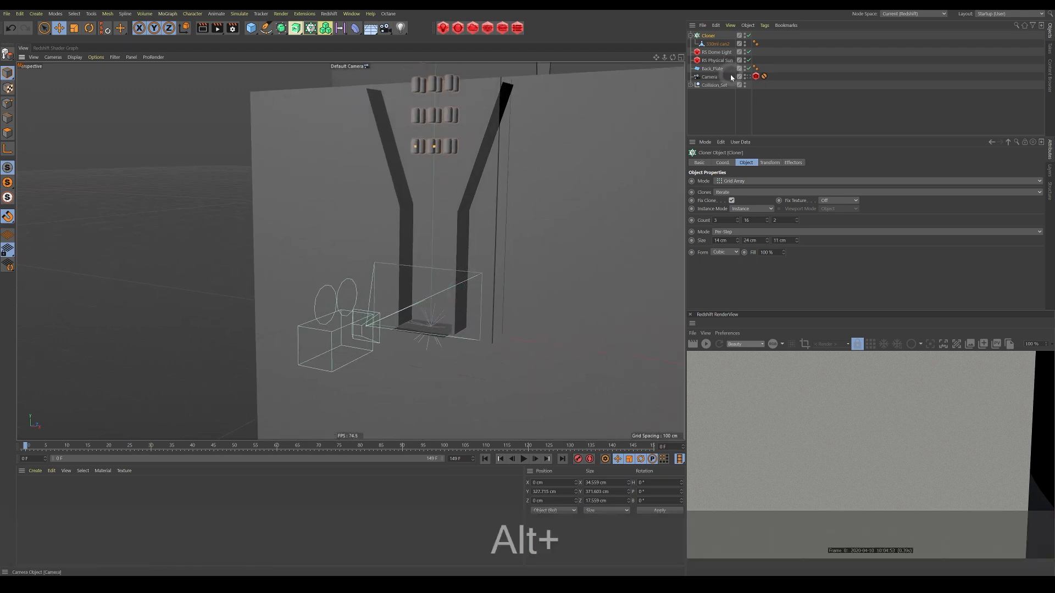
# Check the framing through the scene camera, and raise the Cloner further to about 385 cm in Y
pyautogui.click(747, 77)
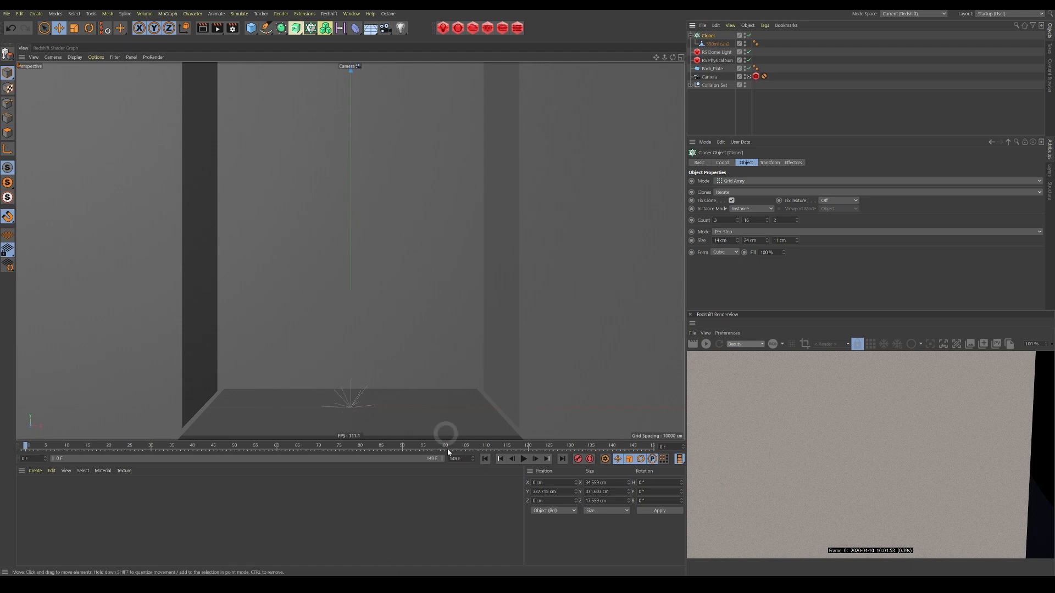
pyautogui.click(748, 77)
pyautogui.keyDown('alt'); pyautogui.moveTo(151, 311); pyautogui.dragTo(427, 330); pyautogui.keyUp('alt')
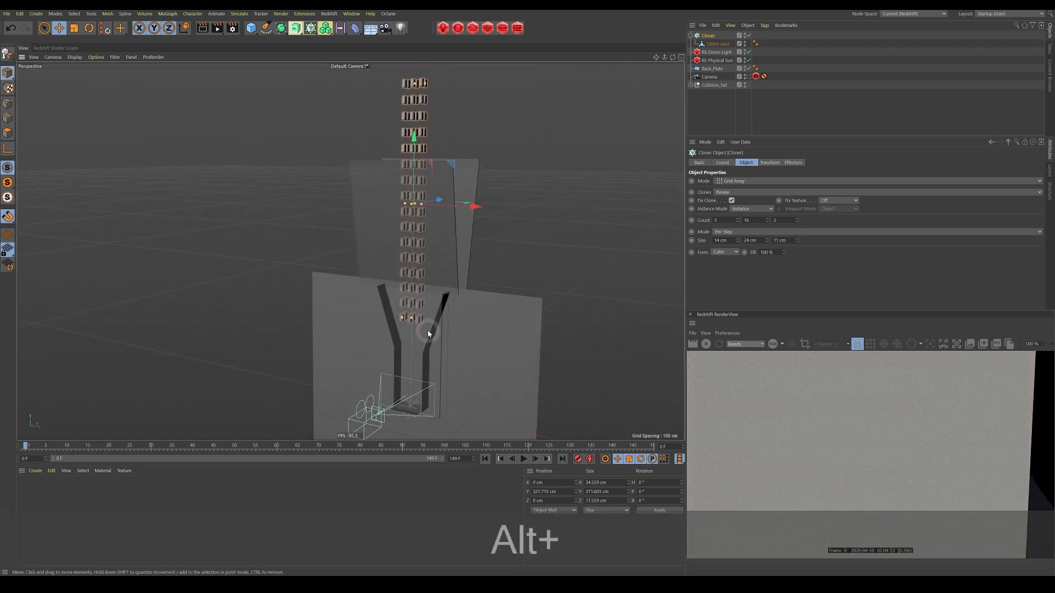
pyautogui.moveTo(414, 139); pyautogui.dragTo(416, 103)
pyautogui.keyDown('alt'); pyautogui.moveTo(416, 167); pyautogui.dragTo(421, 248); pyautogui.keyUp('alt')
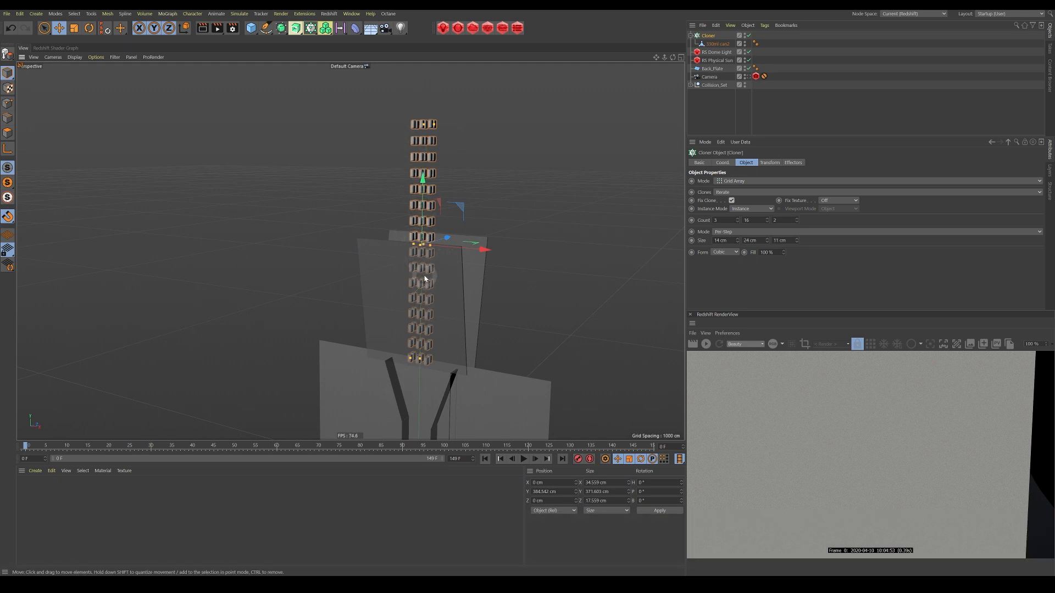
pyautogui.keyDown('alt'); pyautogui.moveTo(424, 281); pyautogui.dragTo(427, 294, button='middle'); pyautogui.keyUp('alt')
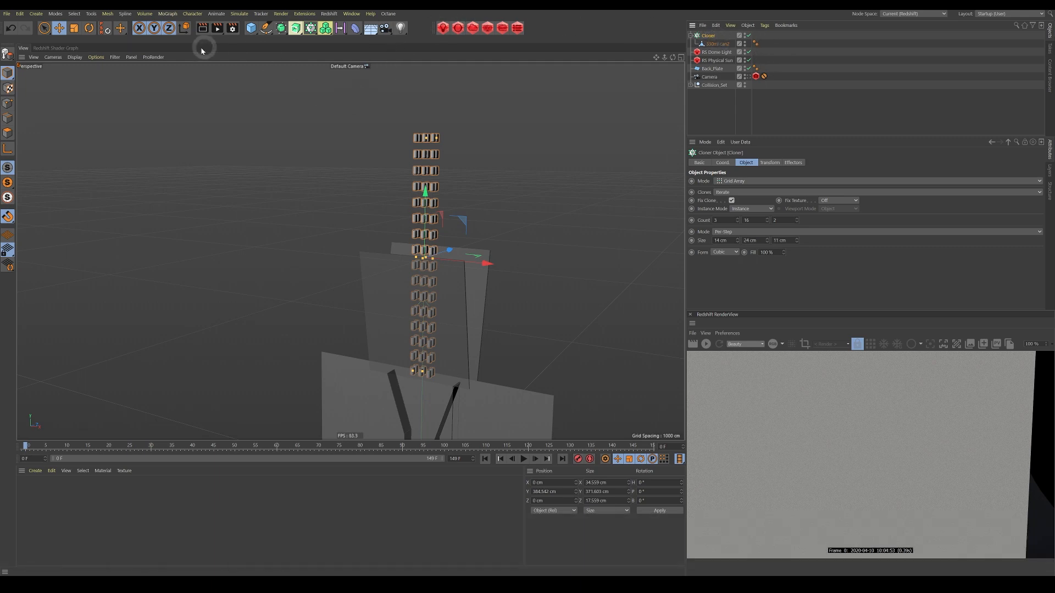
# Add a MoGraph Random effector to the Cloner and check its entry in the Cloner's effectors list
pyautogui.click(168, 13)
pyautogui.moveTo(201, 26)
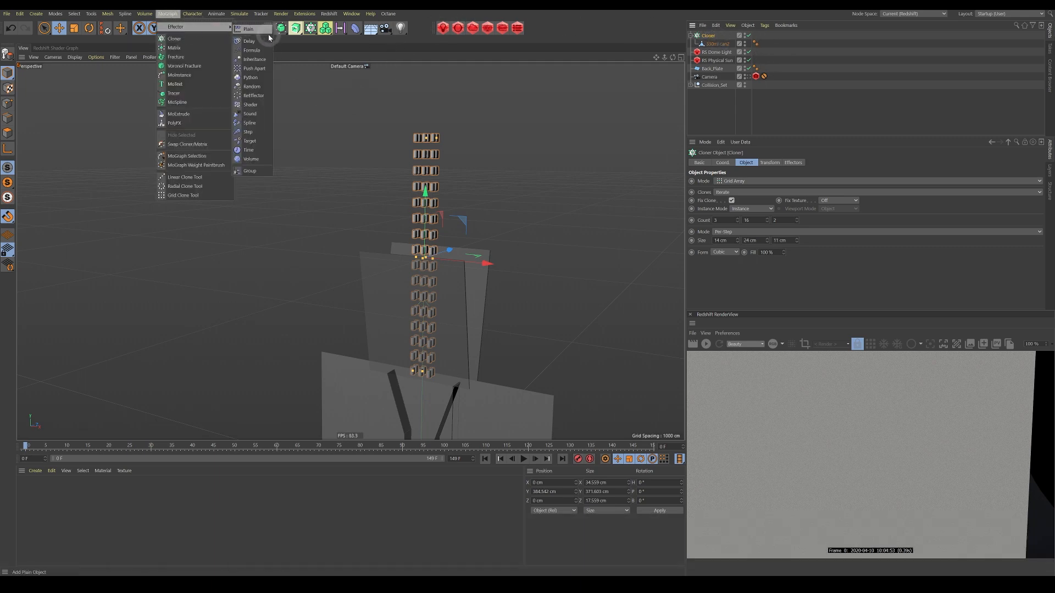
pyautogui.click(254, 86)
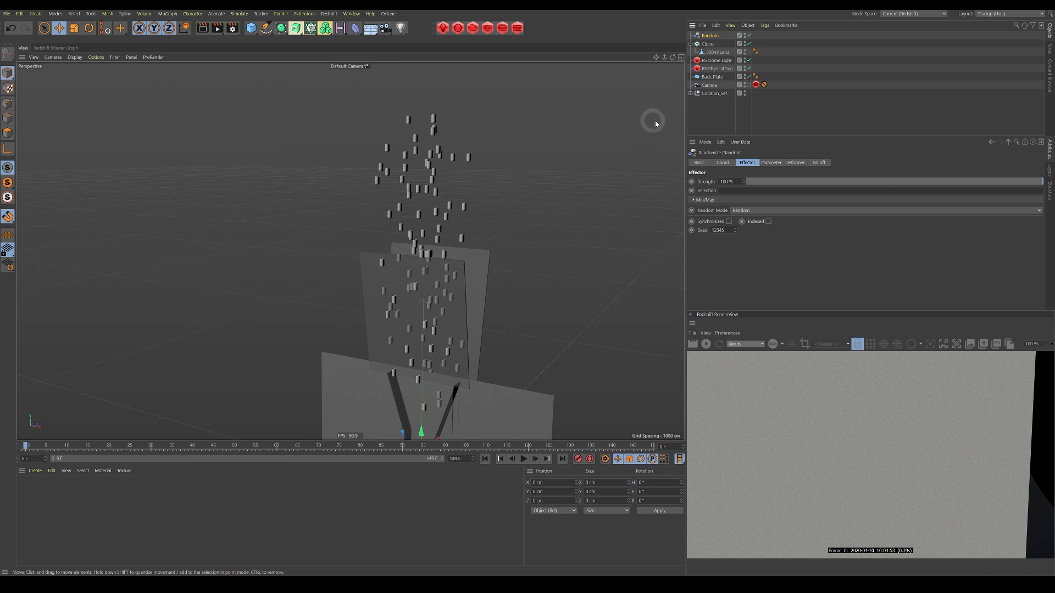
pyautogui.click(708, 44)
pyautogui.click(793, 162)
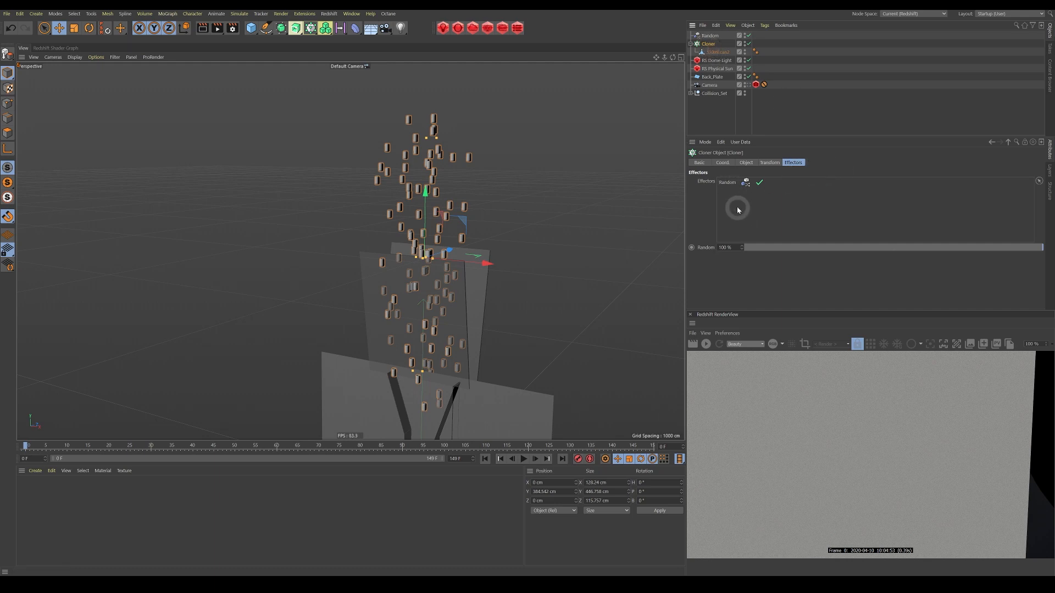
# Set the Random effector's position variation to 2 cm in X and 2 cm in Z
pyautogui.click(710, 36)
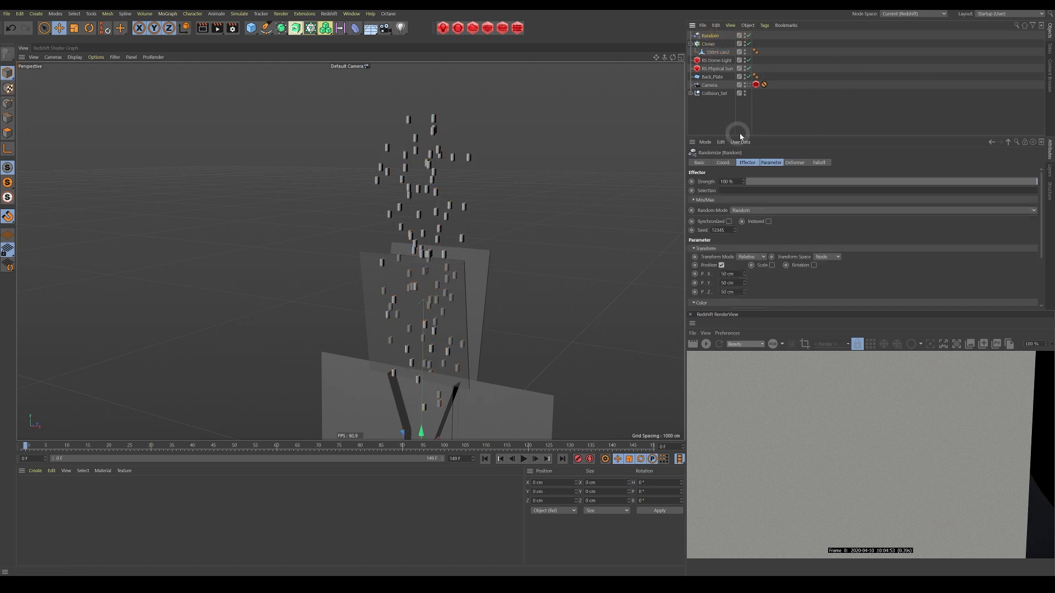
pyautogui.click(772, 163)
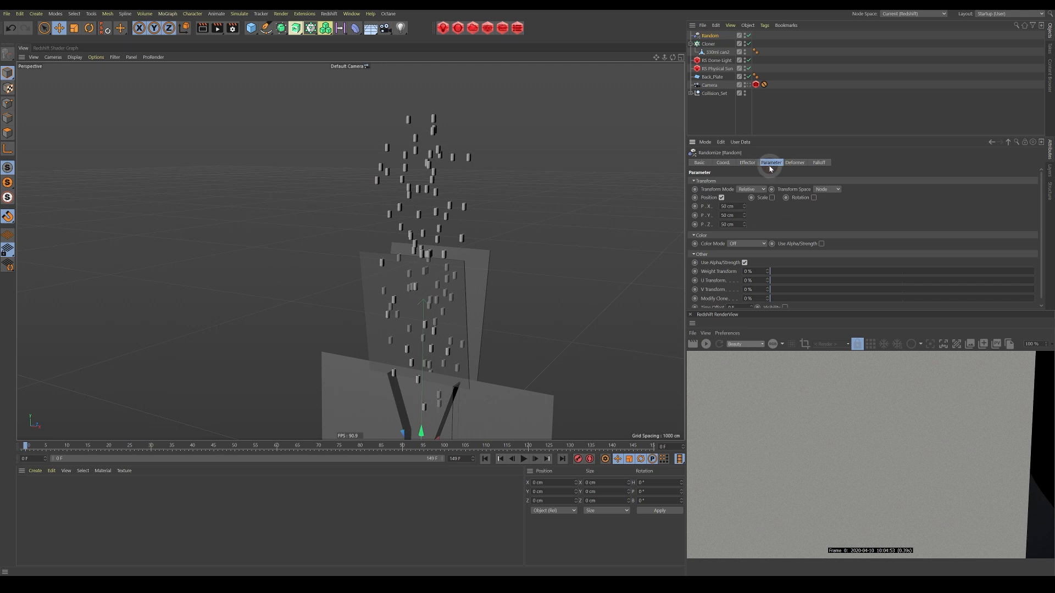
pyautogui.doubleClick(731, 207)
pyautogui.write('2')
pyautogui.press('Tab')
pyautogui.press('Tab')
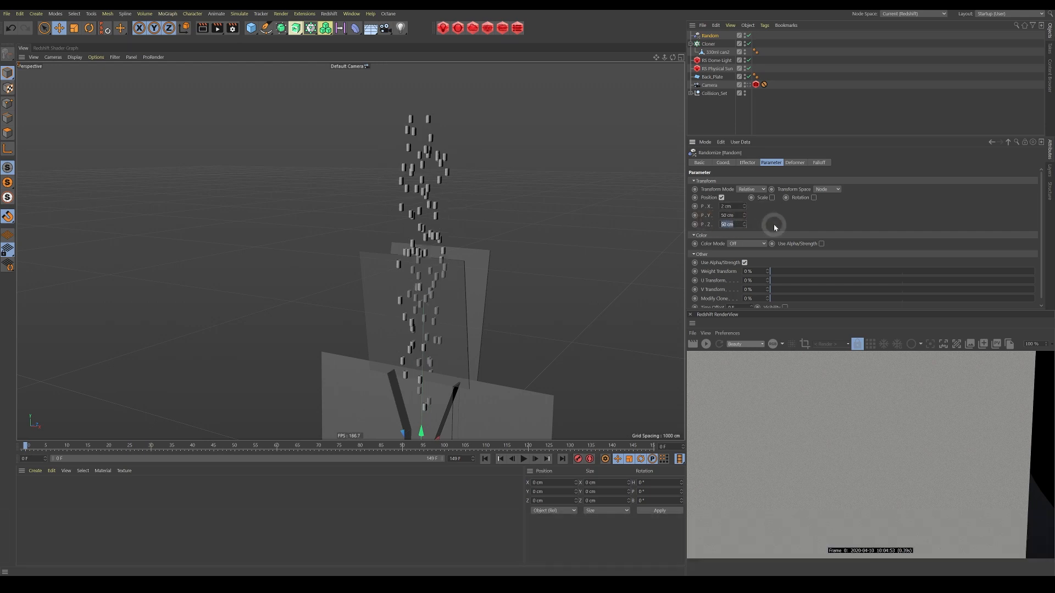
pyautogui.write('2')
pyautogui.press('Return')
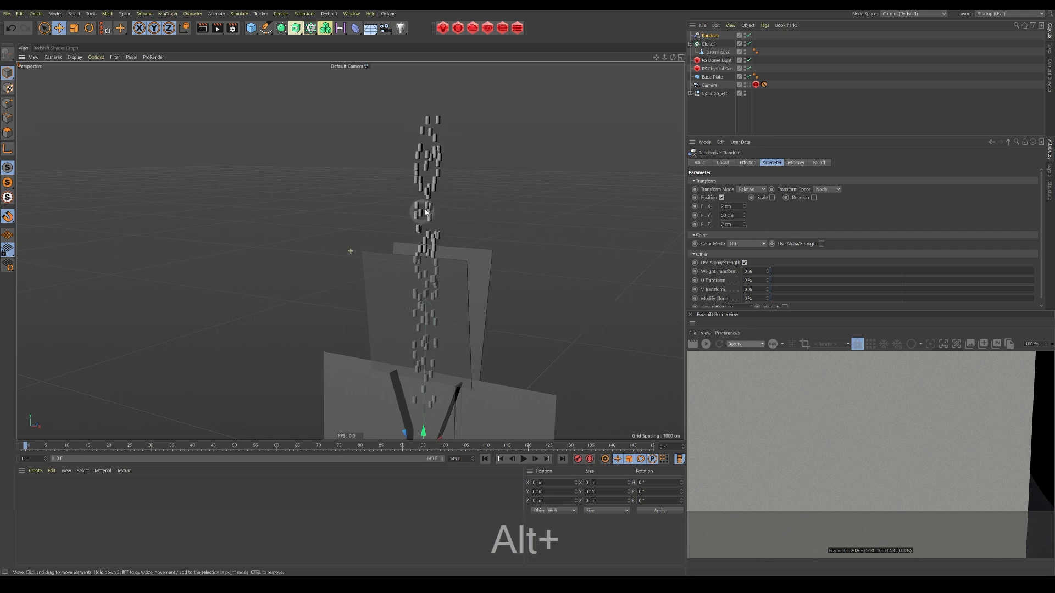
# Set the Random effector's Y position variation to 7 cm and check the cans' spacing from several angles
pyautogui.keyDown('alt'); pyautogui.moveTo(487, 211); pyautogui.dragTo(594, 198, button='right'); pyautogui.keyUp('alt')
pyautogui.moveTo(738, 215); pyautogui.dragTo(691, 215)
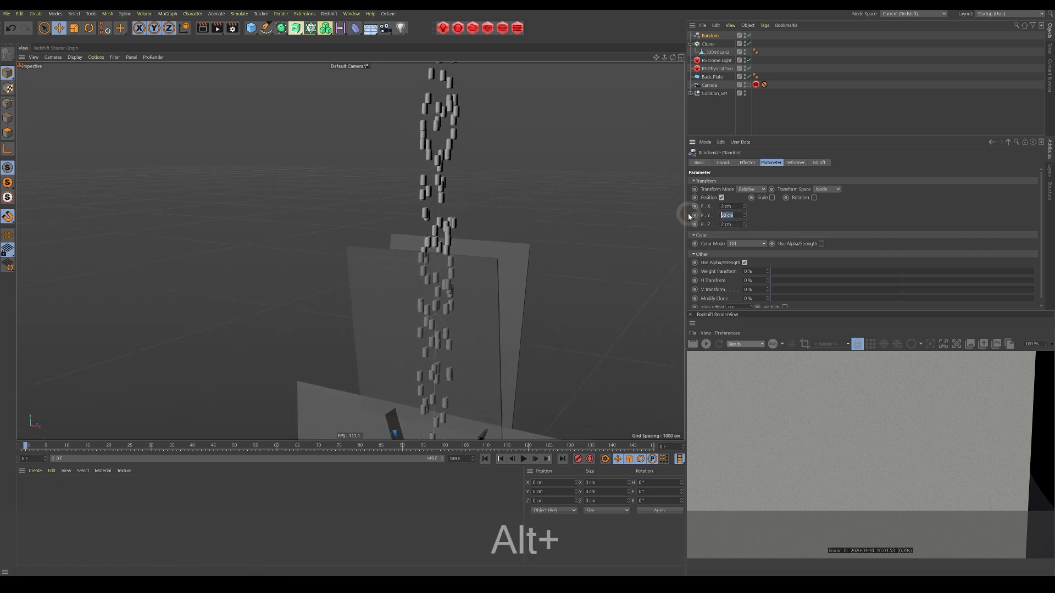
pyautogui.write('7')
pyautogui.press('Return')
pyautogui.keyDown('alt'); pyautogui.moveTo(438, 217); pyautogui.dragTo(514, 205, button='right'); pyautogui.keyUp('alt')
pyautogui.keyDown('alt'); pyautogui.moveTo(433, 204); pyautogui.dragTo(429, 236); pyautogui.keyUp('alt')
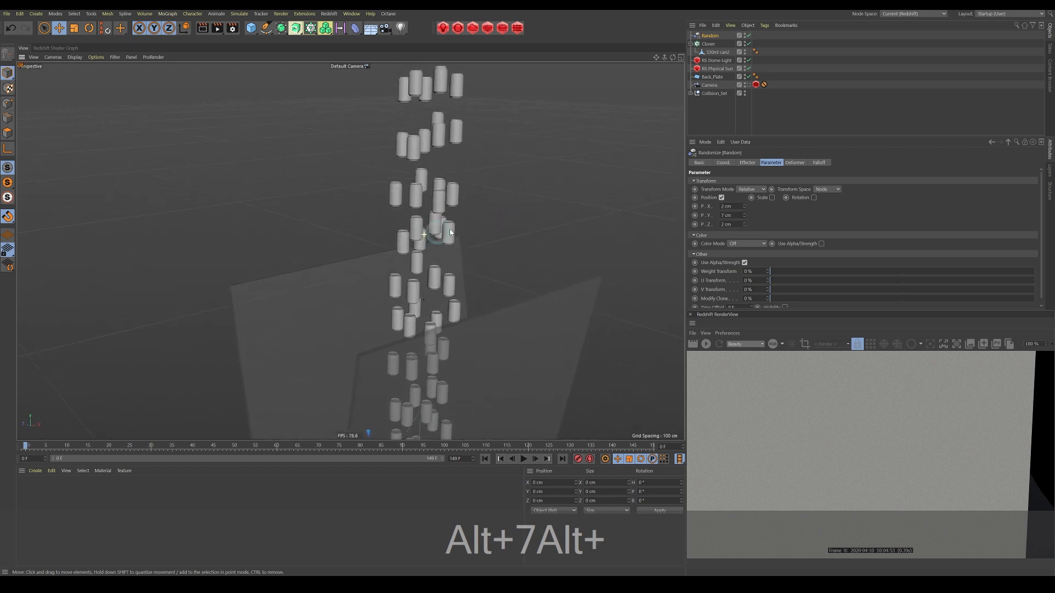
pyautogui.keyDown('alt'); pyautogui.moveTo(450, 199); pyautogui.dragTo(511, 198, button='right'); pyautogui.keyUp('alt')
pyautogui.keyDown('alt'); pyautogui.moveTo(446, 184); pyautogui.dragTo(511, 189); pyautogui.keyUp('alt')
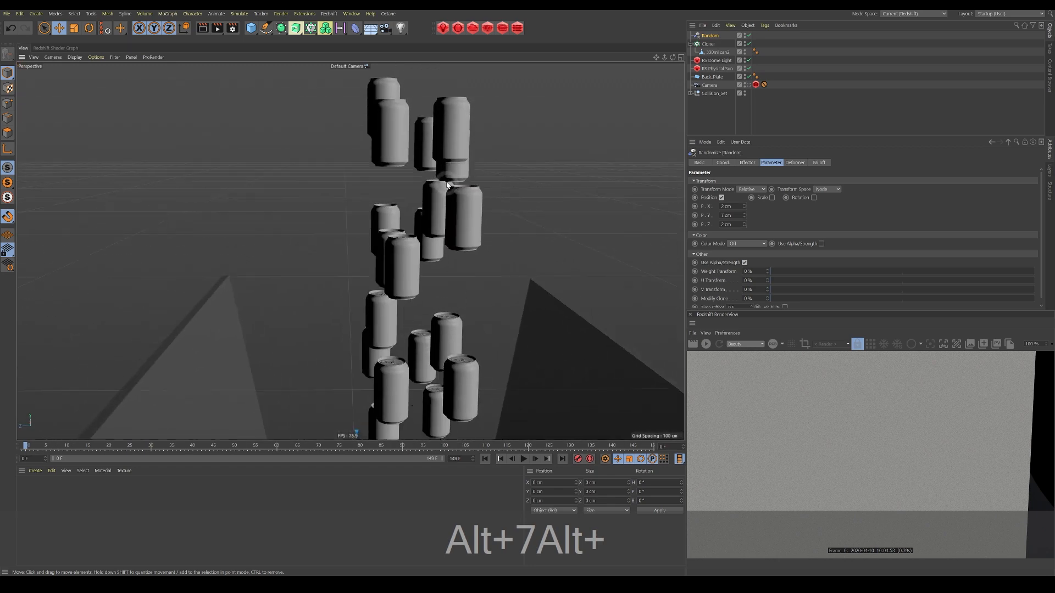
pyautogui.keyDown('alt'); pyautogui.moveTo(448, 187); pyautogui.dragTo(457, 256); pyautogui.keyUp('alt')
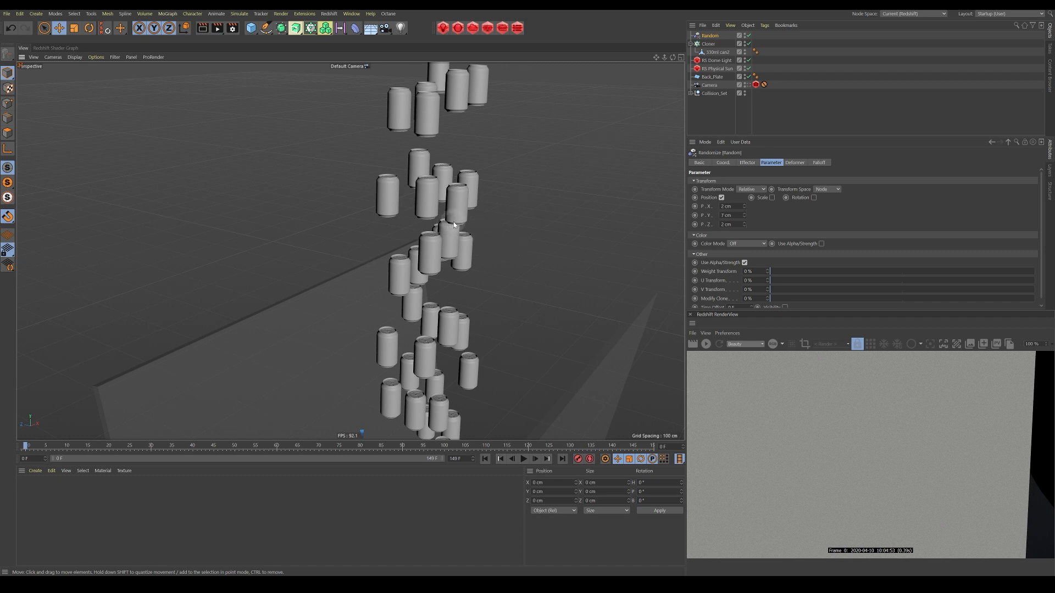
pyautogui.keyDown('alt'); pyautogui.moveTo(457, 240); pyautogui.dragTo(432, 209); pyautogui.keyUp('alt')
pyautogui.keyDown('alt'); pyautogui.moveTo(432, 206); pyautogui.dragTo(558, 207, button='right'); pyautogui.keyUp('alt')
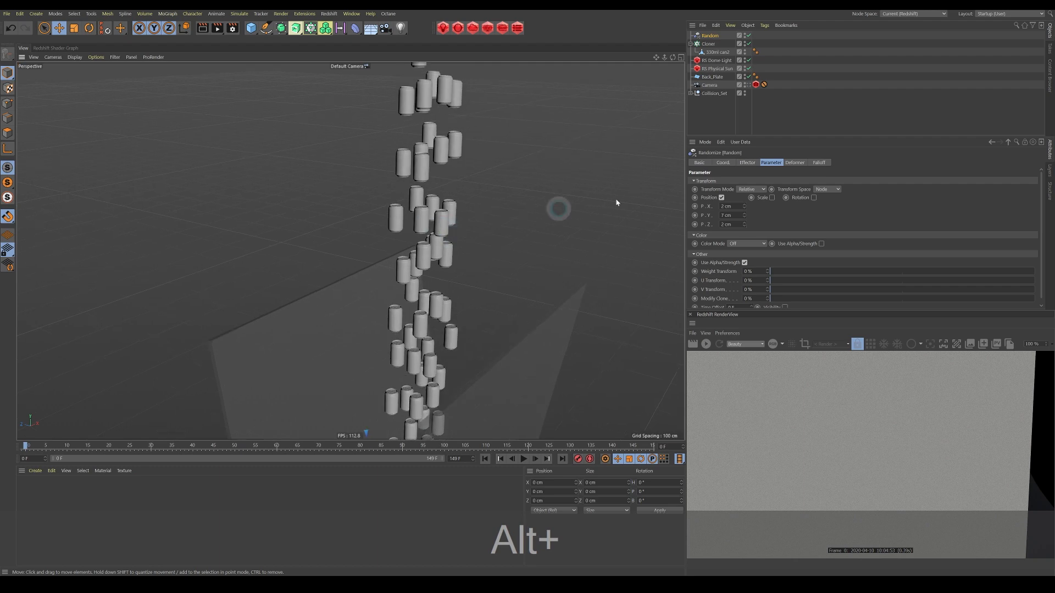
# Enable rotation on the Random effector and set it to 360° in H, 190° in P and 190° in B
pyautogui.click(813, 197)
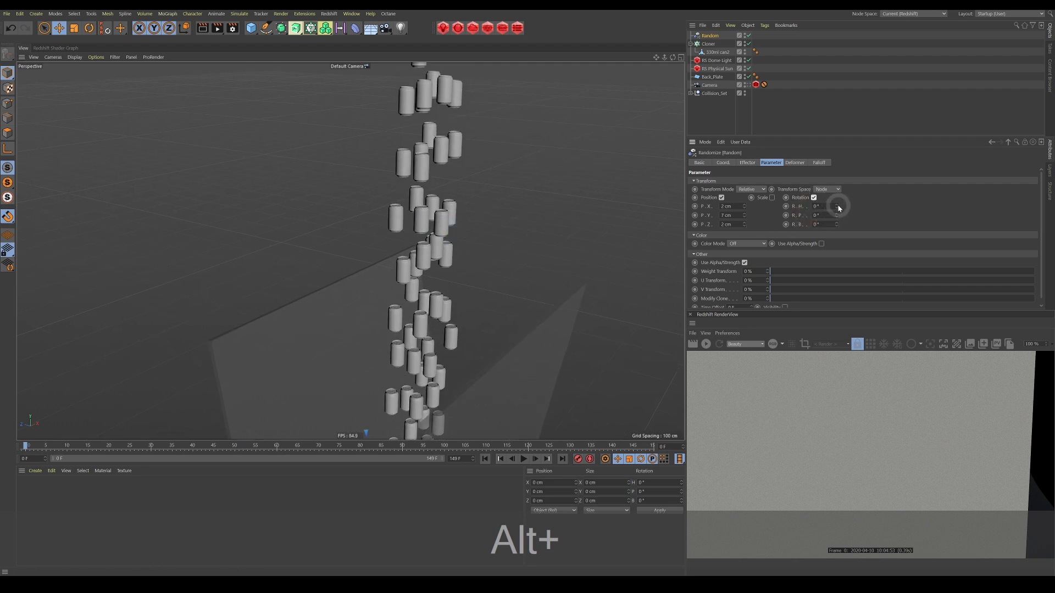
pyautogui.moveTo(839, 208); pyautogui.dragTo(836, 206)
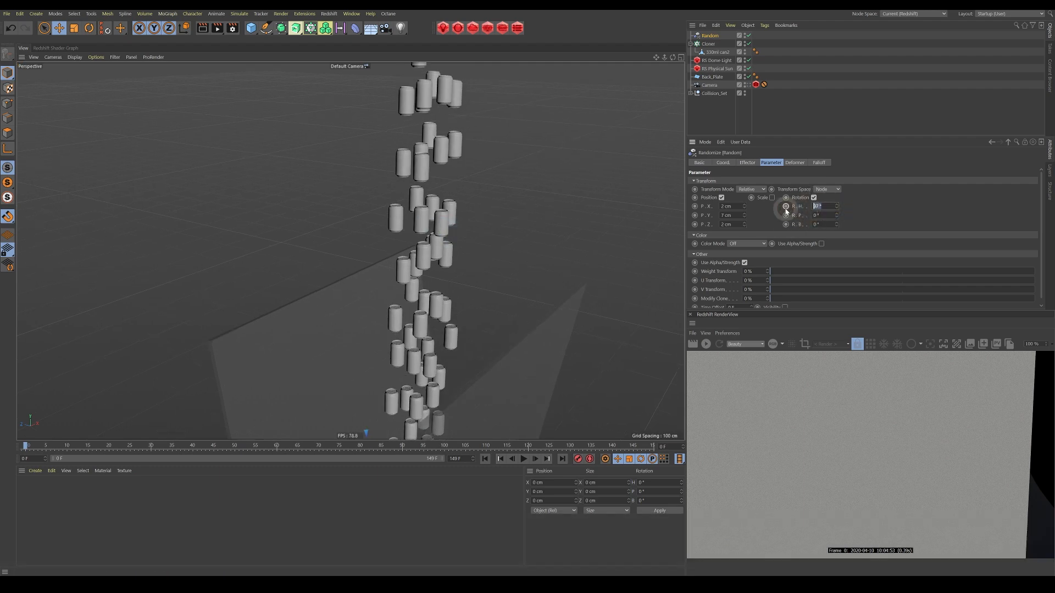
pyautogui.write('360')
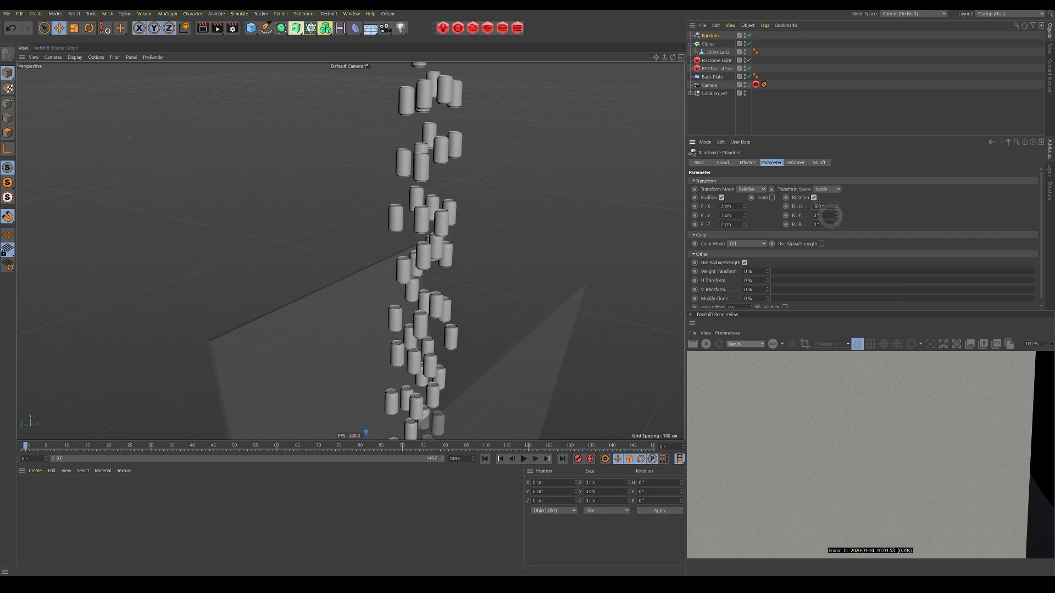
pyautogui.moveTo(837, 217); pyautogui.dragTo(837, 215)
pyautogui.keyDown('alt'); pyautogui.moveTo(439, 205); pyautogui.dragTo(399, 223); pyautogui.keyUp('alt')
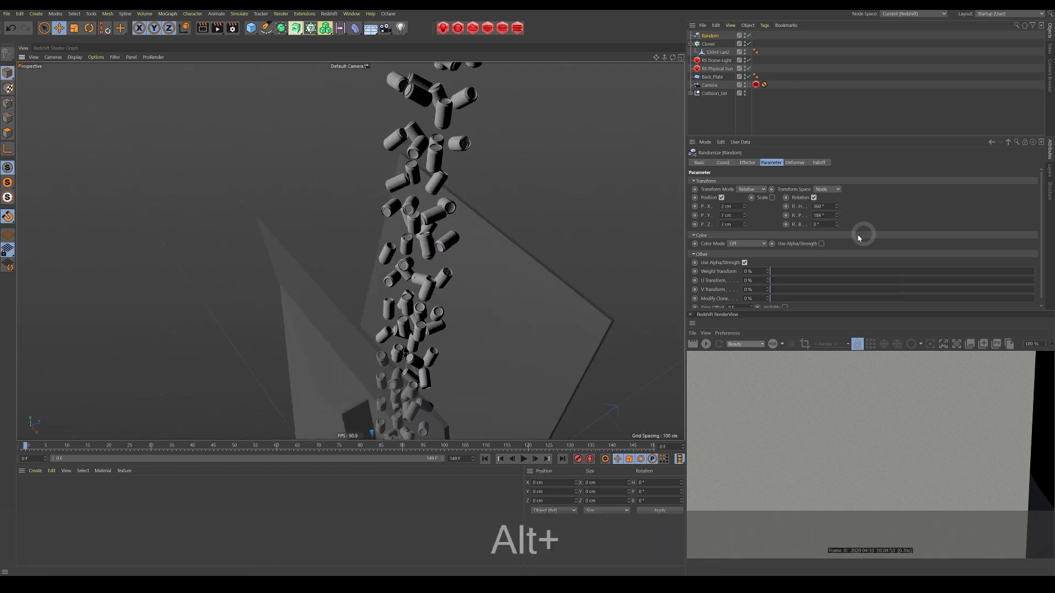
pyautogui.moveTo(837, 224); pyautogui.dragTo(836, 224)
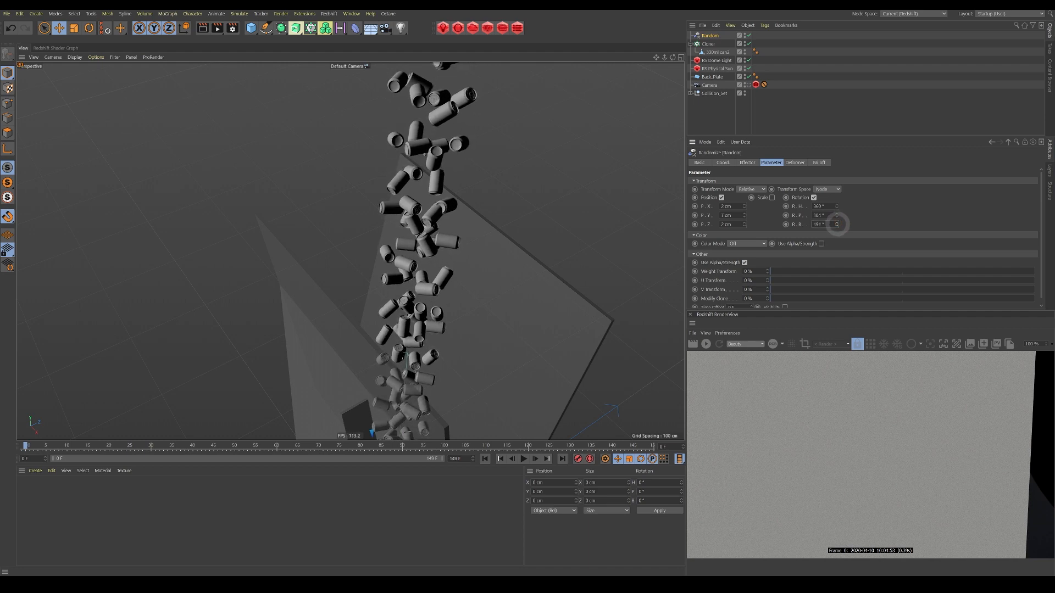
pyautogui.click(824, 216)
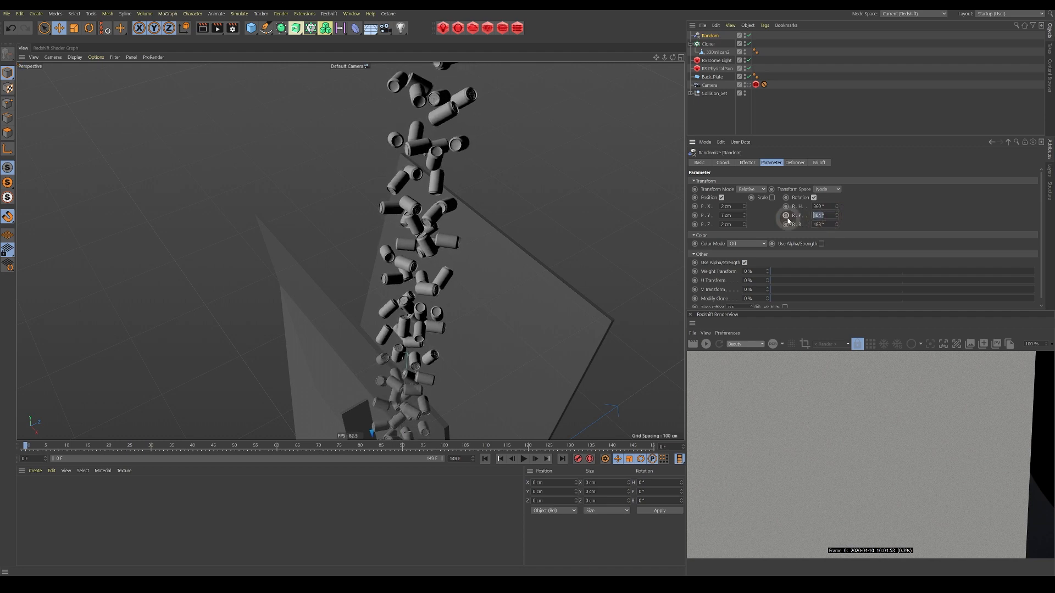
pyautogui.write('190')
pyautogui.click(827, 225)
pyautogui.write('190')
# Examine the randomly rotated cans for overlaps up close, and view the whole column above the collision set
pyautogui.moveTo(465, 217)
pyautogui.keyDown('alt'); pyautogui.mouseDown(button='right')
pyautogui.moveTo(406, 230)
pyautogui.moveTo(465, 216)
pyautogui.mouseUp(button='right'); pyautogui.keyUp('alt')
pyautogui.keyDown('alt'); pyautogui.moveTo(465, 216); pyautogui.dragTo(432, 222); pyautogui.keyUp('alt')
pyautogui.keyDown('alt'); pyautogui.moveTo(485, 302); pyautogui.dragTo(477, 253, button='middle'); pyautogui.keyUp('alt')
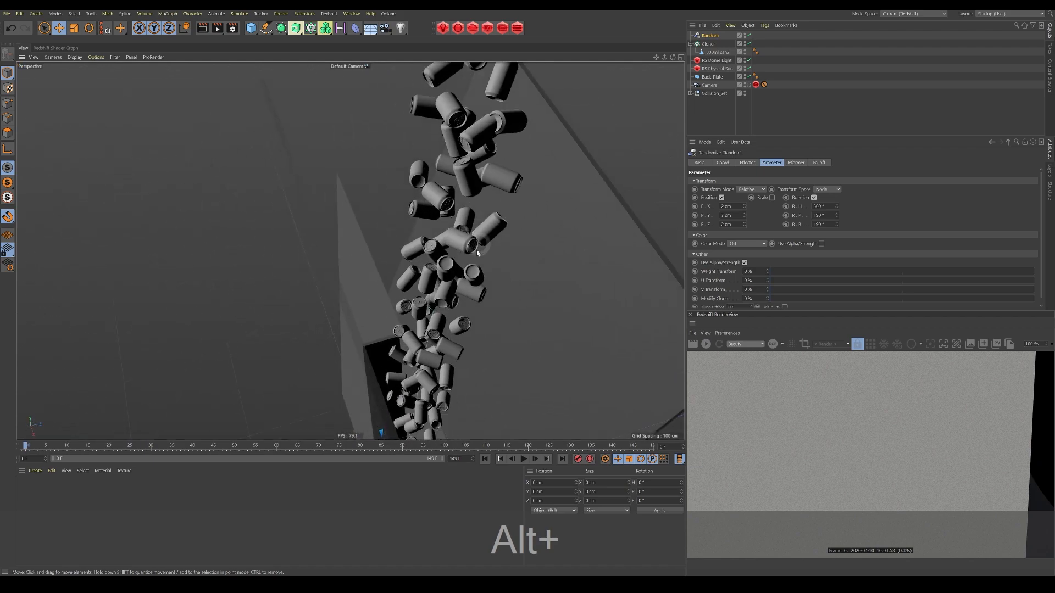
pyautogui.keyDown('alt'); pyautogui.moveTo(477, 253); pyautogui.dragTo(489, 226, button='right'); pyautogui.keyUp('alt')
pyautogui.keyDown('alt'); pyautogui.moveTo(498, 226); pyautogui.dragTo(549, 207); pyautogui.keyUp('alt')
pyautogui.keyDown('alt'); pyautogui.moveTo(549, 207); pyautogui.dragTo(379, 275, button='right'); pyautogui.keyUp('alt')
pyautogui.keyDown('alt'); pyautogui.moveTo(489, 238); pyautogui.dragTo(495, 224); pyautogui.keyUp('alt')
pyautogui.keyDown('alt'); pyautogui.moveTo(495, 224); pyautogui.dragTo(446, 206, button='middle'); pyautogui.keyUp('alt')
pyautogui.keyDown('alt'); pyautogui.moveTo(446, 206); pyautogui.dragTo(400, 259, button='right'); pyautogui.keyUp('alt')
pyautogui.keyDown('alt'); pyautogui.moveTo(400, 258); pyautogui.dragTo(407, 254); pyautogui.keyUp('alt')
pyautogui.keyDown('alt'); pyautogui.moveTo(408, 254); pyautogui.dragTo(405, 233, button='middle'); pyautogui.keyUp('alt')
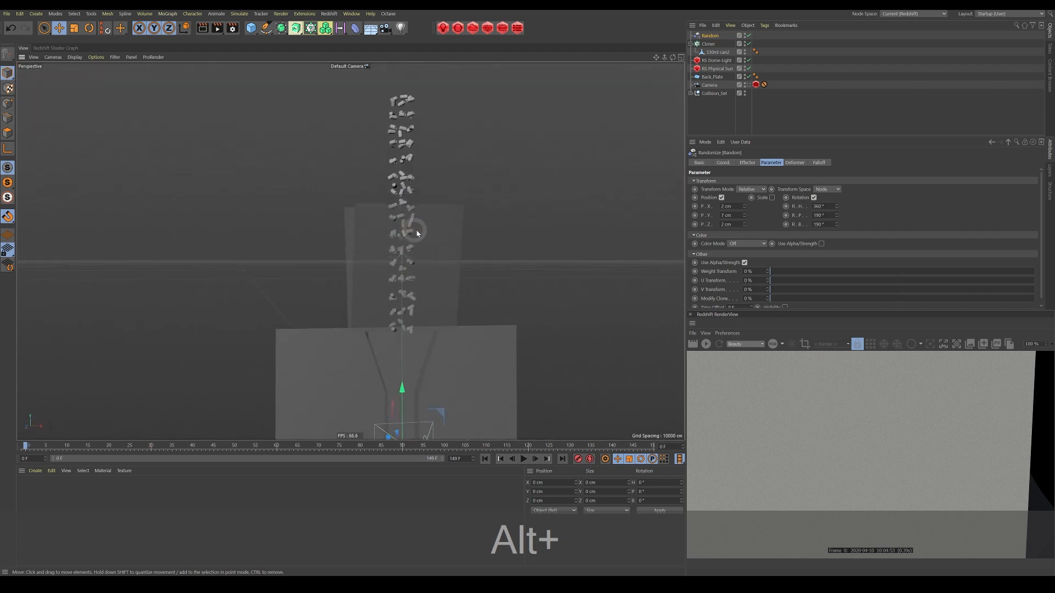
# Set the Cloner's instance mode to Render Instance
pyautogui.click(708, 44)
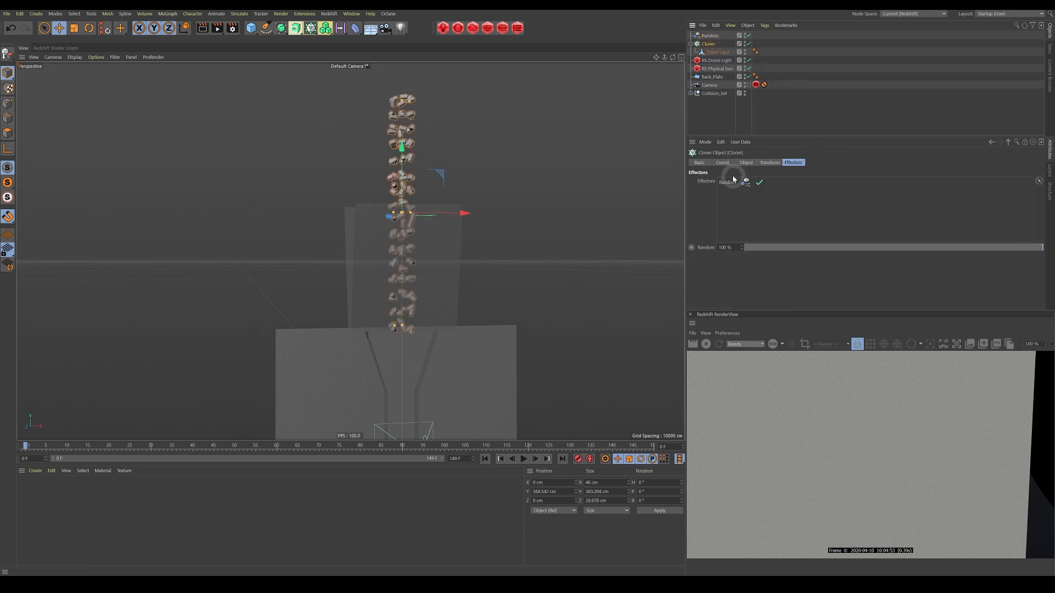
pyautogui.click(745, 163)
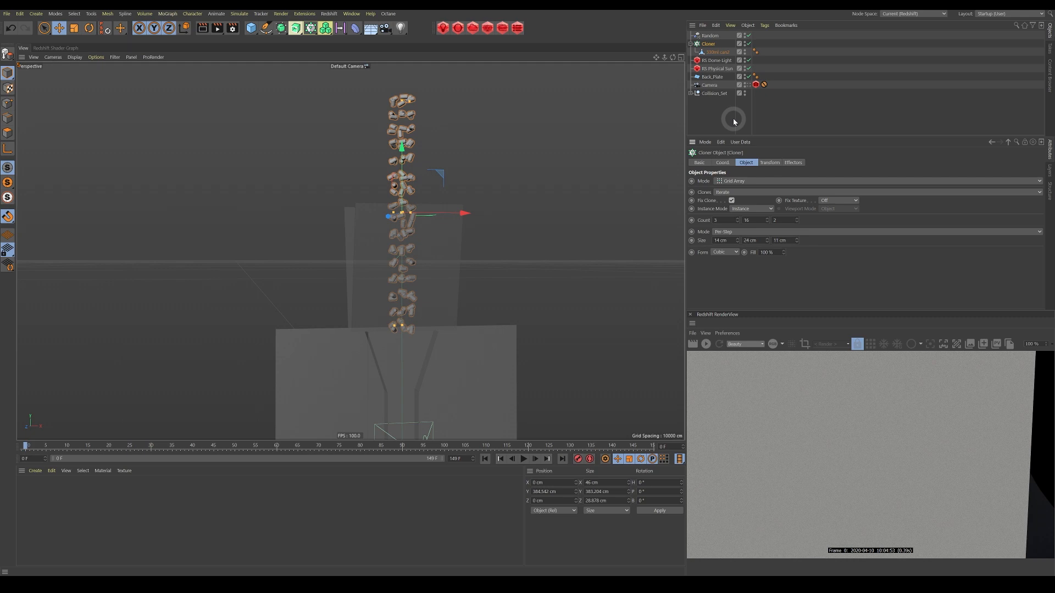
pyautogui.click(745, 210)
pyautogui.click(749, 226)
# Add a Rigid Body simulation tag to the Cloner
pyautogui.click(719, 51)
pyautogui.click(714, 45)
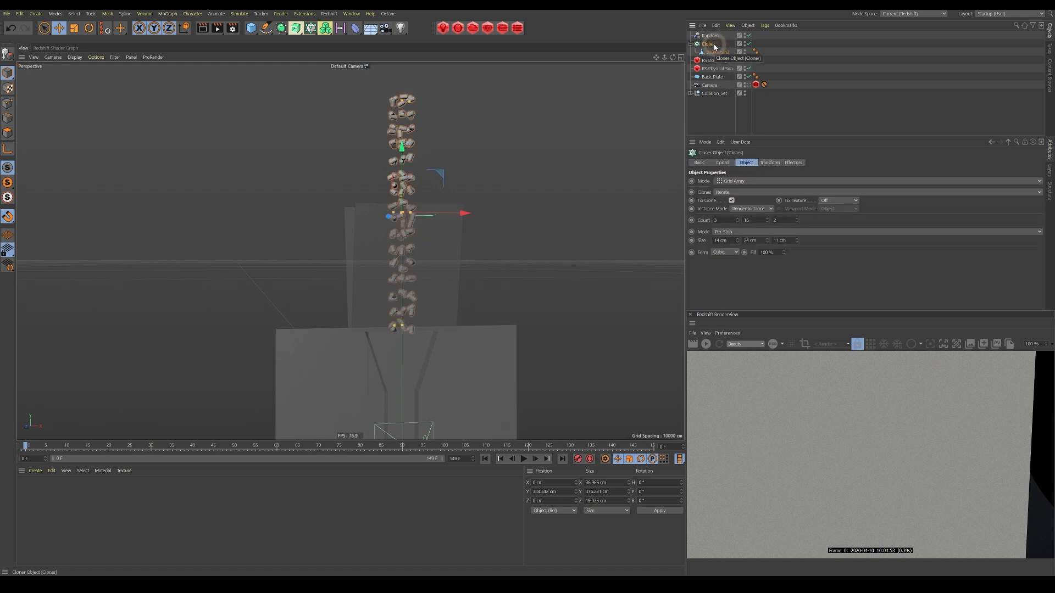
pyautogui.rightClick(714, 48)
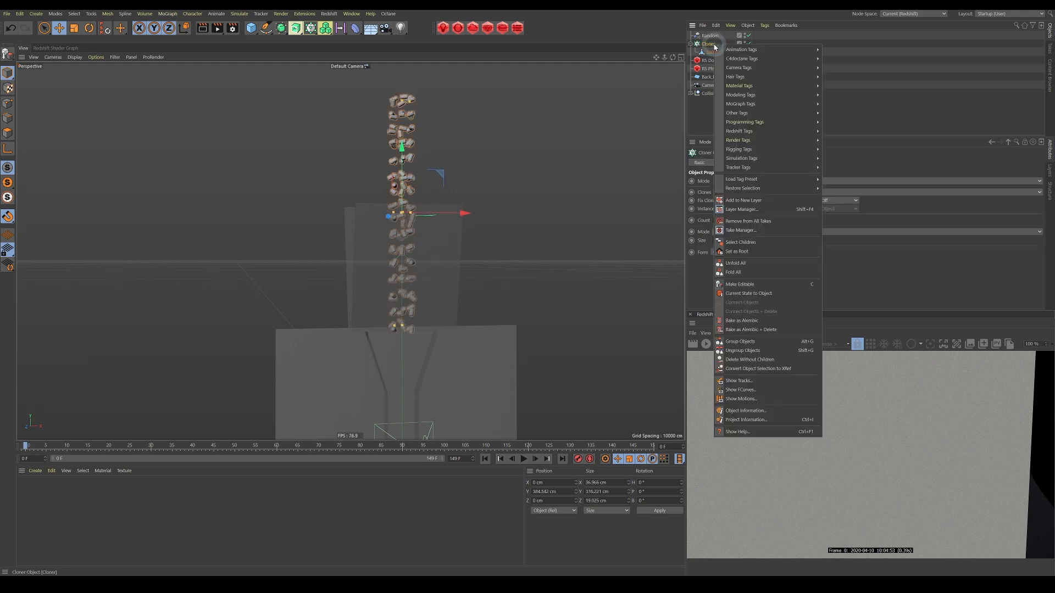
pyautogui.moveTo(755, 161)
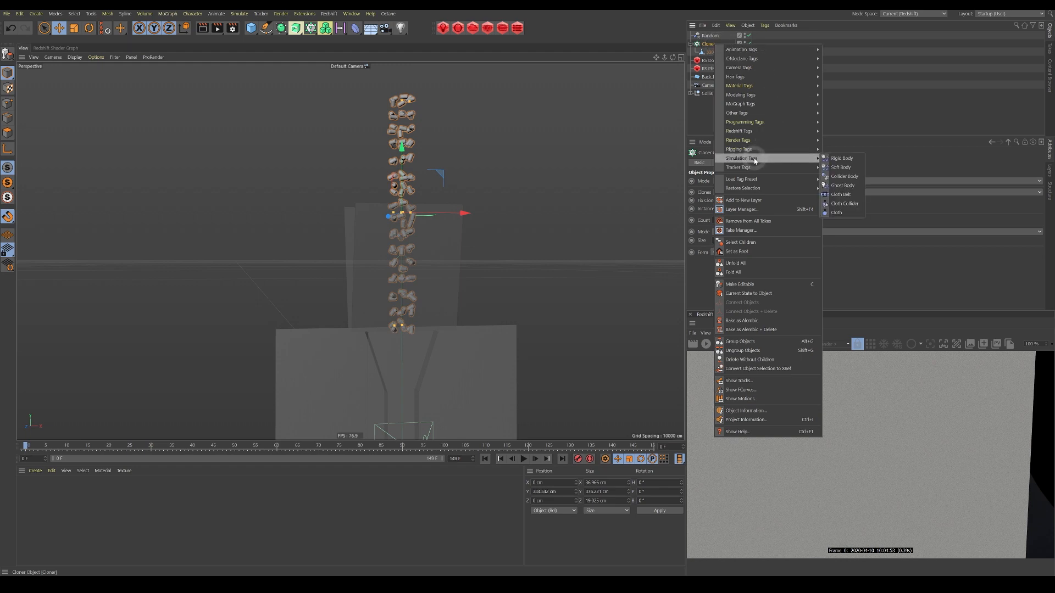
pyautogui.click(842, 159)
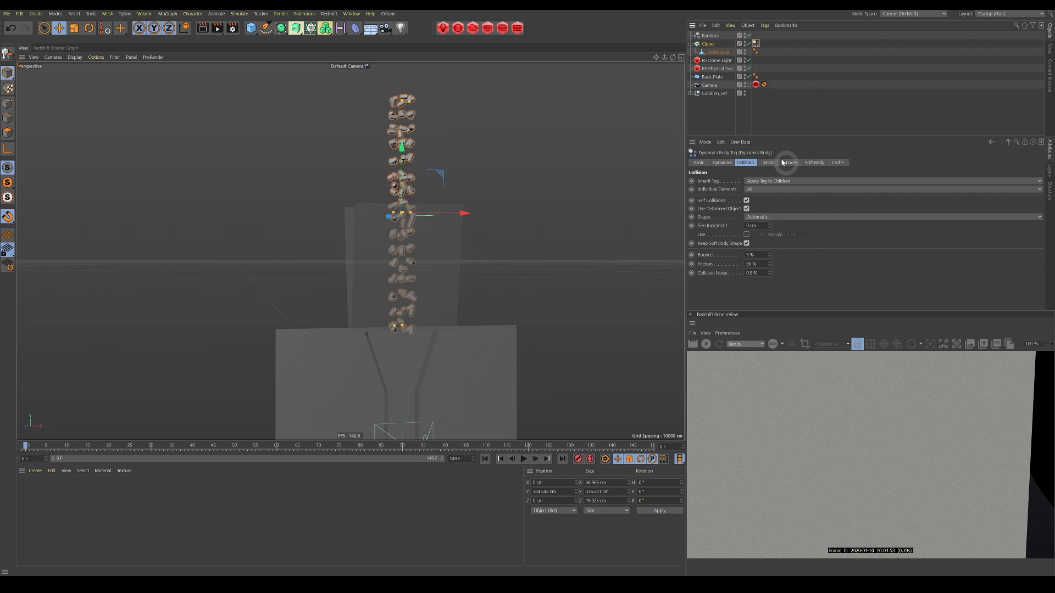
# Play the falling-can simulation twice from the first frame and check how the cans meet the collision set
pyautogui.keyDown('alt'); pyautogui.moveTo(629, 262); pyautogui.dragTo(532, 430); pyautogui.keyUp('alt')
pyautogui.click(524, 461)
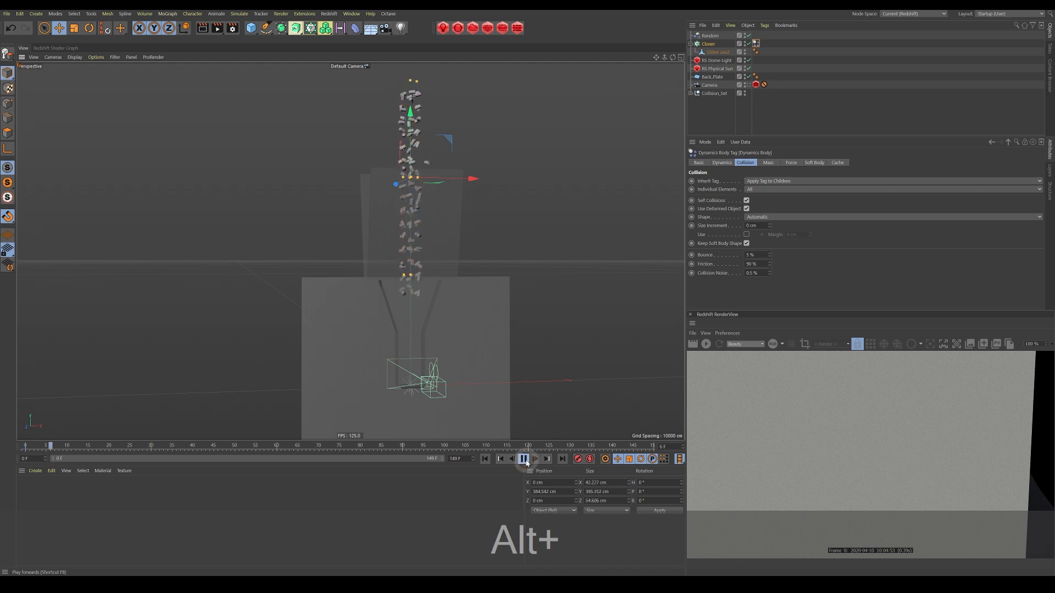
pyautogui.click(485, 458)
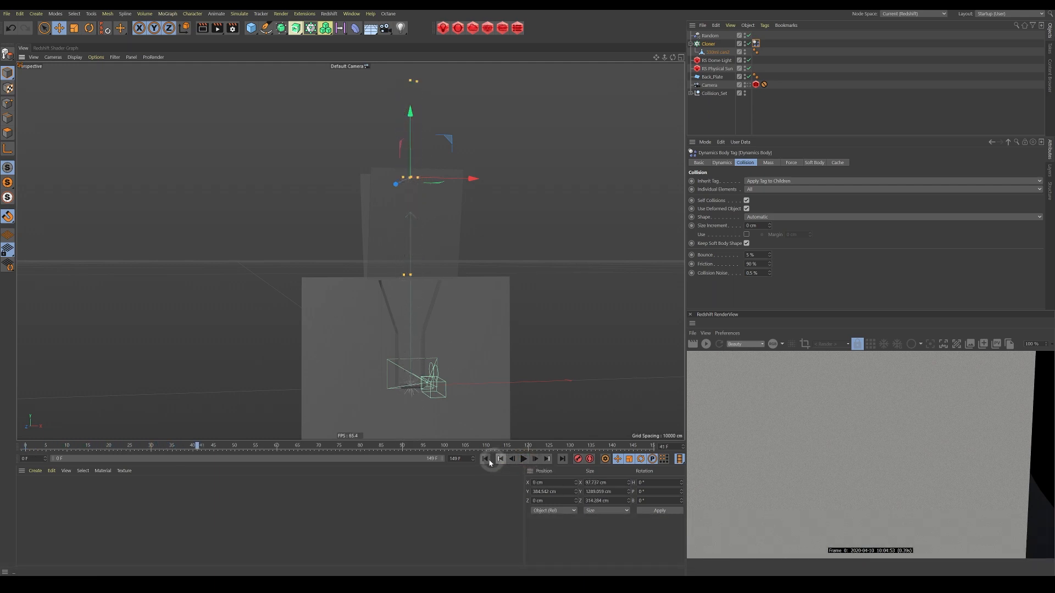
pyautogui.click(524, 459)
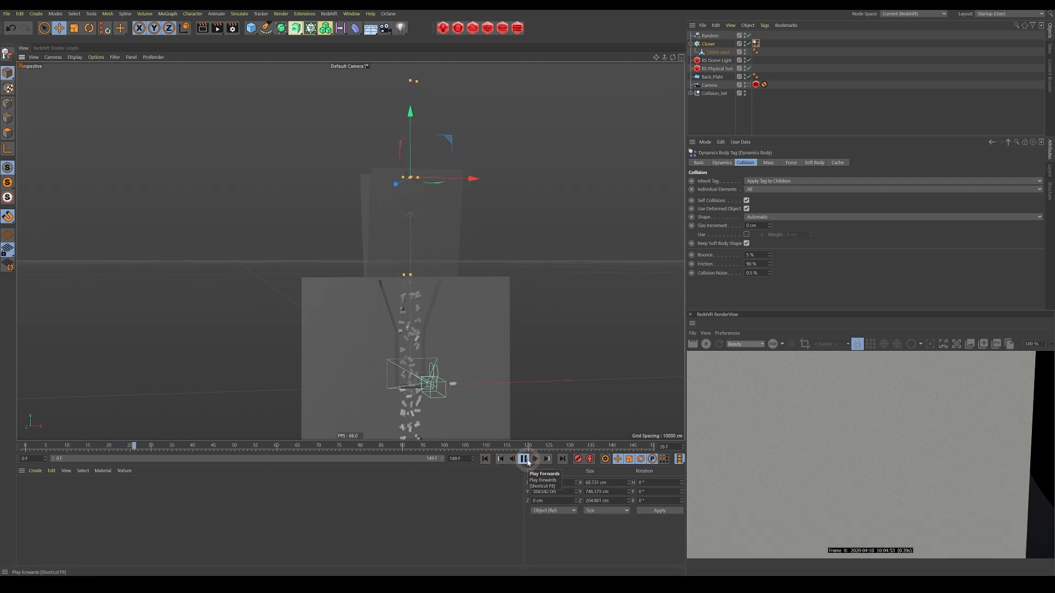
pyautogui.click(524, 460)
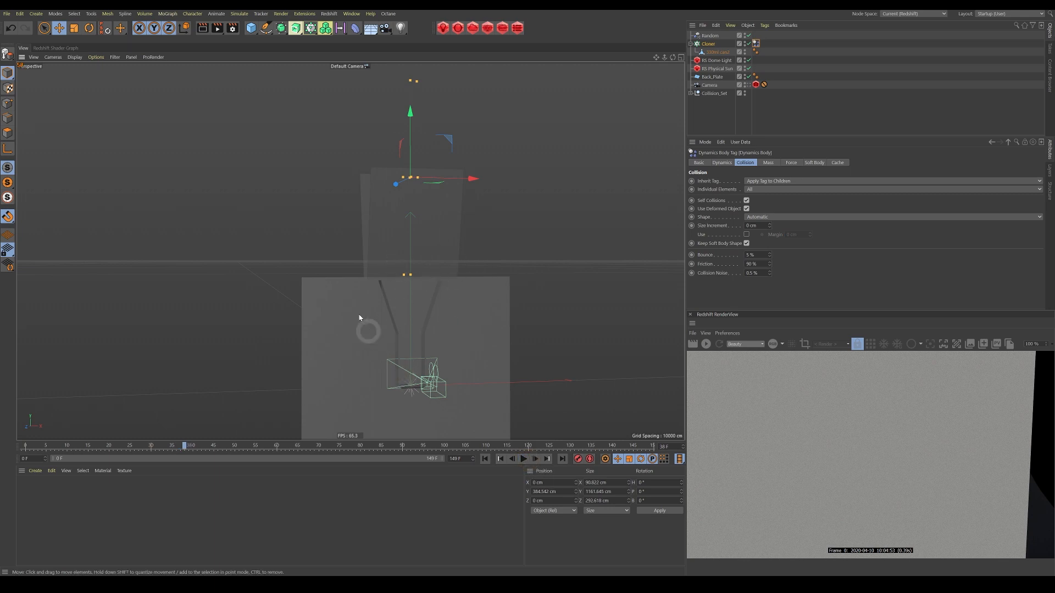
pyautogui.keyDown('alt'); pyautogui.moveTo(431, 319); pyautogui.dragTo(438, 315, button='middle'); pyautogui.keyUp('alt')
pyautogui.keyDown('alt'); pyautogui.moveTo(438, 315); pyautogui.dragTo(447, 311, button='right'); pyautogui.keyUp('alt')
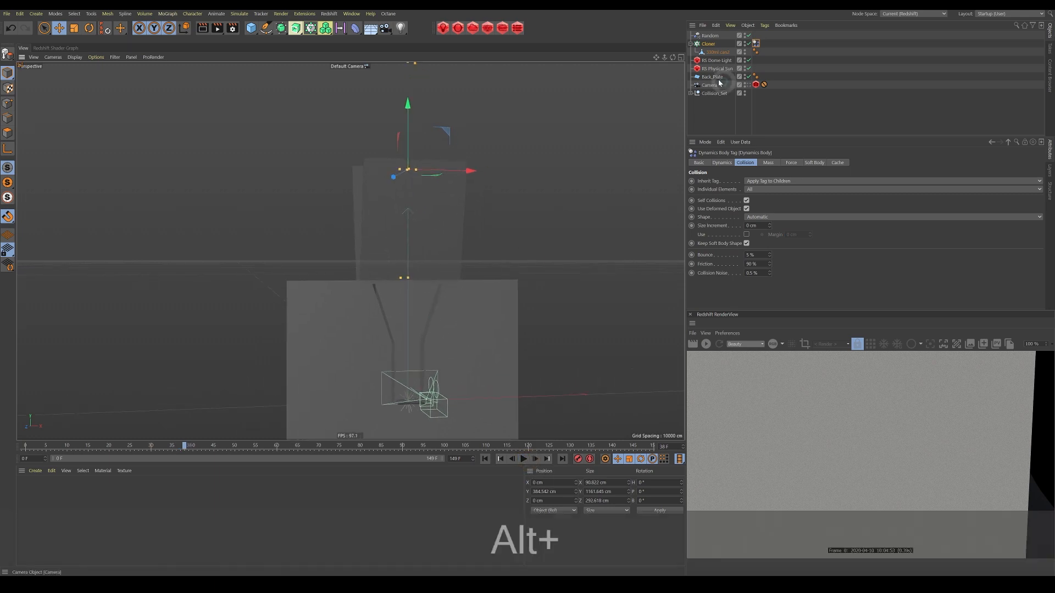
# Add a Collider Body simulation tag to the Collision_Set null and set its collision shape to Automatic
pyautogui.click(710, 44)
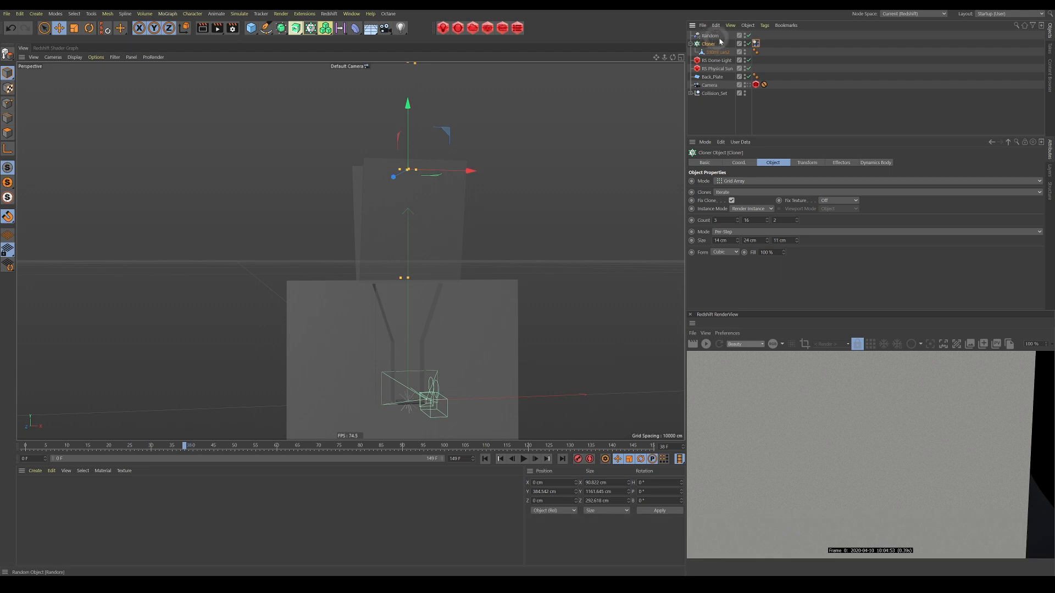
pyautogui.click(694, 94)
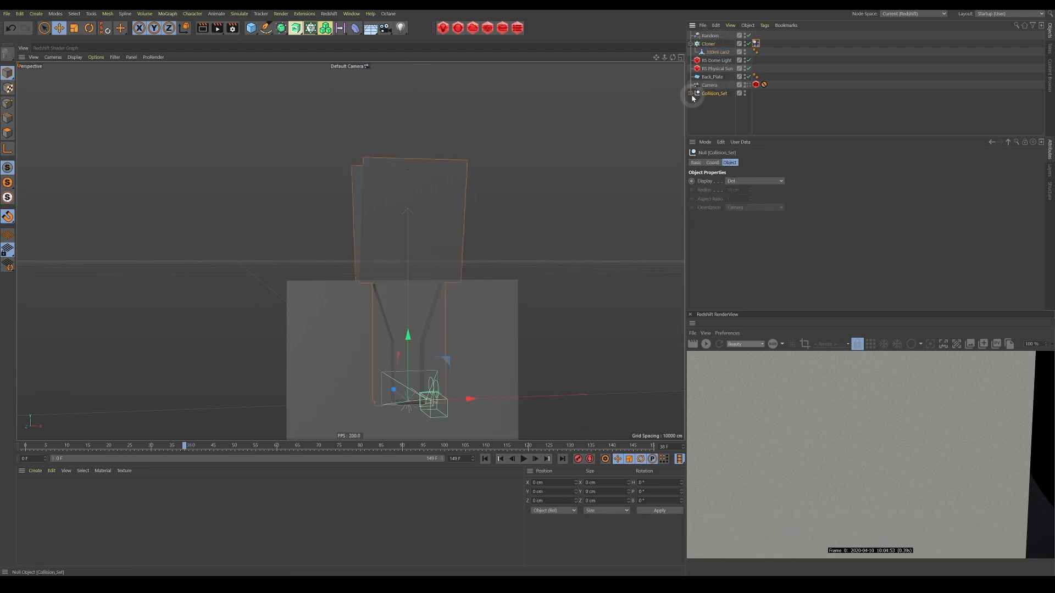
pyautogui.click(690, 93)
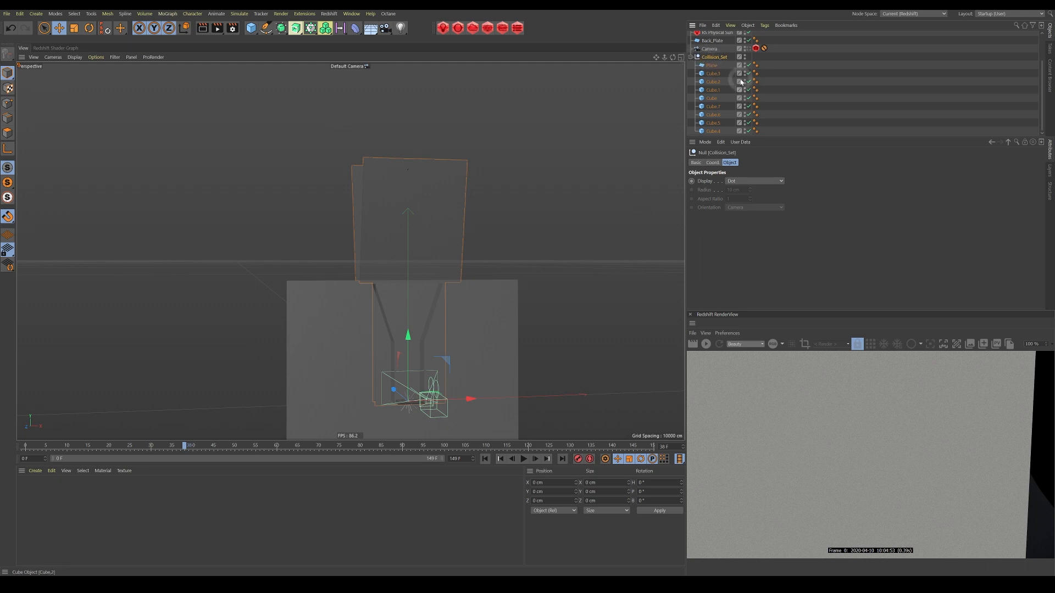
pyautogui.click(690, 57)
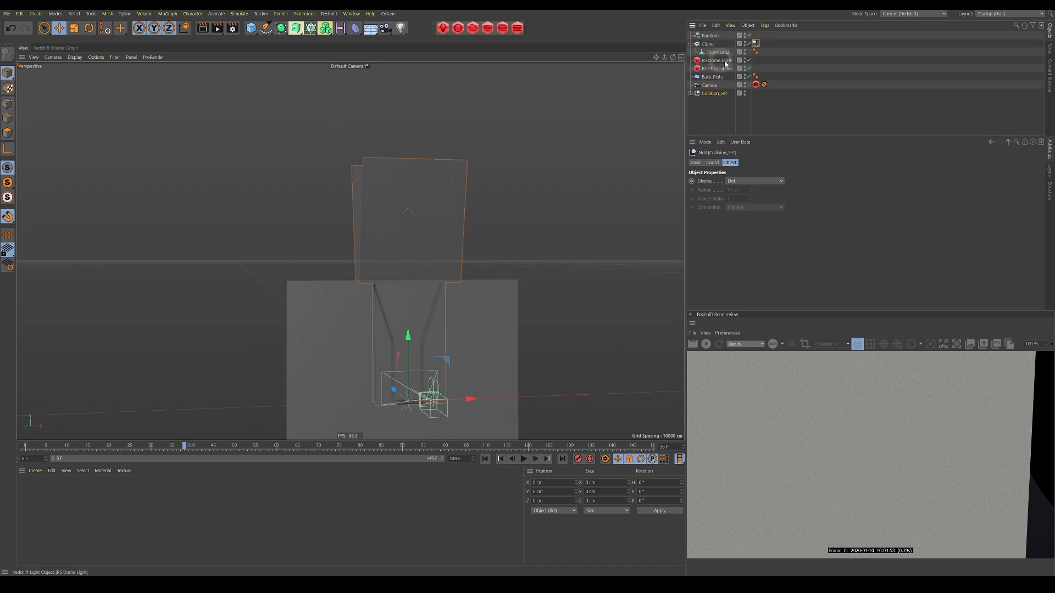
pyautogui.rightClick(711, 96)
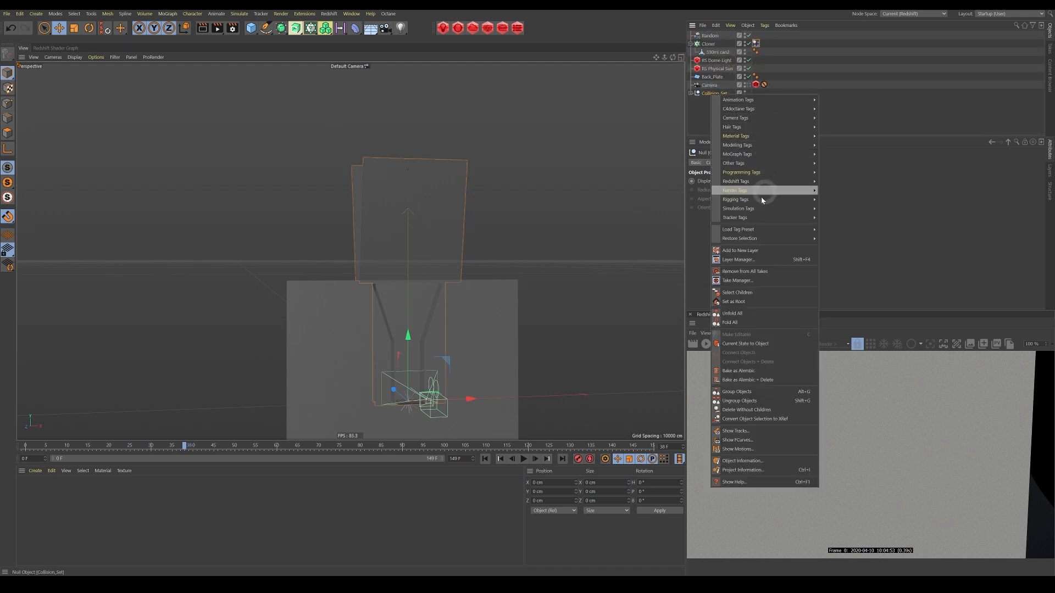
pyautogui.moveTo(769, 209)
pyautogui.click(841, 227)
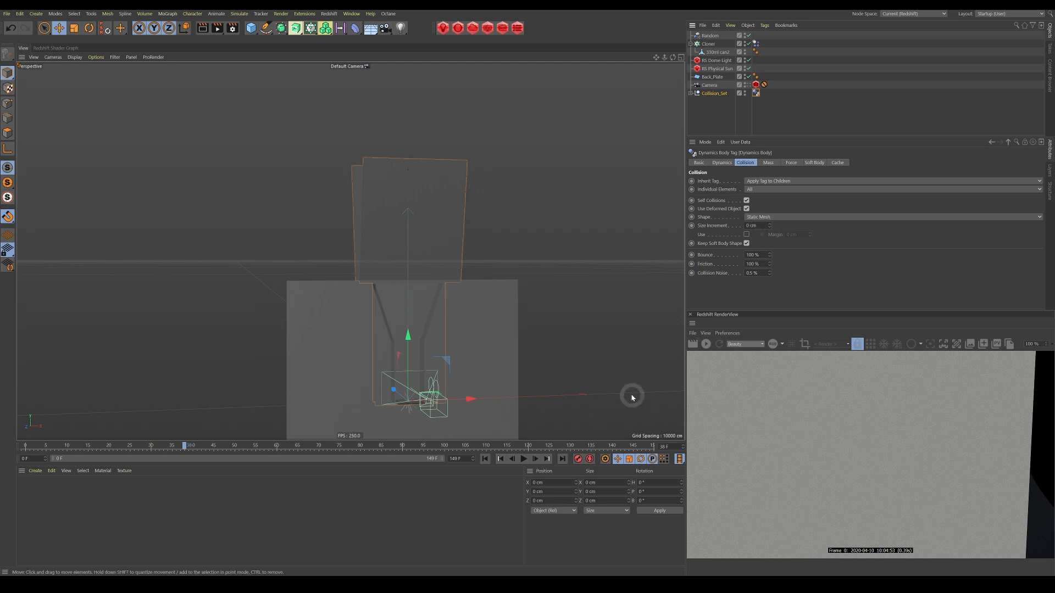
pyautogui.click(767, 217)
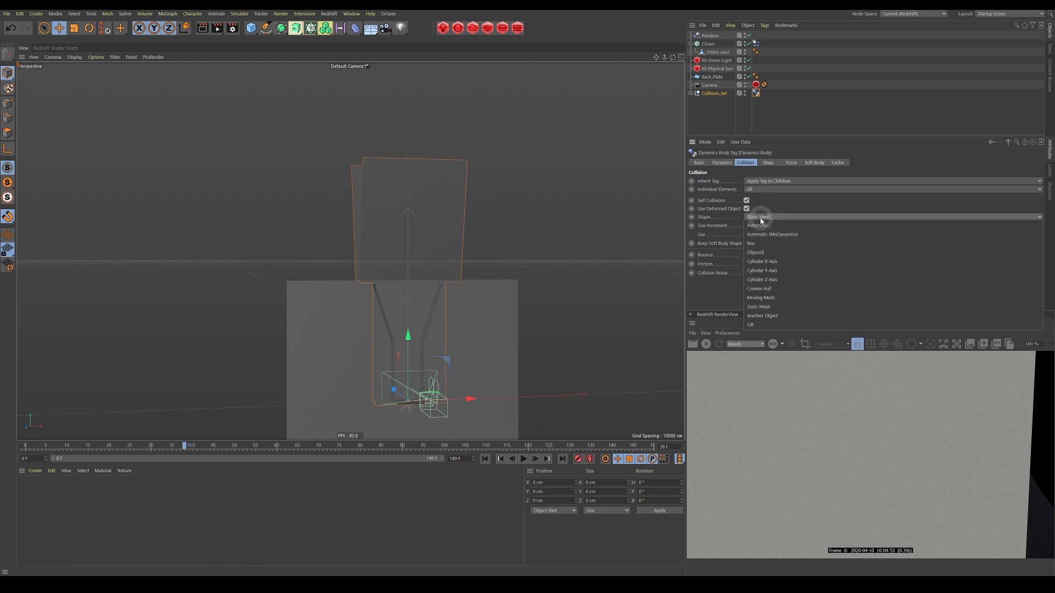
pyautogui.click(768, 224)
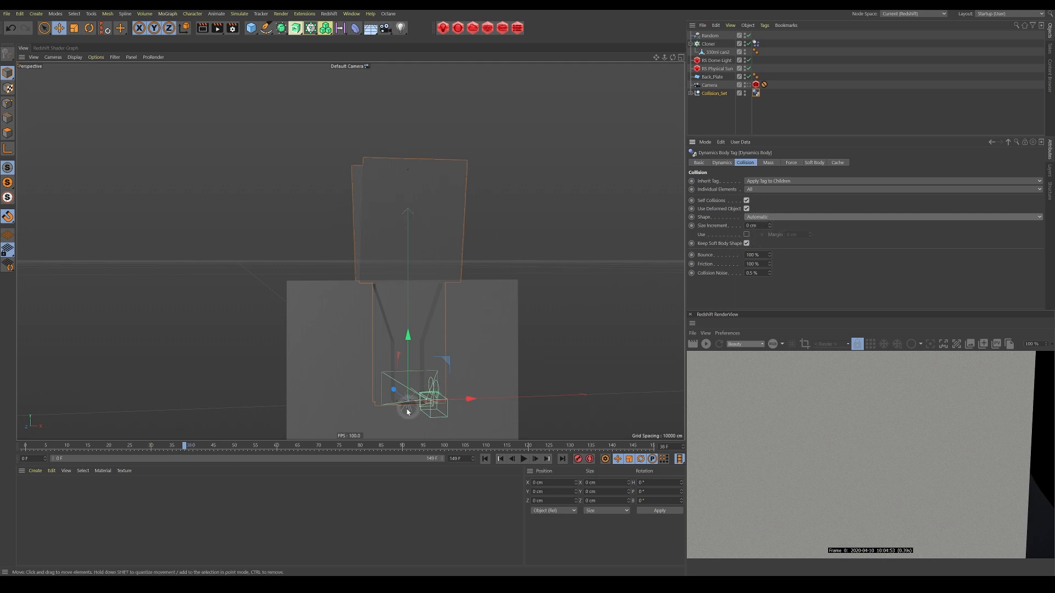
# View the whole Collision_Set and play the can simulation from the first frame
pyautogui.keyDown('alt'); pyautogui.moveTo(409, 407); pyautogui.dragTo(418, 343, button='middle'); pyautogui.keyUp('alt')
pyautogui.keyDown('alt'); pyautogui.moveTo(418, 344); pyautogui.dragTo(445, 337, button='right'); pyautogui.keyUp('alt')
pyautogui.keyDown('alt'); pyautogui.moveTo(445, 336); pyautogui.dragTo(465, 342); pyautogui.keyUp('alt')
pyautogui.keyDown('alt'); pyautogui.moveTo(465, 342); pyautogui.dragTo(466, 351, button='middle'); pyautogui.keyUp('alt')
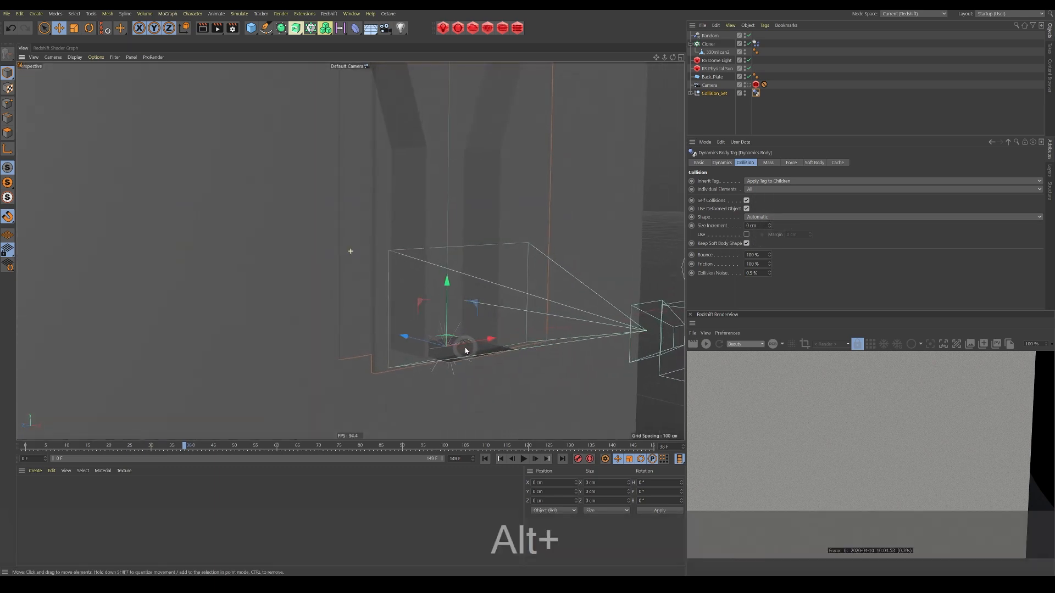
pyautogui.keyDown('alt'); pyautogui.moveTo(466, 351); pyautogui.dragTo(474, 292, button='right'); pyautogui.keyUp('alt')
pyautogui.keyDown('alt'); pyautogui.moveTo(474, 291); pyautogui.dragTo(470, 358, button='middle'); pyautogui.keyUp('alt')
pyautogui.keyDown('alt'); pyautogui.moveTo(470, 357); pyautogui.dragTo(440, 288, button='right'); pyautogui.keyUp('alt')
pyautogui.keyDown('alt'); pyautogui.moveTo(439, 289); pyautogui.dragTo(429, 324, button='middle'); pyautogui.keyUp('alt')
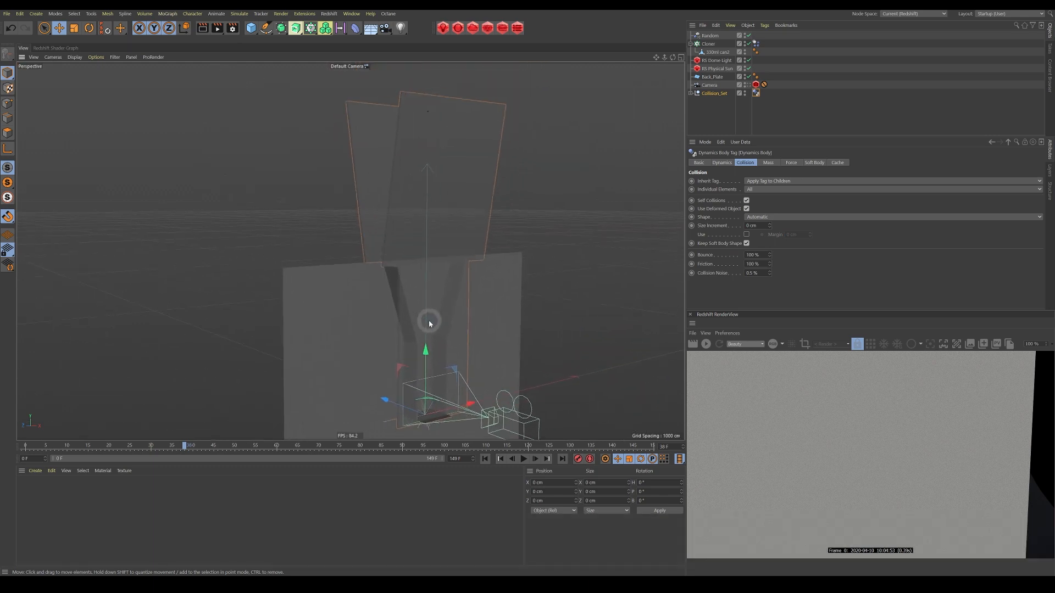
pyautogui.click(486, 460)
pyautogui.click(523, 459)
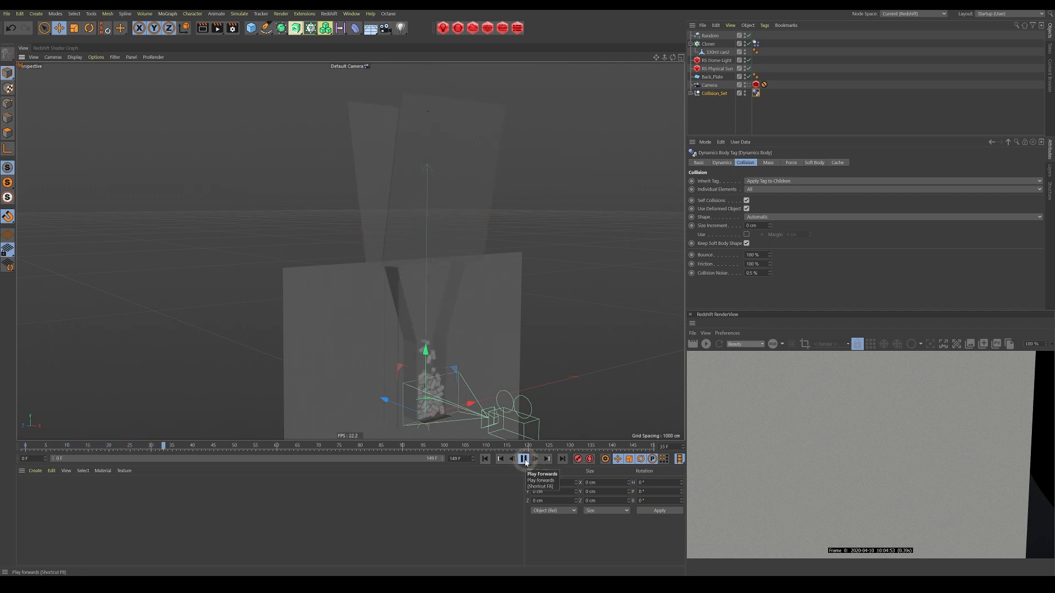
pyautogui.click(525, 461)
# Replay the simulation from the first frame in a close view of the cans piling up on the set's floor, then rewind
pyautogui.keyDown('alt'); pyautogui.moveTo(427, 398); pyautogui.dragTo(500, 324, button='right'); pyautogui.keyUp('alt')
pyautogui.keyDown('alt'); pyautogui.moveTo(440, 407); pyautogui.dragTo(415, 317, button='middle'); pyautogui.keyUp('alt')
pyautogui.keyDown('alt'); pyautogui.moveTo(416, 317); pyautogui.dragTo(457, 298, button='right'); pyautogui.keyUp('alt')
pyautogui.keyDown('alt'); pyautogui.moveTo(457, 297); pyautogui.dragTo(409, 283); pyautogui.keyUp('alt')
pyautogui.click(486, 460)
pyautogui.click(524, 459)
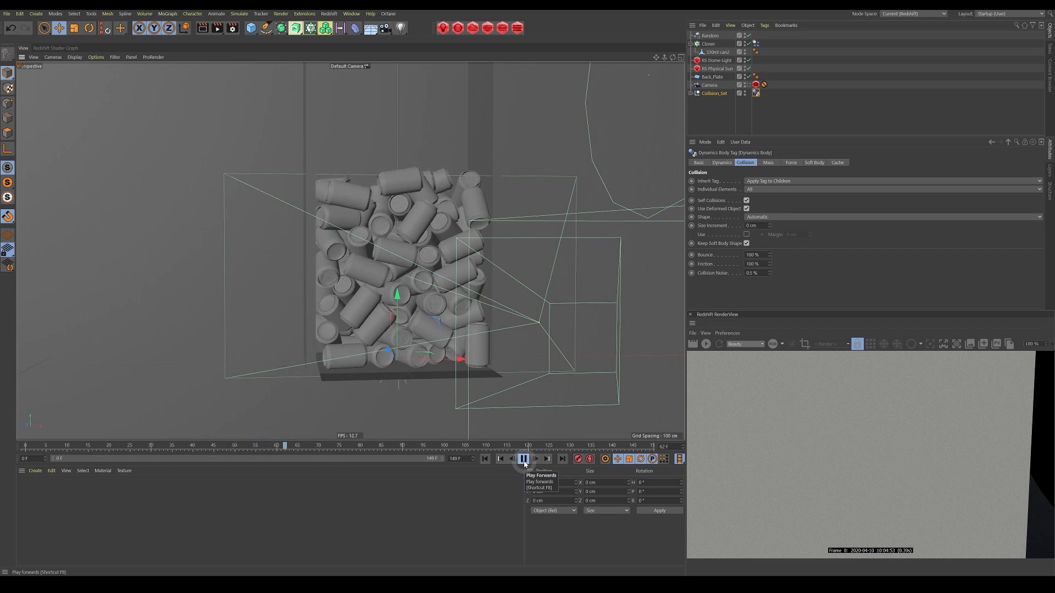
pyautogui.click(485, 459)
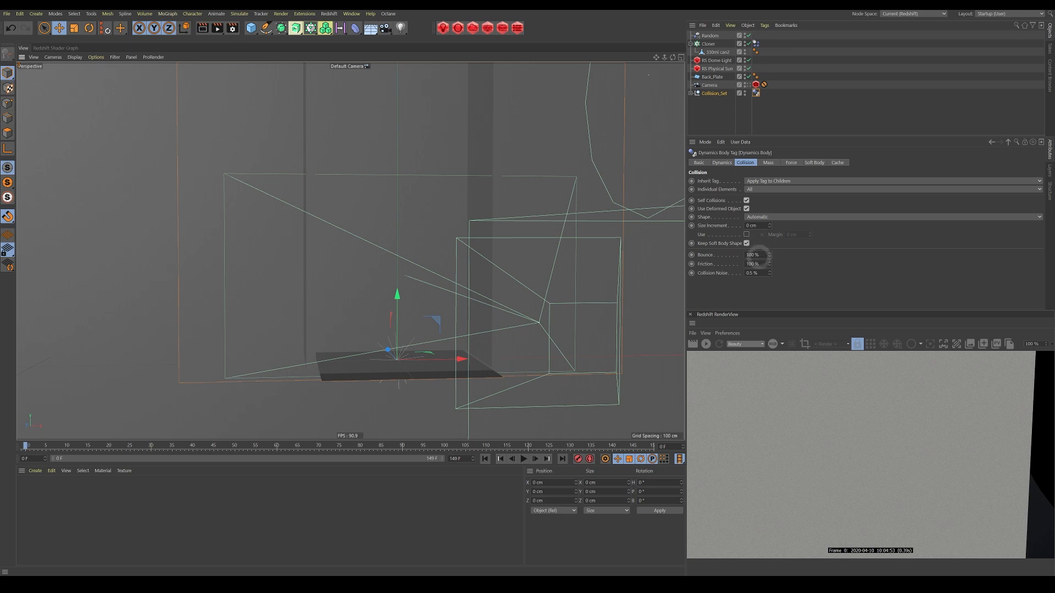
# Set the friction of the Cloner's dynamics tag to 50% and play the simulation
pyautogui.click(756, 44)
pyautogui.moveTo(762, 265); pyautogui.dragTo(823, 277)
pyautogui.write('50')
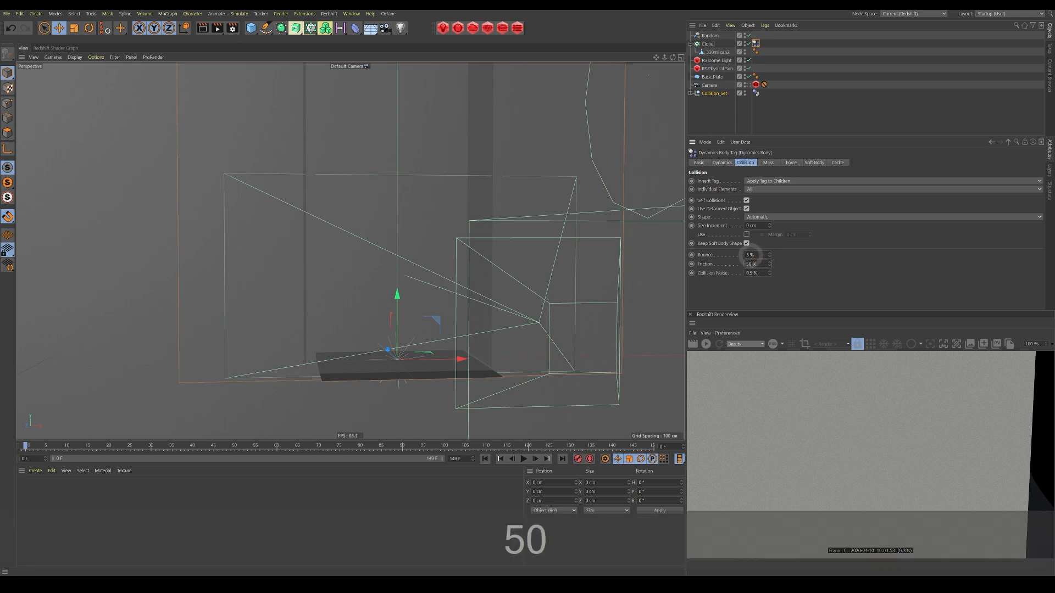
pyautogui.click(523, 460)
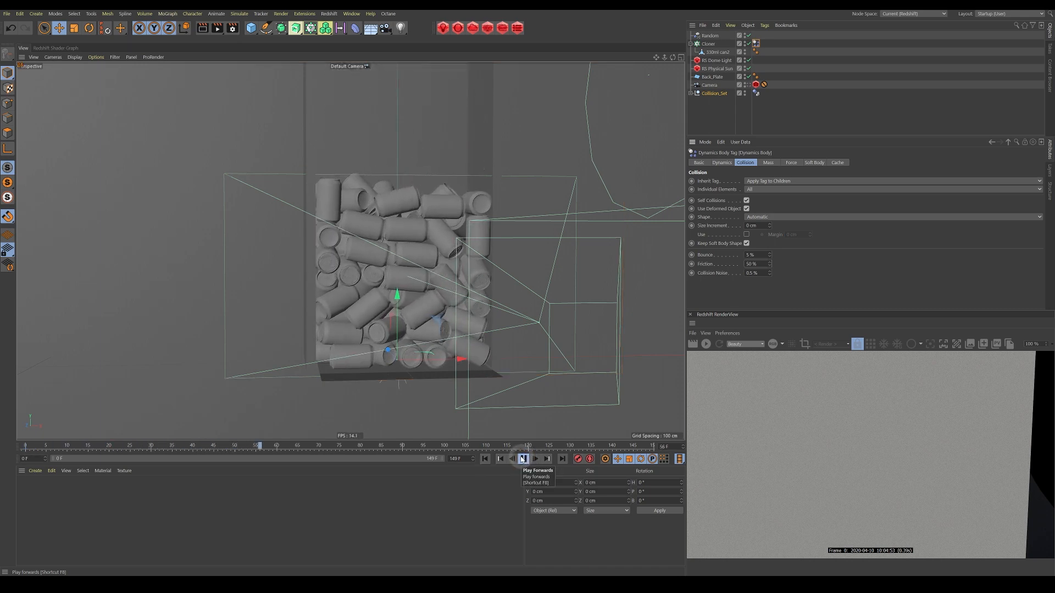
pyautogui.click(523, 459)
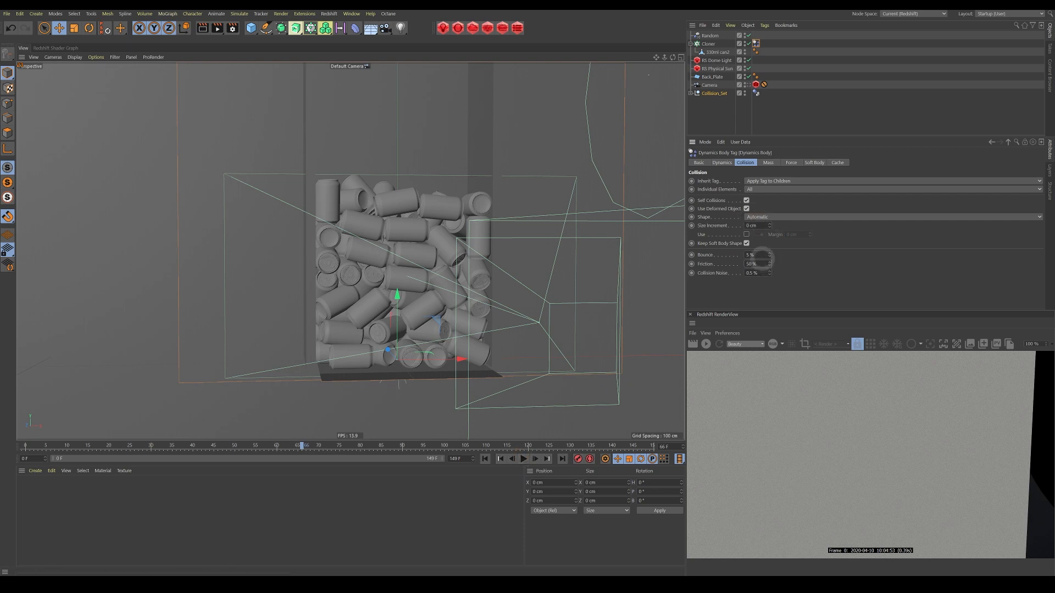
# Set the bounce of the Cloner's dynamics tag to 25% and replay the simulation from the first frame
pyautogui.write('25')
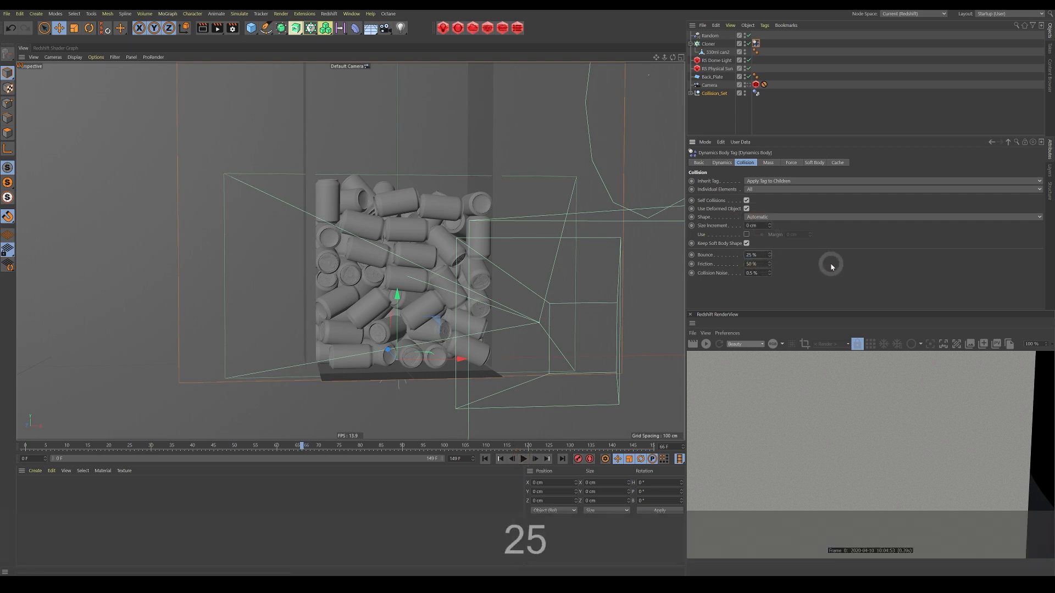
pyautogui.click(485, 460)
pyautogui.click(523, 459)
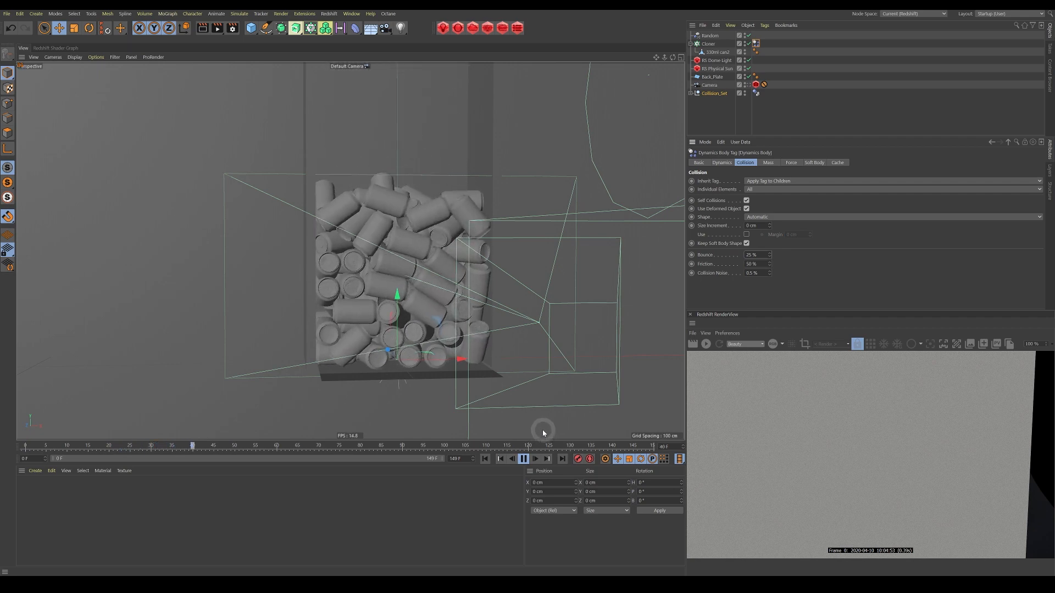
pyautogui.click(523, 459)
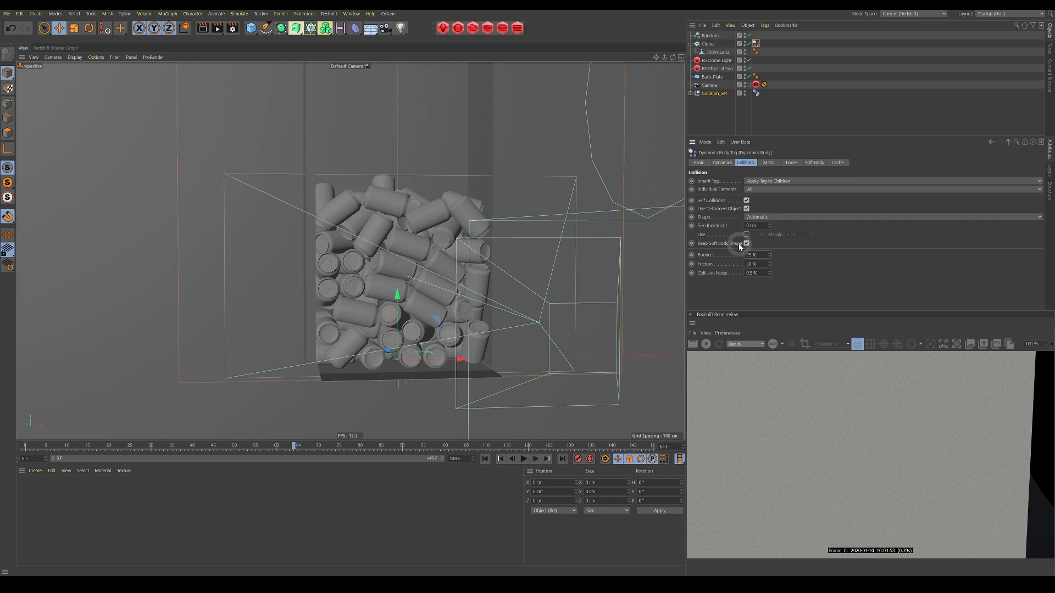
# Examine the settled can pile up close from several angles, checking the contacts and gaps between neighbouring cans
pyautogui.click(757, 44)
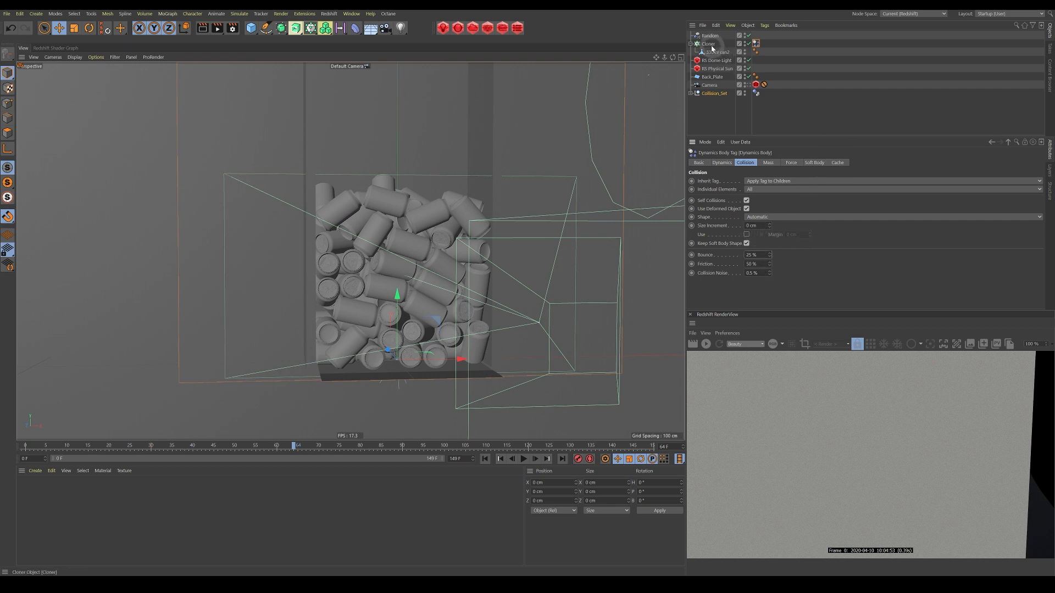
pyautogui.click(757, 44)
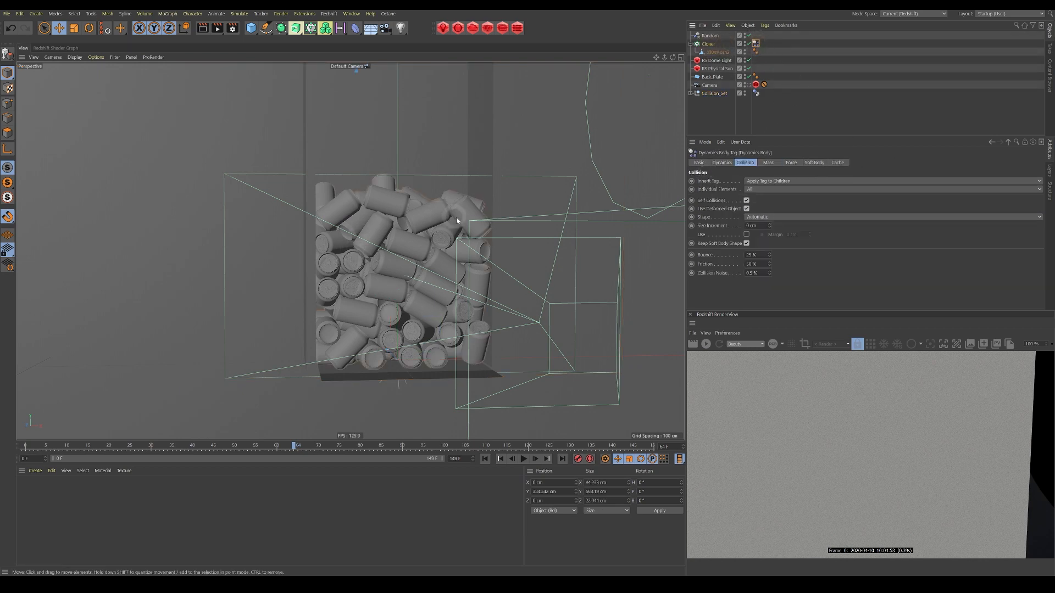
pyautogui.keyDown('alt'); pyautogui.moveTo(388, 237); pyautogui.dragTo(394, 267, button='middle'); pyautogui.keyUp('alt')
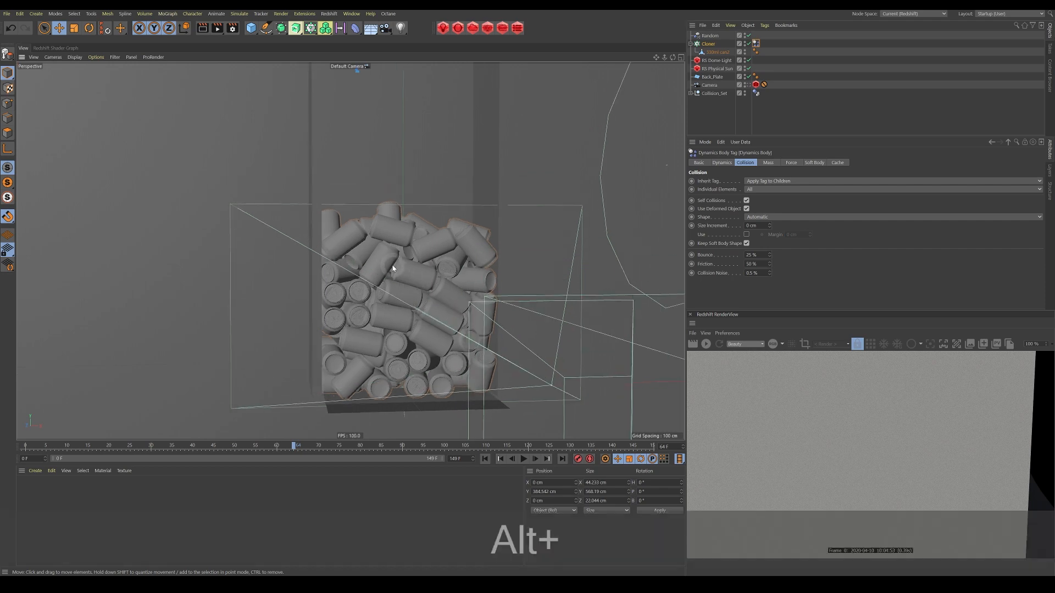
pyautogui.keyDown('alt'); pyautogui.moveTo(393, 267); pyautogui.dragTo(534, 245, button='right'); pyautogui.keyUp('alt')
pyautogui.keyDown('alt'); pyautogui.moveTo(535, 245); pyautogui.dragTo(464, 272); pyautogui.keyUp('alt')
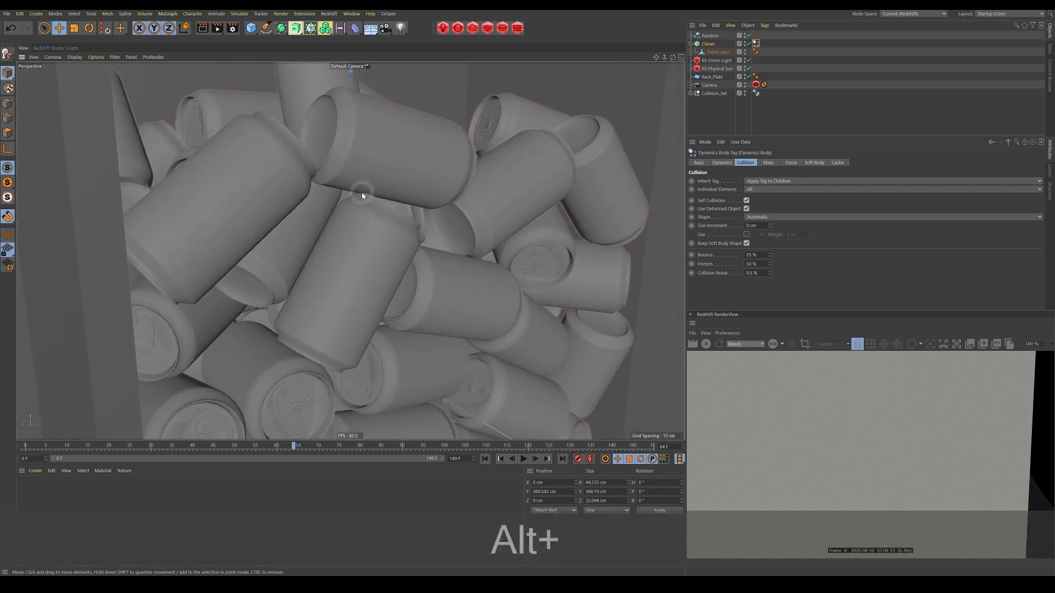
pyautogui.keyDown('alt'); pyautogui.scroll(-6, 457, 298); pyautogui.keyUp('alt')
pyautogui.keyDown('alt'); pyautogui.moveTo(463, 299); pyautogui.dragTo(416, 247); pyautogui.keyUp('alt')
pyautogui.keyDown('alt'); pyautogui.moveTo(334, 301); pyautogui.dragTo(412, 284, button='right'); pyautogui.keyUp('alt')
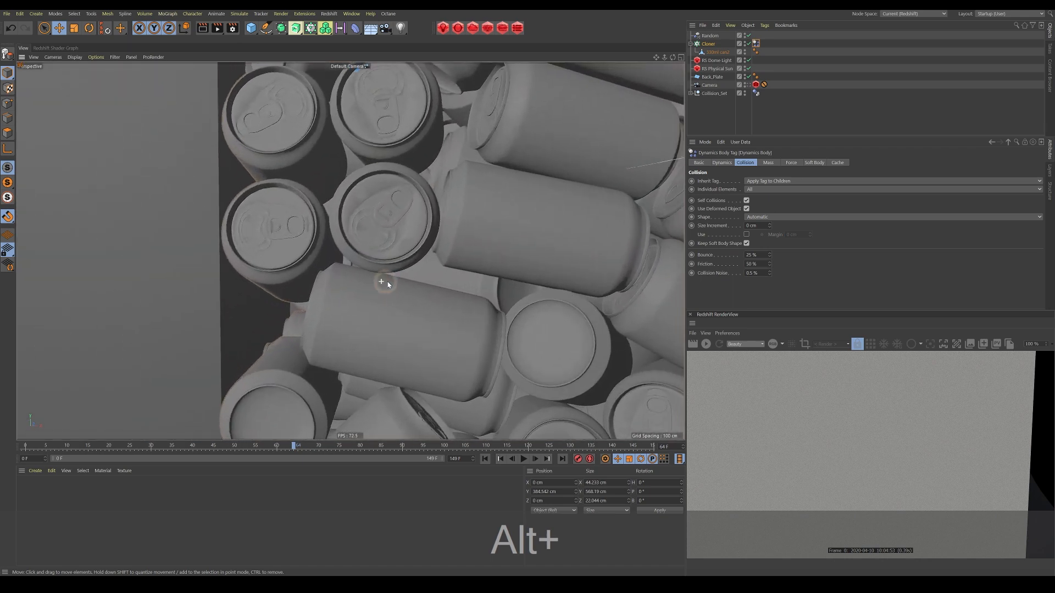
pyautogui.keyDown('alt'); pyautogui.moveTo(382, 282); pyautogui.dragTo(443, 275); pyautogui.keyUp('alt')
pyautogui.keyDown('alt'); pyautogui.moveTo(443, 275); pyautogui.dragTo(486, 312, button='middle'); pyautogui.keyUp('alt')
pyautogui.keyDown('alt'); pyautogui.scroll(-10, 414, 275); pyautogui.keyUp('alt')
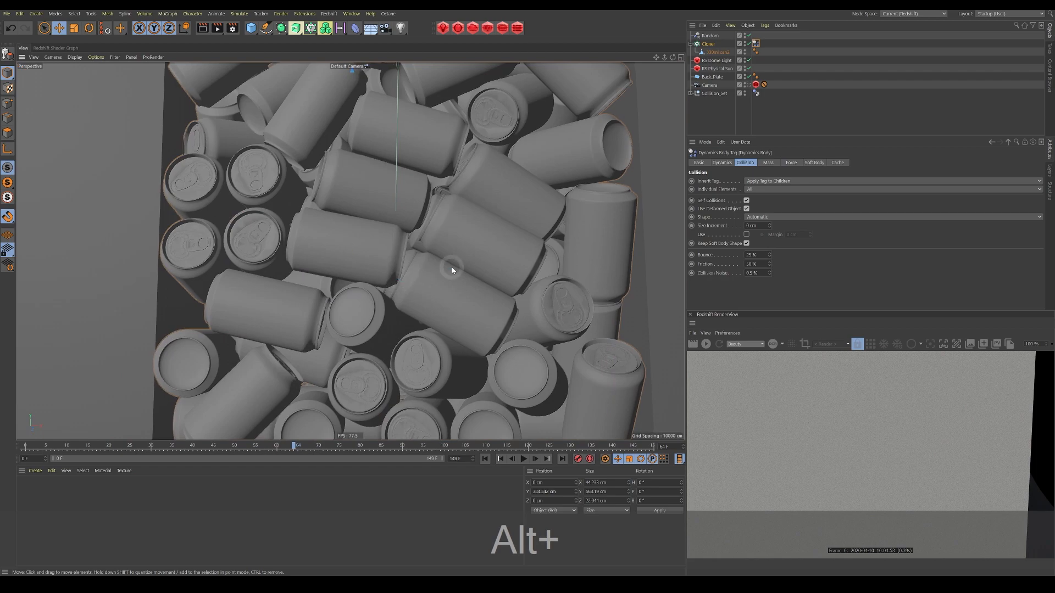
pyautogui.keyDown('alt'); pyautogui.scroll(2, 444, 268); pyautogui.keyUp('alt')
pyautogui.keyDown('alt'); pyautogui.moveTo(444, 268); pyautogui.dragTo(450, 247); pyautogui.keyUp('alt')
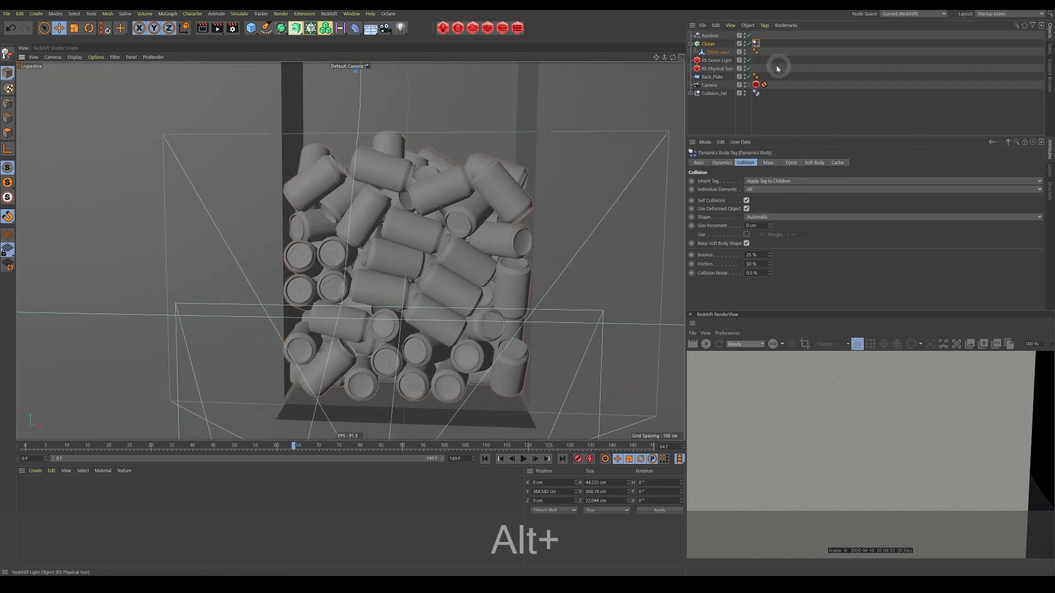
# Set the collision shape of the Cloner's dynamics tag to Convex Hull and replay the simulation from the first frame
pyautogui.click(766, 217)
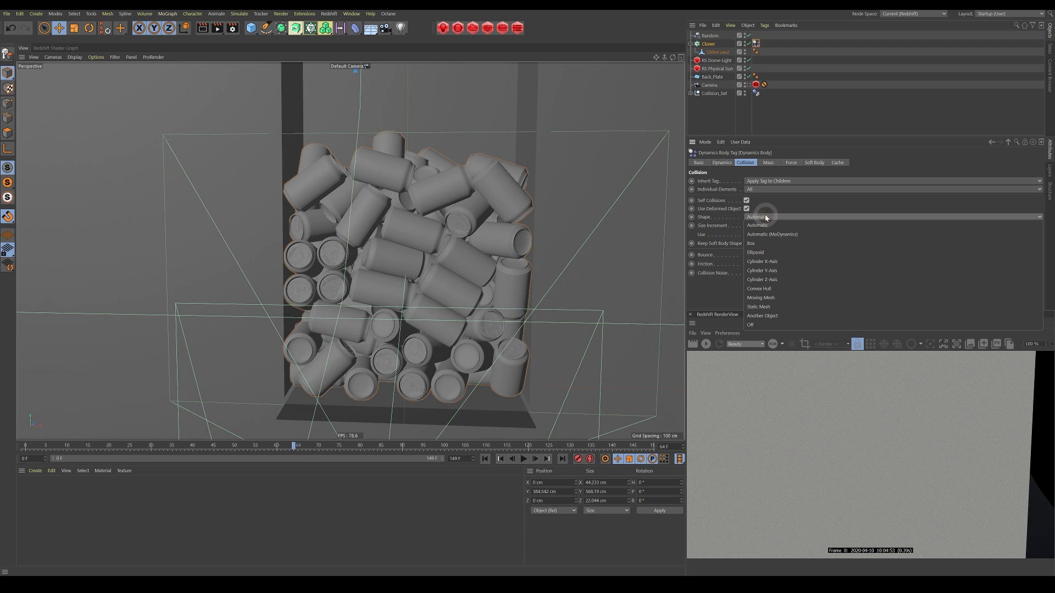
pyautogui.click(768, 289)
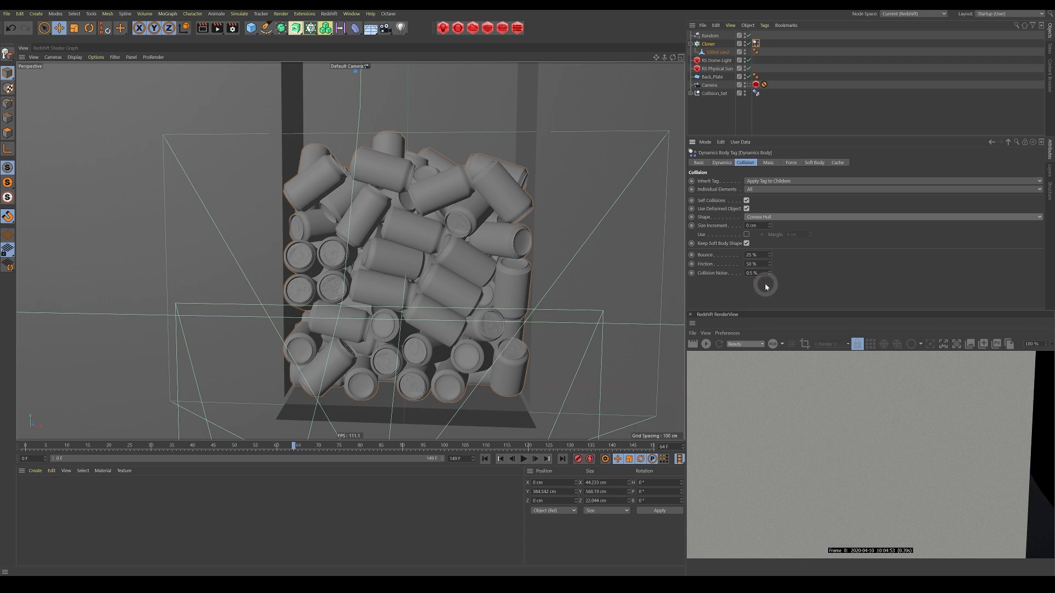
pyautogui.keyDown('alt'); pyautogui.moveTo(471, 264); pyautogui.dragTo(448, 271, button='right'); pyautogui.keyUp('alt')
pyautogui.keyDown('alt'); pyautogui.moveTo(448, 271); pyautogui.dragTo(414, 288, button='middle'); pyautogui.keyUp('alt')
pyautogui.keyDown('alt'); pyautogui.moveTo(414, 288); pyautogui.dragTo(440, 276, button='right'); pyautogui.keyUp('alt')
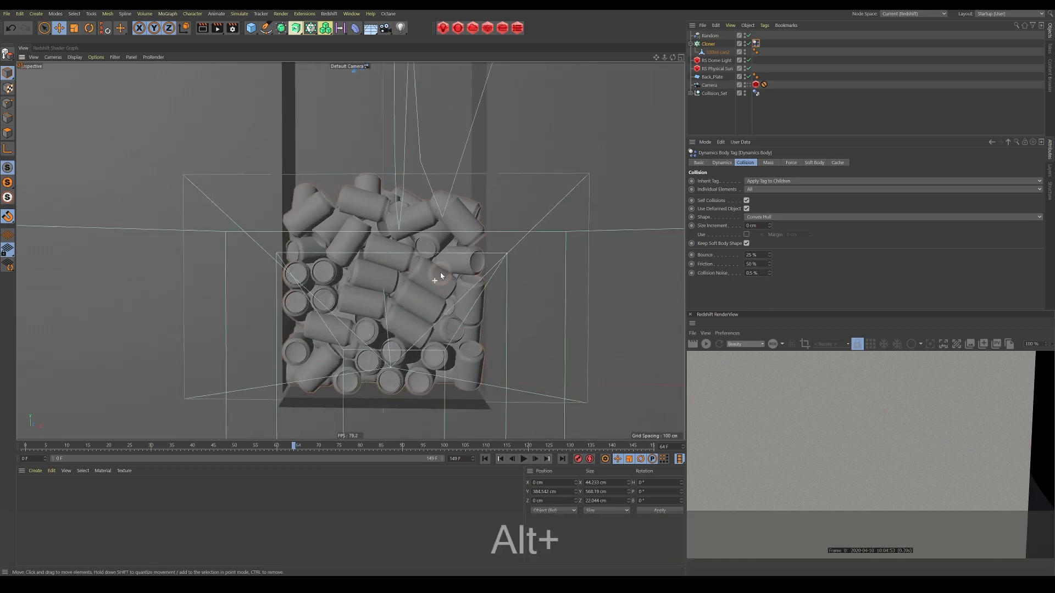
pyautogui.click(500, 459)
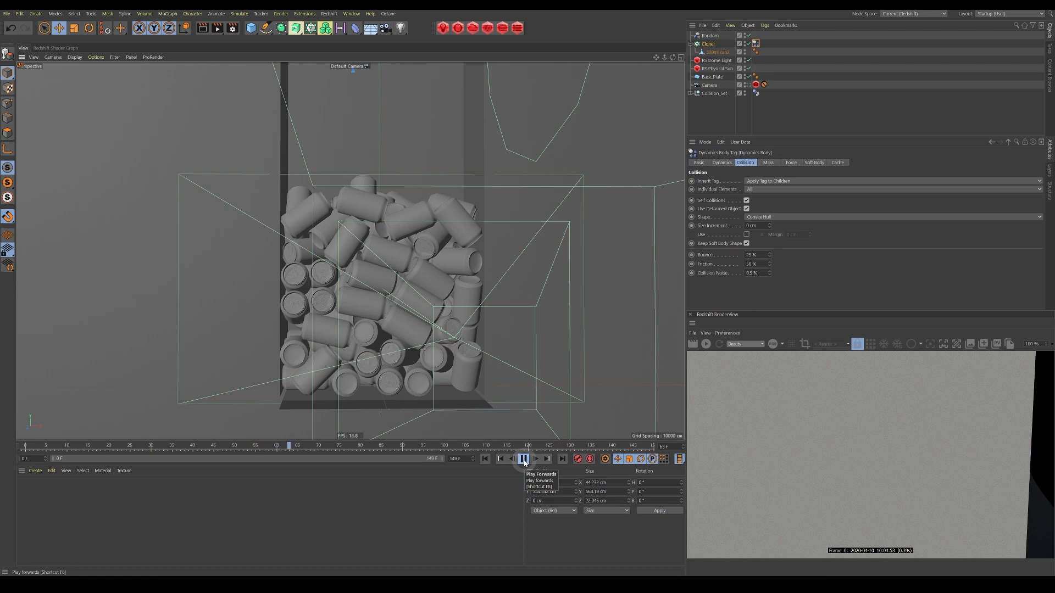
pyautogui.click(524, 460)
# Inspect the rims and lids of the settled cans at close range for intersections between touching cans
pyautogui.moveTo(377, 316)
pyautogui.keyDown('alt'); pyautogui.mouseDown(button='right')
pyautogui.moveTo(398, 287)
pyautogui.moveTo(369, 300)
pyautogui.mouseUp(button='right'); pyautogui.keyUp('alt')
pyautogui.keyDown('alt'); pyautogui.moveTo(370, 300); pyautogui.dragTo(332, 245, button='middle'); pyautogui.keyUp('alt')
pyautogui.keyDown('alt'); pyautogui.moveTo(332, 245); pyautogui.dragTo(348, 260, button='right'); pyautogui.keyUp('alt')
pyautogui.keyDown('alt'); pyautogui.moveTo(348, 260); pyautogui.dragTo(352, 278, button='middle'); pyautogui.keyUp('alt')
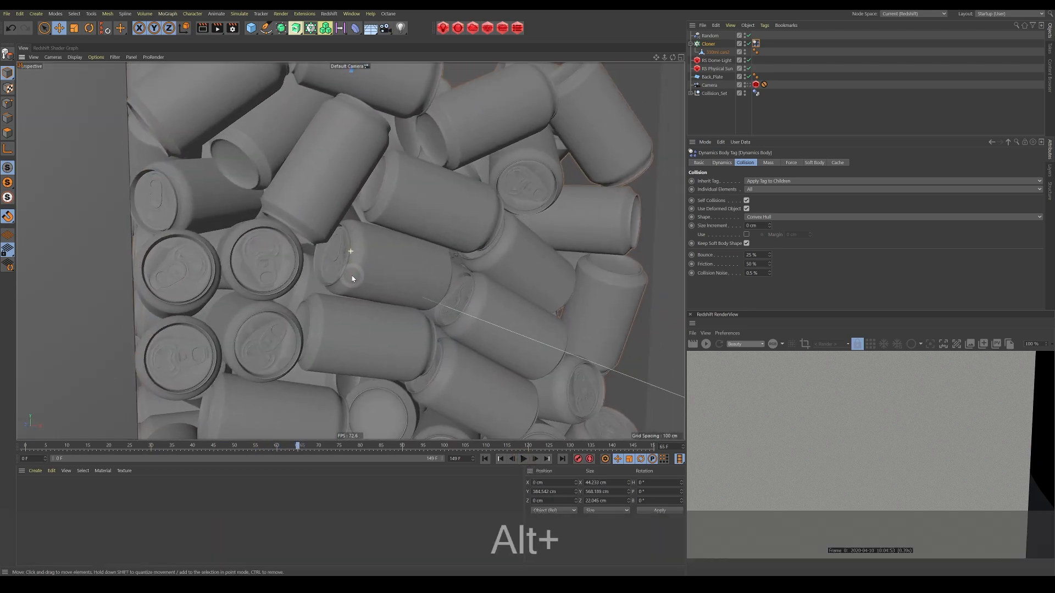
pyautogui.keyDown('alt'); pyautogui.moveTo(362, 270); pyautogui.dragTo(405, 259, button='right'); pyautogui.keyUp('alt')
pyautogui.keyDown('alt'); pyautogui.moveTo(405, 259); pyautogui.dragTo(430, 123); pyautogui.keyUp('alt')
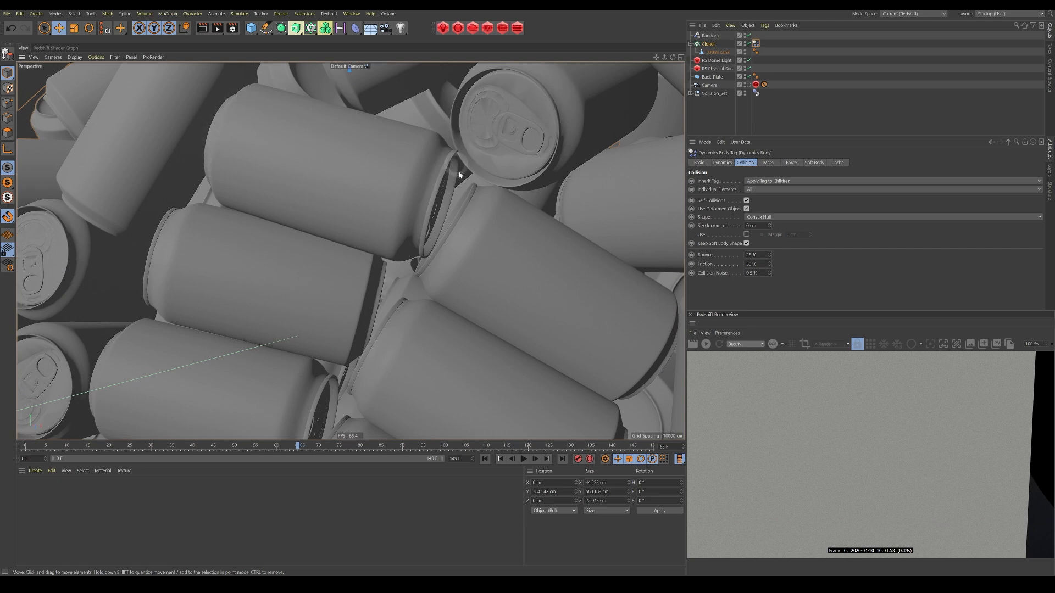
pyautogui.keyDown('alt'); pyautogui.moveTo(460, 148); pyautogui.dragTo(428, 198); pyautogui.keyUp('alt')
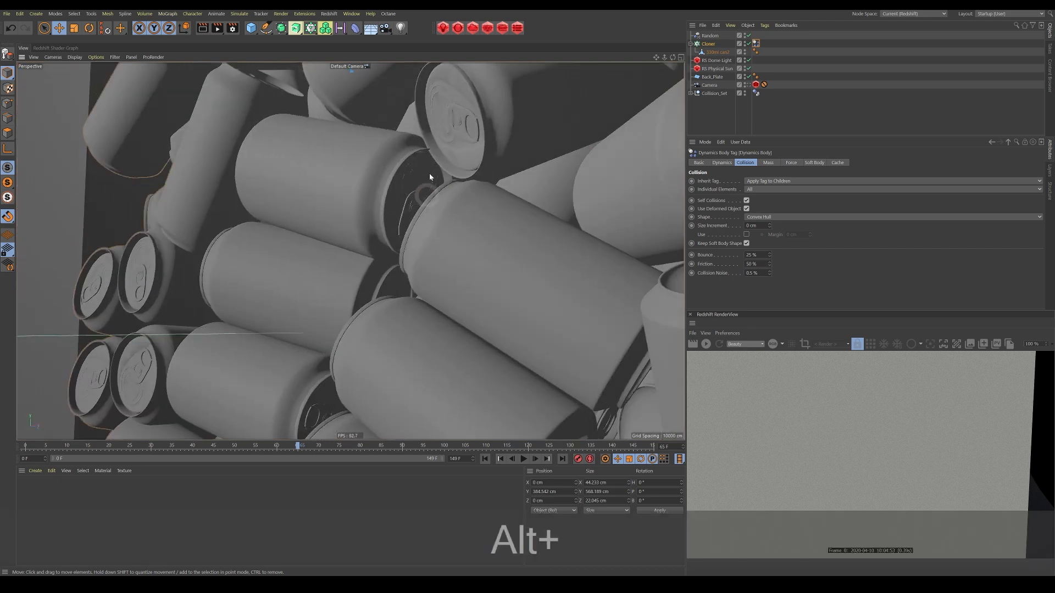
pyautogui.keyDown('alt'); pyautogui.moveTo(449, 96); pyautogui.dragTo(401, 134); pyautogui.keyUp('alt')
pyautogui.keyDown('alt'); pyautogui.moveTo(400, 134); pyautogui.dragTo(438, 278, button='middle'); pyautogui.keyUp('alt')
pyautogui.keyDown('alt'); pyautogui.moveTo(437, 278); pyautogui.dragTo(459, 236, button='right'); pyautogui.keyUp('alt')
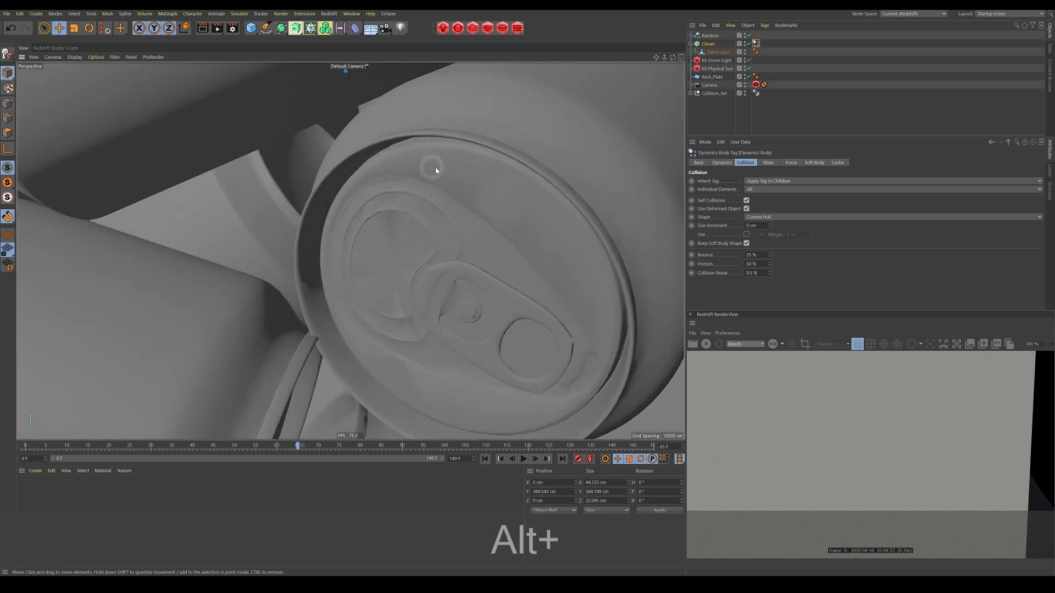
pyautogui.keyDown('alt'); pyautogui.moveTo(483, 182); pyautogui.dragTo(429, 116); pyautogui.keyUp('alt')
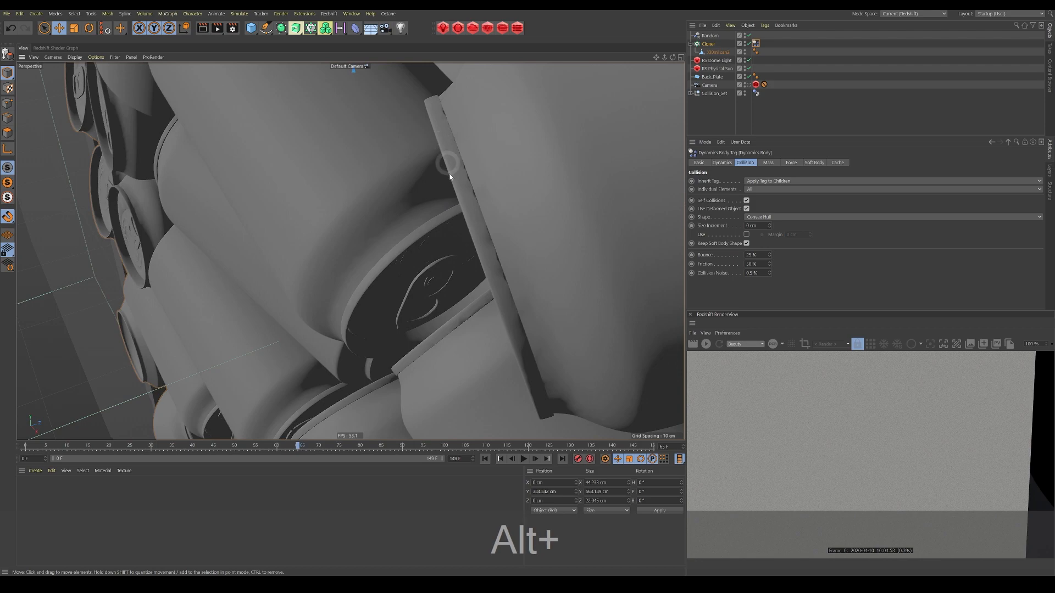
# Examine the touching surfaces of the settled cans from further angles, from close range out to the whole pile
pyautogui.keyDown('alt'); pyautogui.moveTo(540, 179); pyautogui.dragTo(394, 214, button='right'); pyautogui.keyUp('alt')
pyautogui.keyDown('alt'); pyautogui.moveTo(393, 214); pyautogui.dragTo(572, 205); pyautogui.keyUp('alt')
pyautogui.keyDown('alt'); pyautogui.moveTo(460, 176); pyautogui.dragTo(436, 180); pyautogui.keyUp('alt')
pyautogui.keyDown('alt'); pyautogui.moveTo(436, 180); pyautogui.dragTo(532, 170, button='right'); pyautogui.keyUp('alt')
pyautogui.moveTo(532, 169)
pyautogui.keyDown('alt'); pyautogui.mouseDown()
pyautogui.moveTo(520, 158)
pyautogui.moveTo(484, 198)
pyautogui.moveTo(511, 174)
pyautogui.mouseUp(); pyautogui.keyUp('alt')
pyautogui.keyDown('alt'); pyautogui.moveTo(514, 170); pyautogui.dragTo(482, 198, button='right'); pyautogui.keyUp('alt')
pyautogui.keyDown('alt'); pyautogui.moveTo(482, 201); pyautogui.dragTo(465, 192); pyautogui.keyUp('alt')
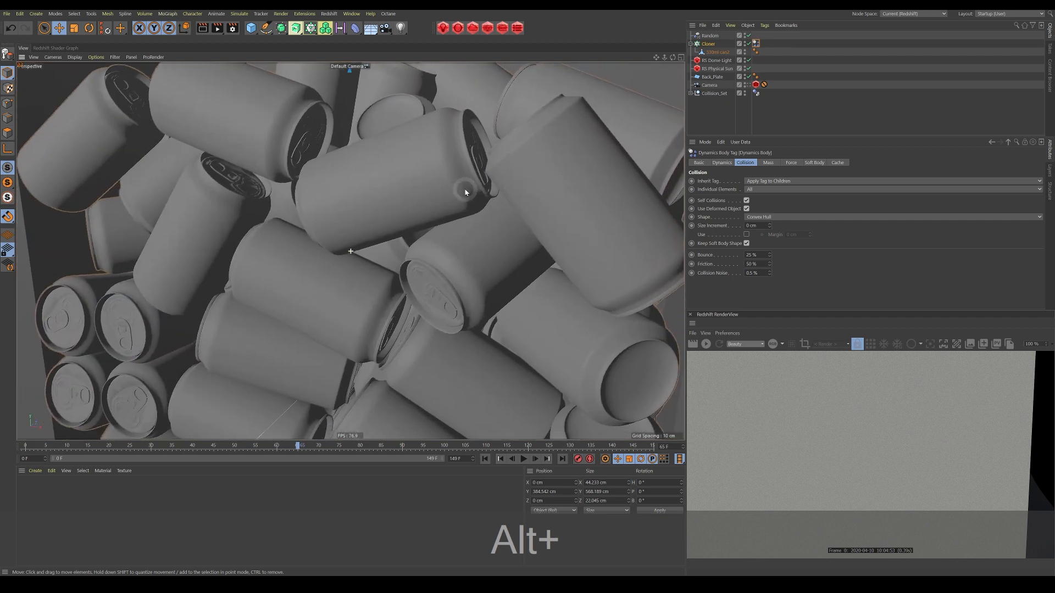
pyautogui.keyDown('alt'); pyautogui.moveTo(462, 192); pyautogui.dragTo(450, 190, button='middle'); pyautogui.keyUp('alt')
pyautogui.keyDown('alt'); pyautogui.moveTo(450, 191); pyautogui.dragTo(426, 203, button='right'); pyautogui.keyUp('alt')
pyautogui.keyDown('alt'); pyautogui.moveTo(409, 173); pyautogui.dragTo(440, 180); pyautogui.keyUp('alt')
pyautogui.keyDown('alt'); pyautogui.moveTo(441, 180); pyautogui.dragTo(422, 125, button='middle'); pyautogui.keyUp('alt')
pyautogui.keyDown('alt'); pyautogui.moveTo(421, 124); pyautogui.dragTo(415, 185, button='right'); pyautogui.keyUp('alt')
pyautogui.keyDown('alt'); pyautogui.moveTo(414, 186); pyautogui.dragTo(411, 215, button='middle'); pyautogui.keyUp('alt')
# Review the collision shape options of the Cloner's dynamics tag, plus the mass and force settings of the Collision_Set's dynamics tag
pyautogui.click(775, 217)
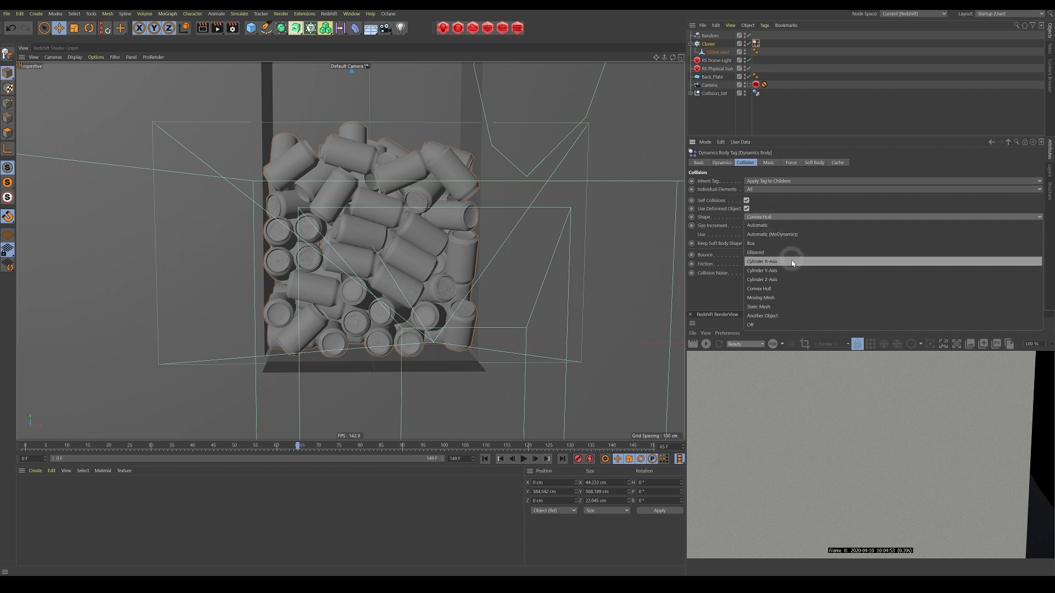
pyautogui.click(764, 300)
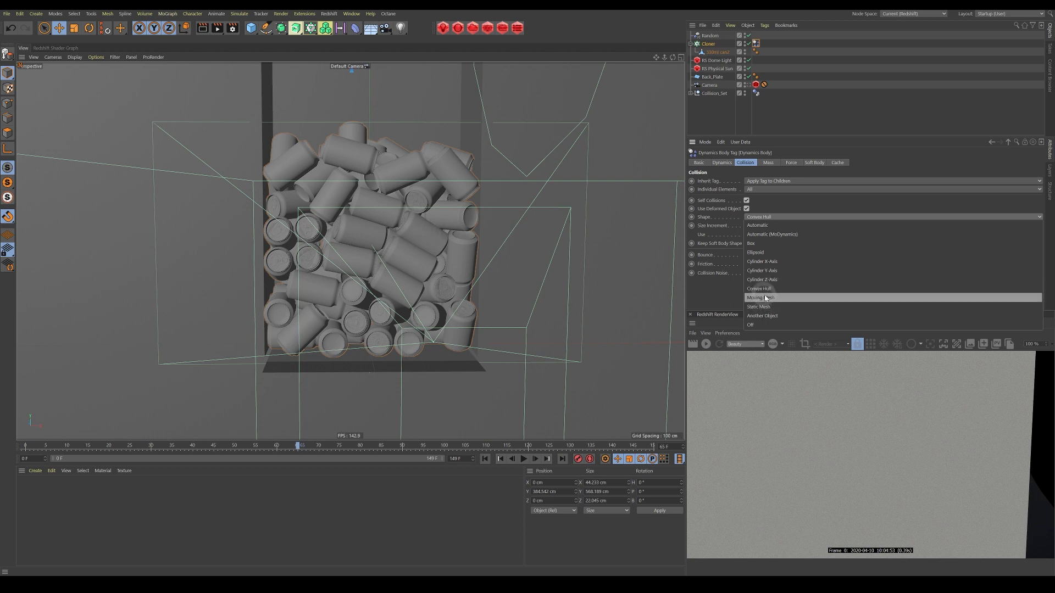
pyautogui.click(723, 292)
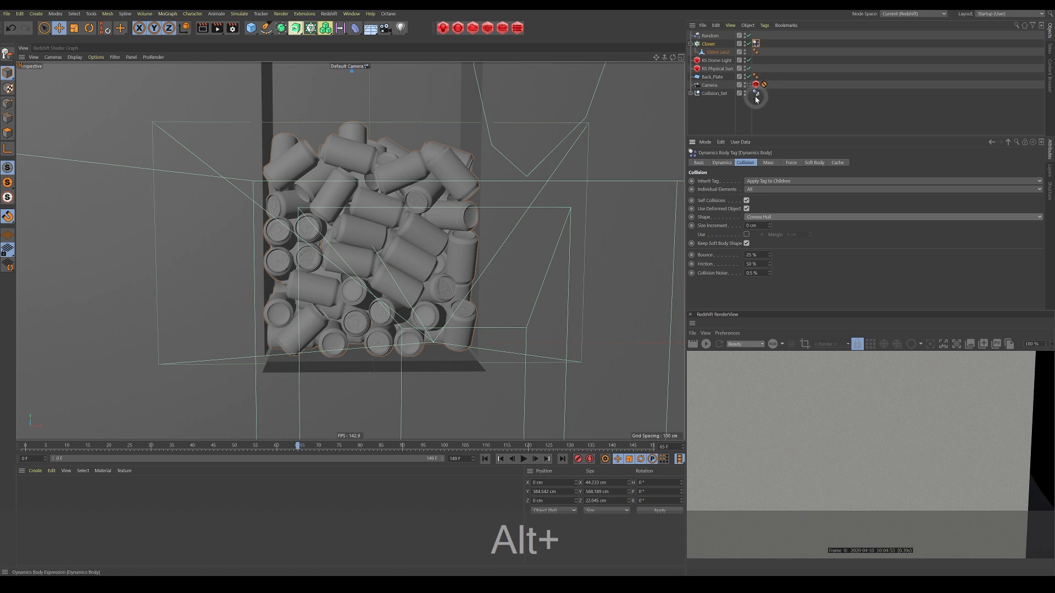
pyautogui.click(769, 163)
pyautogui.click(791, 163)
pyautogui.click(745, 163)
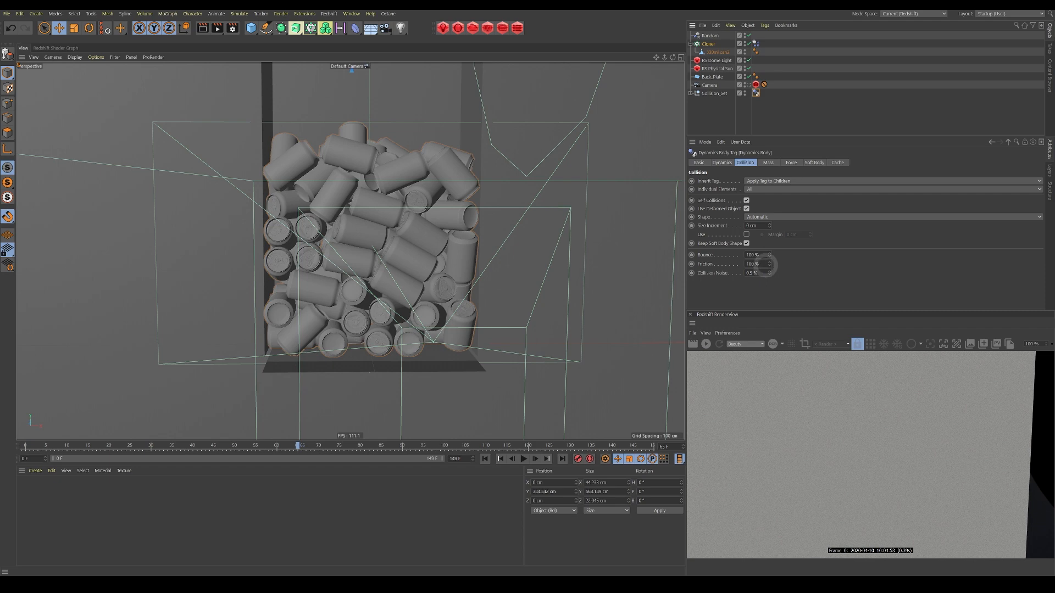
# Set the bounce and friction of the Collision_Set's dynamics tag to 50% each and replay the simulation from the first frame
pyautogui.click(715, 94)
pyautogui.moveTo(279, 148)
pyautogui.keyDown('alt'); pyautogui.mouseDown()
pyautogui.moveTo(275, 133)
pyautogui.moveTo(307, 154)
pyautogui.moveTo(291, 151)
pyautogui.mouseUp(); pyautogui.keyUp('alt')
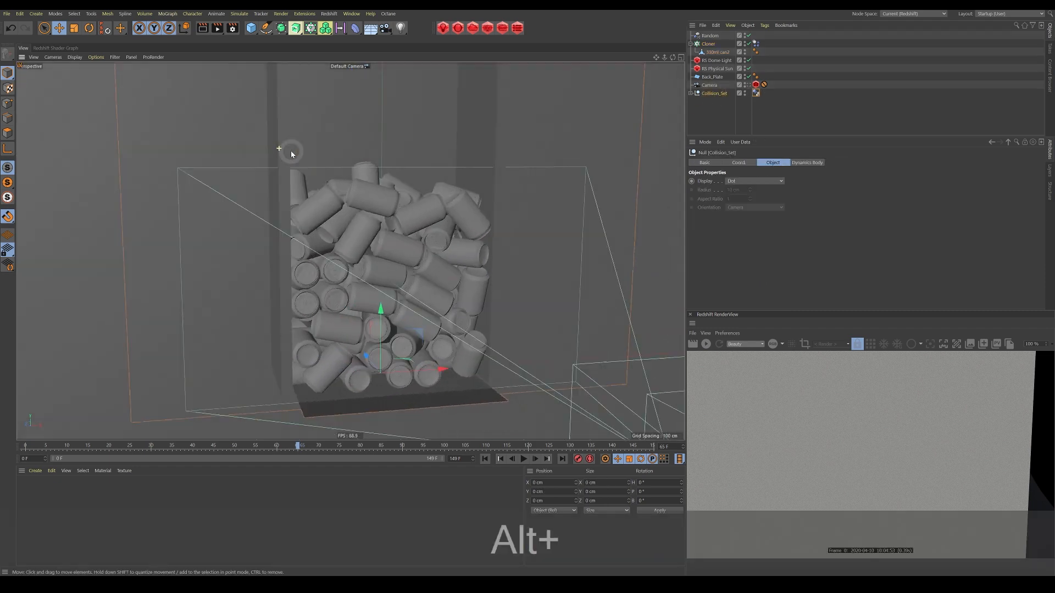
pyautogui.click(756, 93)
pyautogui.doubleClick(758, 254)
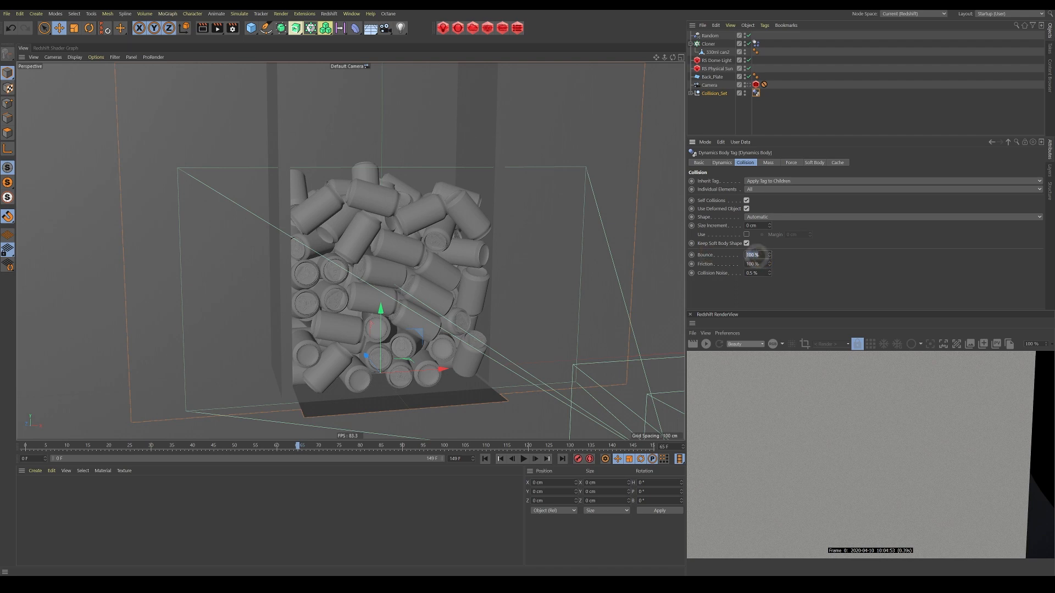
pyautogui.write('50')
pyautogui.press('Tab')
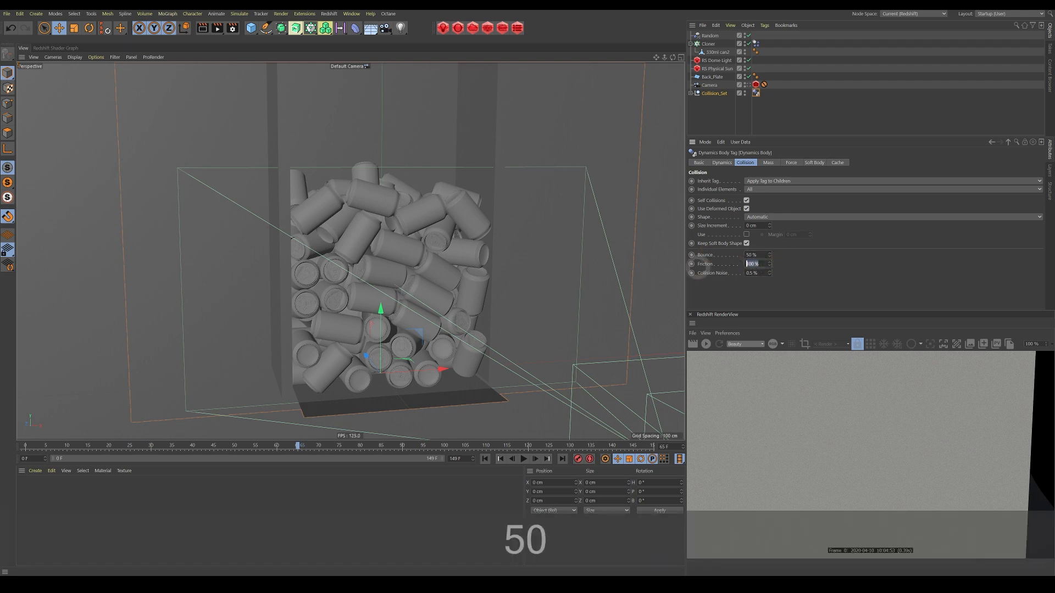
pyautogui.write('50')
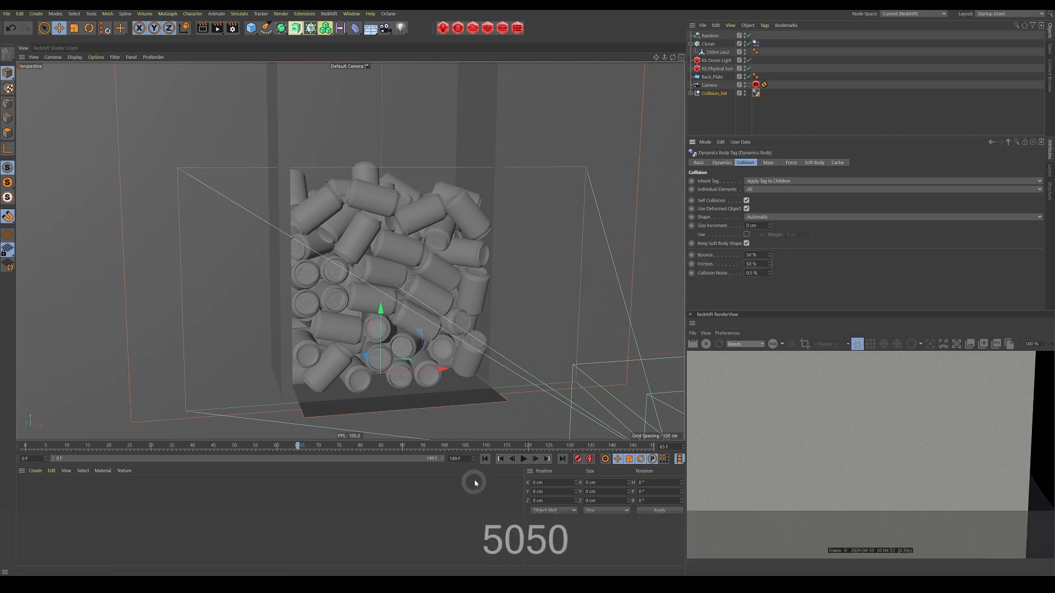
pyautogui.click(484, 459)
pyautogui.click(523, 458)
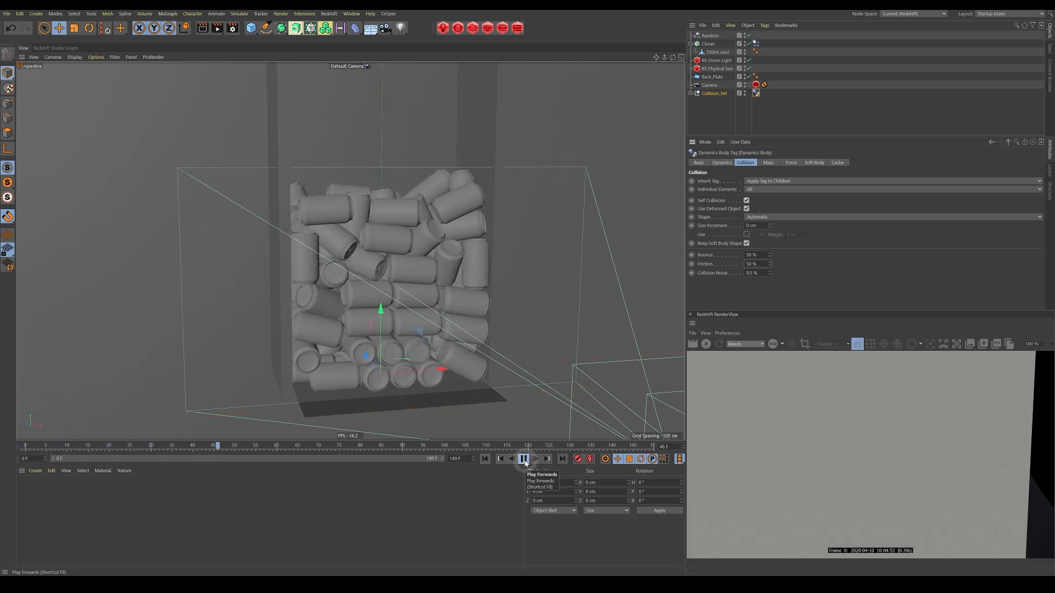
pyautogui.click(524, 461)
pyautogui.keyDown('alt'); pyautogui.moveTo(443, 316); pyautogui.dragTo(413, 334, button='middle'); pyautogui.keyUp('alt')
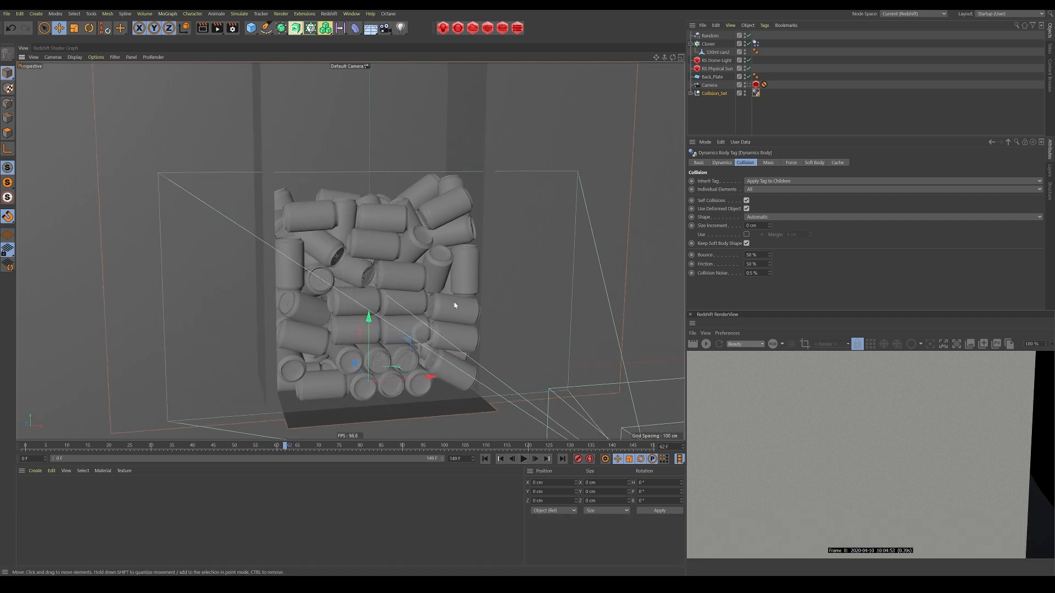
# Try seed 12352 on the Random effector and play the simulation from the first frame until the cans settle
pyautogui.click(485, 459)
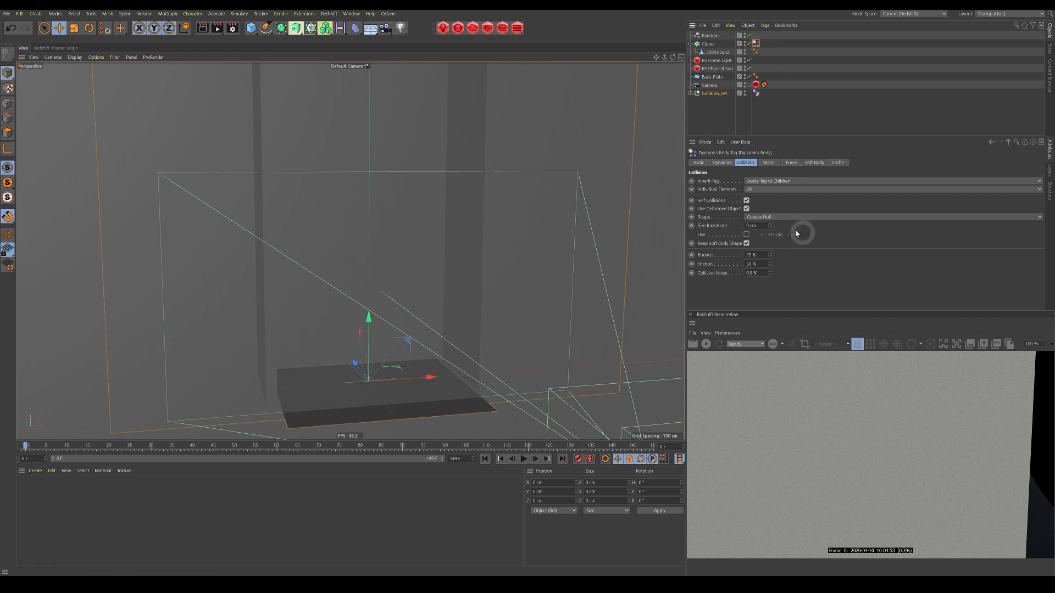
pyautogui.click(710, 35)
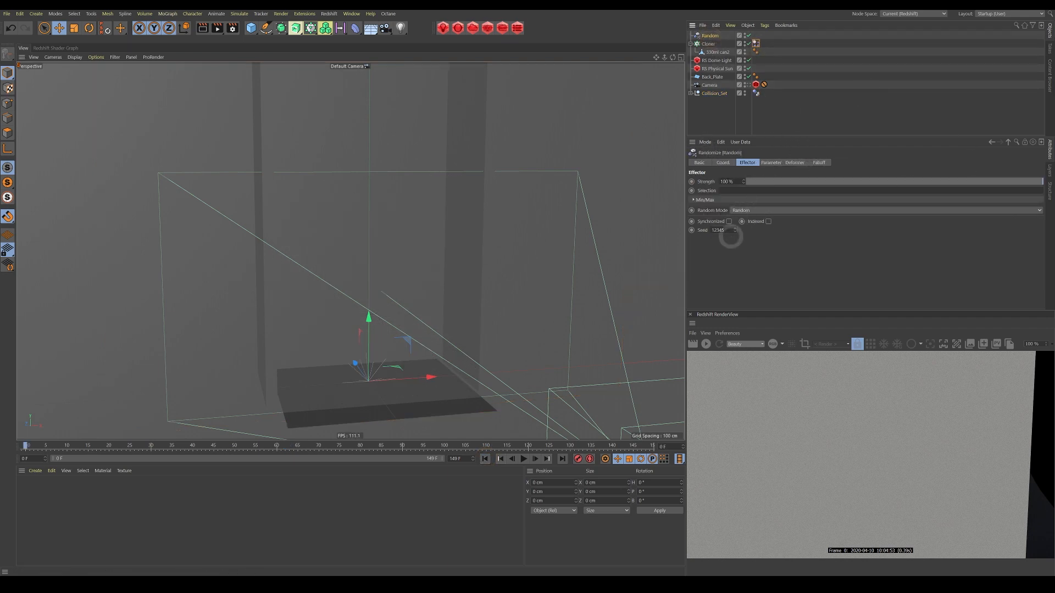
pyautogui.click(735, 229)
pyautogui.click(736, 229)
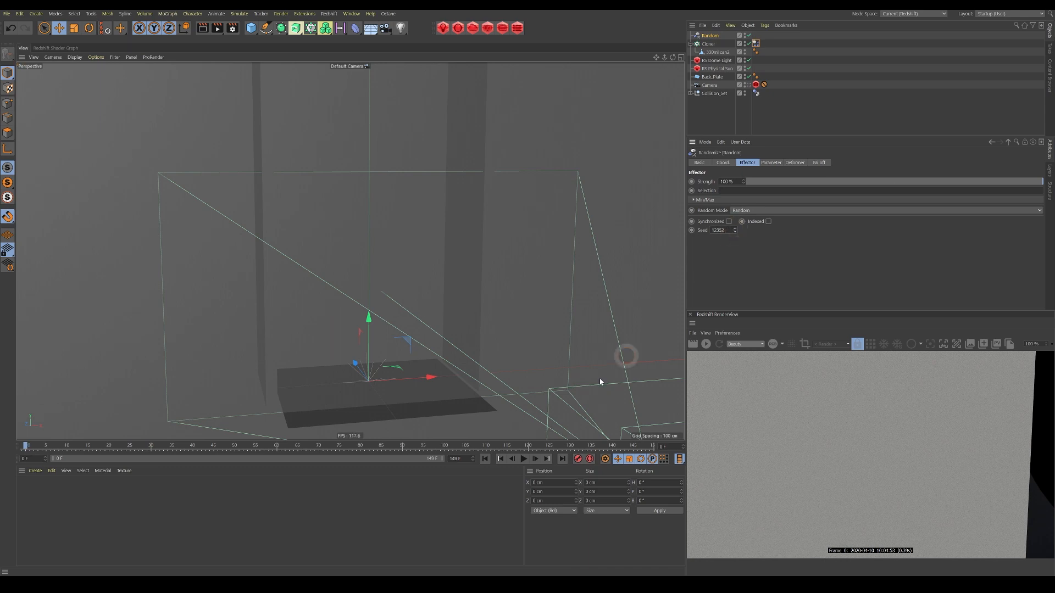
pyautogui.click(523, 459)
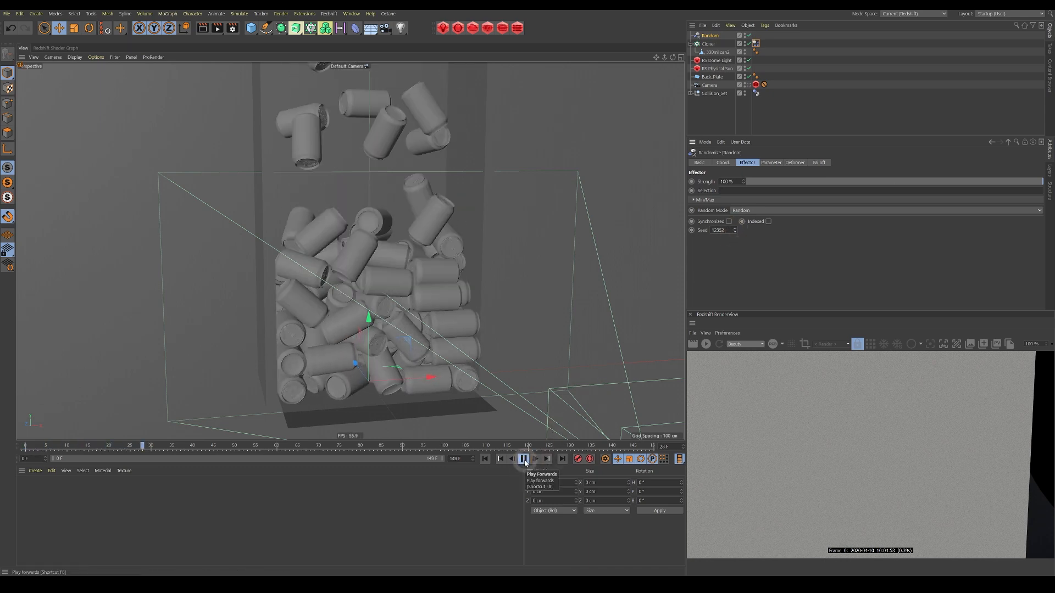
pyautogui.click(524, 460)
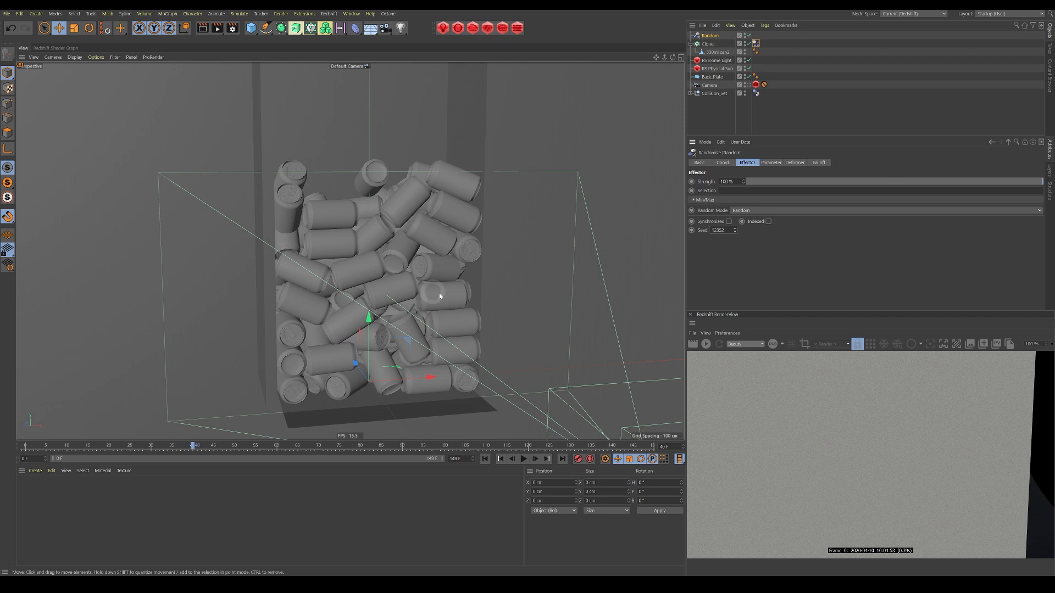
pyautogui.click(524, 460)
pyautogui.click(524, 460)
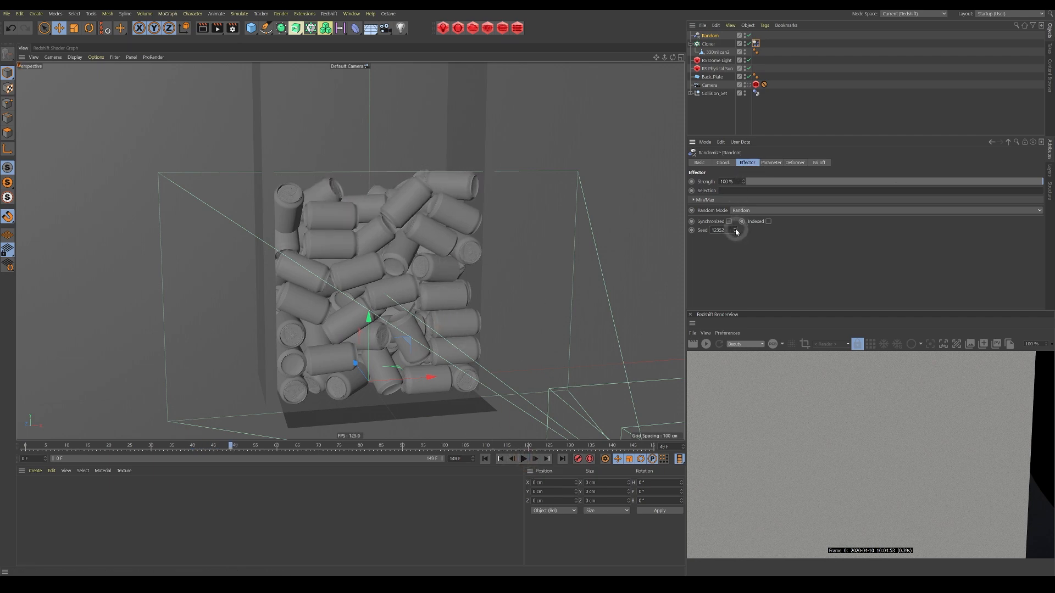
# Try Random effector seeds 12354 and 12356, replaying the simulation from the first frame for each arrangement
pyautogui.click(485, 460)
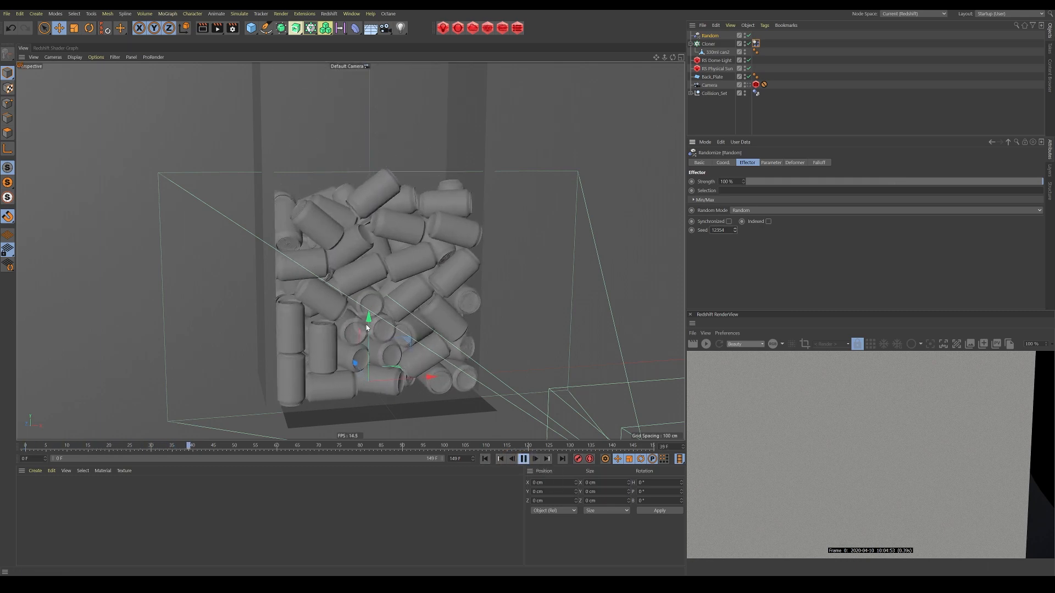
pyautogui.click(486, 460)
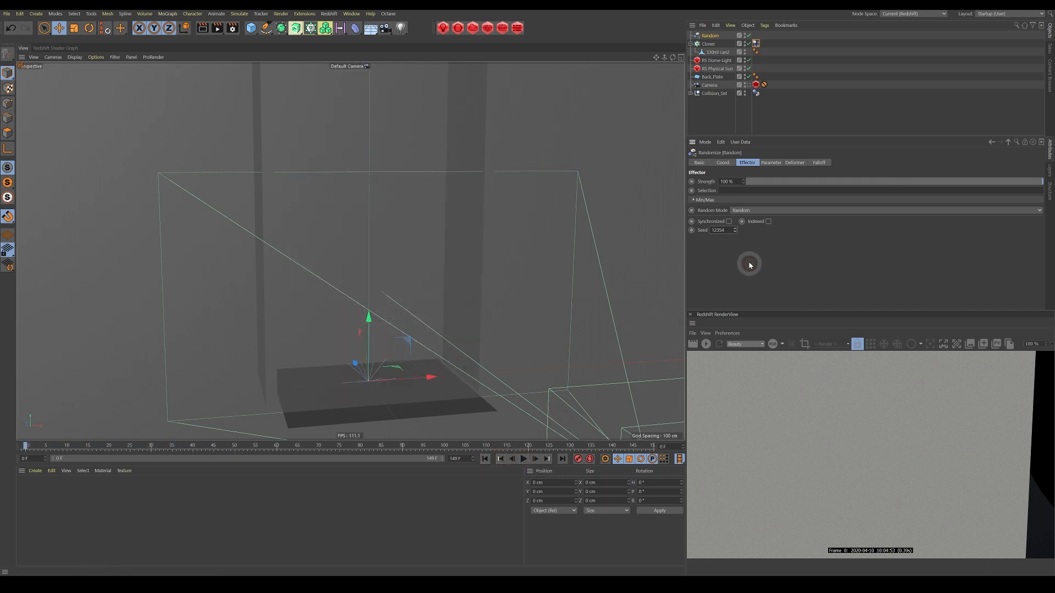
pyautogui.click(523, 459)
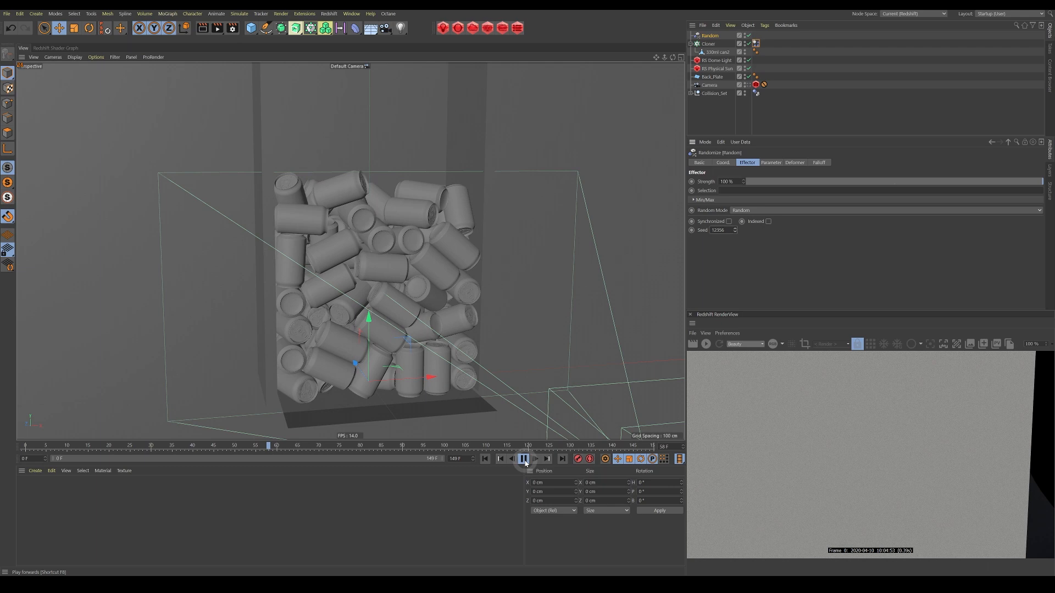
pyautogui.click(524, 459)
pyautogui.moveTo(440, 286)
pyautogui.keyDown('alt'); pyautogui.mouseDown()
pyautogui.moveTo(440, 265)
pyautogui.moveTo(424, 272)
pyautogui.mouseUp(); pyautogui.keyUp('alt')
pyautogui.keyDown('alt'); pyautogui.moveTo(424, 272); pyautogui.dragTo(450, 279, button='right'); pyautogui.keyUp('alt')
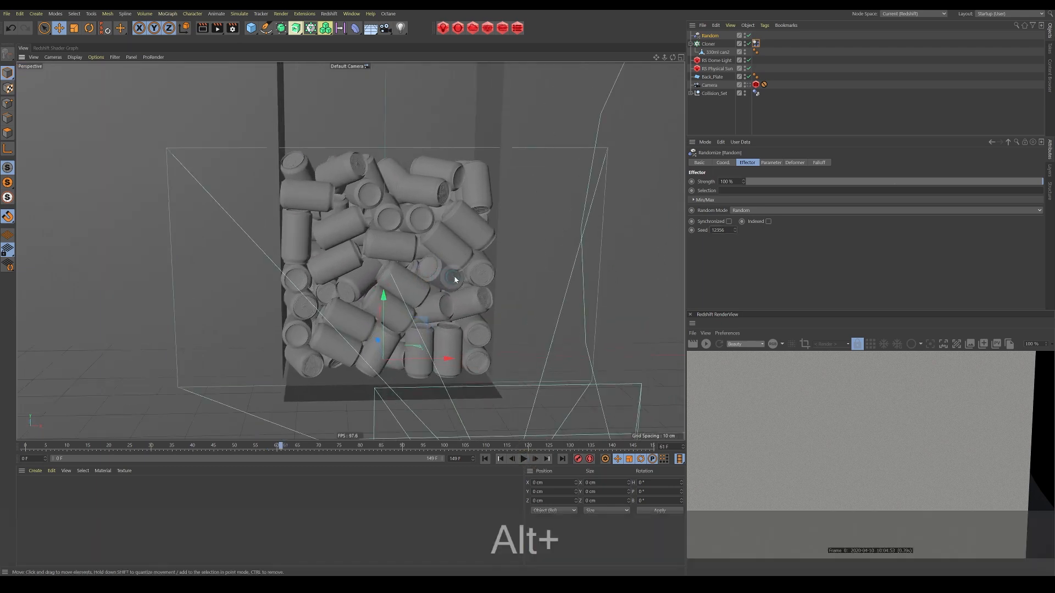
# Deselect all objects and open the general dynamics options in the project settings
pyautogui.click(722, 121)
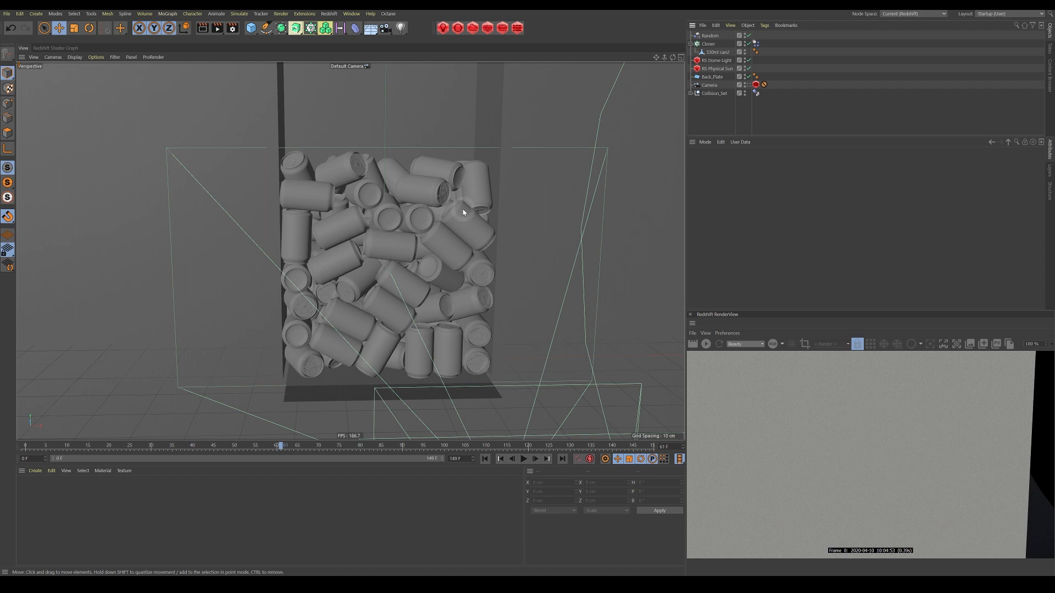
pyautogui.hotkey('ctrl', 'd')
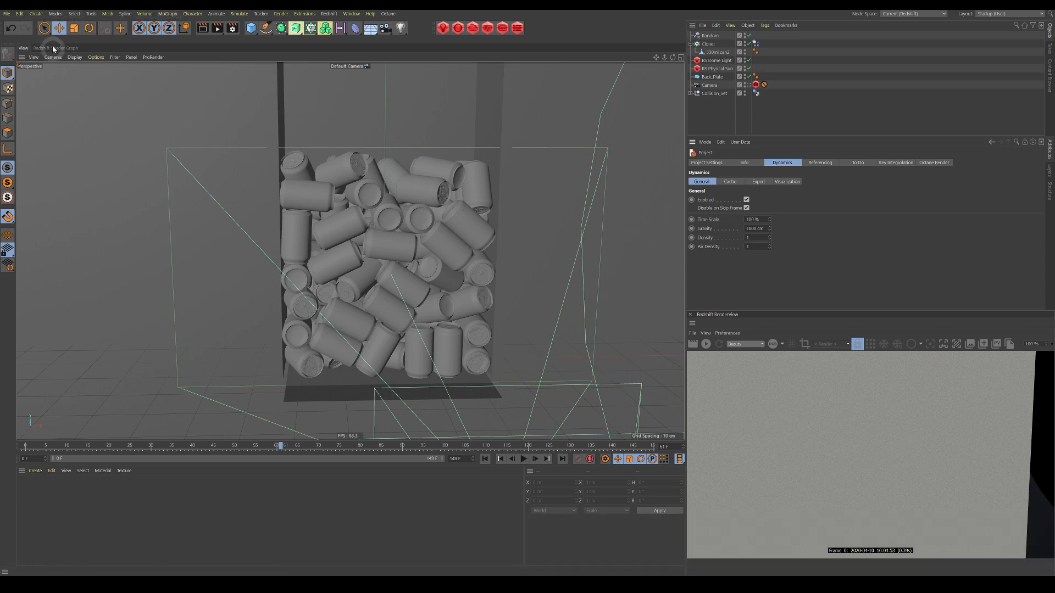
pyautogui.click(19, 13)
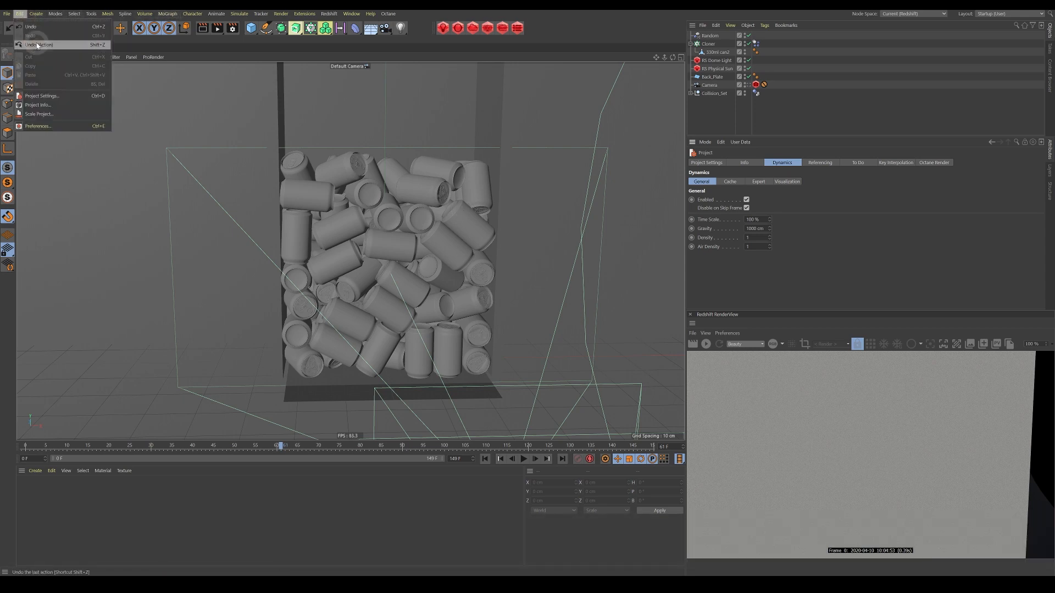
pyautogui.click(48, 97)
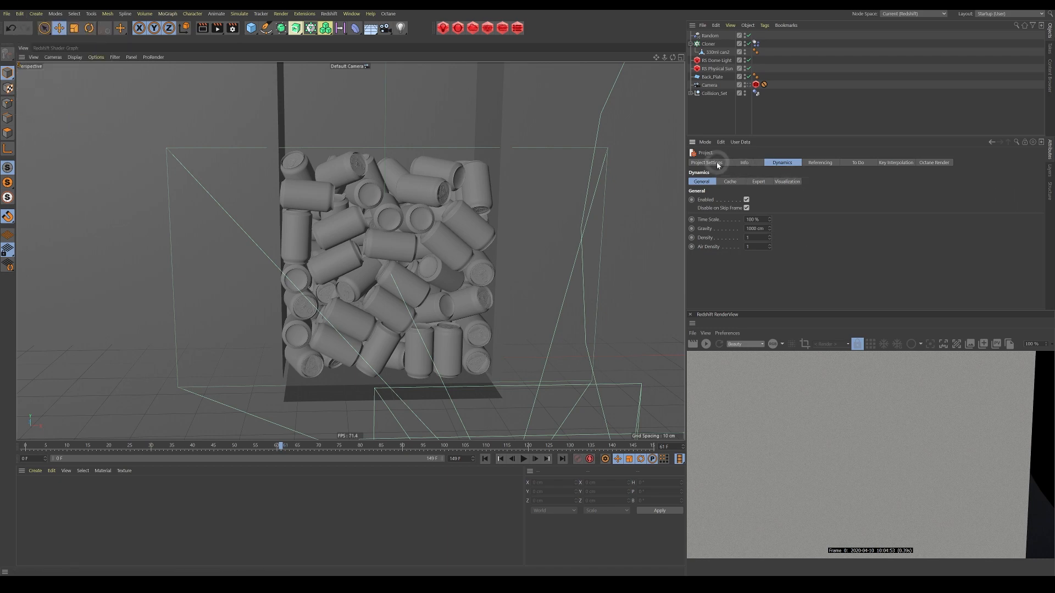
pyautogui.click(750, 163)
pyautogui.click(782, 162)
# Replay the simulation, set the project dynamics Time Scale to 50%, and play it again from the first frame
pyautogui.click(484, 459)
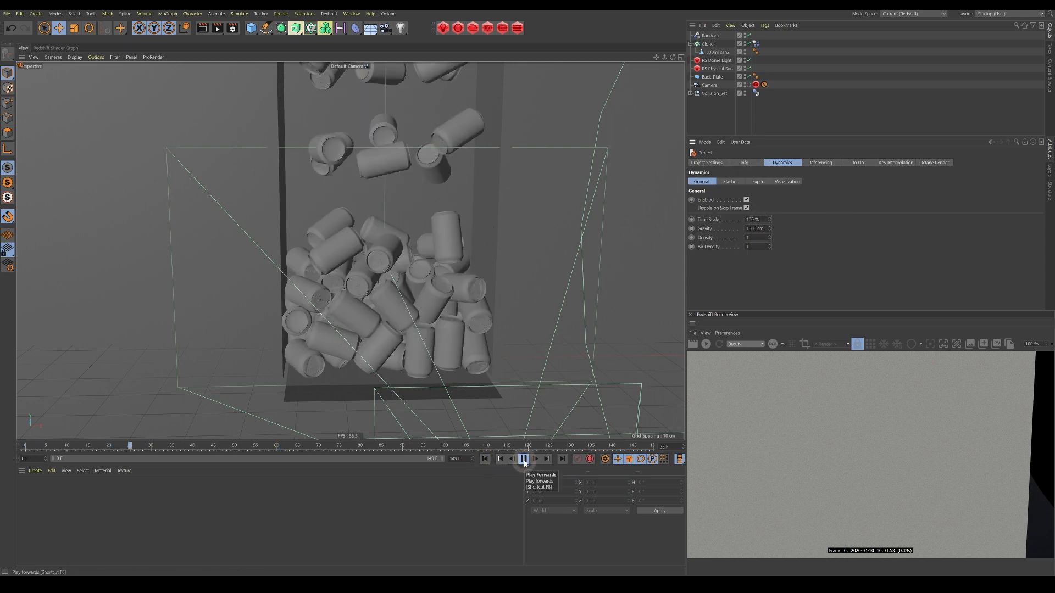
pyautogui.click(524, 461)
pyautogui.click(758, 214)
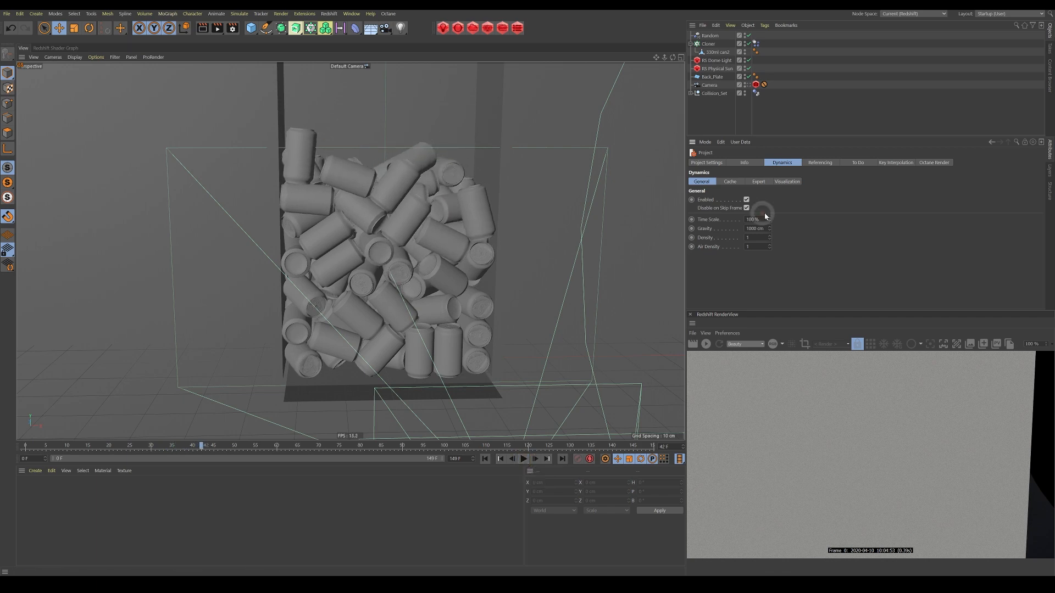
pyautogui.moveTo(762, 220); pyautogui.dragTo(721, 219)
pyautogui.write('50')
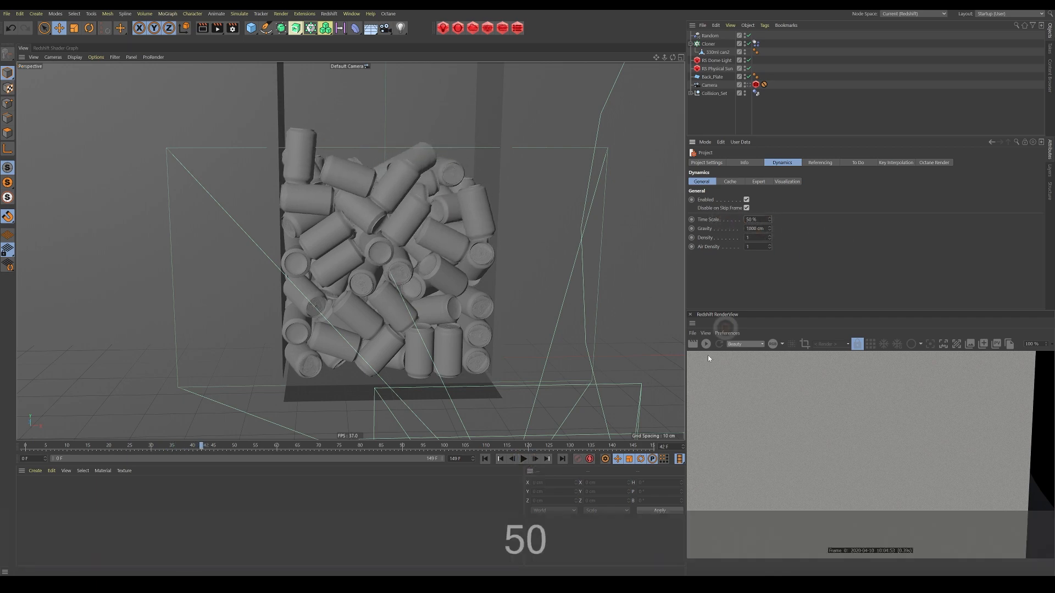
pyautogui.click(484, 460)
pyautogui.click(524, 460)
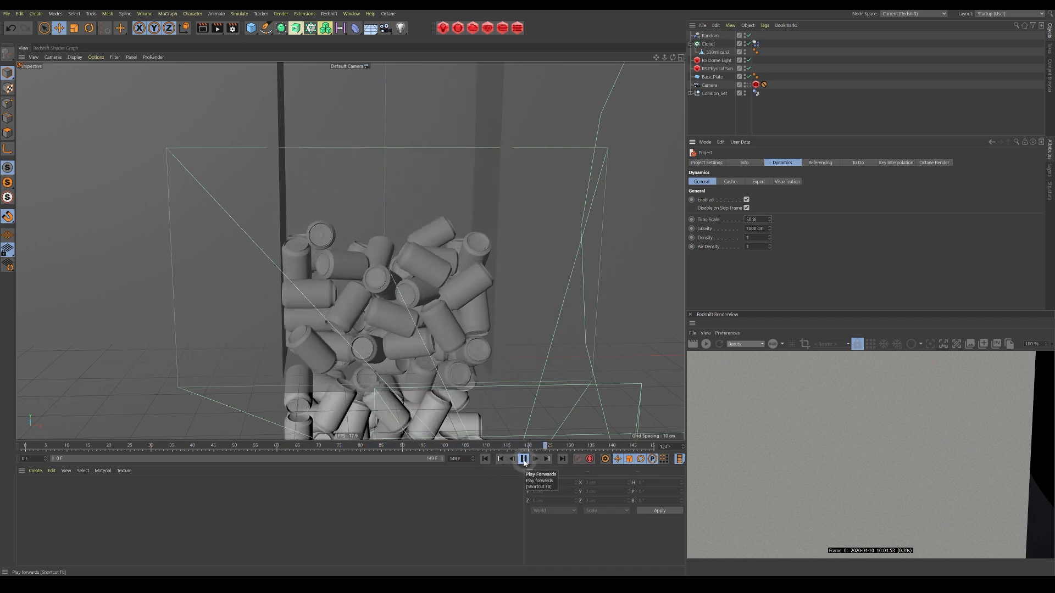
pyautogui.click(485, 459)
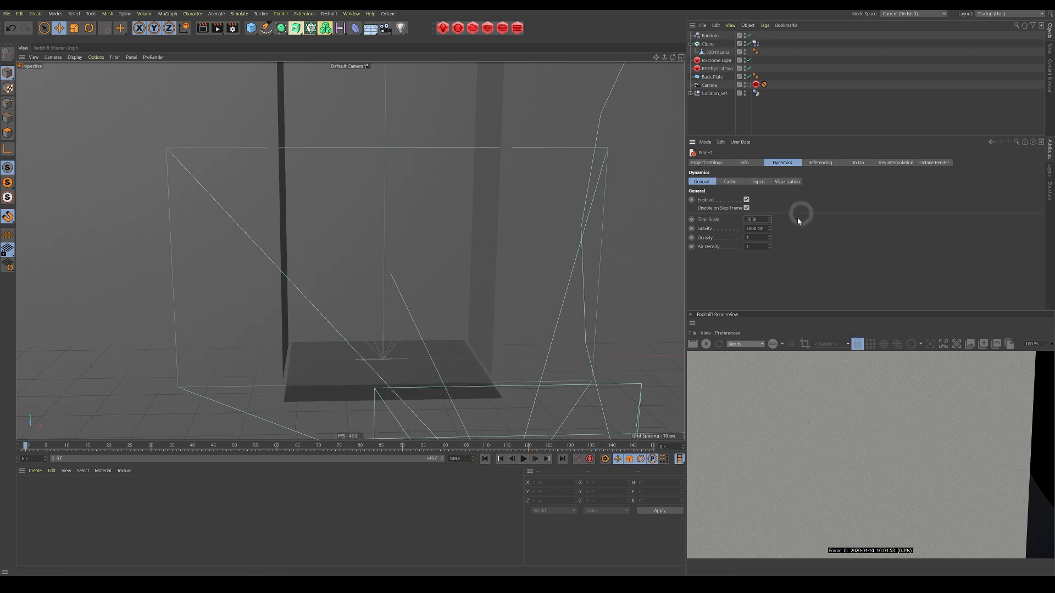
# Reset the dynamics Scale, Steps per Frame and Maximum Solver Iterations per Step to their defaults of 100 cm, 5 and 10, and replay the simulation
pyautogui.click(759, 182)
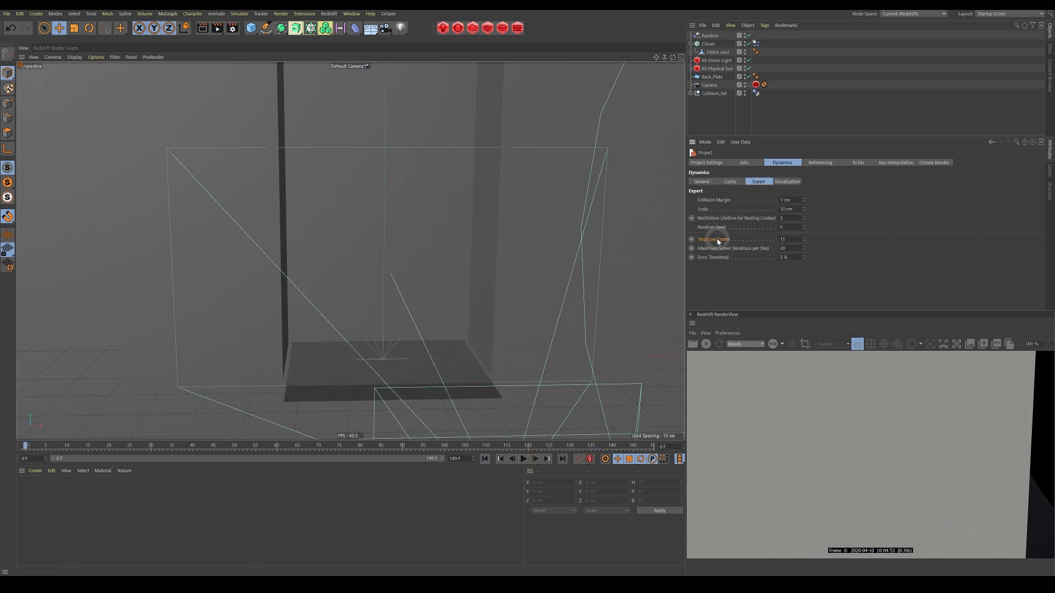
pyautogui.rightClick(706, 211)
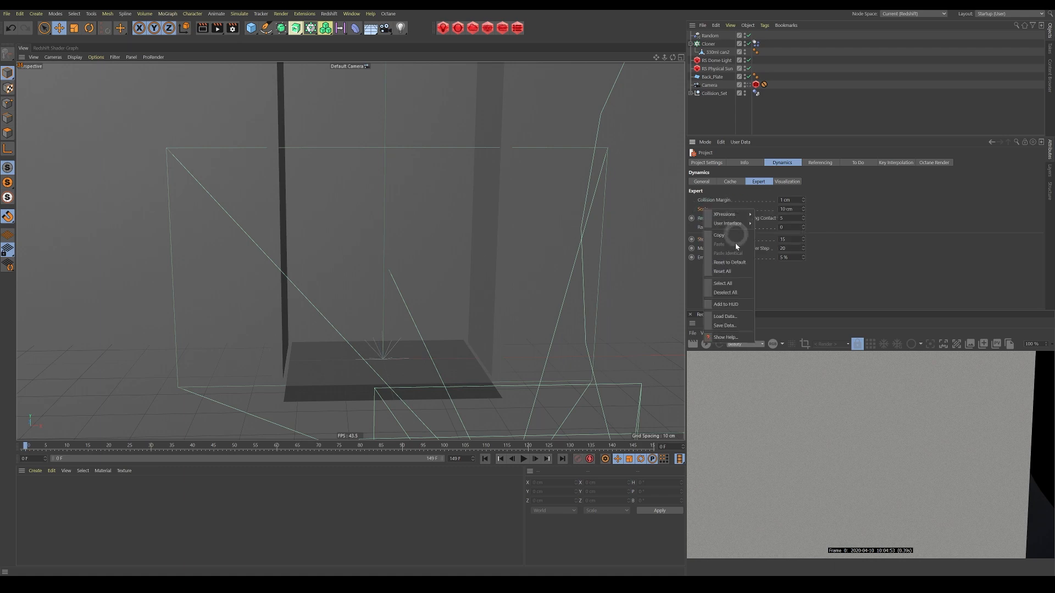
pyautogui.click(729, 262)
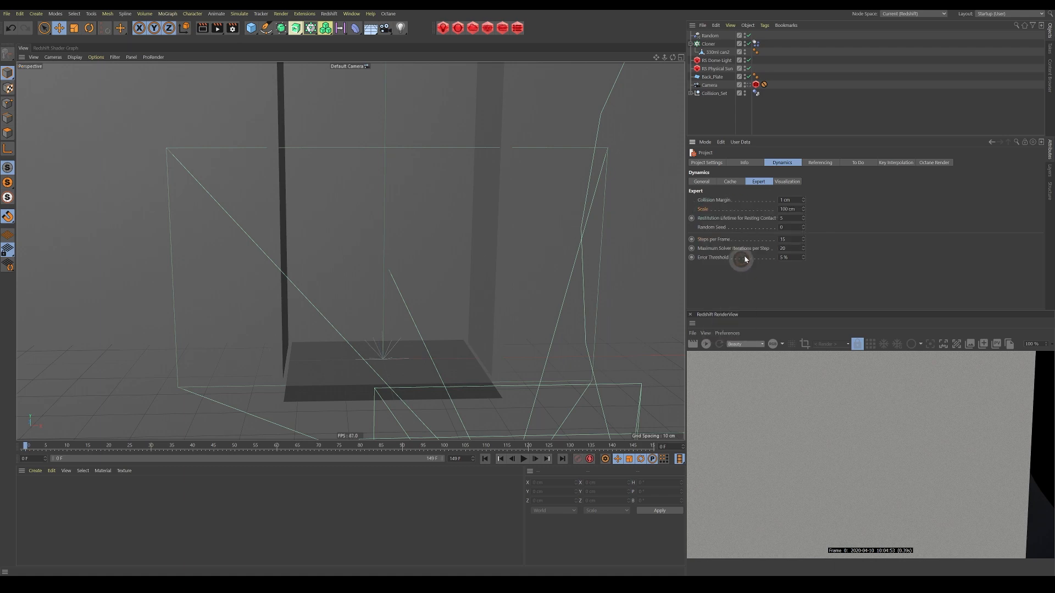
pyautogui.rightClick(713, 242)
pyautogui.click(738, 303)
pyautogui.rightClick(720, 252)
pyautogui.click(746, 311)
pyautogui.click(524, 459)
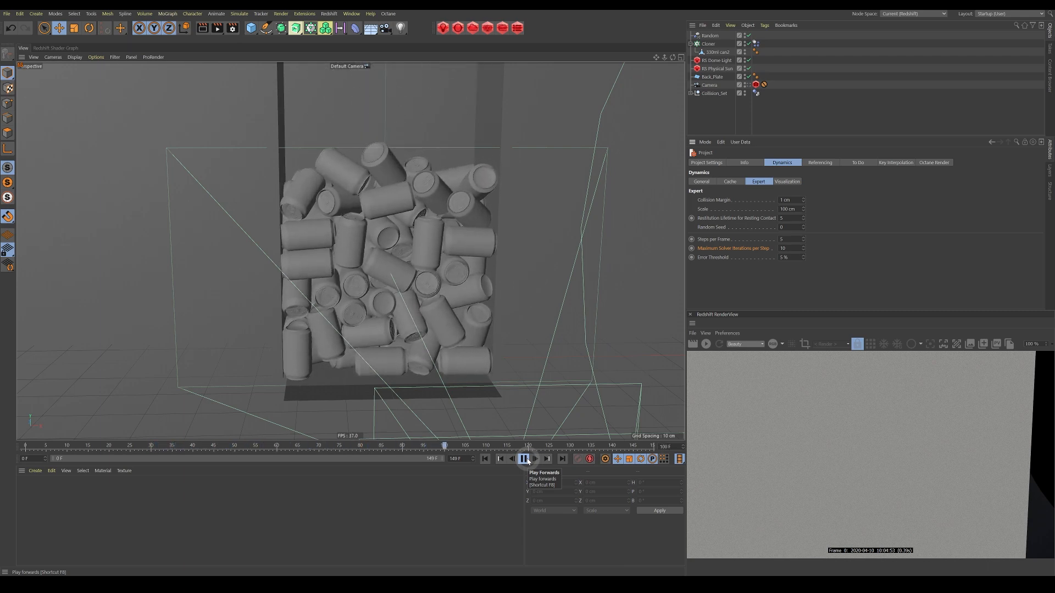
pyautogui.click(500, 460)
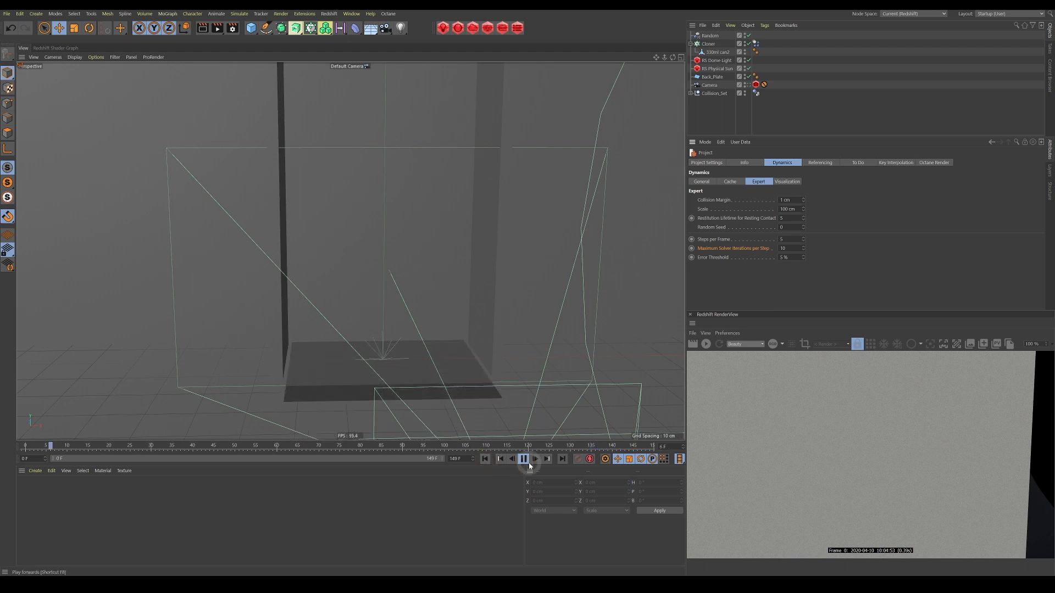
# Set Maximum Solver Iterations per Step to 20 and Steps per Frame to 15, then replay the simulation from the first frame
pyautogui.click(789, 248)
pyautogui.write('20')
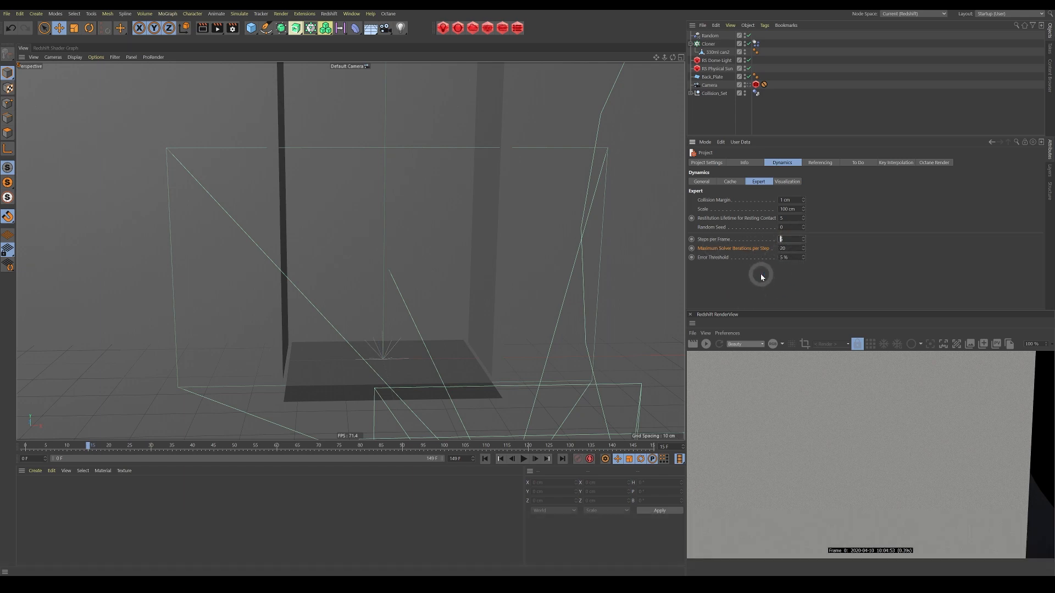
pyautogui.write('15')
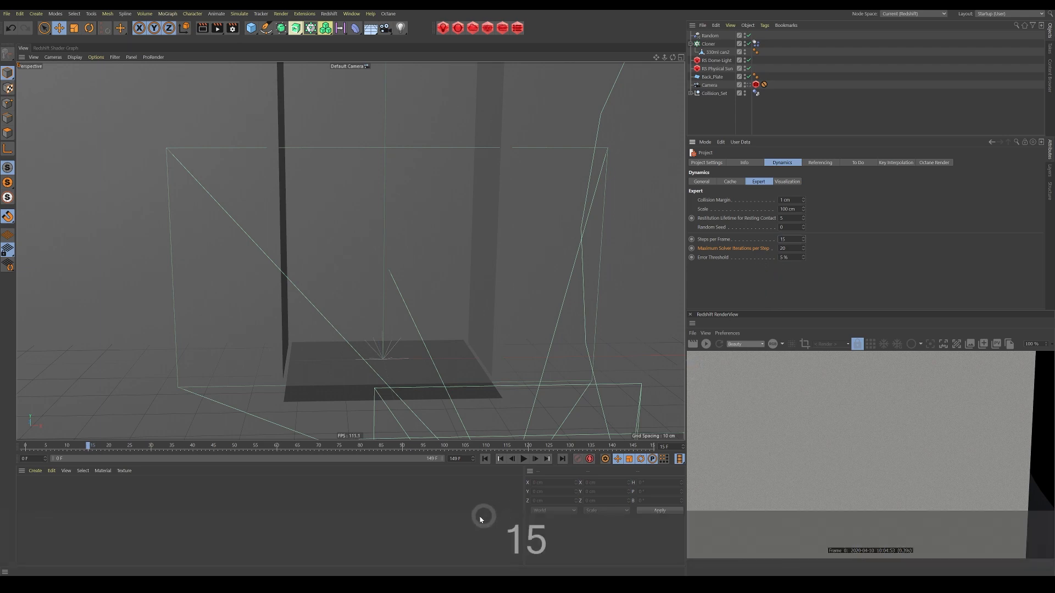
pyautogui.click(485, 459)
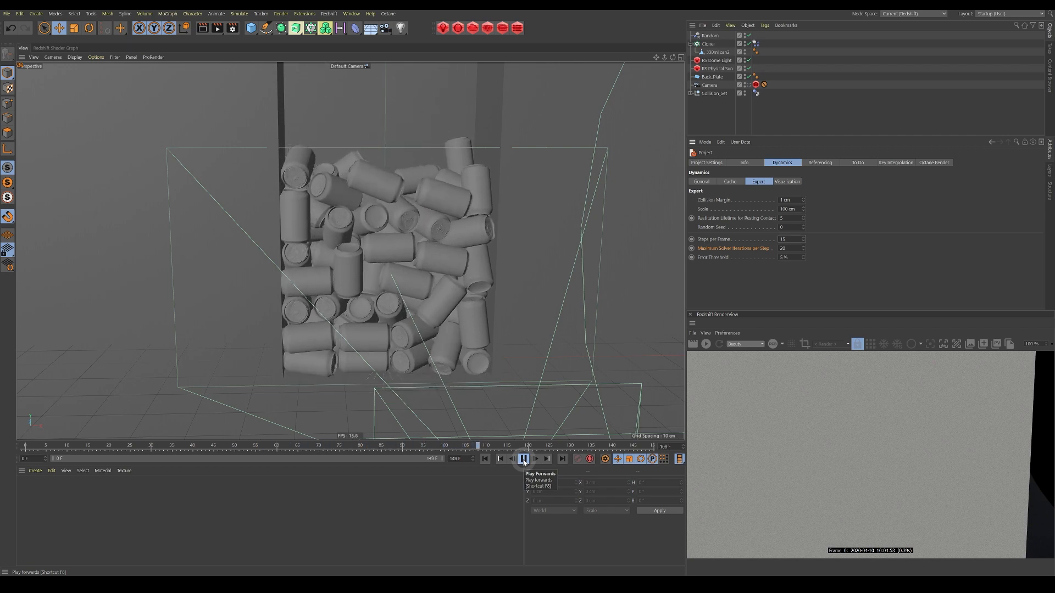
pyautogui.click(524, 459)
pyautogui.click(486, 459)
# Try Steps per Frame and Maximum Solver Iterations per Step at 50 each, replaying the simulation from the first frame
pyautogui.click(786, 238)
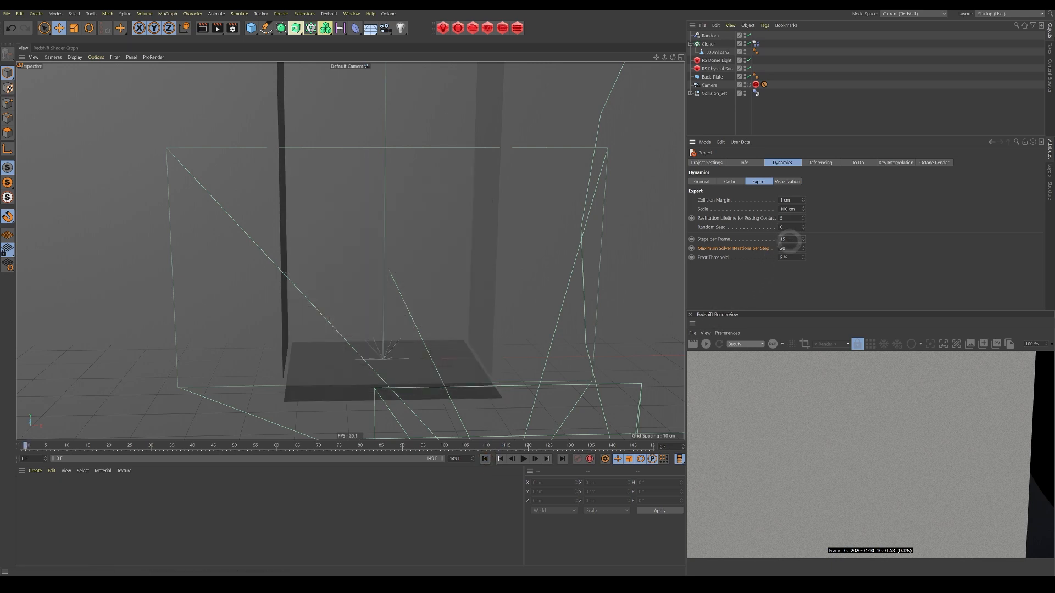
pyautogui.write('50')
pyautogui.click(757, 251)
pyautogui.write('50')
pyautogui.click(484, 463)
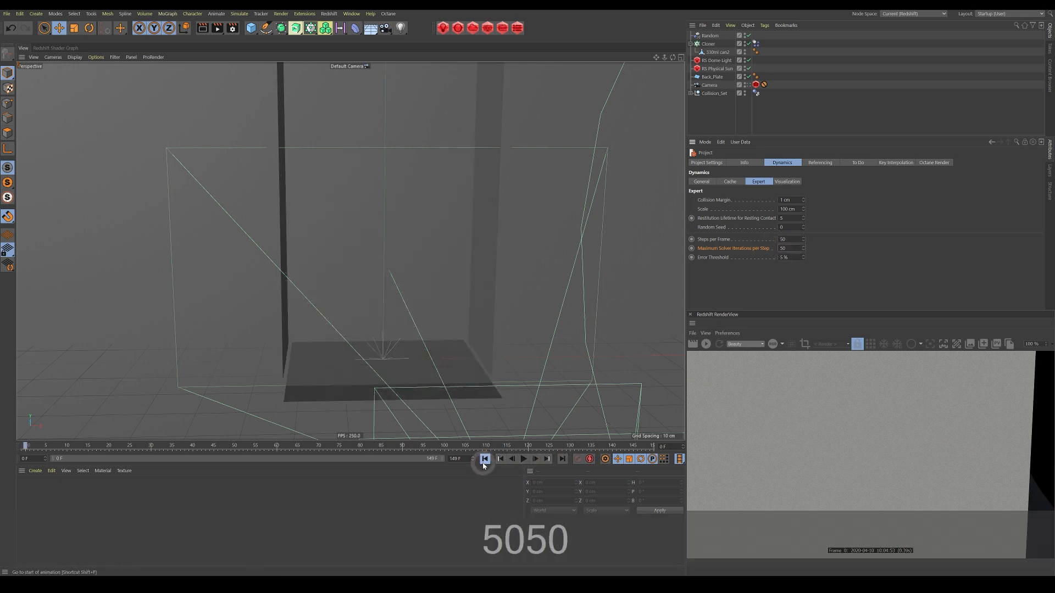
pyautogui.click(524, 460)
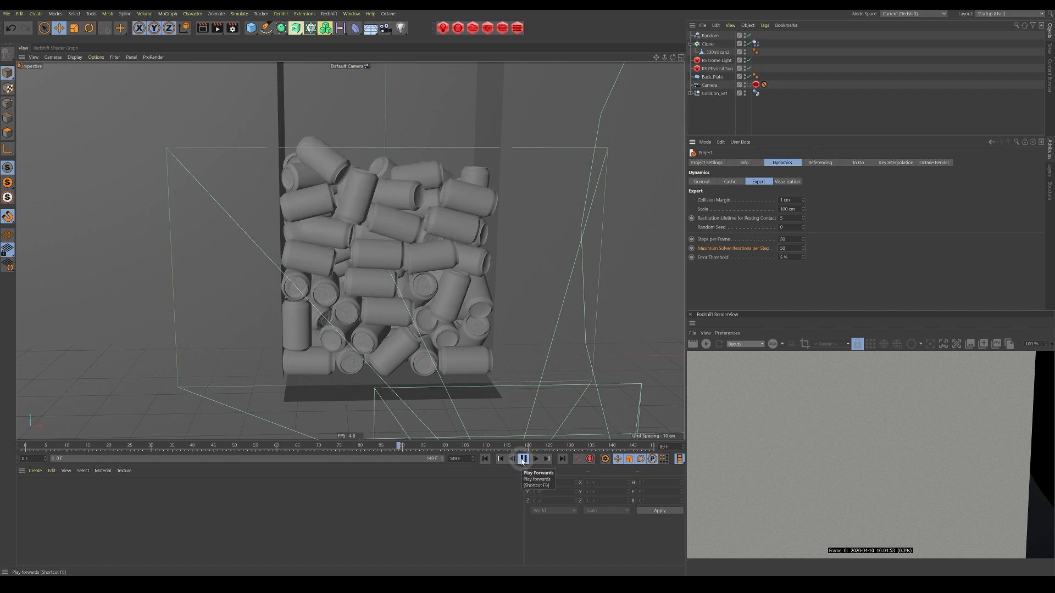
pyautogui.click(522, 460)
pyautogui.click(484, 459)
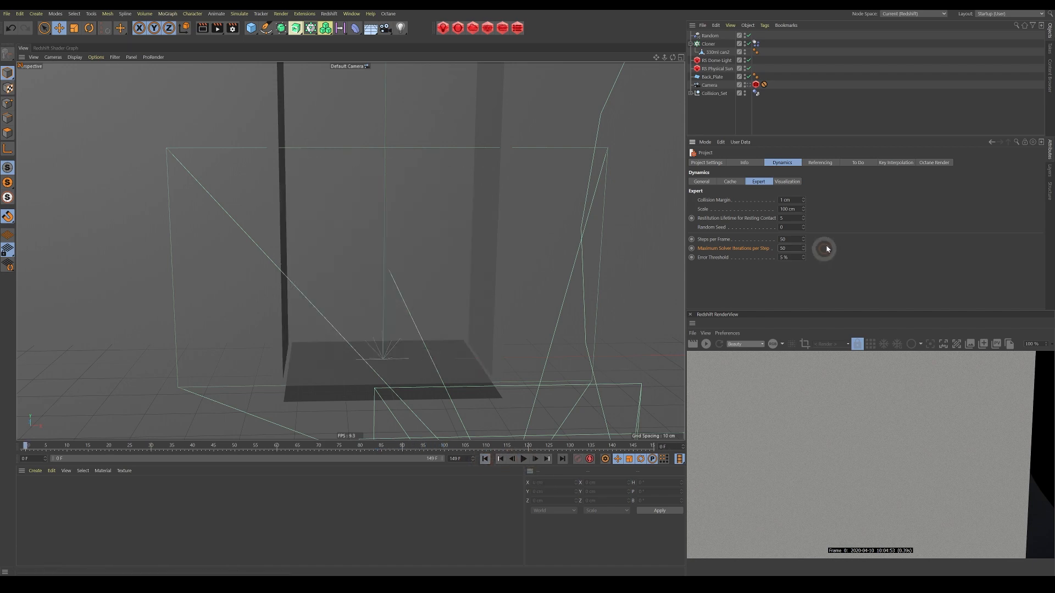
# Return Steps per Frame to 15 and Maximum Solver Iterations per Step to 20, and play the simulation until the cans settle
pyautogui.click(792, 239)
pyautogui.write('15')
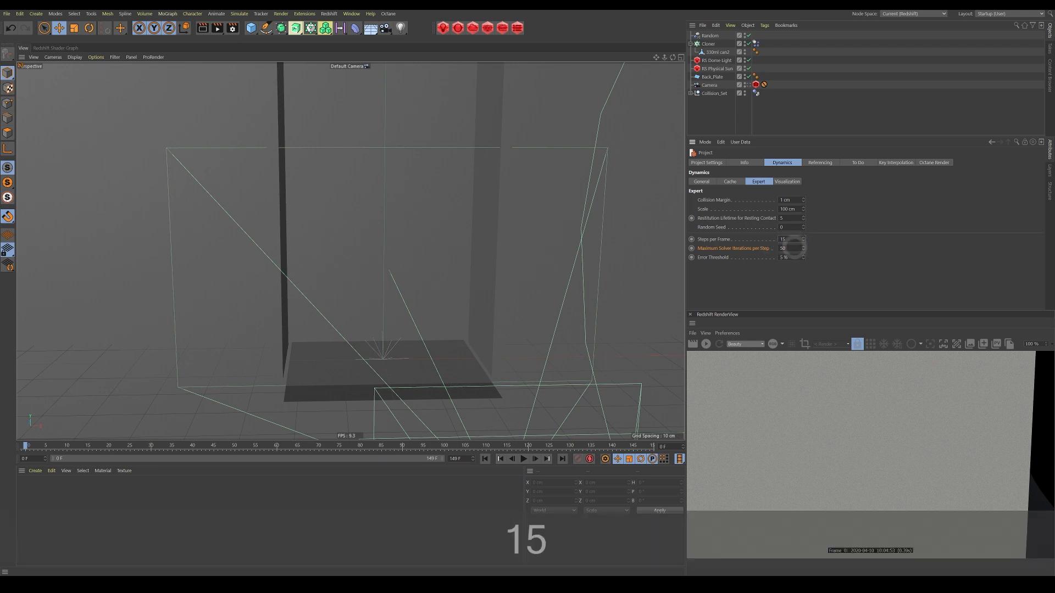
pyautogui.press('Tab')
pyautogui.write('20')
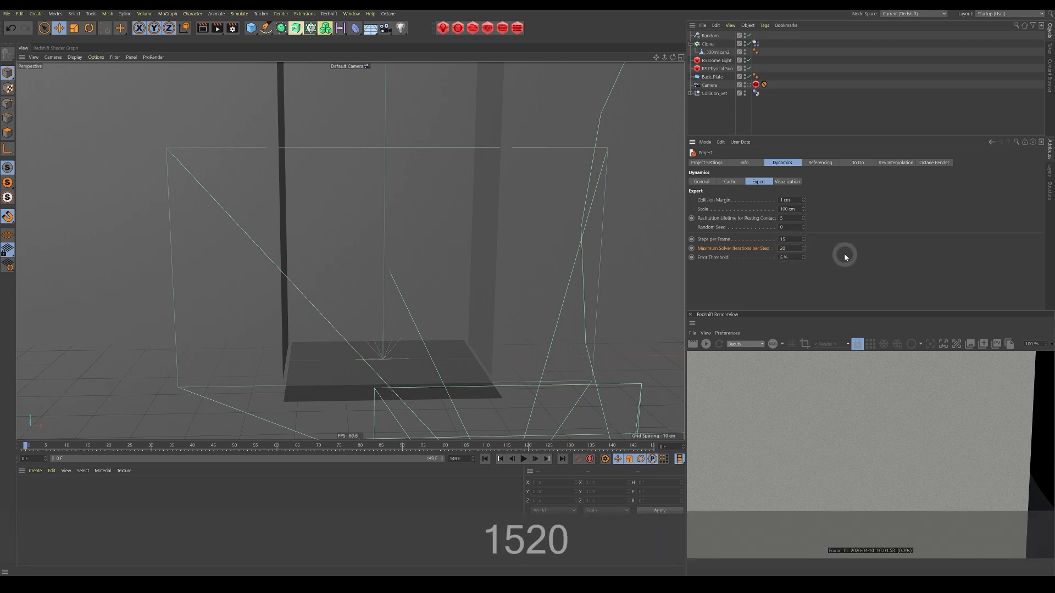
pyautogui.click(524, 459)
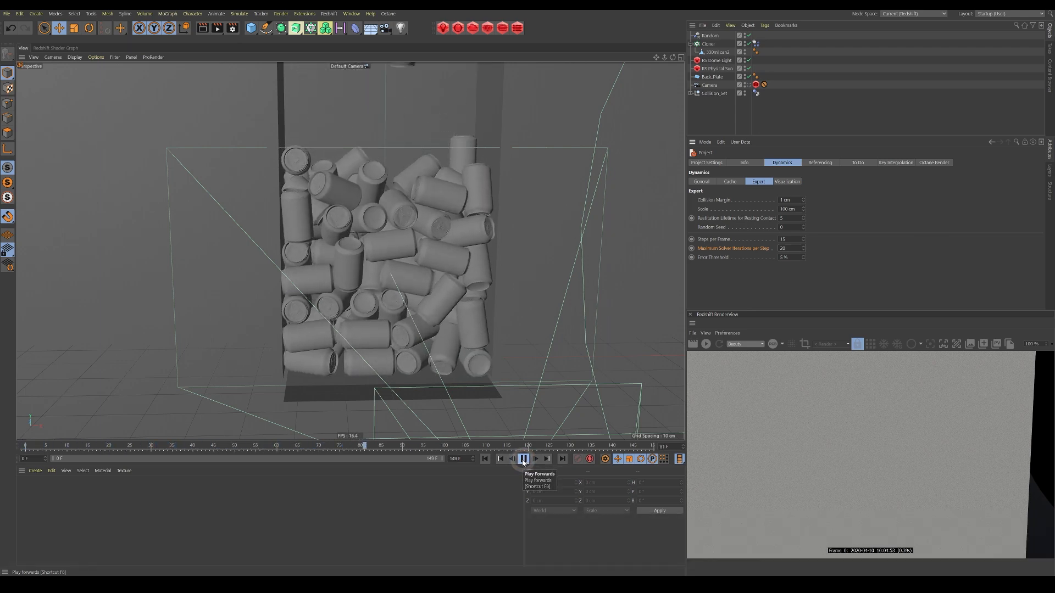
pyautogui.click(523, 460)
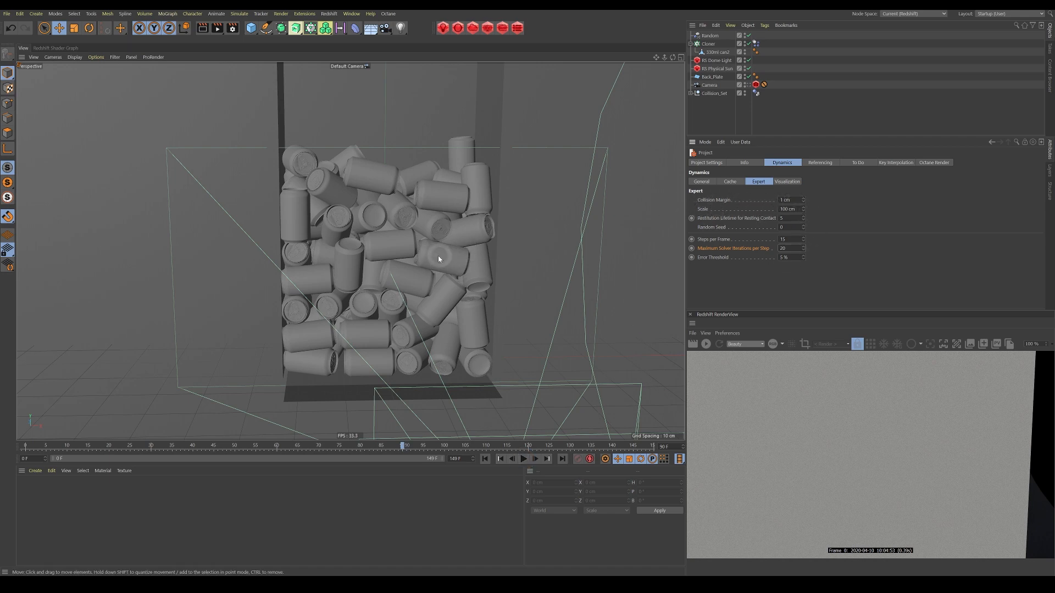
# Set the project dynamics Scale to 10 cm and replay the simulation from the first frame
pyautogui.doubleClick(797, 209)
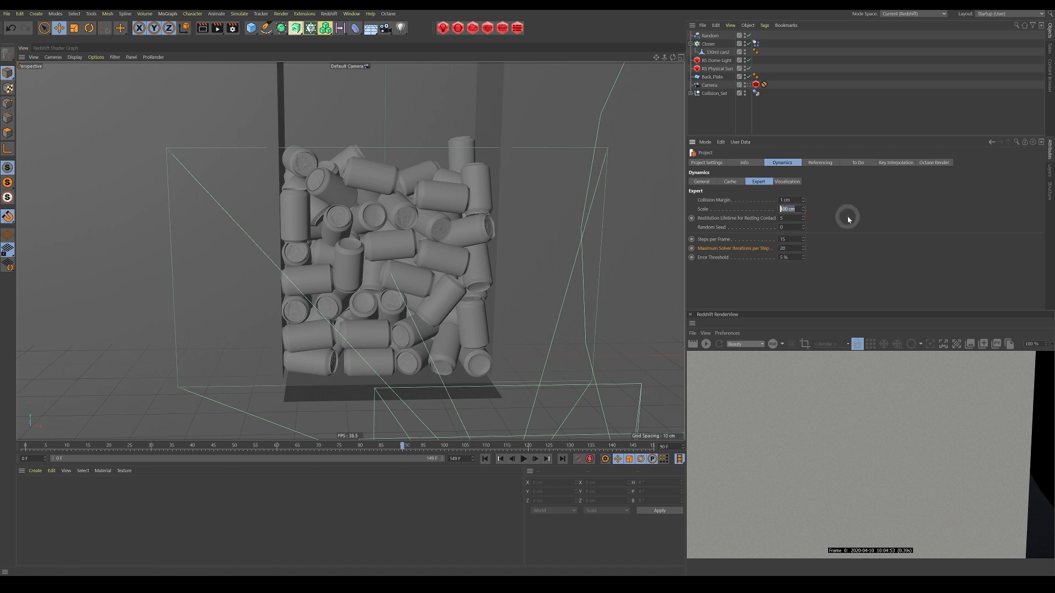
pyautogui.write('10')
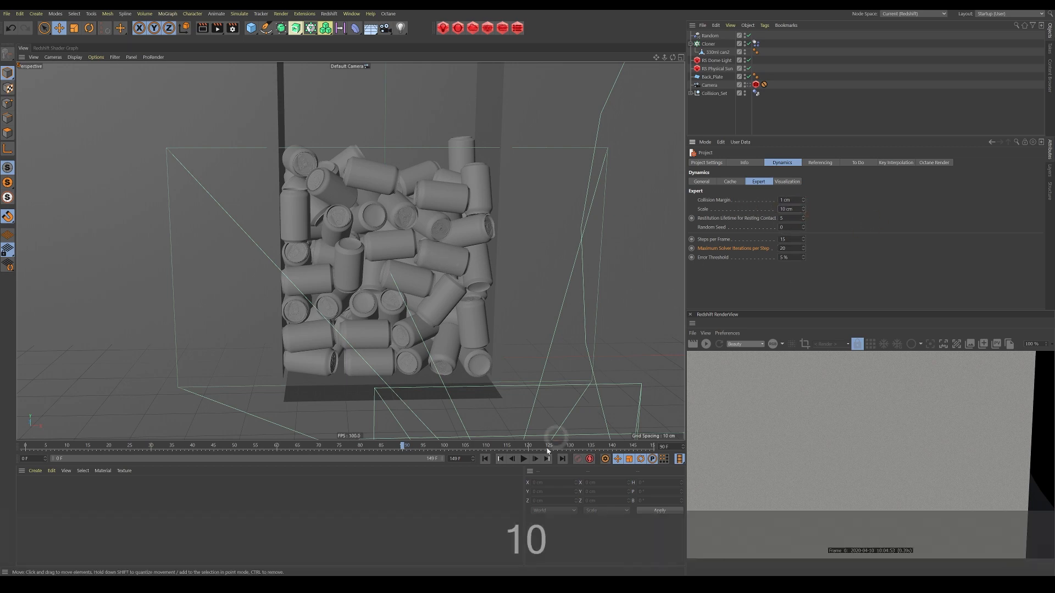
pyautogui.click(485, 459)
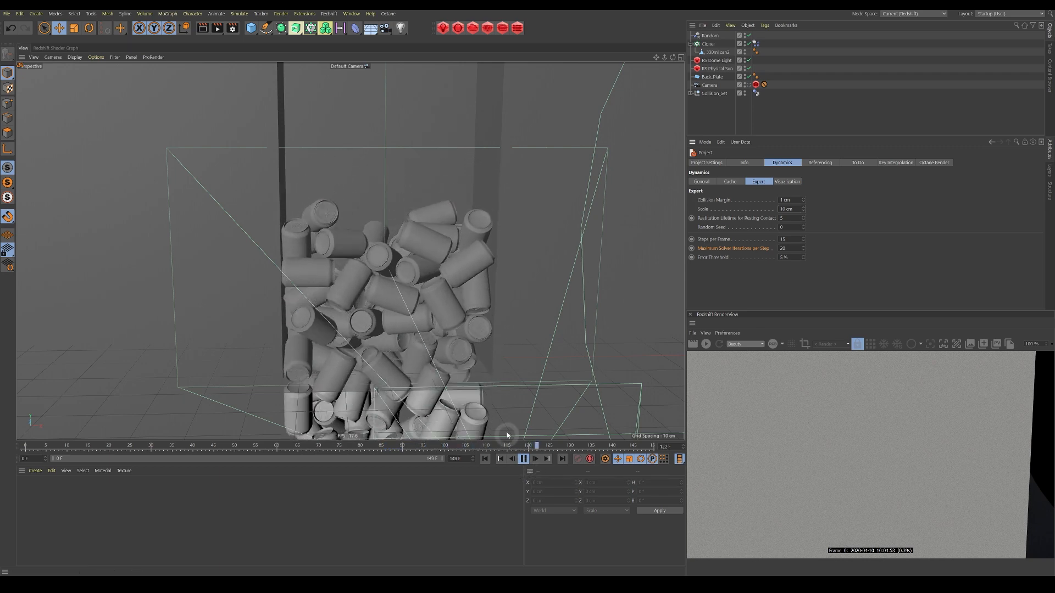
pyautogui.click(523, 458)
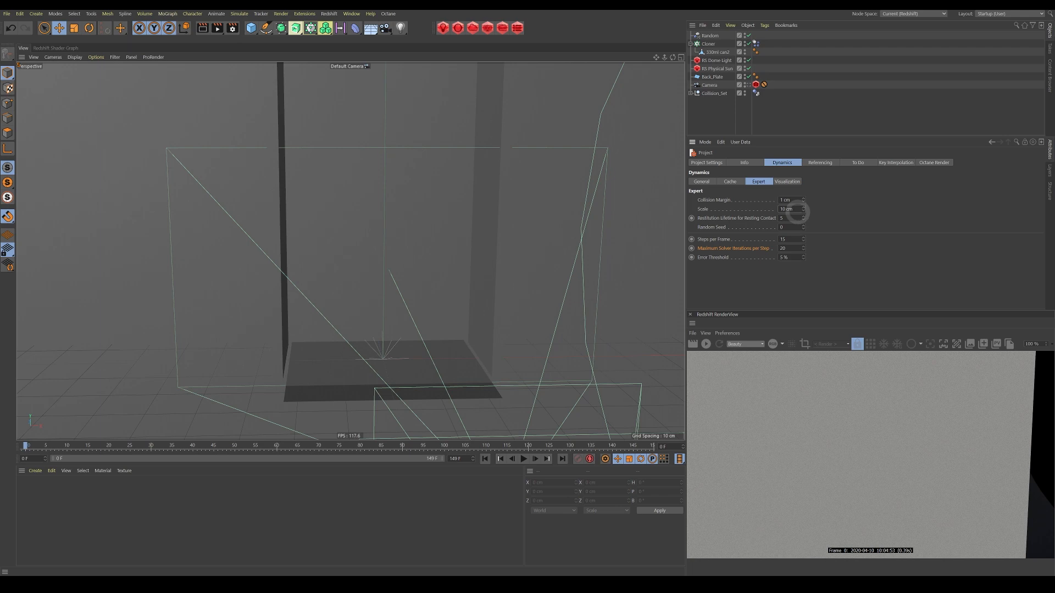
# Bake the can simulation into the object cache of the Cloner's Dynamics Body tag
pyautogui.click(730, 182)
pyautogui.click(702, 181)
pyautogui.click(729, 182)
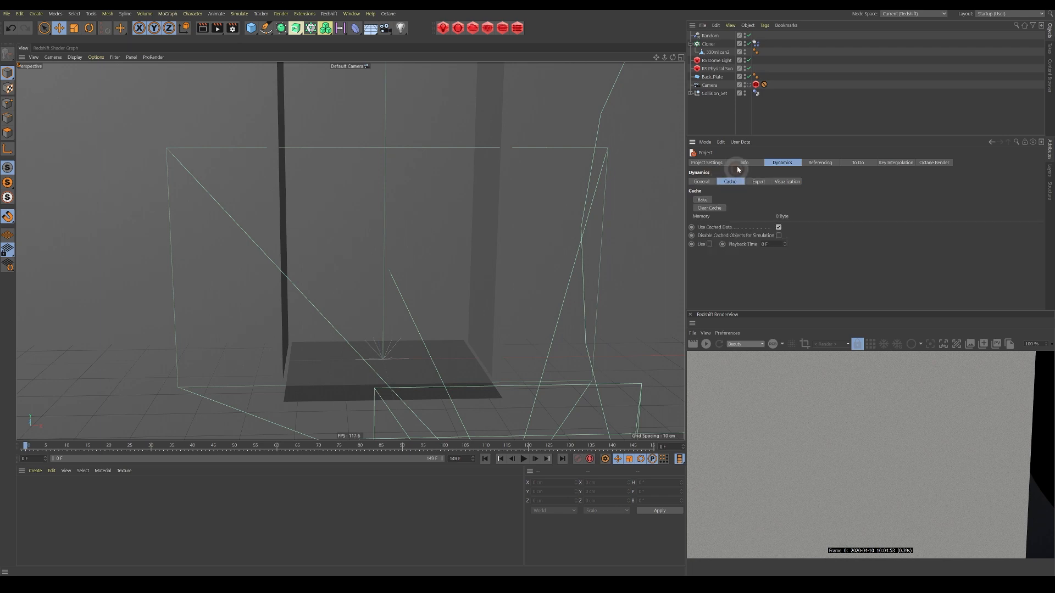
pyautogui.click(756, 43)
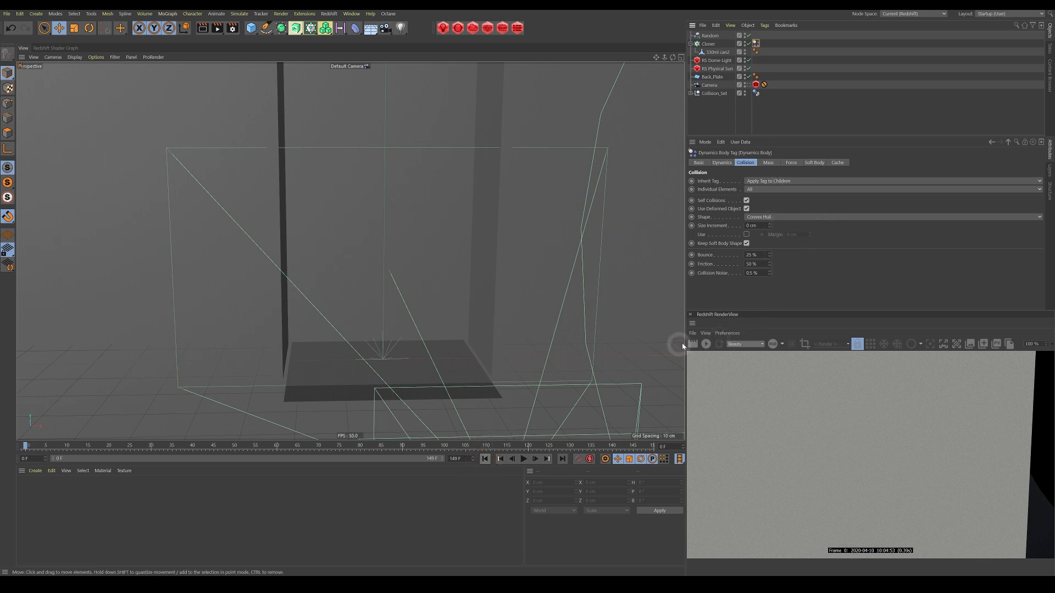
pyautogui.click(839, 164)
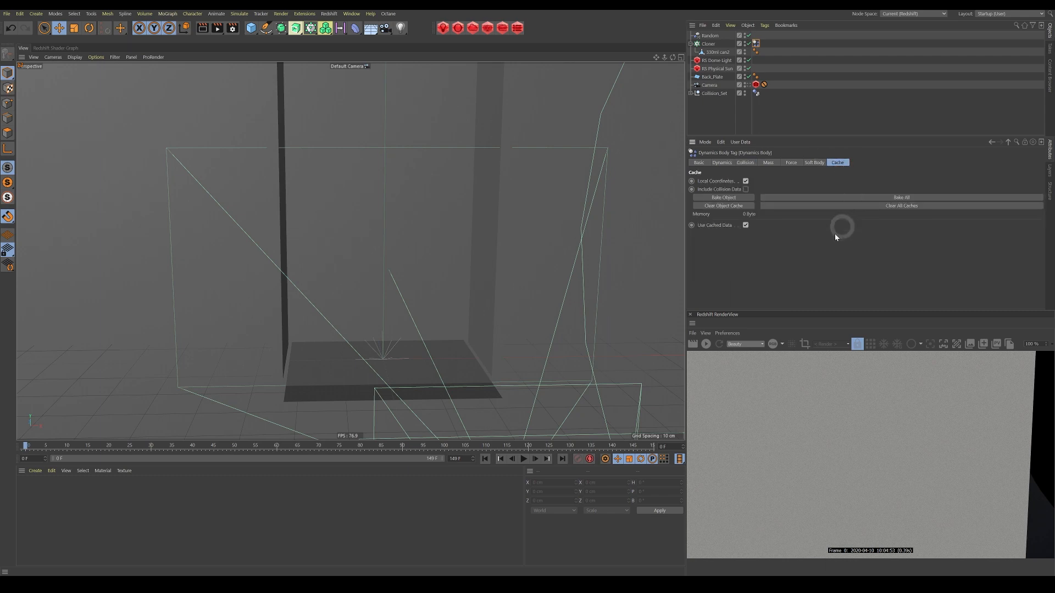
pyautogui.click(724, 197)
# Scrub through the baked can simulation and play it back to check the cached motion
pyautogui.moveTo(132, 449); pyautogui.dragTo(47, 405)
pyautogui.click(524, 460)
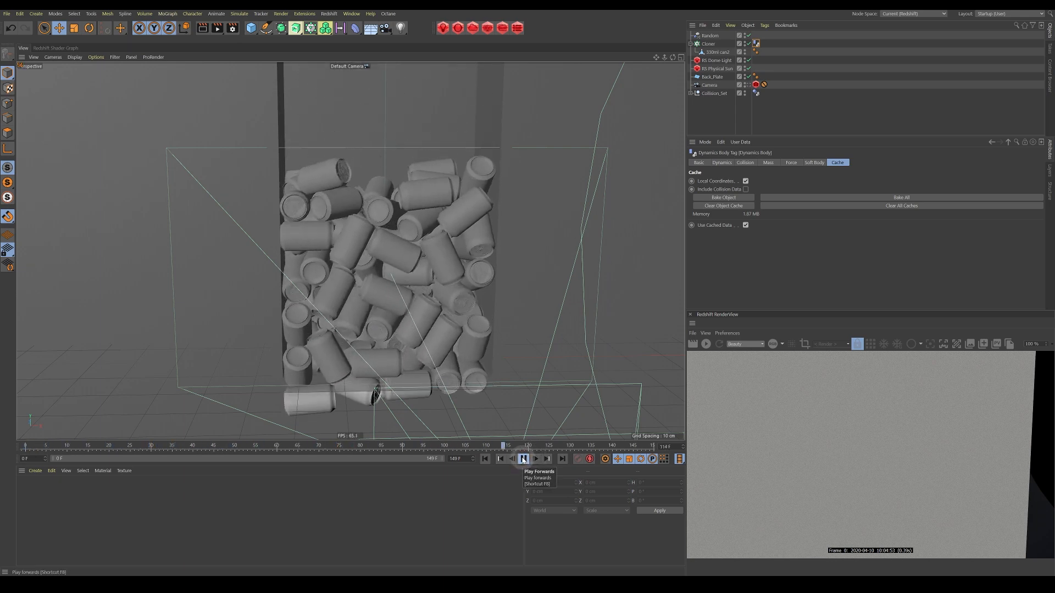
pyautogui.click(523, 459)
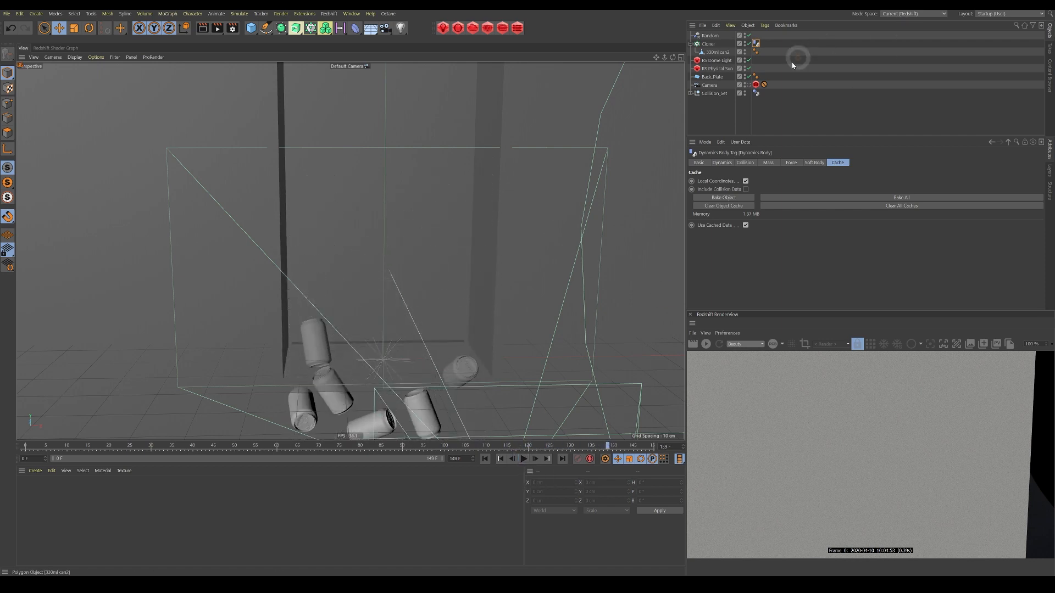
# Switch the viewport to the scene Camera and play the baked simulation from the first frame, then return to the start
pyautogui.click(748, 85)
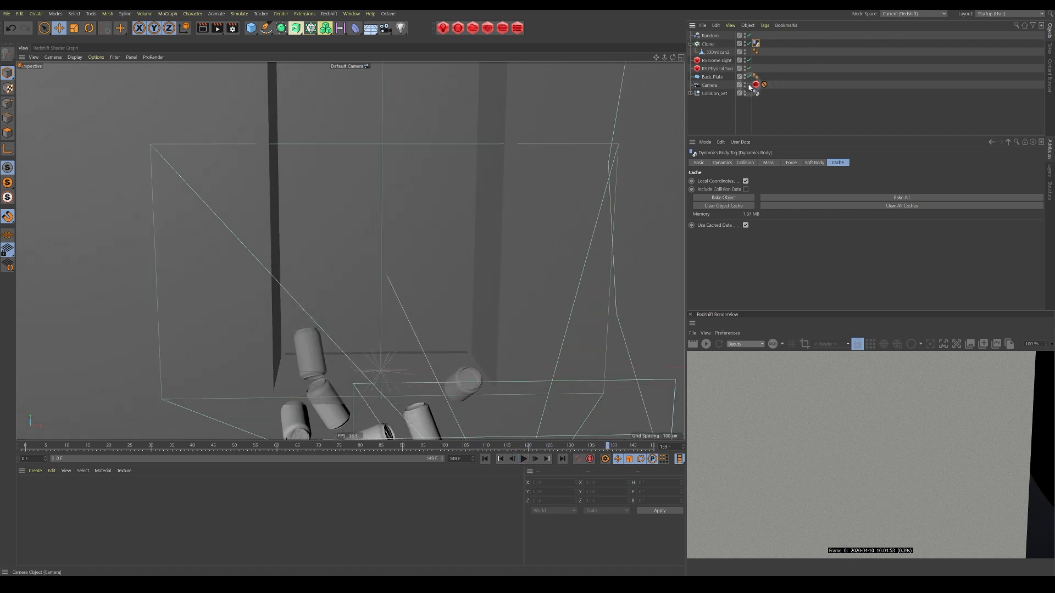
pyautogui.click(484, 459)
pyautogui.click(523, 459)
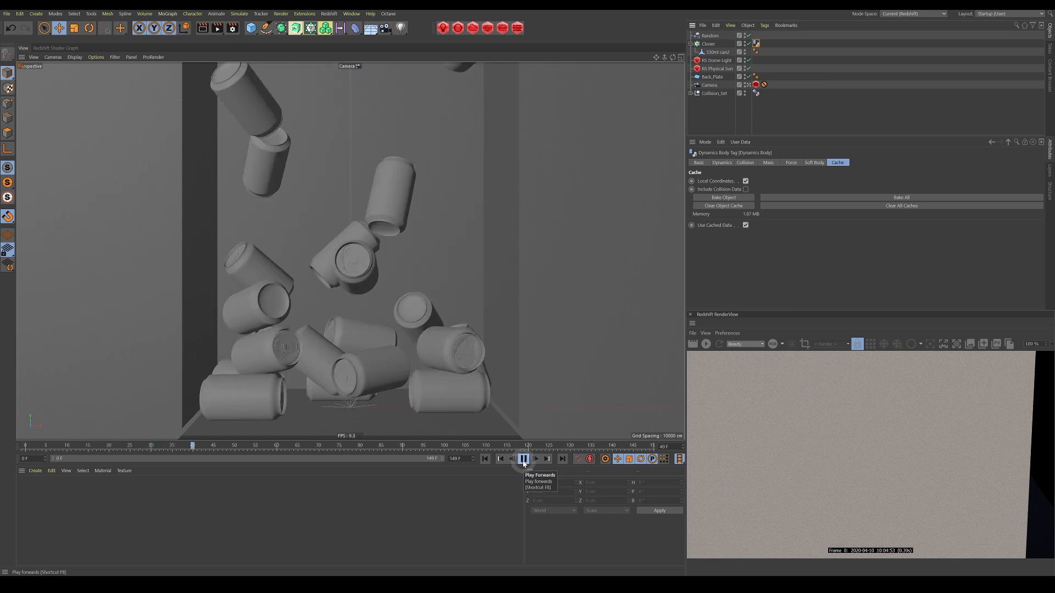
pyautogui.click(523, 459)
pyautogui.click(484, 459)
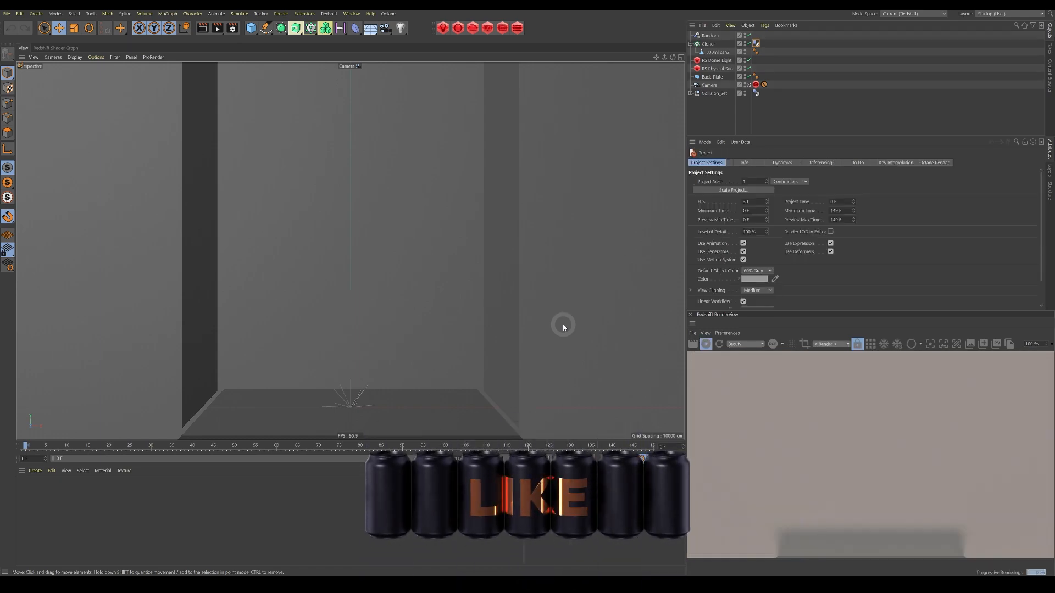
# Move the timeline to frame 100 and hide Collision_Set in both the viewport and the render
pyautogui.moveTo(395, 447); pyautogui.dragTo(445, 449)
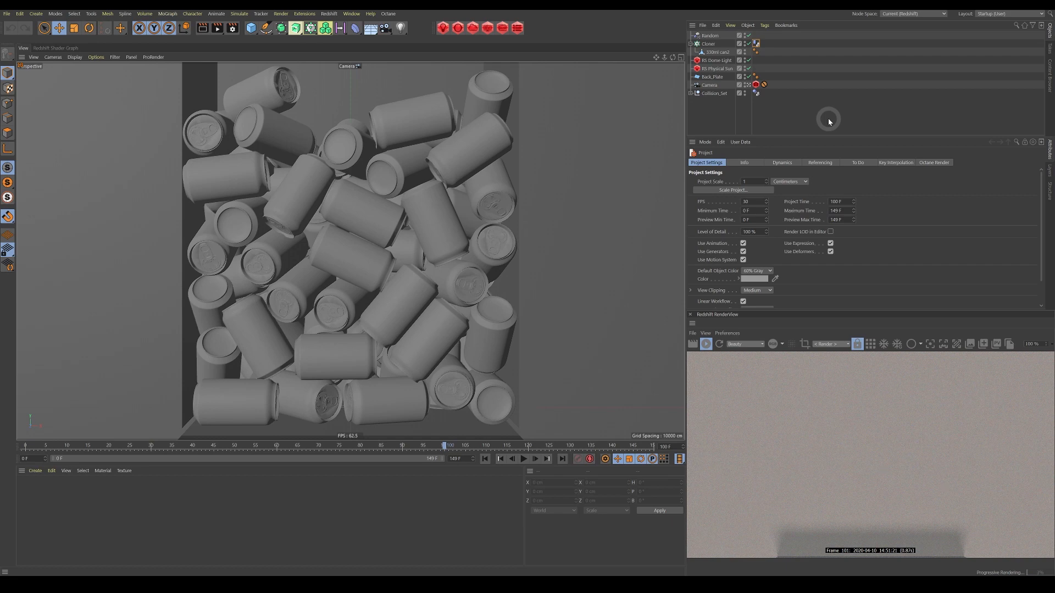
pyautogui.keyDown('alt'); pyautogui.click(745, 94); pyautogui.keyUp('alt')
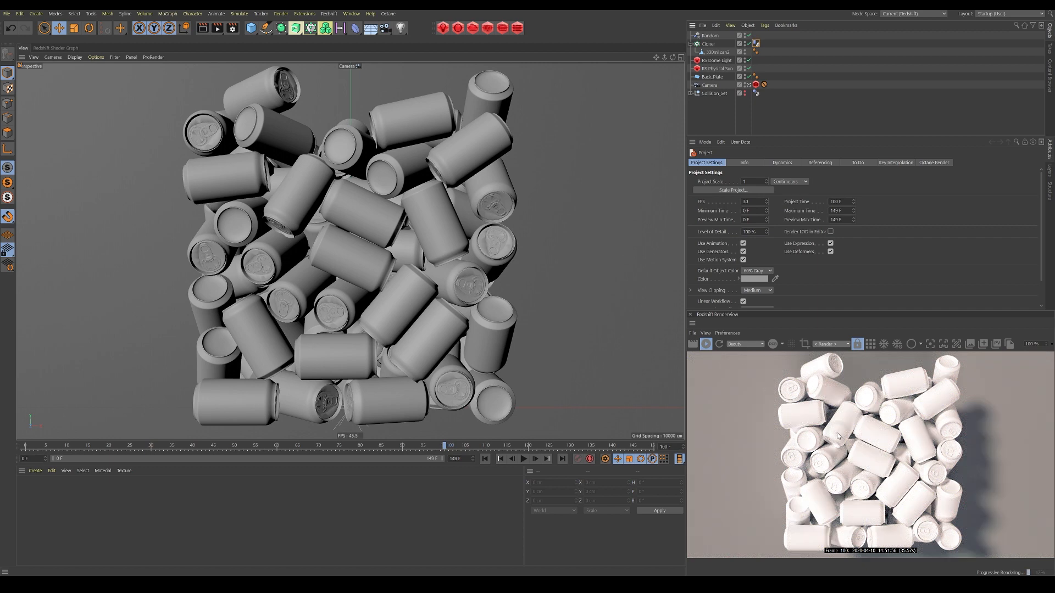
# Examine the can label artwork in the Picture Viewer, then minimize that window
pyautogui.moveTo(93, 584)
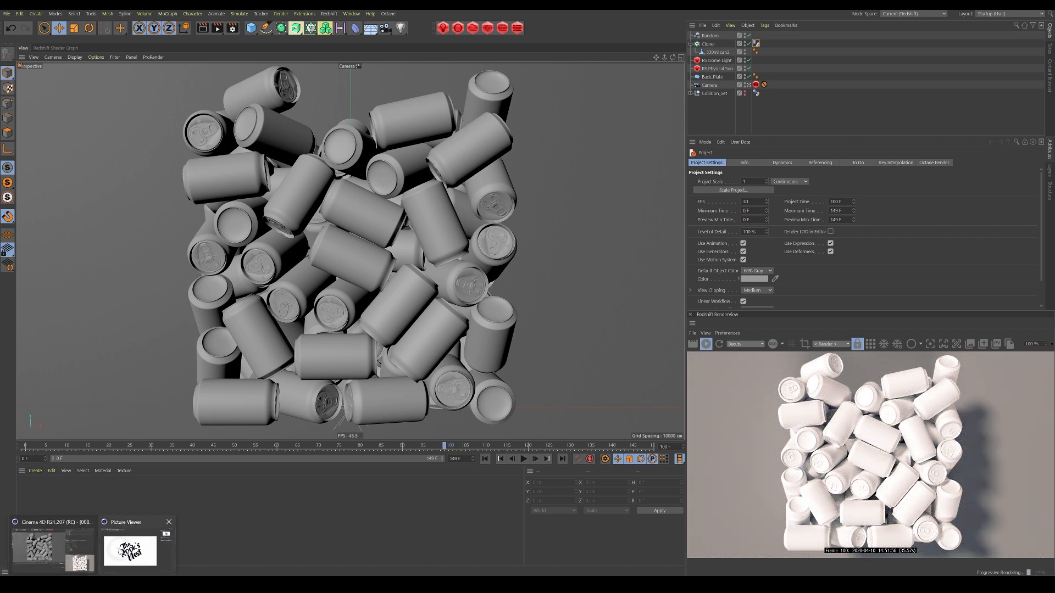
pyautogui.click(134, 547)
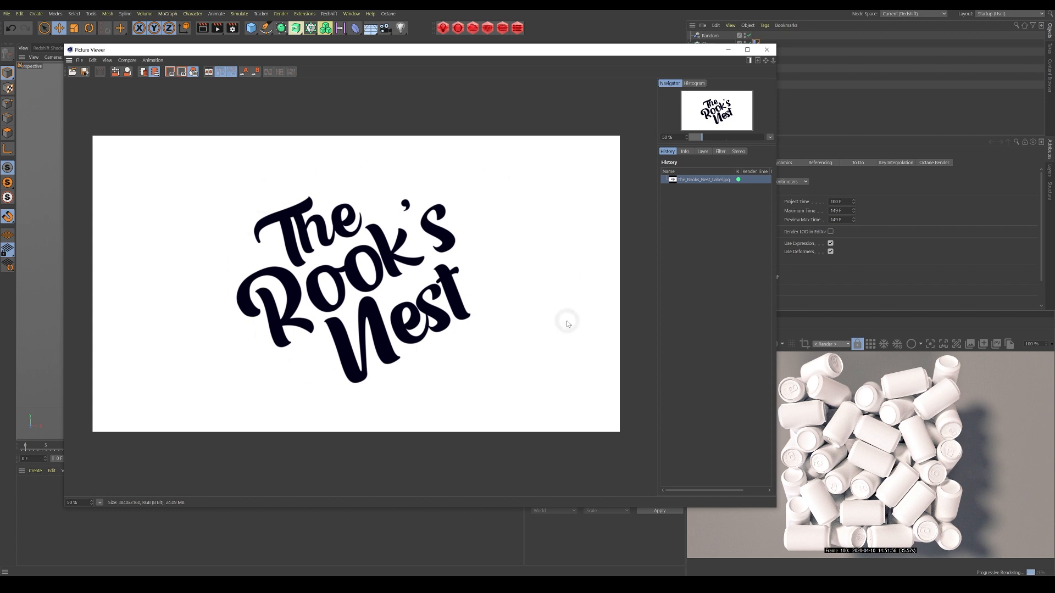
pyautogui.click(729, 50)
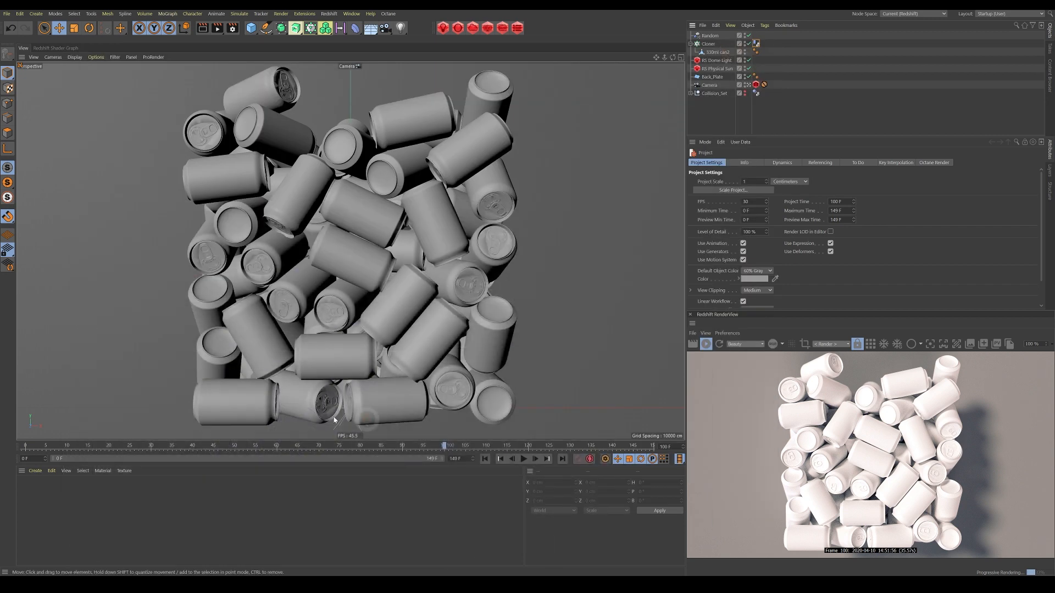
# Create a new standard Redshift material
pyautogui.click(35, 471)
pyautogui.moveTo(59, 383)
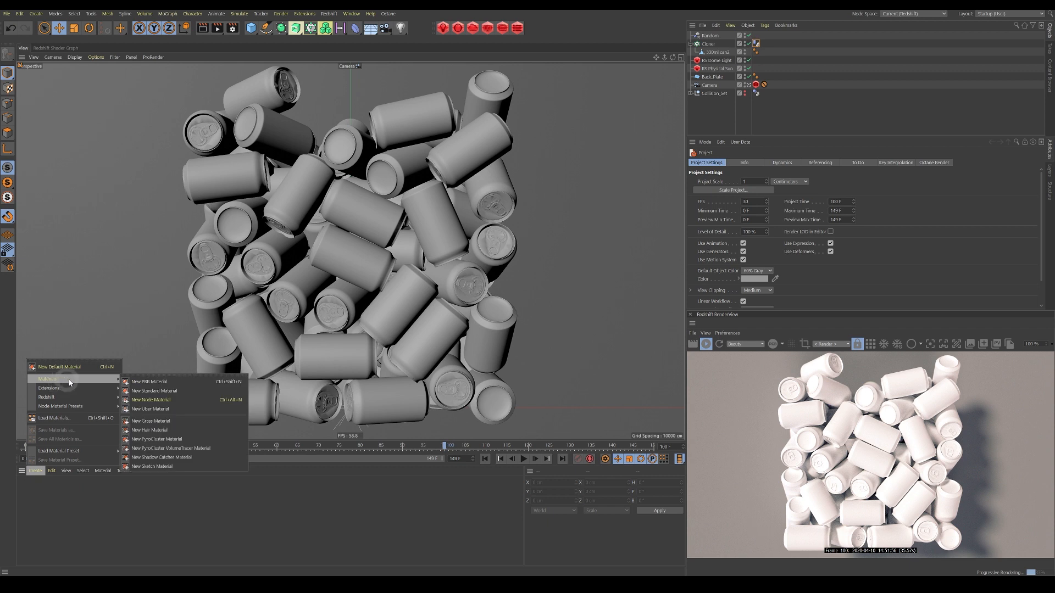
pyautogui.moveTo(133, 396)
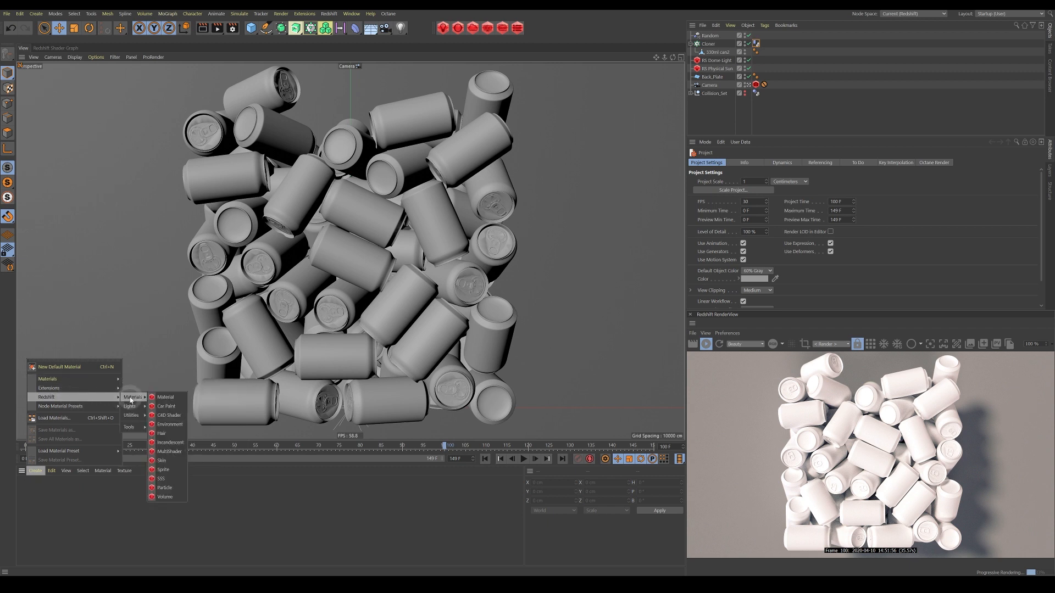
pyautogui.click(167, 400)
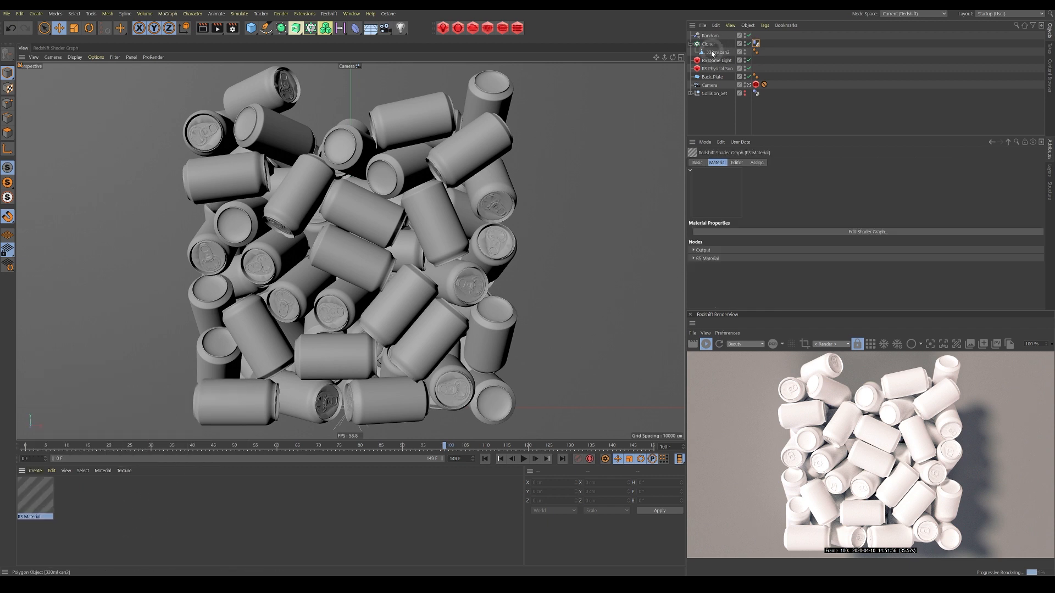
# Apply the RS Material to the 330ml can object inside the Cloner and set its projection to UVW Mapping
pyautogui.click(40, 500)
pyautogui.moveTo(720, 92); pyautogui.dragTo(724, 55)
pyautogui.click(750, 198)
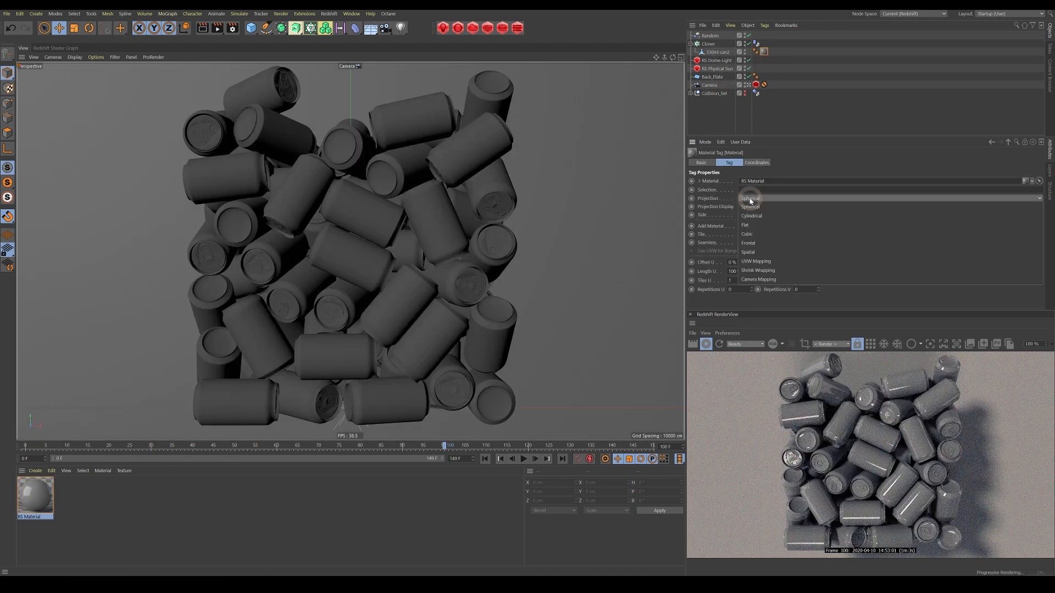
pyautogui.click(757, 261)
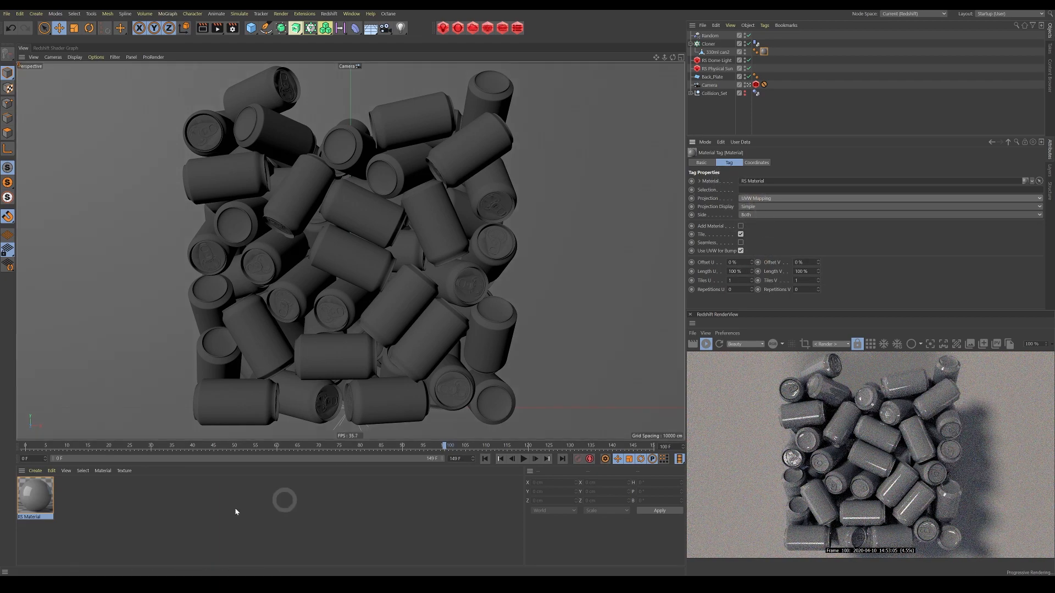
# Open the RS Material's shader graph and shift the Output and RS Material nodes over to make room for more nodes
pyautogui.doubleClick(40, 500)
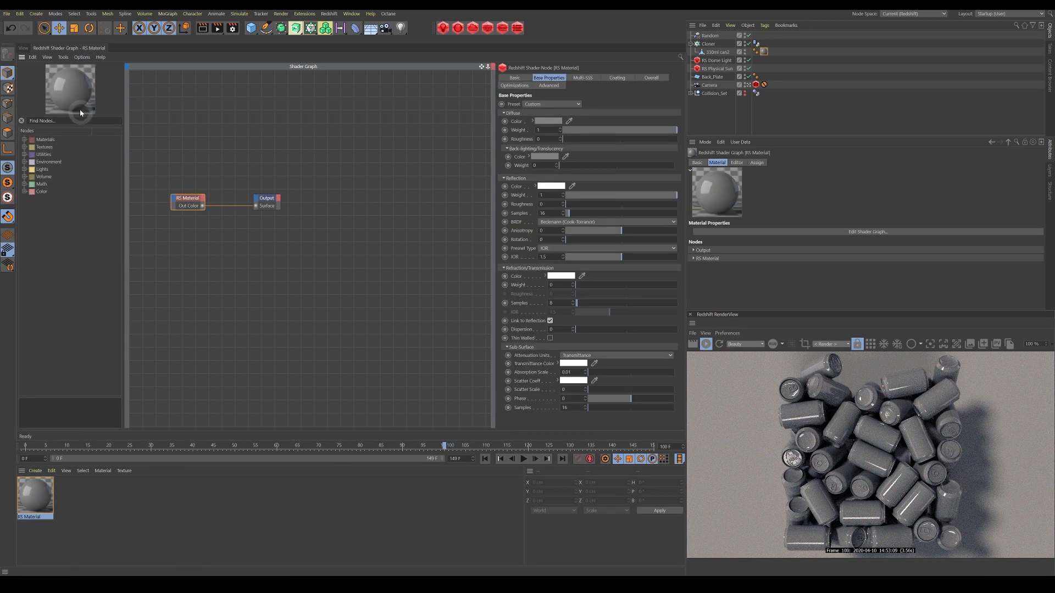
pyautogui.moveTo(267, 199); pyautogui.dragTo(316, 198)
pyautogui.moveTo(188, 205); pyautogui.dragTo(238, 203)
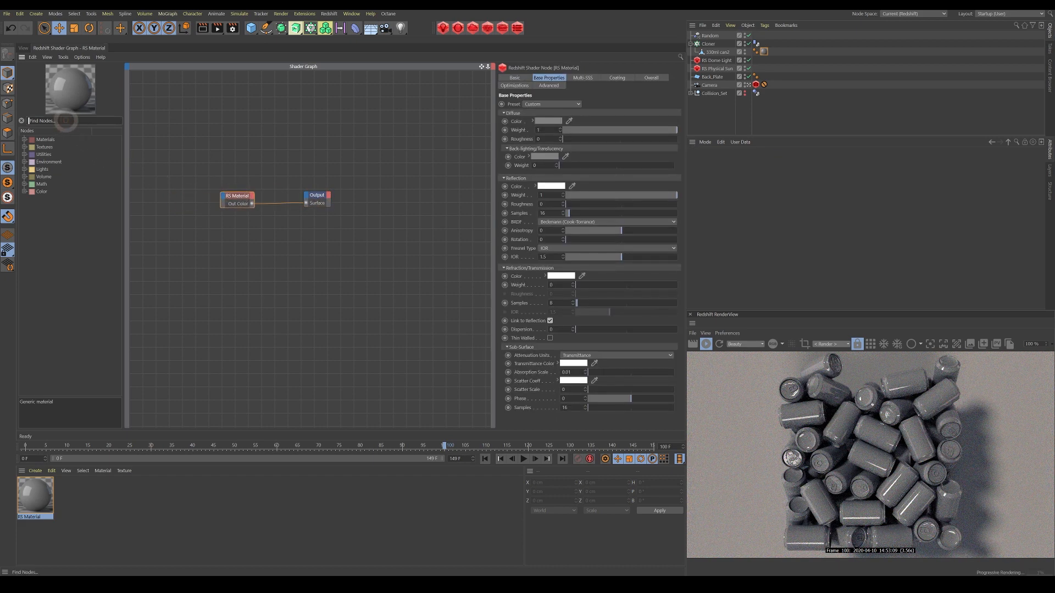
# Add a Camera Map node beside the RS Material node and load The_Rooks_Nest_Label.jpg as its image
pyautogui.write('amer')
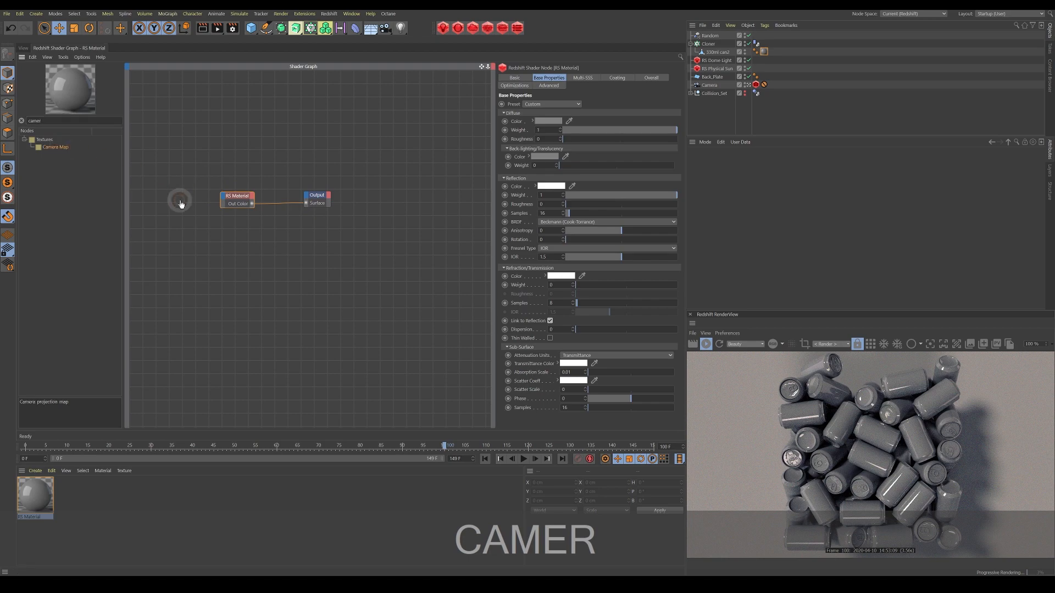
pyautogui.moveTo(181, 201)
pyautogui.mouseDown()
pyautogui.moveTo(162, 200)
pyautogui.moveTo(171, 200)
pyautogui.mouseUp()
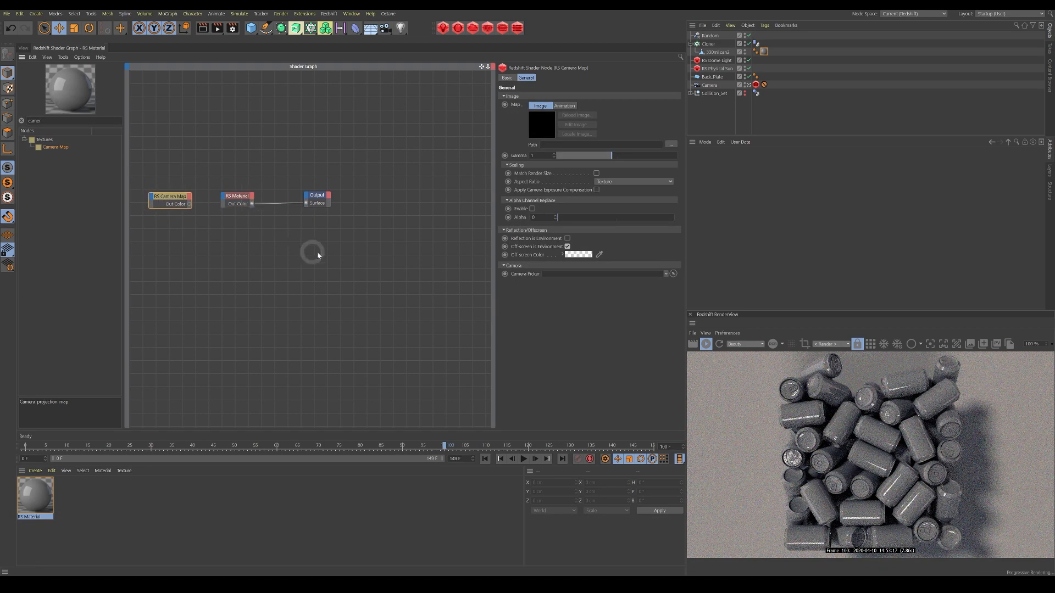
pyautogui.click(671, 144)
pyautogui.click(94, 130)
pyautogui.click(257, 242)
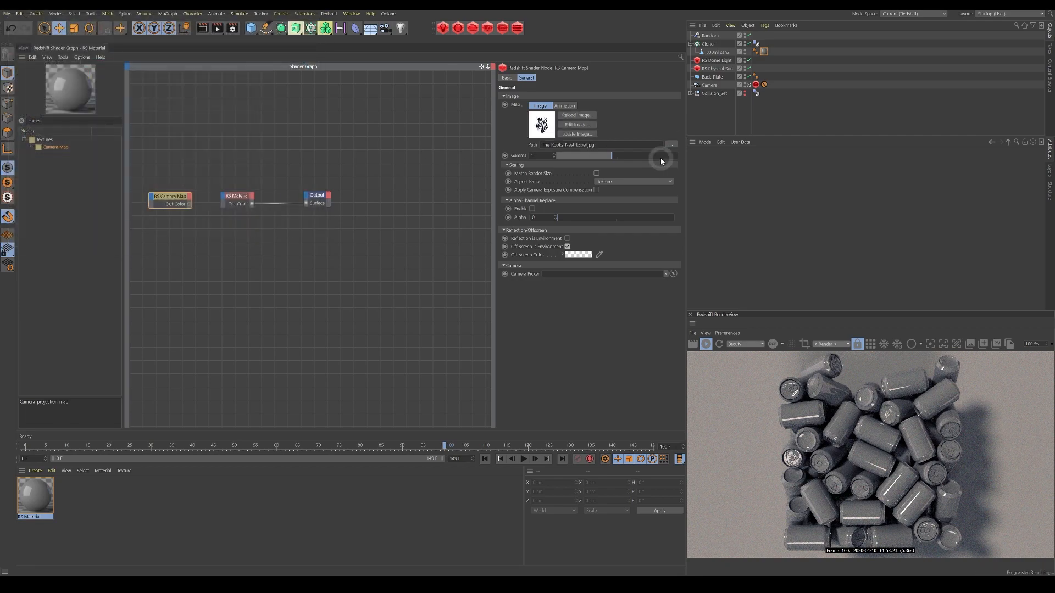
# Connect the Camera Map's Out Color to the RS Material's Diffuse Color and space out the Output and RS Material nodes
pyautogui.moveTo(192, 207); pyautogui.dragTo(226, 201)
pyautogui.click(353, 202)
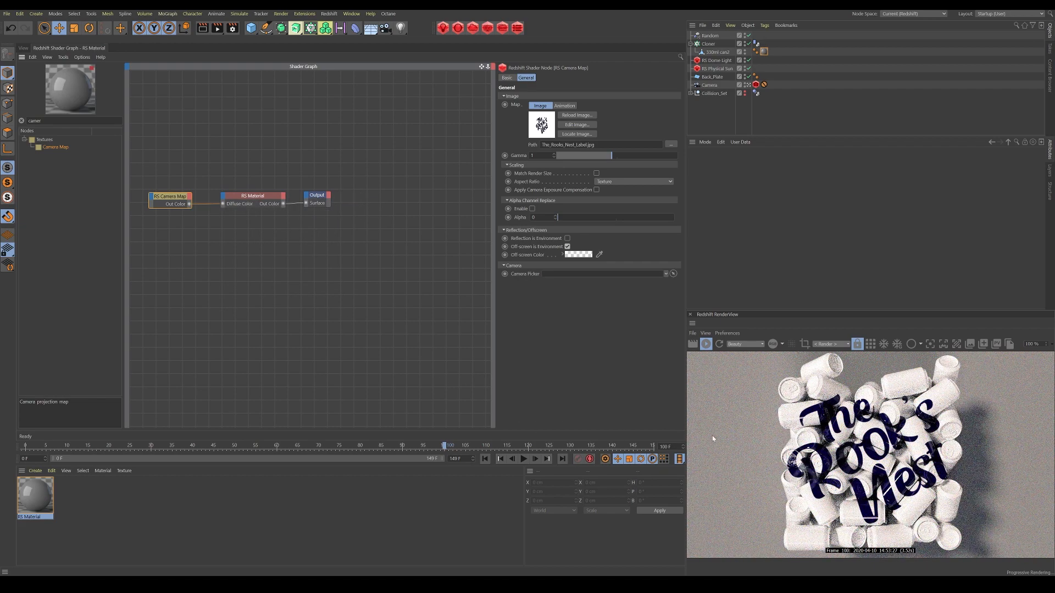
pyautogui.moveTo(314, 196); pyautogui.dragTo(332, 197)
pyautogui.click(259, 200)
pyautogui.moveTo(260, 205); pyautogui.dragTo(258, 201)
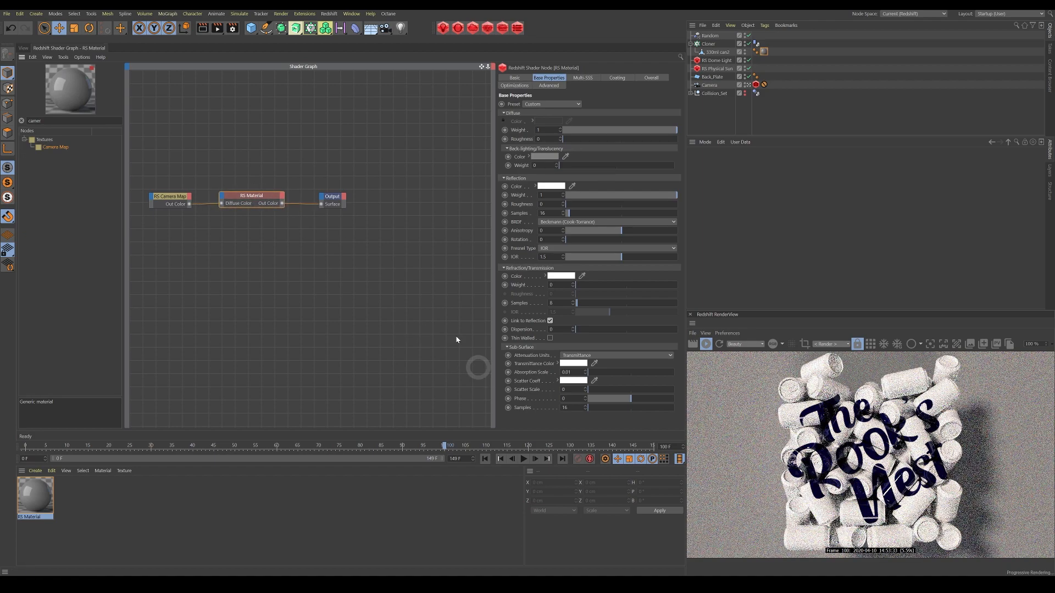
# Duplicate the scene camera and delete the Protection tag from the copy
pyautogui.click(24, 48)
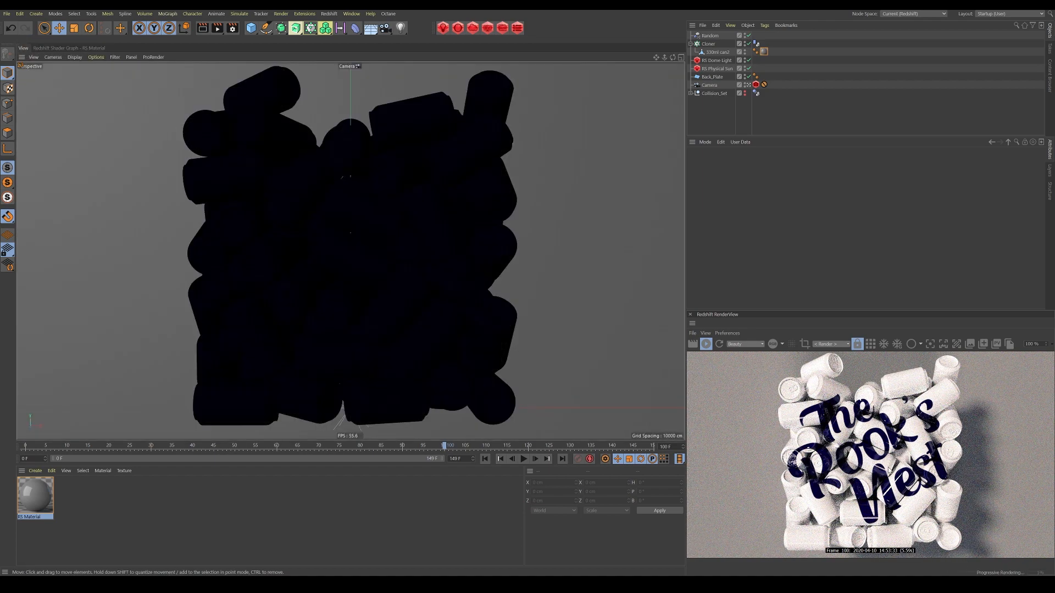
pyautogui.click(710, 85)
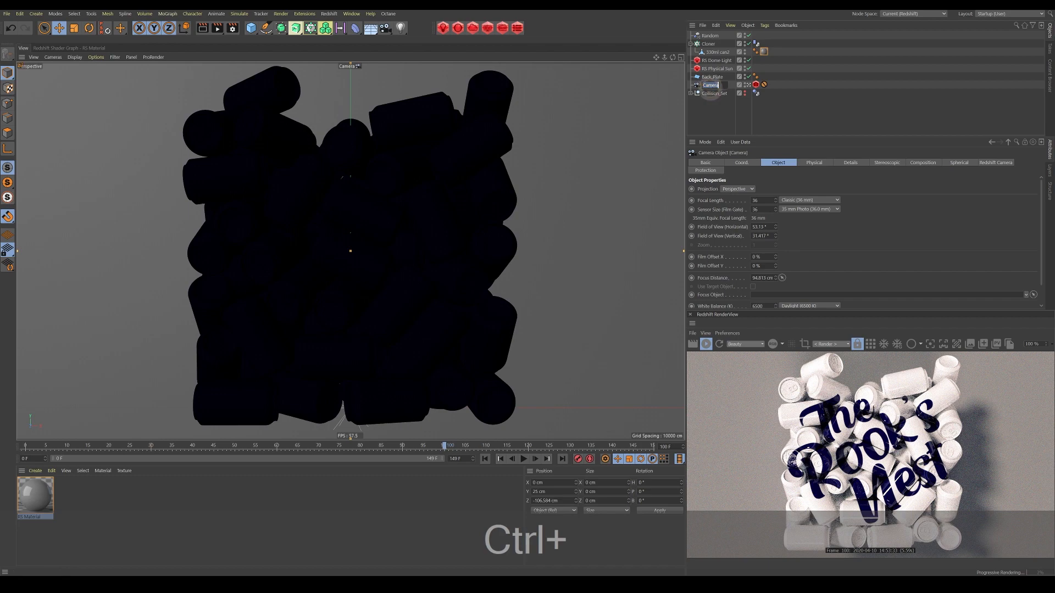
pyautogui.keyDown('ctrl'); pyautogui.moveTo(713, 93); pyautogui.dragTo(712, 94); pyautogui.keyUp('ctrl')
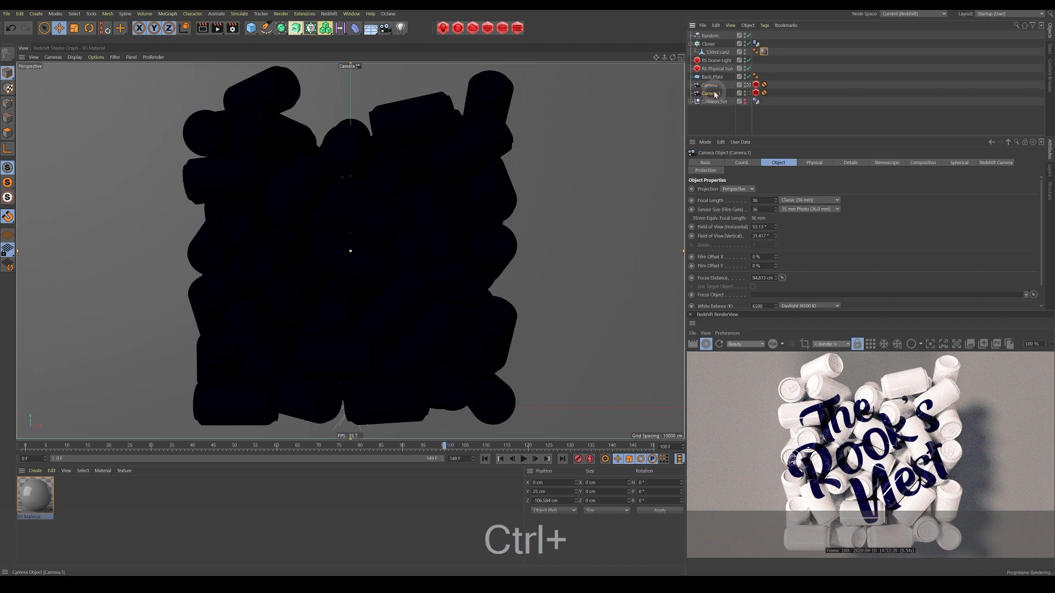
pyautogui.click(764, 93)
pyautogui.press('Delete')
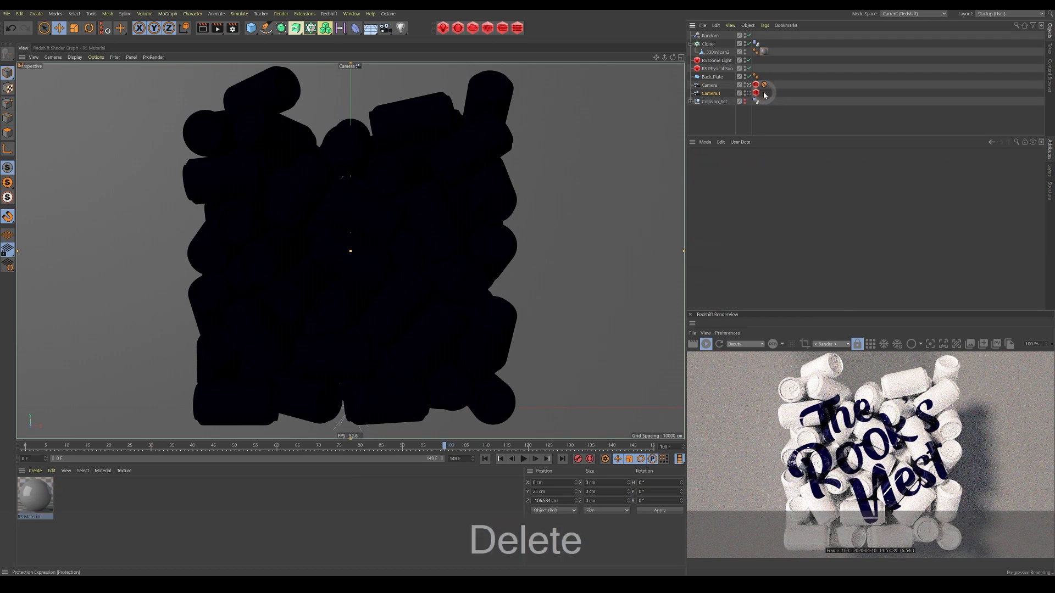
# Rename the duplicated camera Projection_Cam
pyautogui.click(712, 94)
pyautogui.press('Return')
pyautogui.write('Proje')
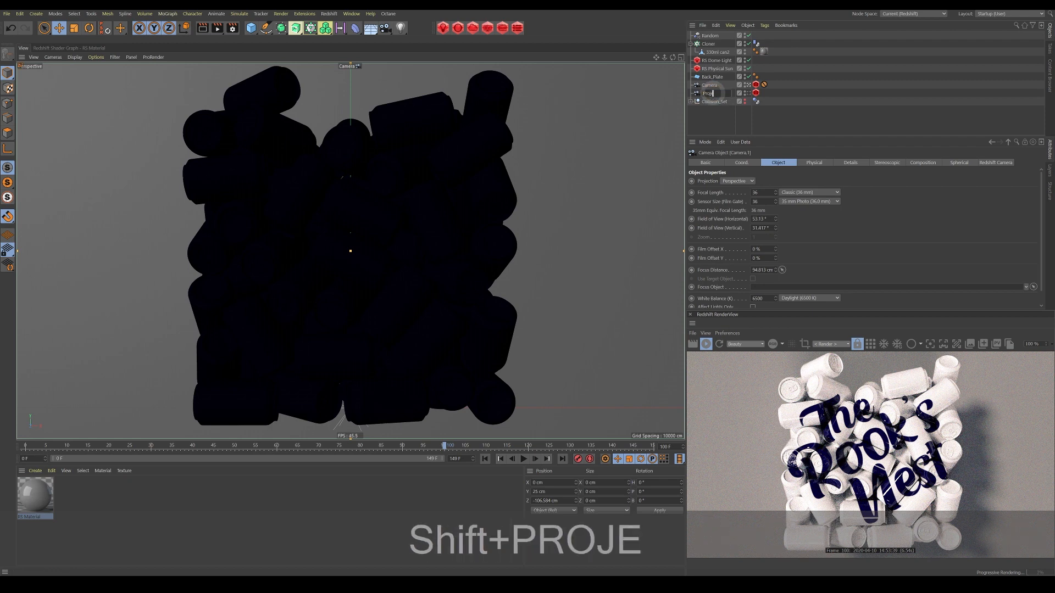
pyautogui.write('ction_Cam')
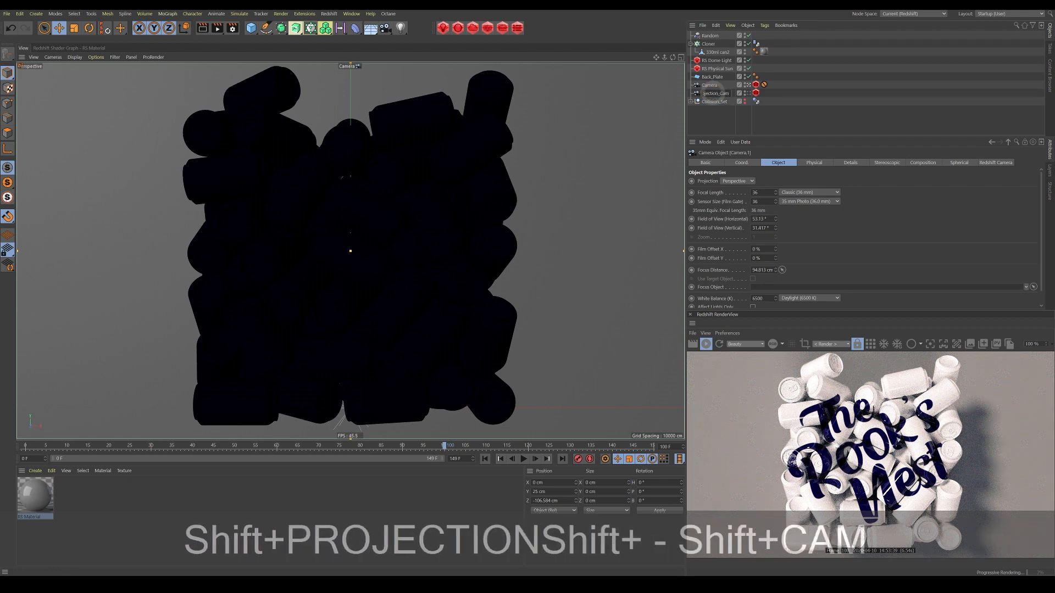
pyautogui.press('Return')
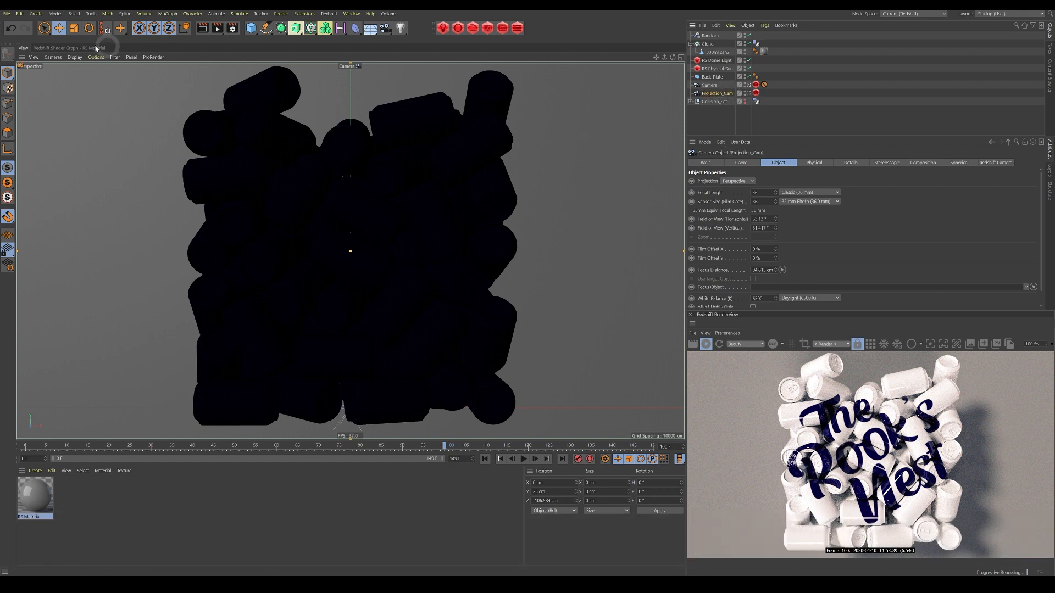
# Assign Projection_Cam as the projection camera of the RS Camera Map node
pyautogui.click(66, 48)
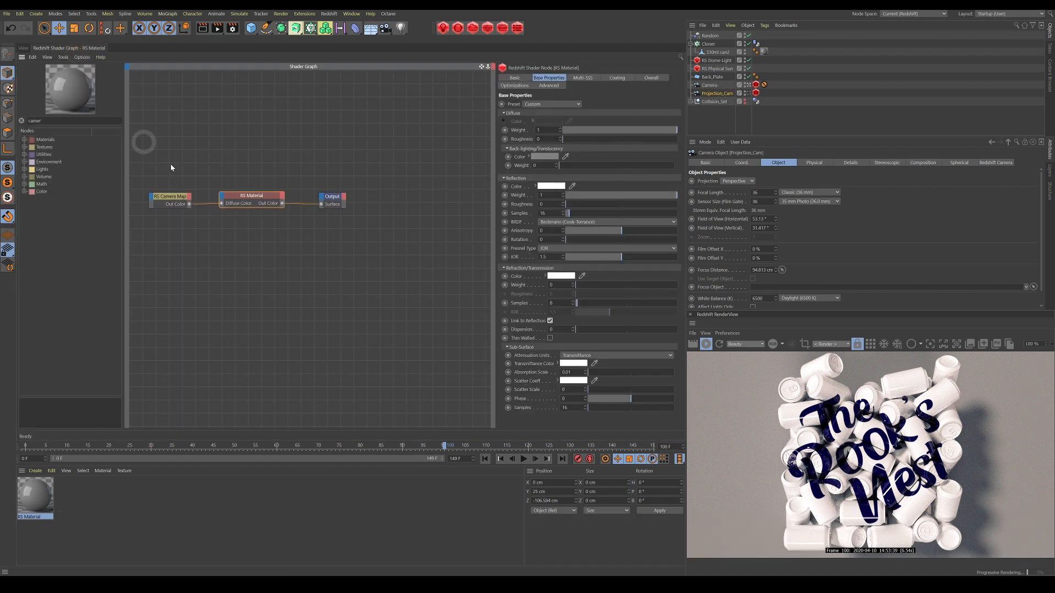
pyautogui.click(172, 199)
pyautogui.click(791, 129)
pyautogui.moveTo(721, 96); pyautogui.dragTo(557, 279)
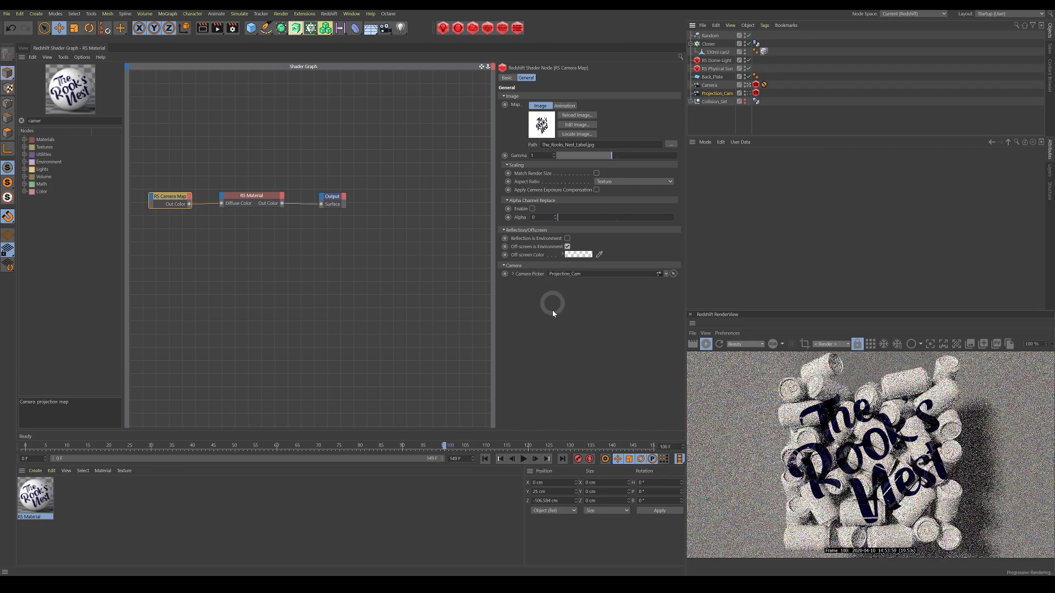
# Lock the RenderView to Camera and switch the viewport to the default camera for an overview of both cameras and the cans
pyautogui.click(84, 48)
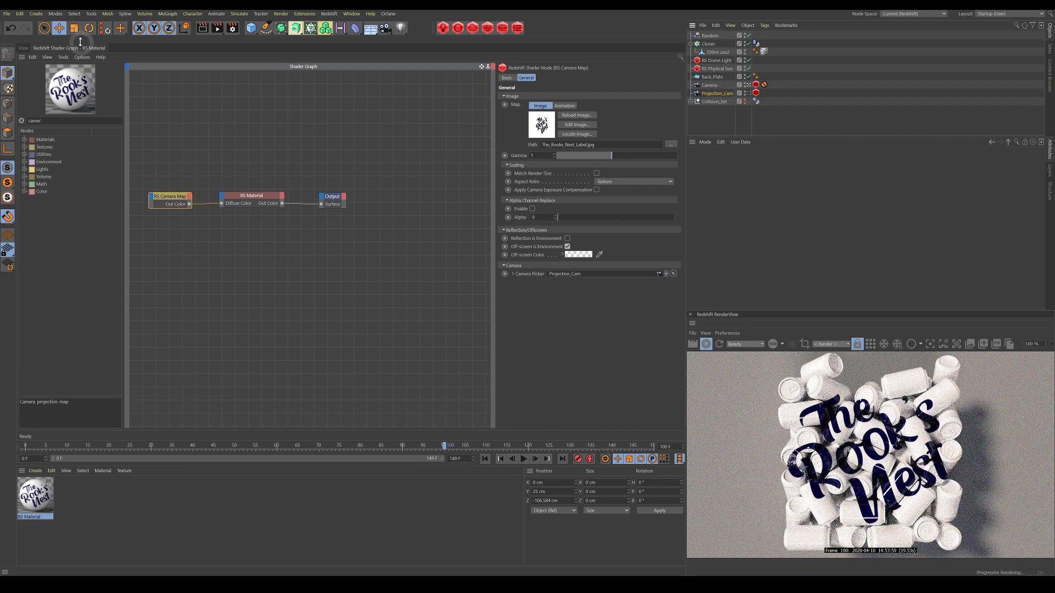
pyautogui.click(23, 49)
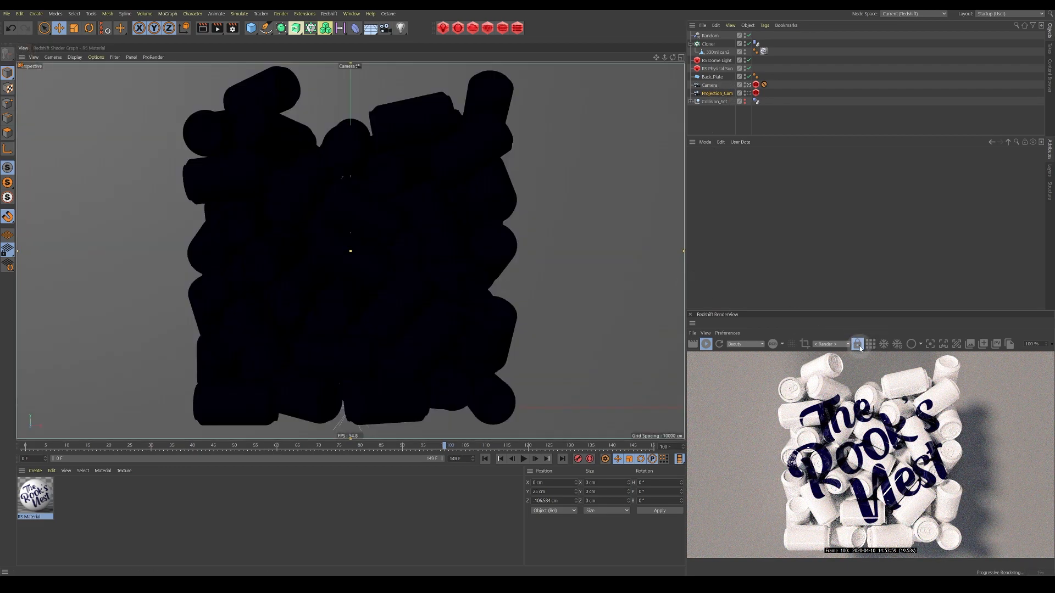
pyautogui.click(748, 85)
pyautogui.keyDown('alt'); pyautogui.moveTo(305, 279); pyautogui.dragTo(406, 230); pyautogui.keyUp('alt')
pyautogui.keyDown('alt'); pyautogui.moveTo(403, 231); pyautogui.dragTo(363, 248, button='right'); pyautogui.keyUp('alt')
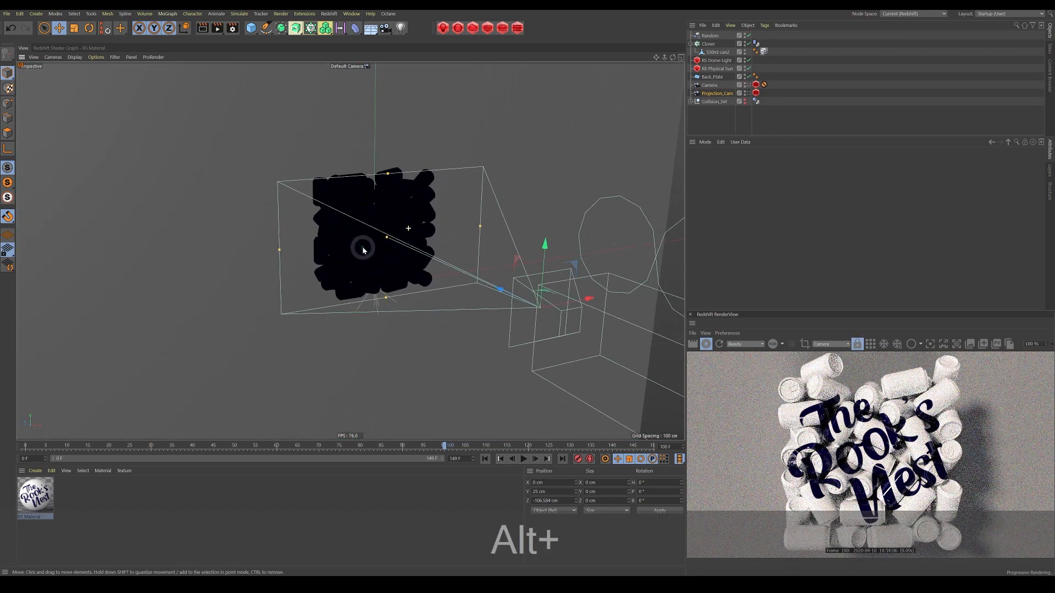
# Offset Projection_Cam sideways to about -17.5 cm in X and rotate its heading to about -9.3° toward the cans
pyautogui.click(719, 94)
pyautogui.moveTo(589, 299); pyautogui.dragTo(491, 334)
pyautogui.press('r')
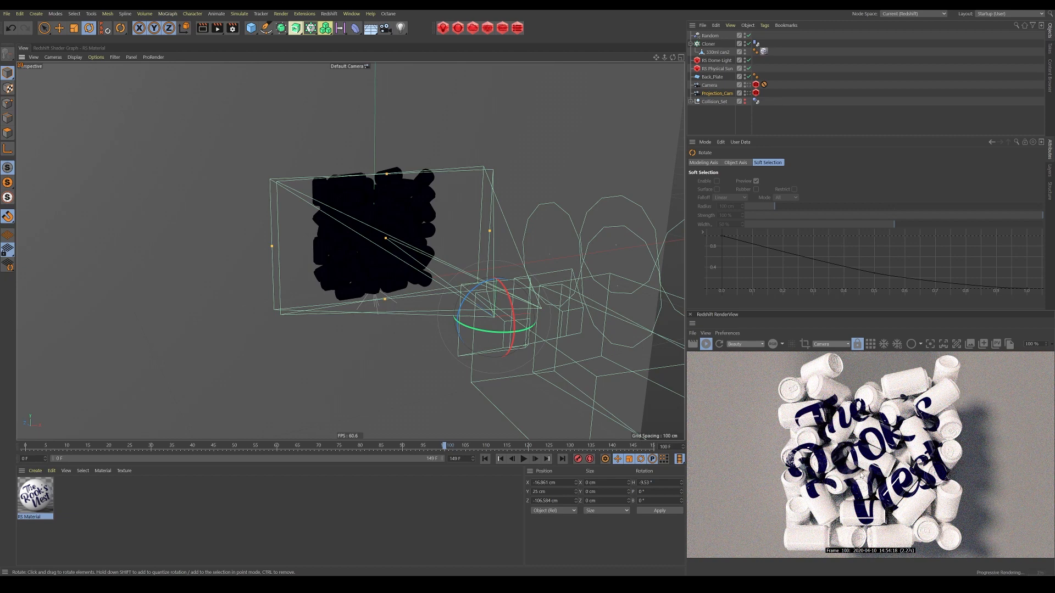
pyautogui.moveTo(504, 341); pyautogui.dragTo(494, 336)
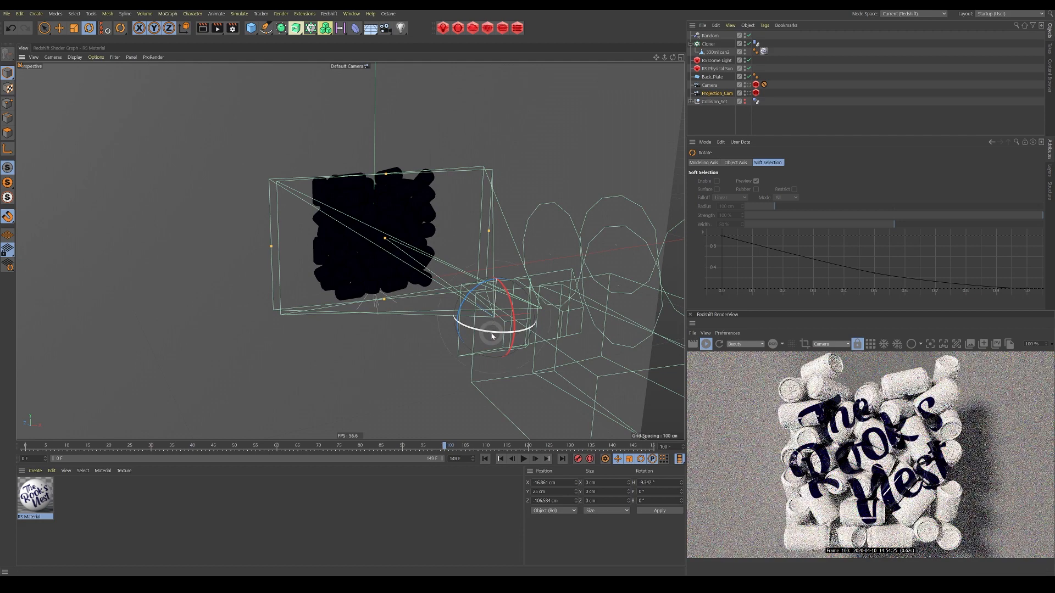
pyautogui.press('e')
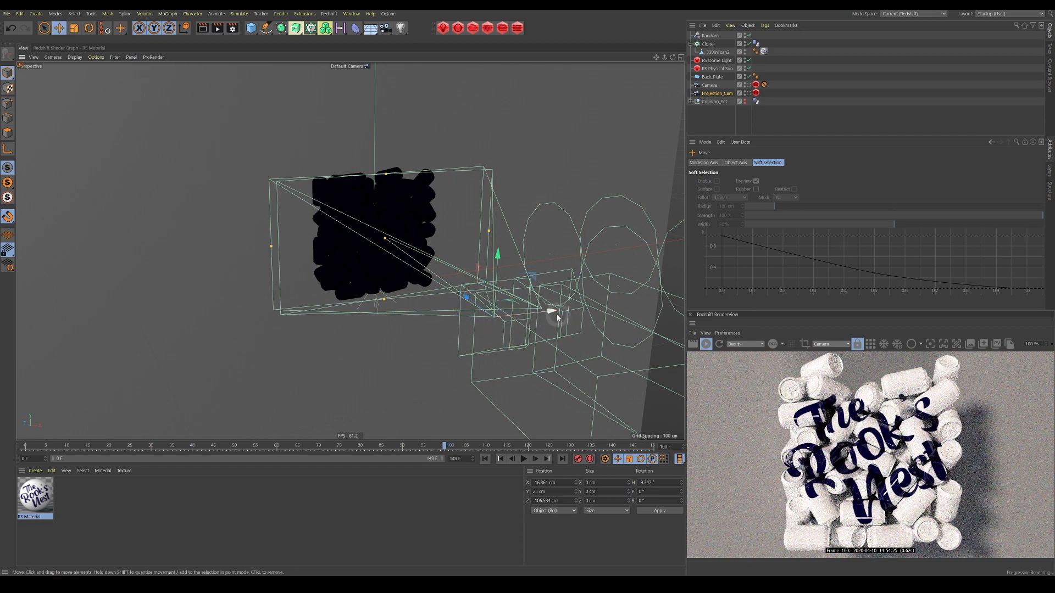
pyautogui.moveTo(552, 313); pyautogui.dragTo(548, 314)
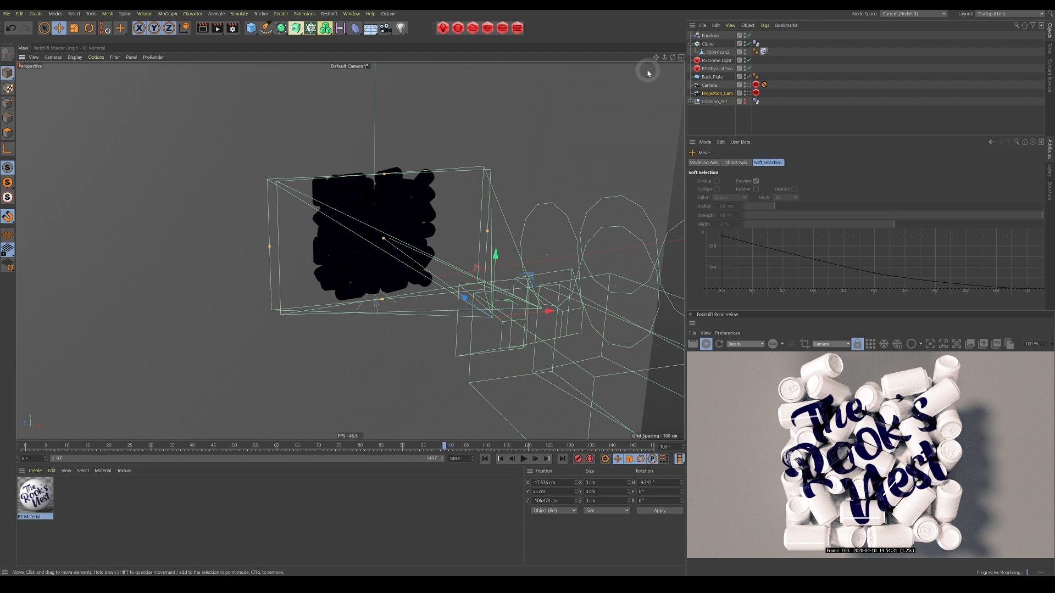
# Unlock the RenderView, inspect the projected label from several angles through the default camera, and return to the Camera view
pyautogui.click(749, 85)
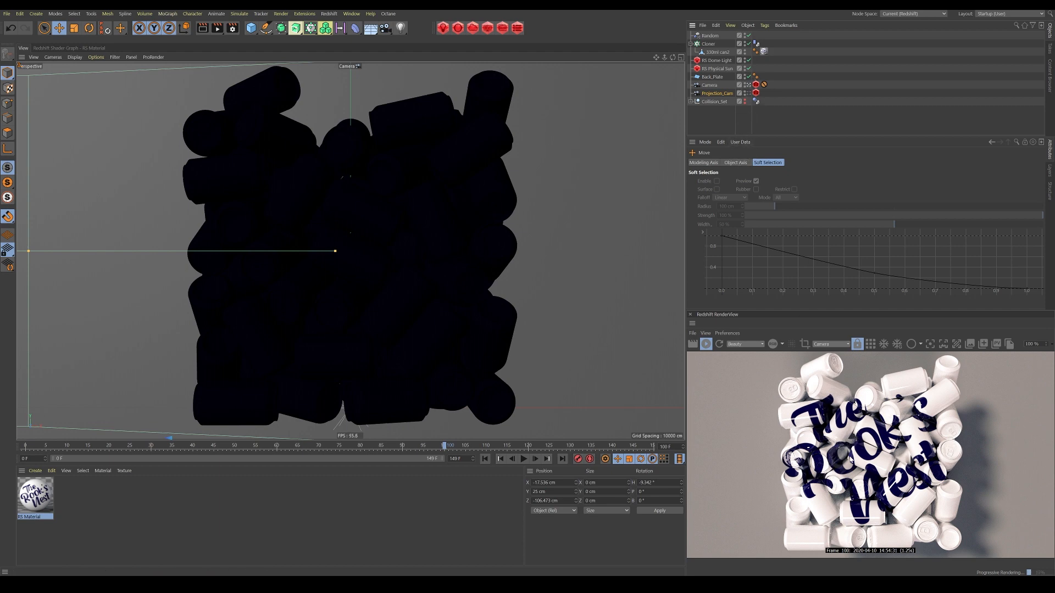
pyautogui.click(857, 343)
pyautogui.click(749, 86)
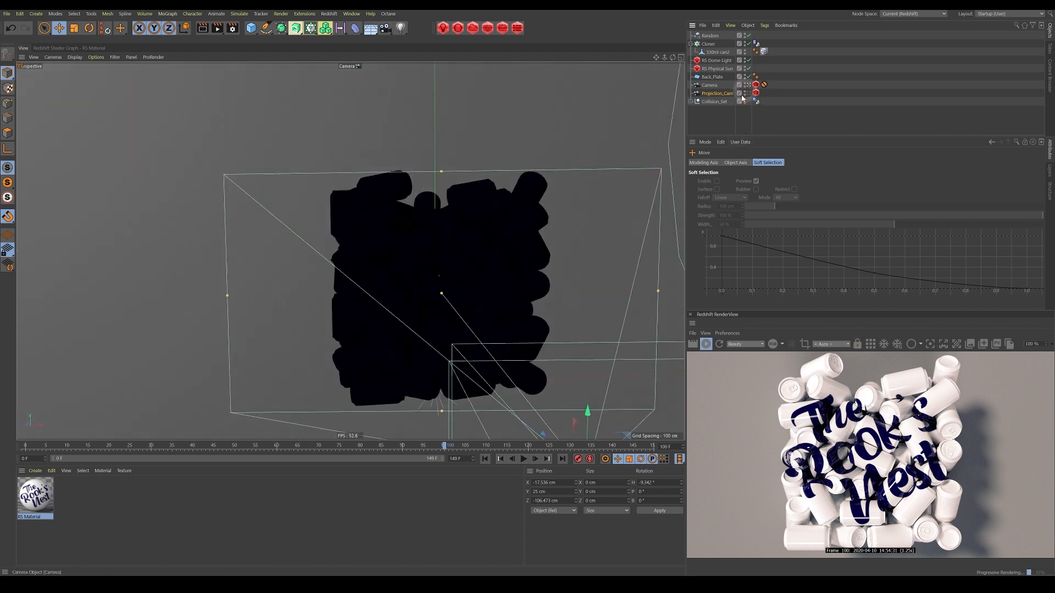
pyautogui.keyDown('alt'); pyautogui.moveTo(403, 278); pyautogui.dragTo(460, 244, button='right'); pyautogui.keyUp('alt')
pyautogui.keyDown('alt'); pyautogui.moveTo(460, 244); pyautogui.dragTo(421, 260); pyautogui.keyUp('alt')
pyautogui.keyDown('alt'); pyautogui.moveTo(422, 260); pyautogui.dragTo(368, 263, button='right'); pyautogui.keyUp('alt')
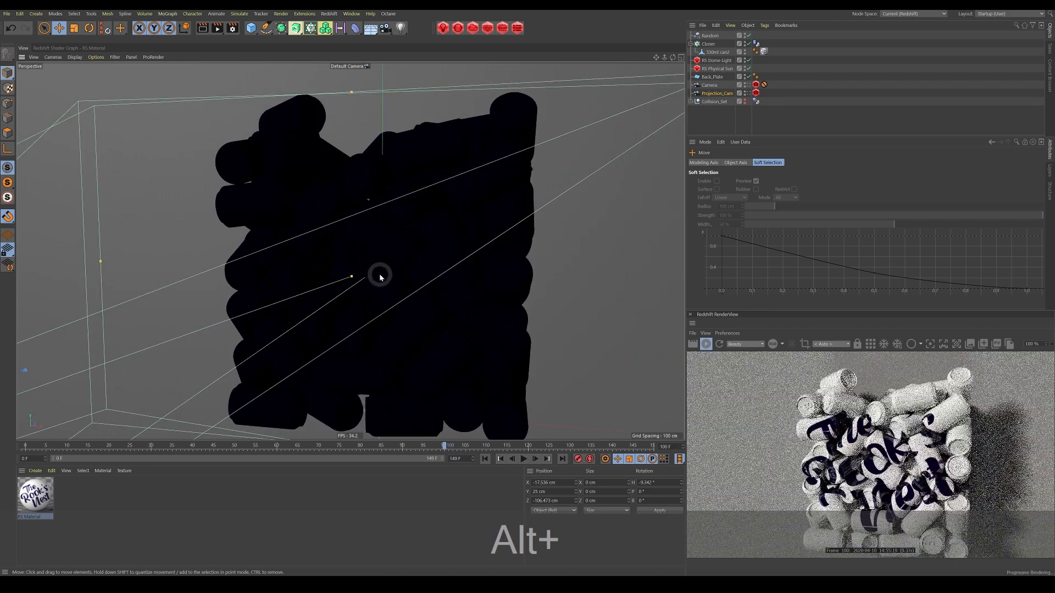
pyautogui.keyDown('alt'); pyautogui.moveTo(380, 276); pyautogui.dragTo(378, 234, button='middle'); pyautogui.keyUp('alt')
pyautogui.keyDown('alt'); pyautogui.moveTo(378, 234); pyautogui.dragTo(433, 286); pyautogui.keyUp('alt')
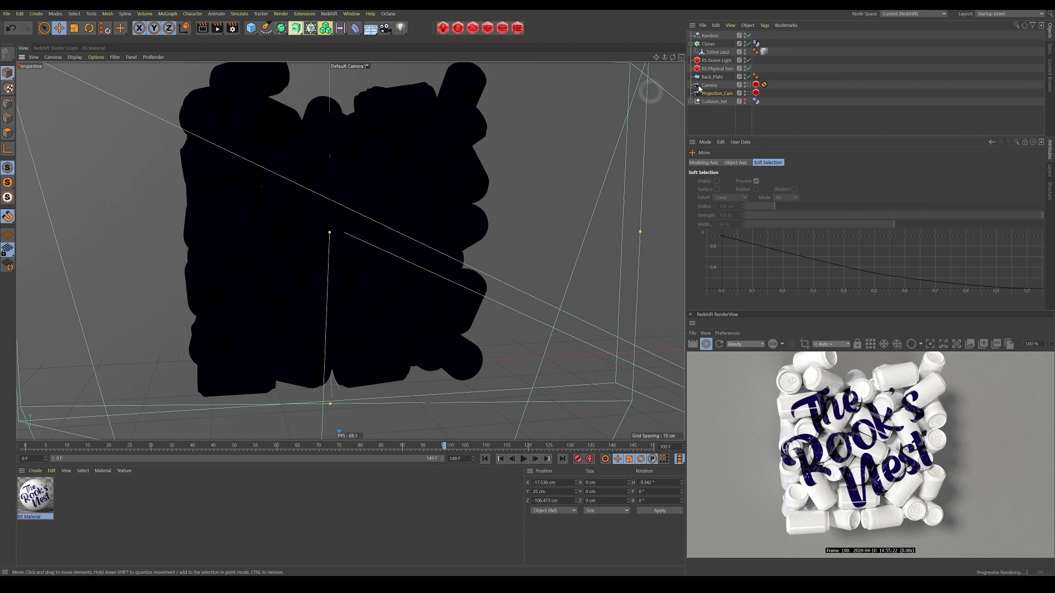
pyautogui.click(747, 85)
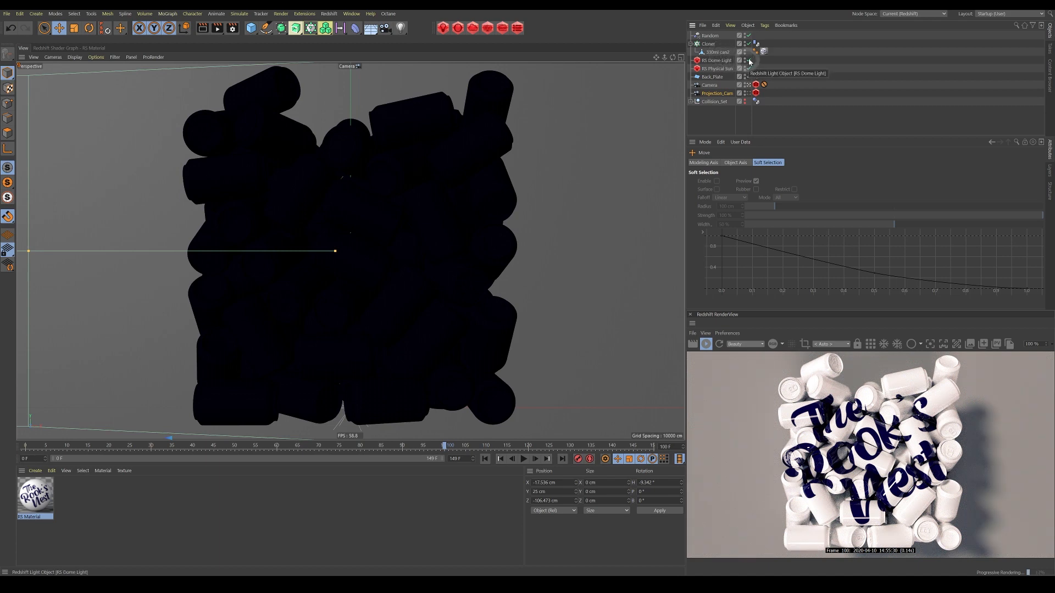
# Set the projection of the can's material tag to Camera Mapping
pyautogui.click(764, 52)
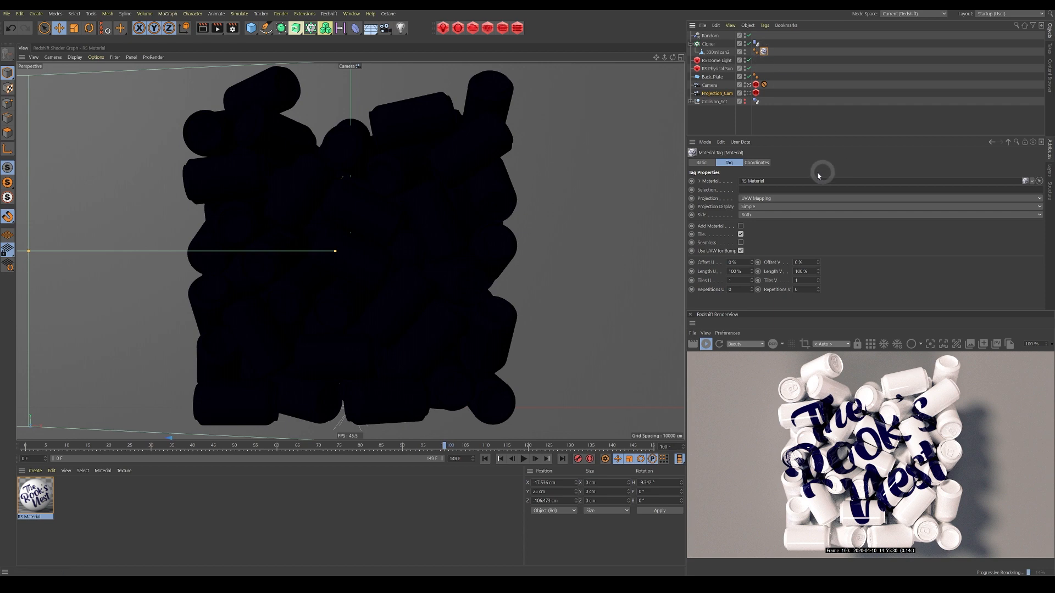
pyautogui.click(764, 198)
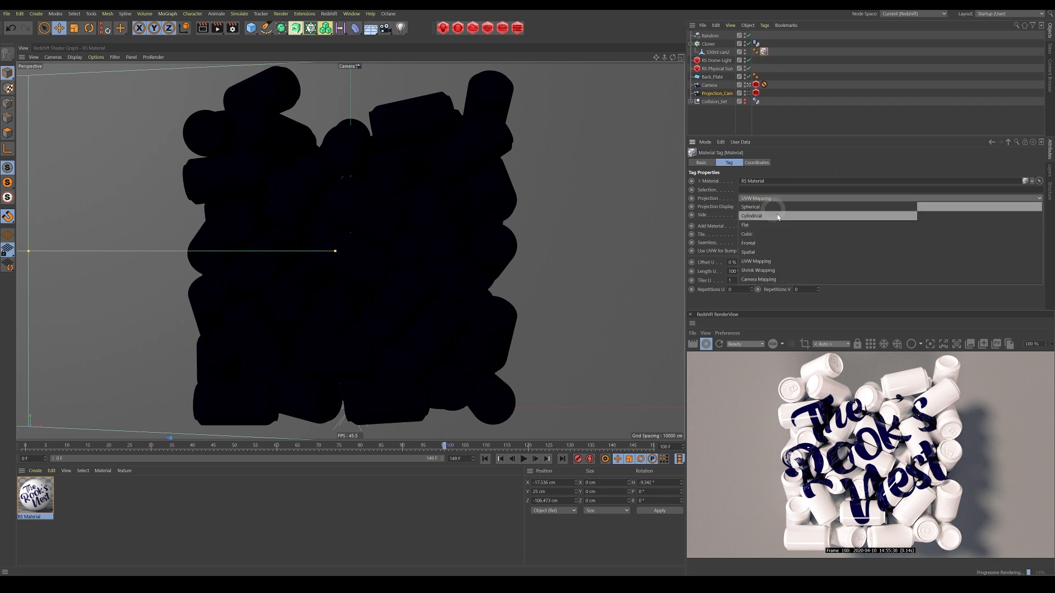
pyautogui.click(769, 279)
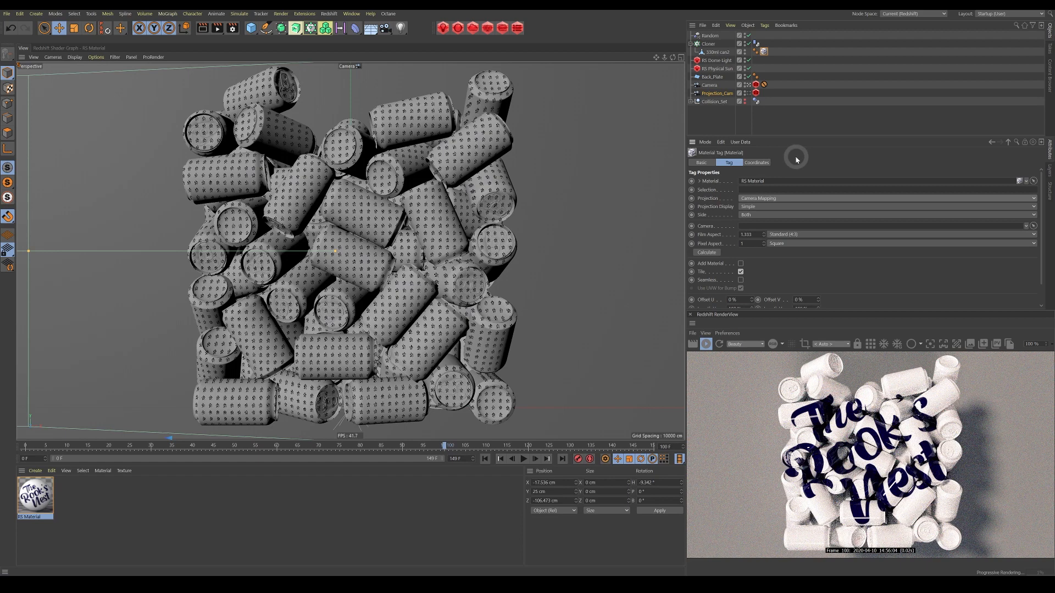
# Add a Texture node below the Camera Map in the RS Material's shader graph and show its general settings
pyautogui.doubleClick(41, 493)
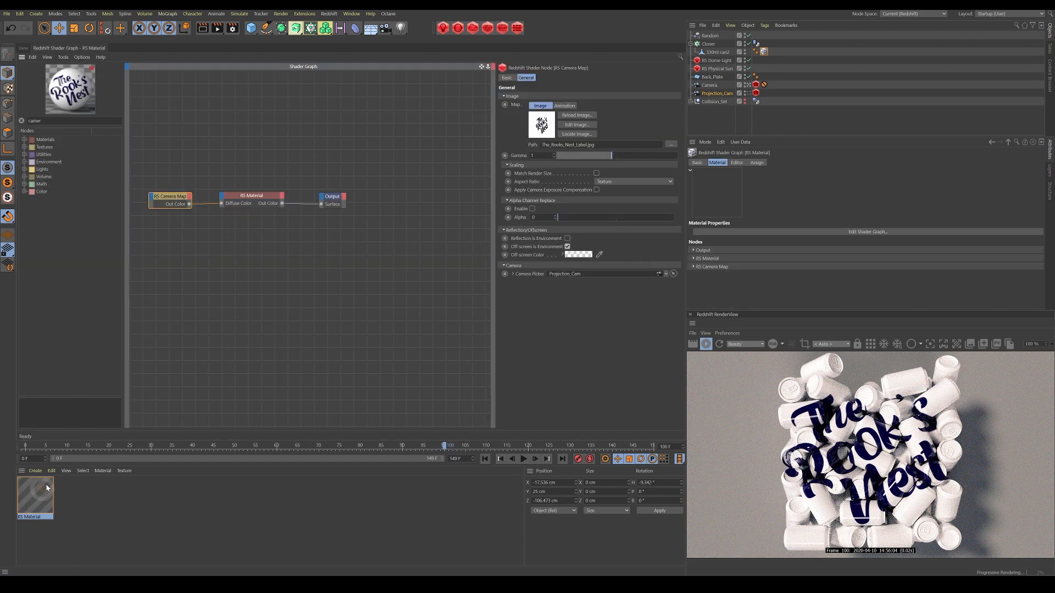
pyautogui.moveTo(176, 203); pyautogui.dragTo(179, 190)
pyautogui.click(55, 121)
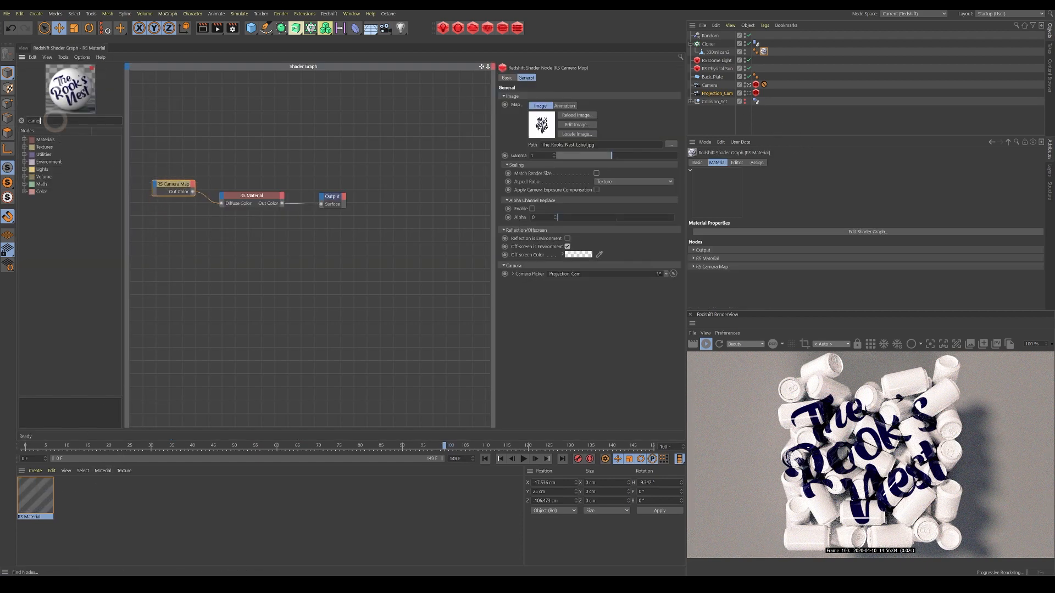
pyautogui.press('BackSpace')
pyautogui.press('BackSpace')
pyautogui.press('BackSpace')
pyautogui.press('BackSpace')
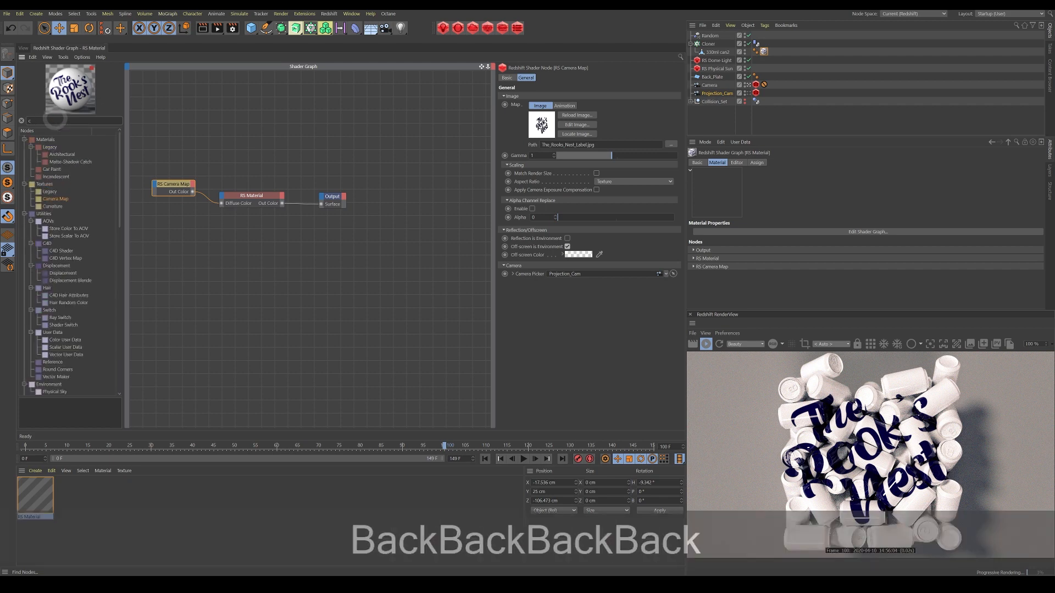
pyautogui.press('BackSpace')
pyautogui.write('textu')
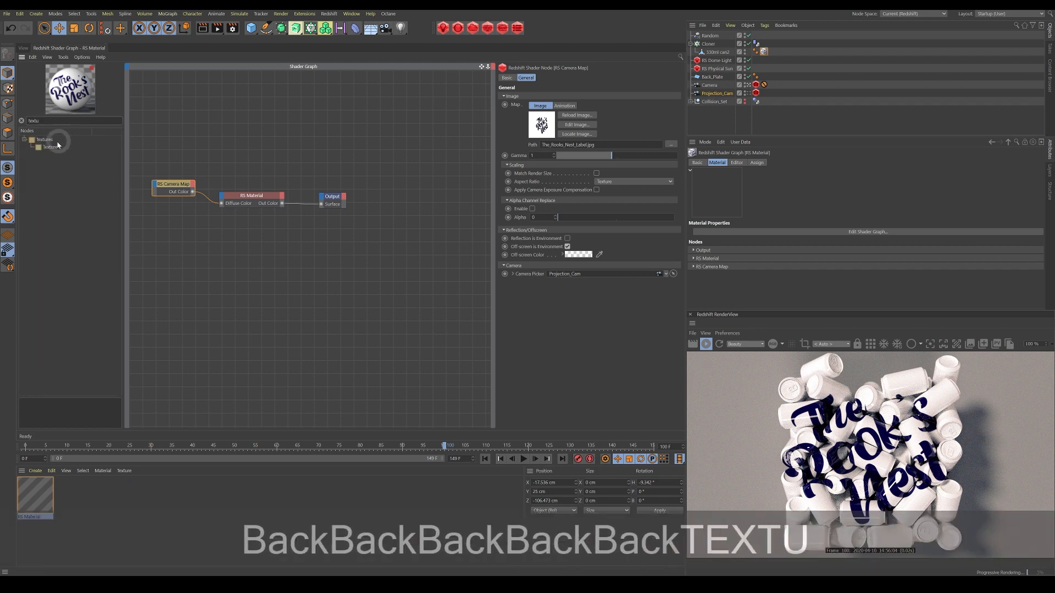
pyautogui.moveTo(49, 147); pyautogui.dragTo(170, 231)
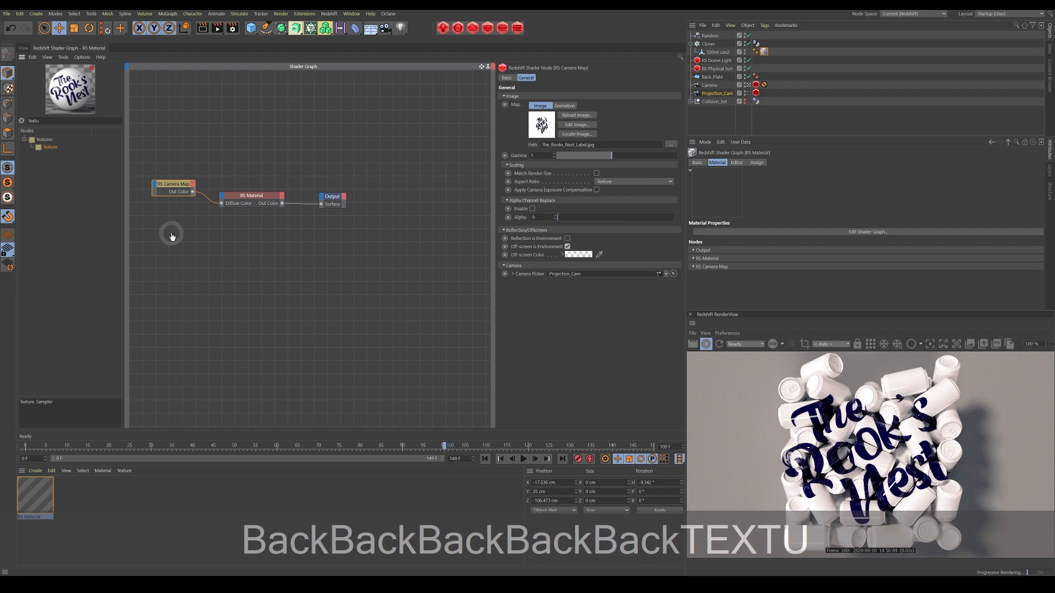
pyautogui.click(532, 77)
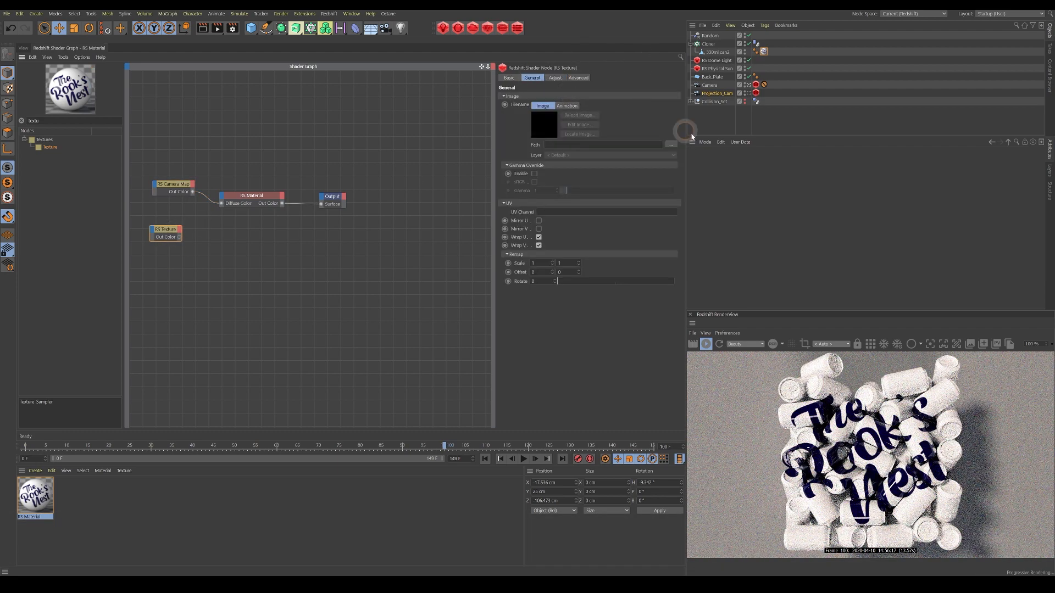
# Load the The_Rooks_Nest_Label image into the Texture node and connect it to the RS Material's Diffuse Color in place of the Camera Map
pyautogui.click(670, 144)
pyautogui.click(98, 132)
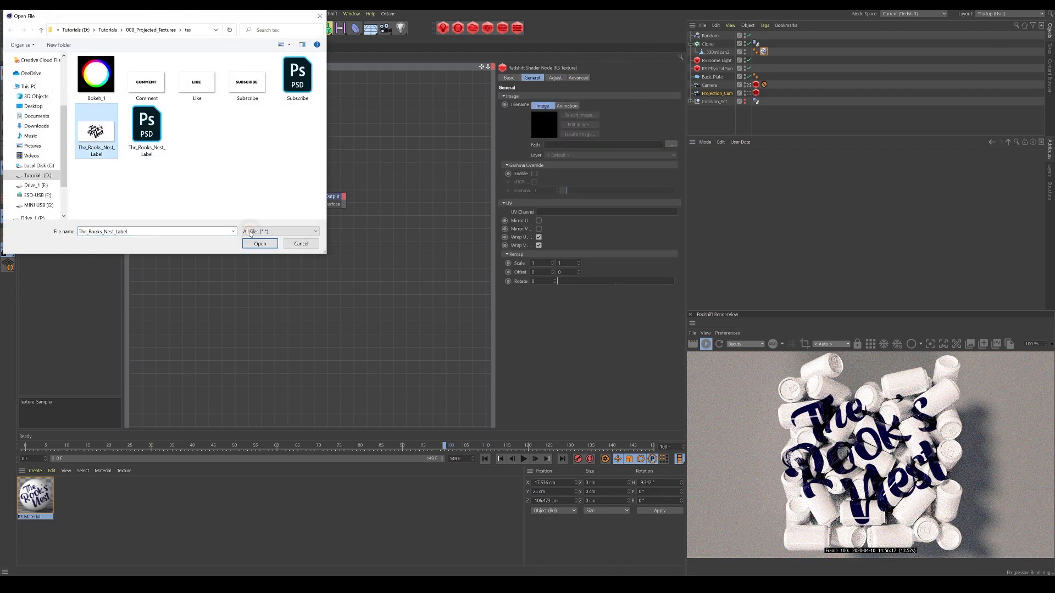
pyautogui.click(256, 240)
pyautogui.moveTo(179, 236); pyautogui.dragTo(250, 203)
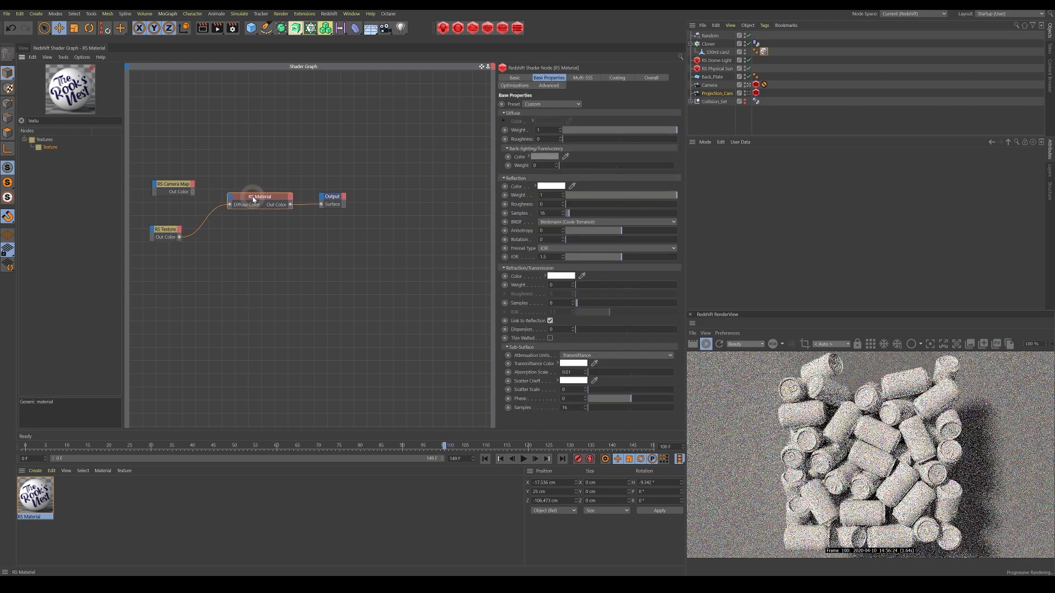
pyautogui.click(165, 231)
pyautogui.moveTo(165, 233); pyautogui.dragTo(180, 235)
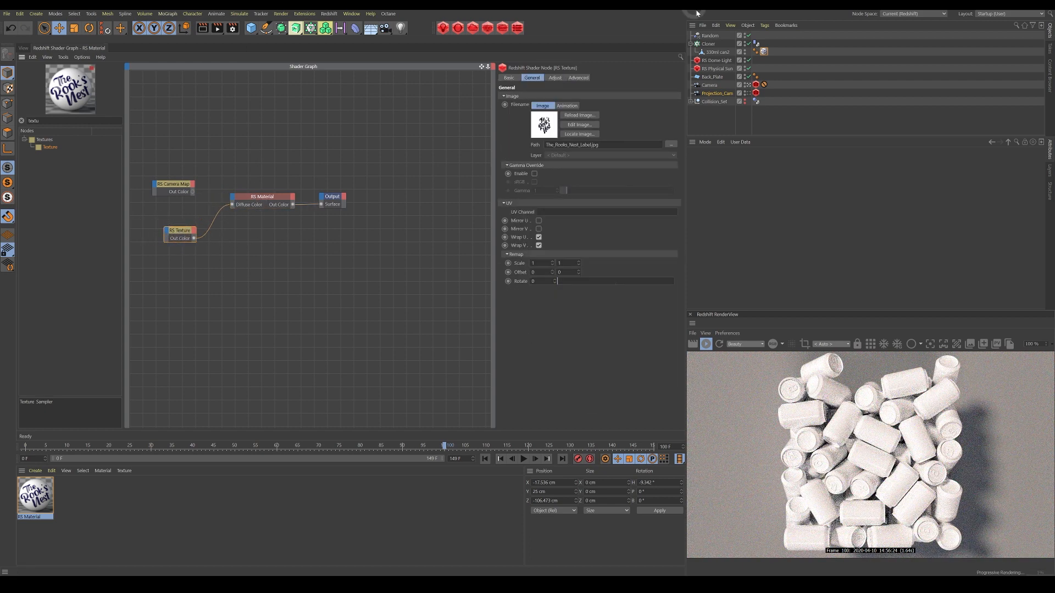
# Set the Cloner's Instance Mode to Instance and refresh the RenderView
pyautogui.click(22, 49)
pyautogui.click(708, 44)
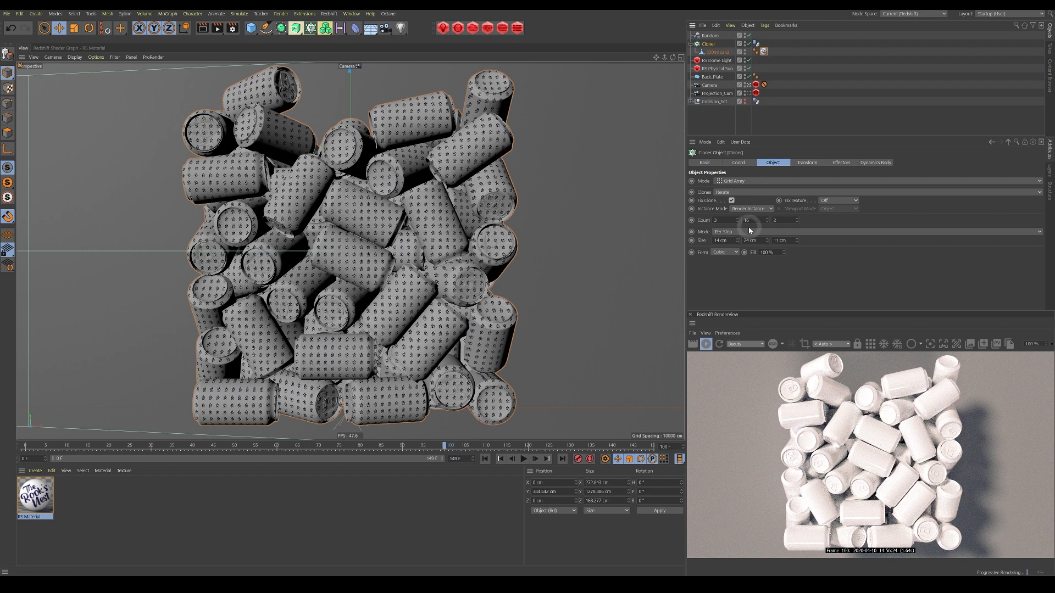
pyautogui.click(752, 210)
pyautogui.click(719, 346)
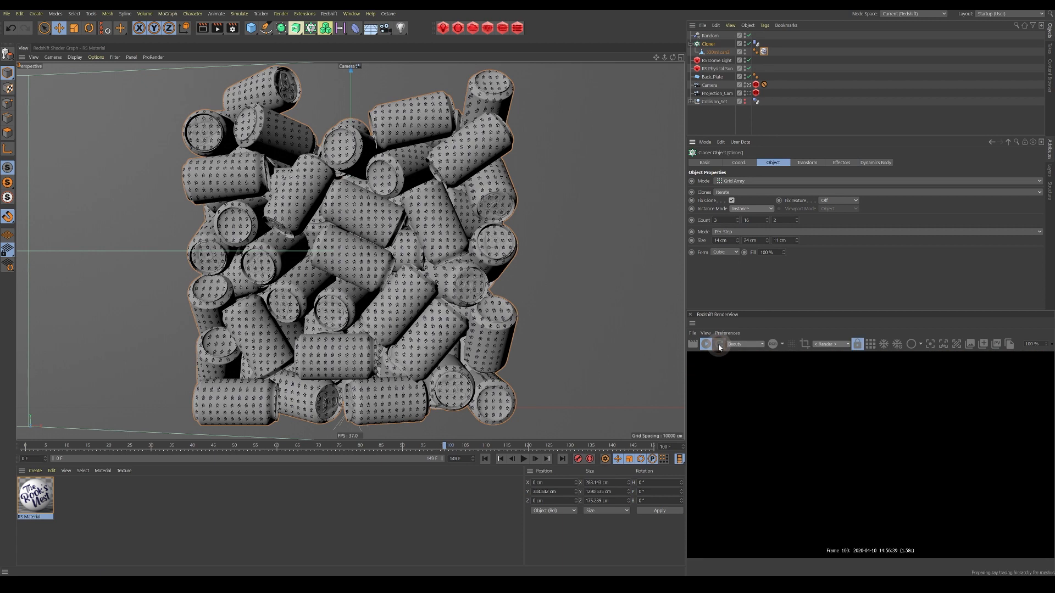
# Assign Projection_Cam as the camera of the can's material tag and set its film aspect to HDTV (16:9)
pyautogui.click(764, 51)
pyautogui.moveTo(716, 95); pyautogui.dragTo(759, 225)
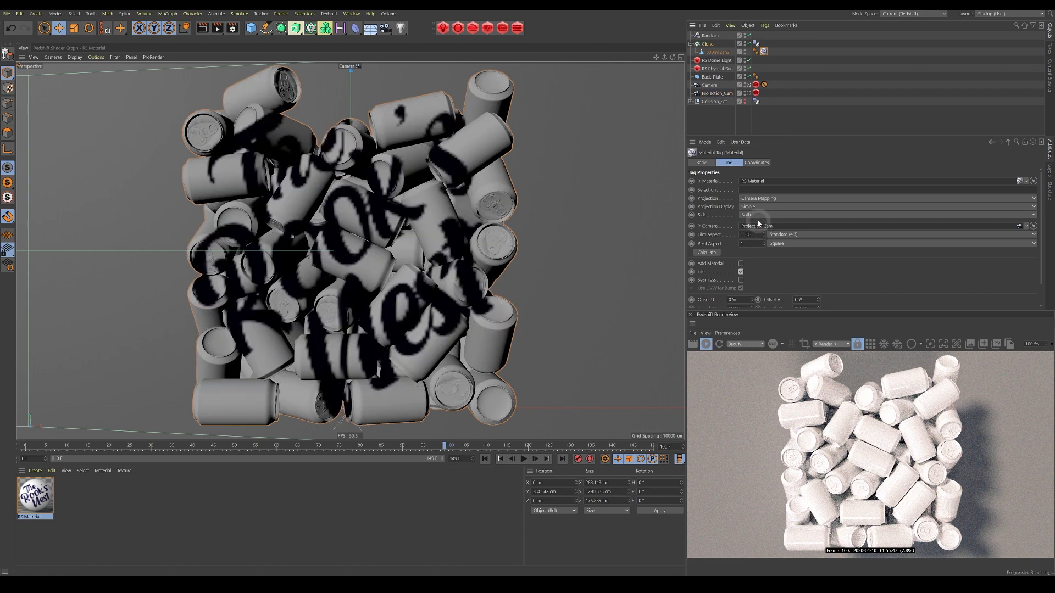
pyautogui.click(791, 234)
pyautogui.click(806, 269)
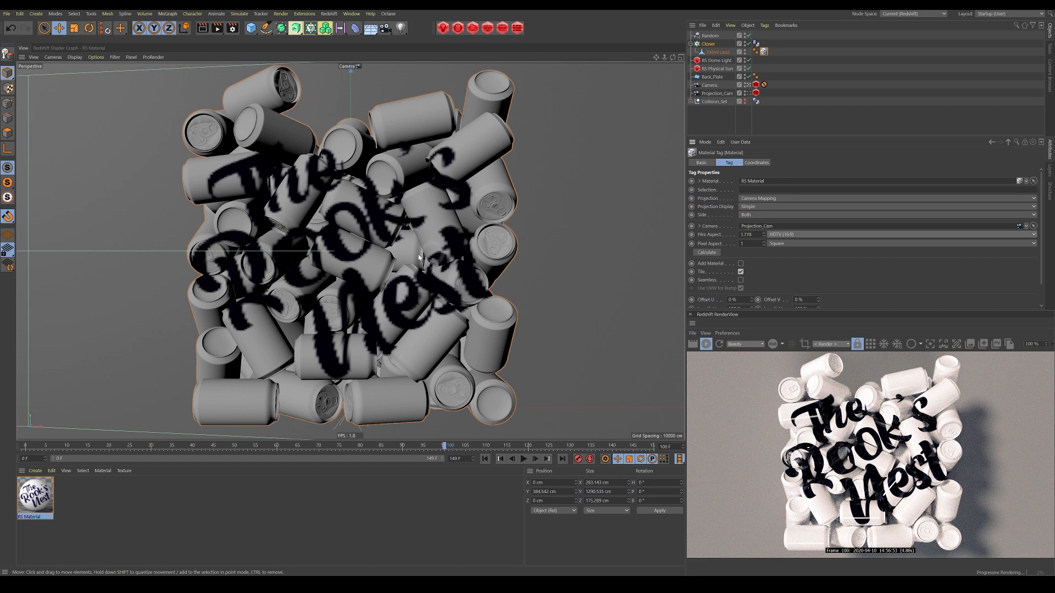
# Review the Cloner and its can, then examine the falling cans' starting column at frame 0 through the default camera
pyautogui.click(708, 45)
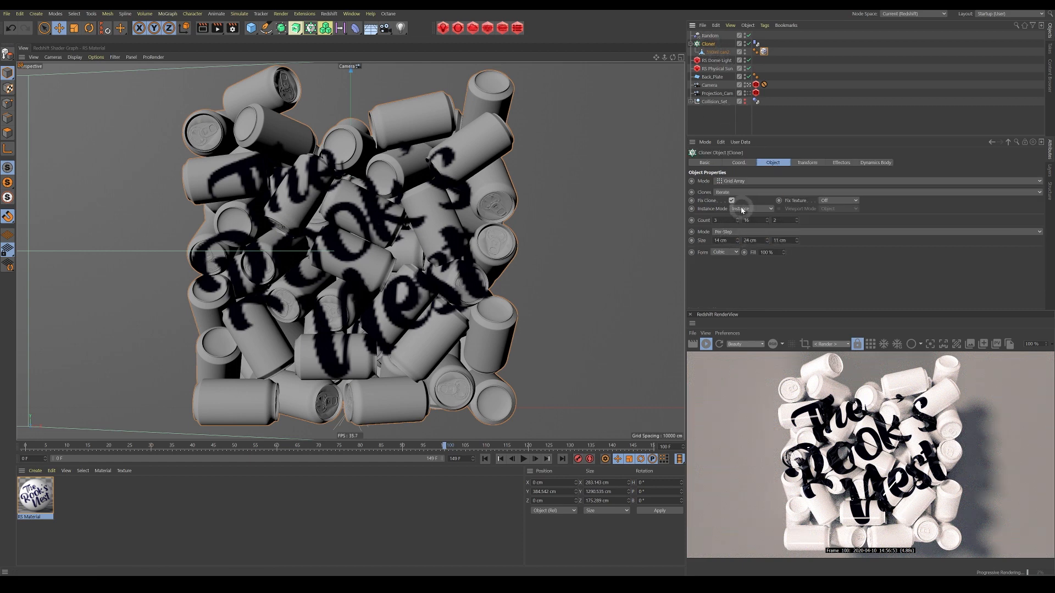
pyautogui.click(714, 51)
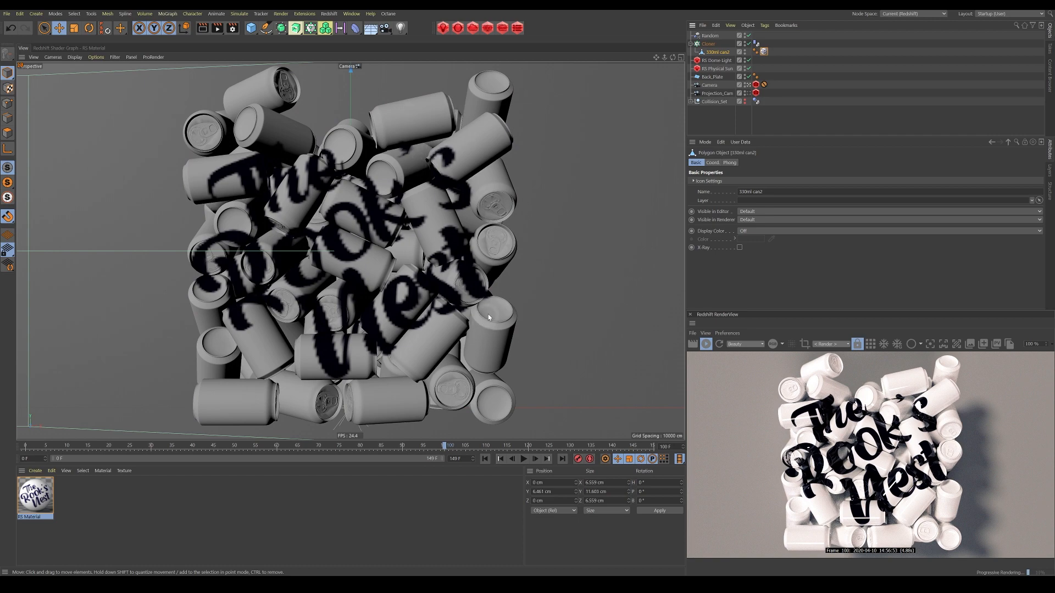
pyautogui.click(486, 461)
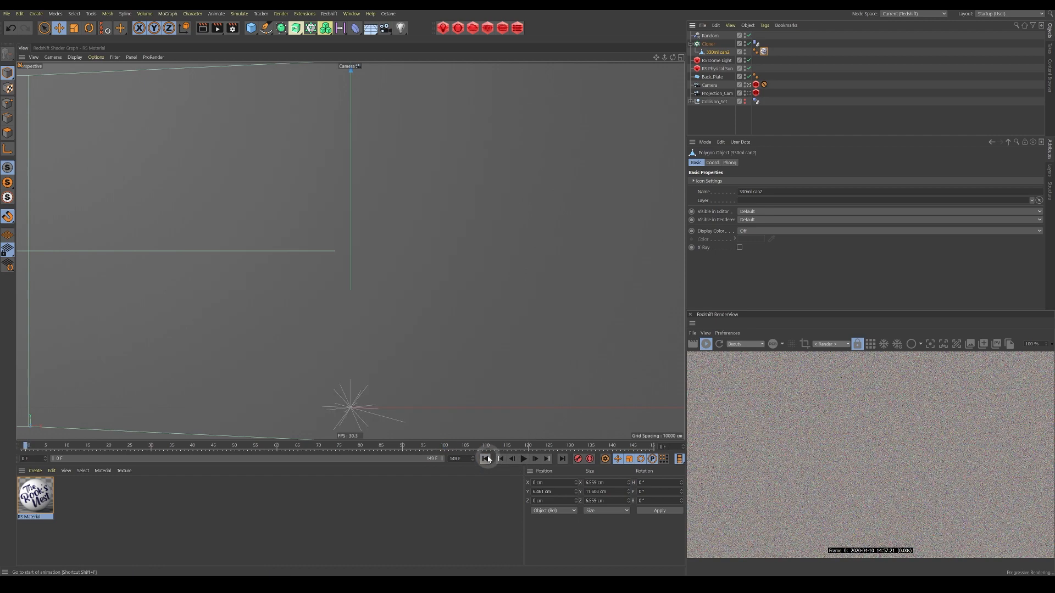
pyautogui.click(749, 85)
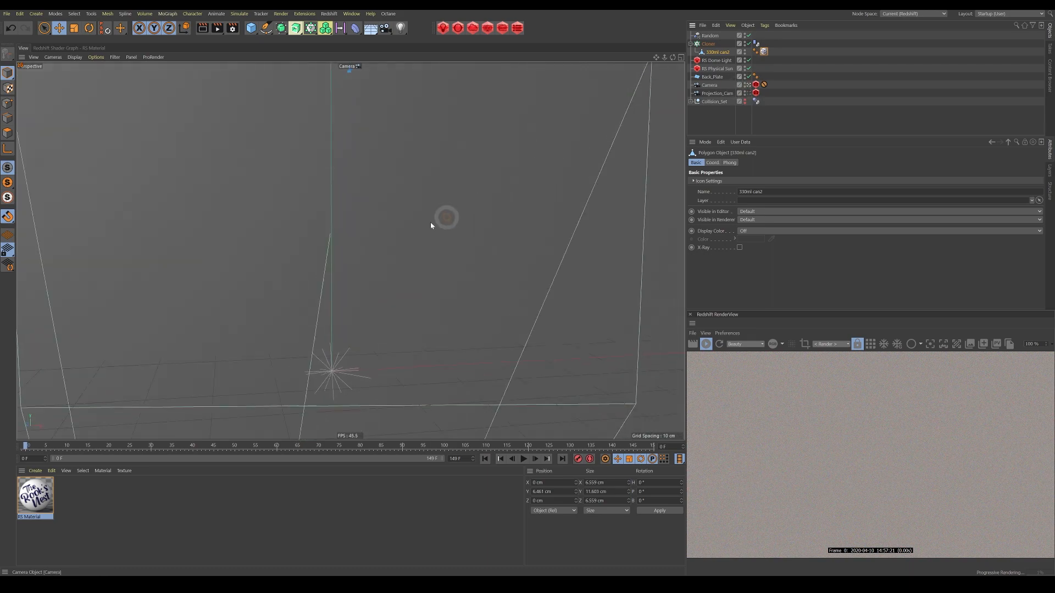
pyautogui.keyDown('alt'); pyautogui.moveTo(452, 179); pyautogui.dragTo(466, 239, button='middle'); pyautogui.keyUp('alt')
pyautogui.keyDown('alt'); pyautogui.moveTo(466, 240); pyautogui.dragTo(471, 199, button='right'); pyautogui.keyUp('alt')
pyautogui.keyDown('alt'); pyautogui.moveTo(470, 199); pyautogui.dragTo(451, 238, button='middle'); pyautogui.keyUp('alt')
pyautogui.keyDown('alt'); pyautogui.moveTo(451, 238); pyautogui.dragTo(350, 249, button='right'); pyautogui.keyUp('alt')
pyautogui.keyDown('alt'); pyautogui.moveTo(470, 201); pyautogui.dragTo(455, 283, button='middle'); pyautogui.keyUp('alt')
pyautogui.keyDown('alt'); pyautogui.moveTo(455, 284); pyautogui.dragTo(418, 291, button='right'); pyautogui.keyUp('alt')
pyautogui.keyDown('alt'); pyautogui.moveTo(438, 294); pyautogui.dragTo(445, 320); pyautogui.keyUp('alt')
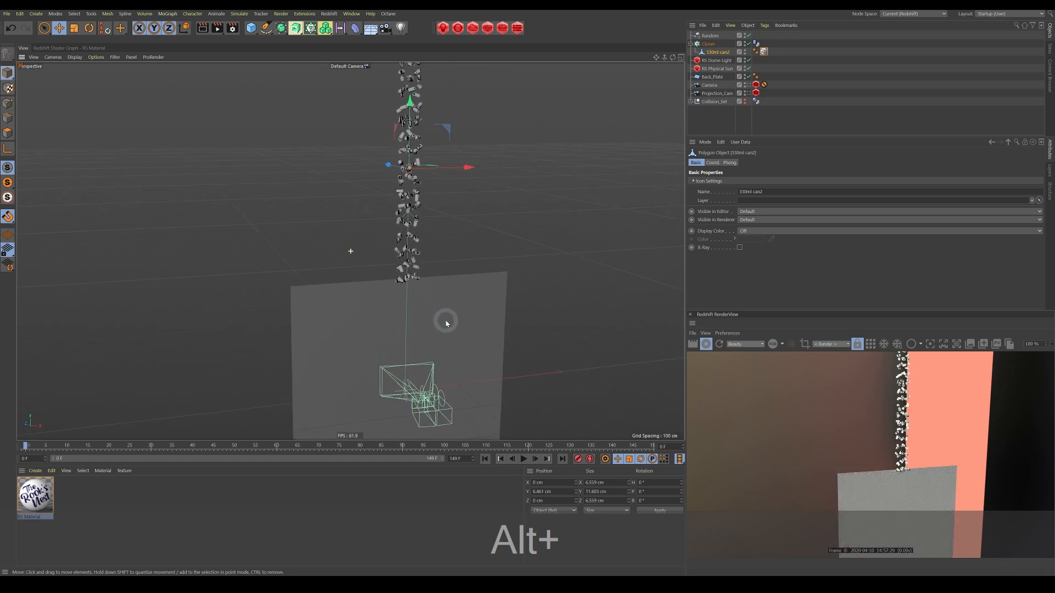
pyautogui.click(777, 116)
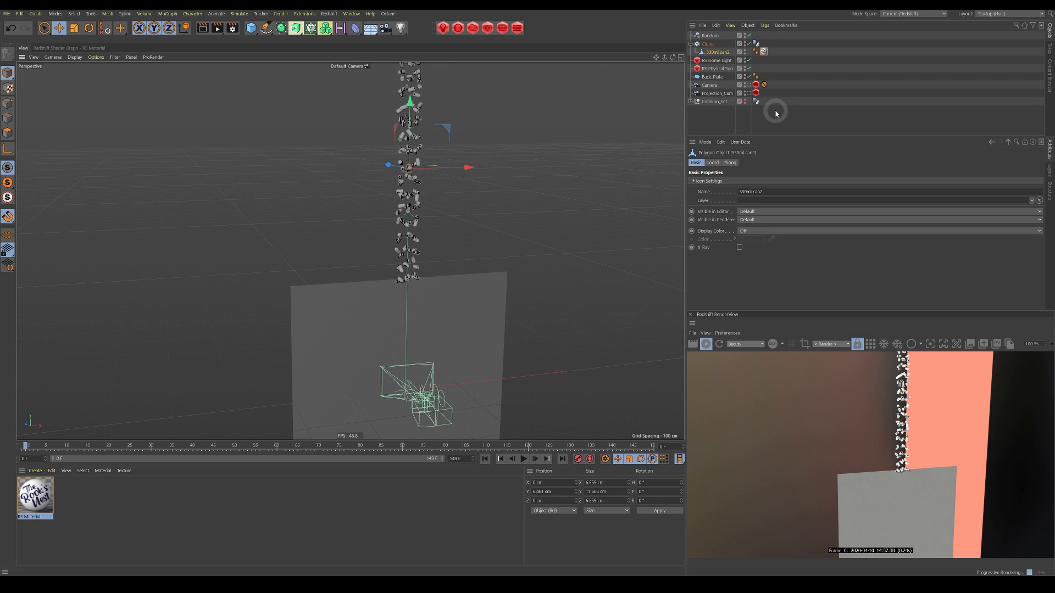
# Duplicate the Cloner with its can and disable the original Cloner
pyautogui.click(706, 44)
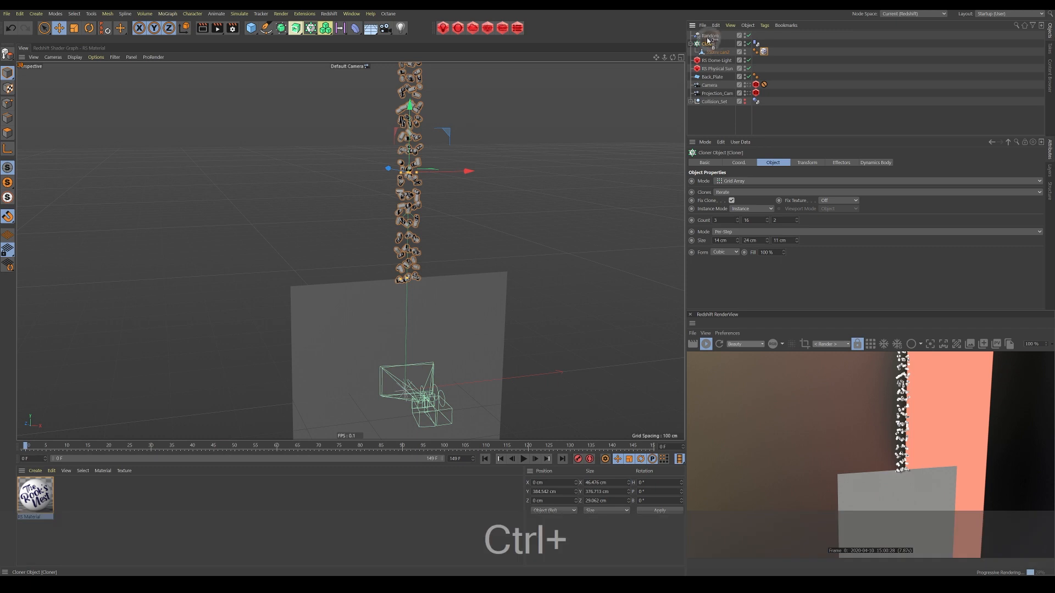
pyautogui.keyDown('ctrl'); pyautogui.moveTo(707, 39); pyautogui.dragTo(709, 42); pyautogui.keyUp('ctrl')
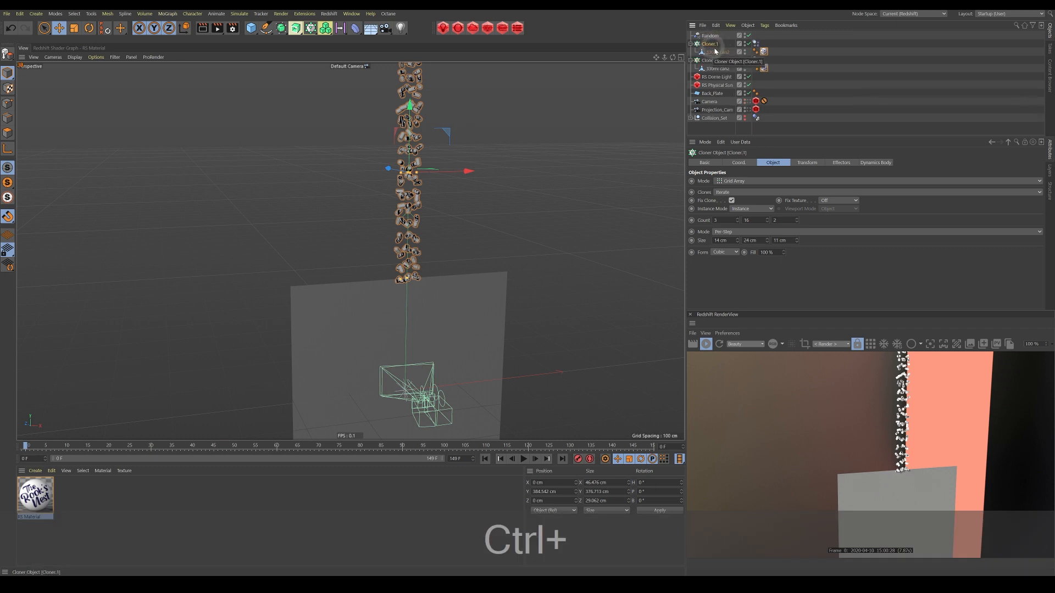
pyautogui.keyDown('alt'); pyautogui.click(744, 61); pyautogui.keyUp('alt')
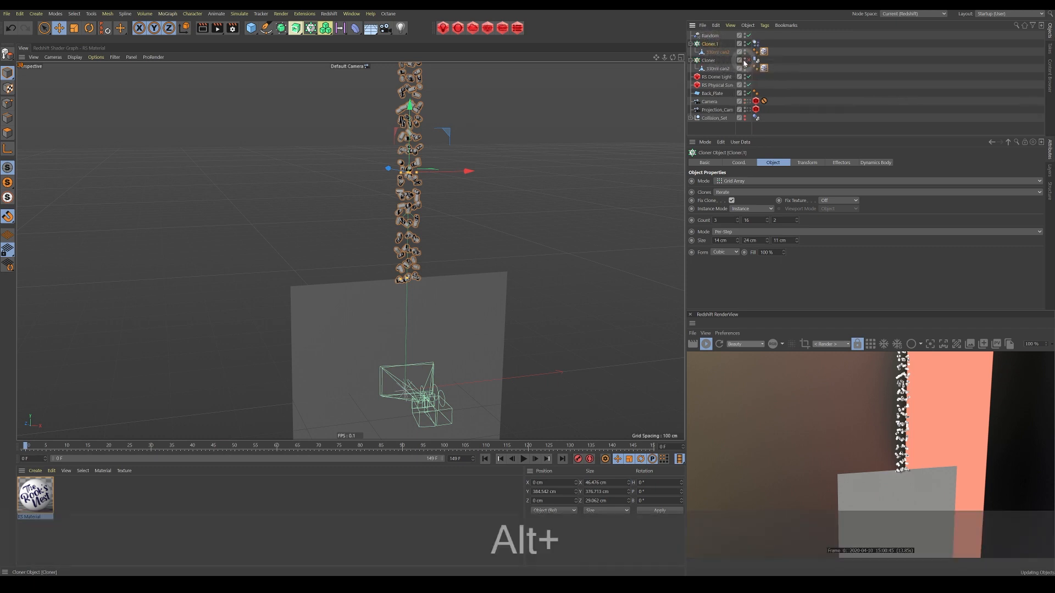
pyautogui.click(691, 60)
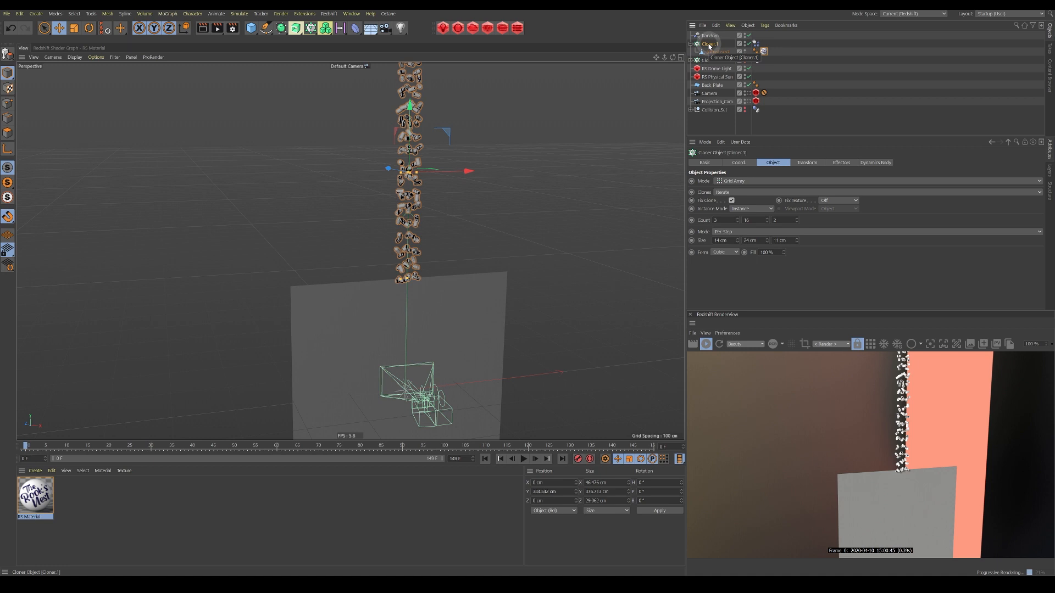
# Make the duplicate Cloner editable and look through its individual can objects
pyautogui.press('c')
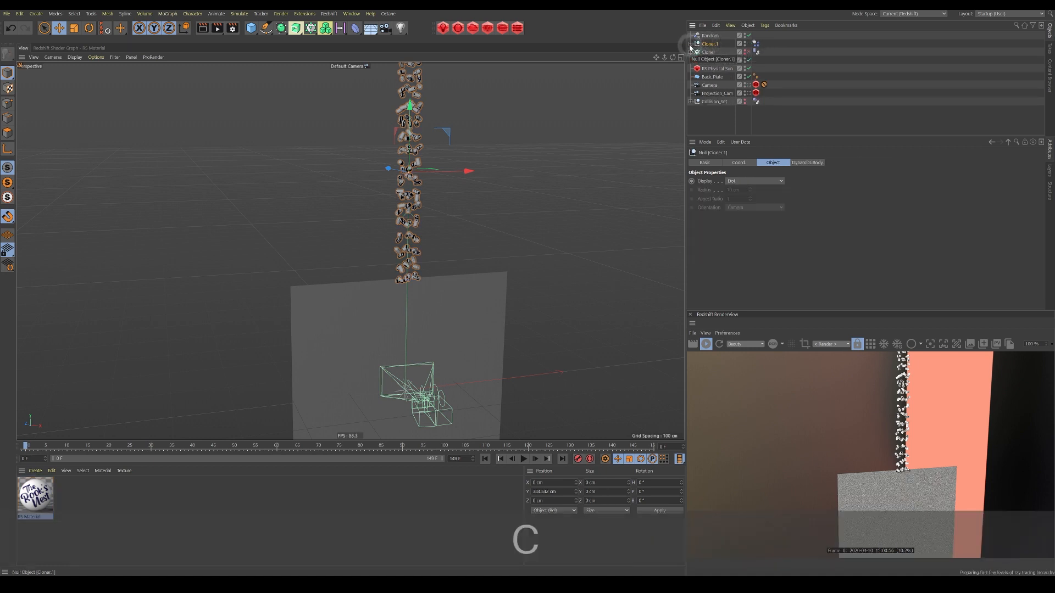
pyautogui.click(690, 44)
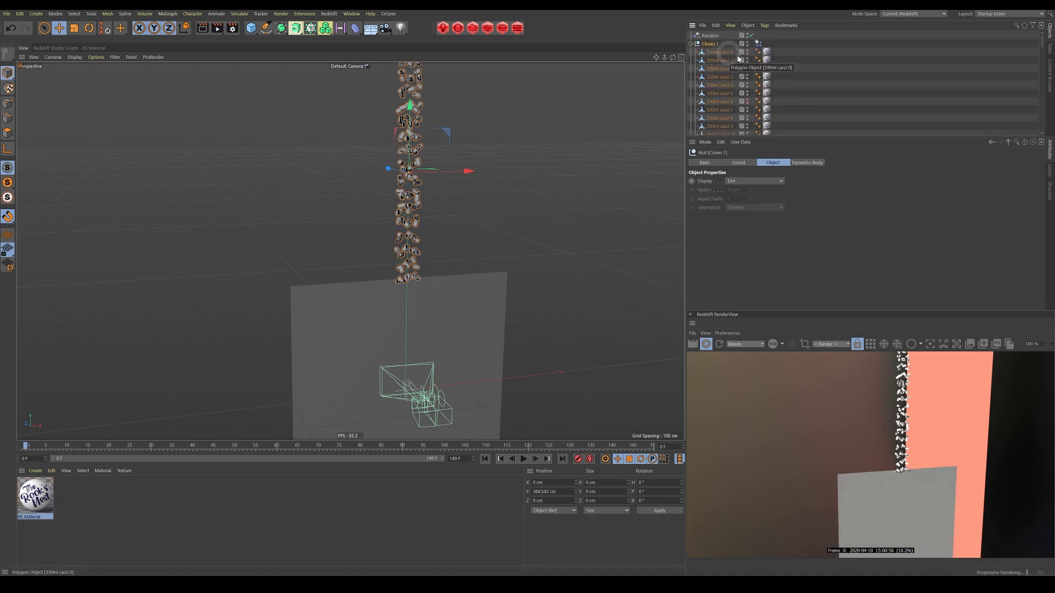
pyautogui.scroll(-10, 728, 75)
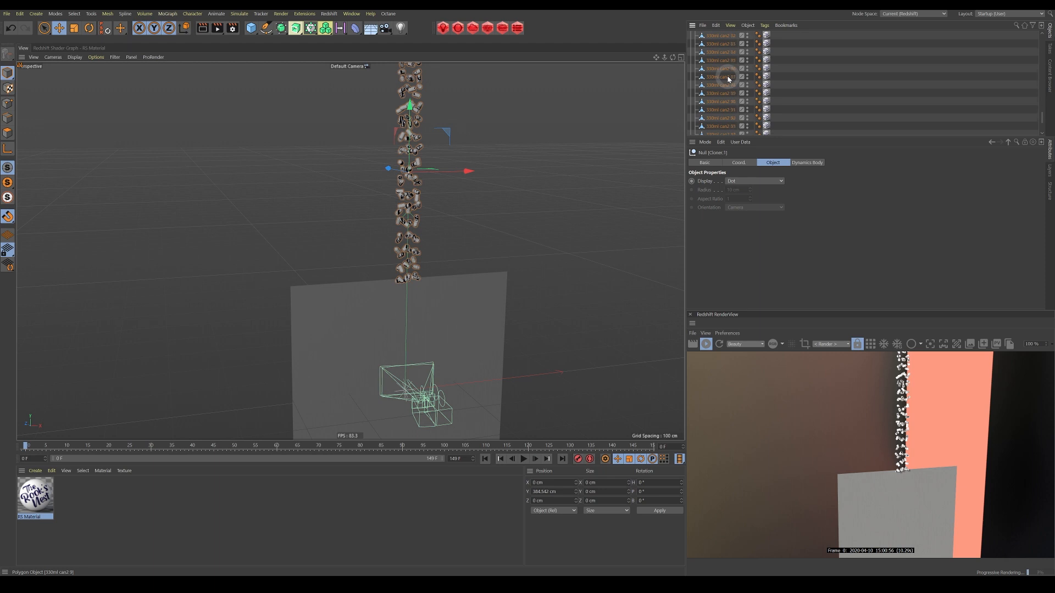
pyautogui.scroll(20, 729, 78)
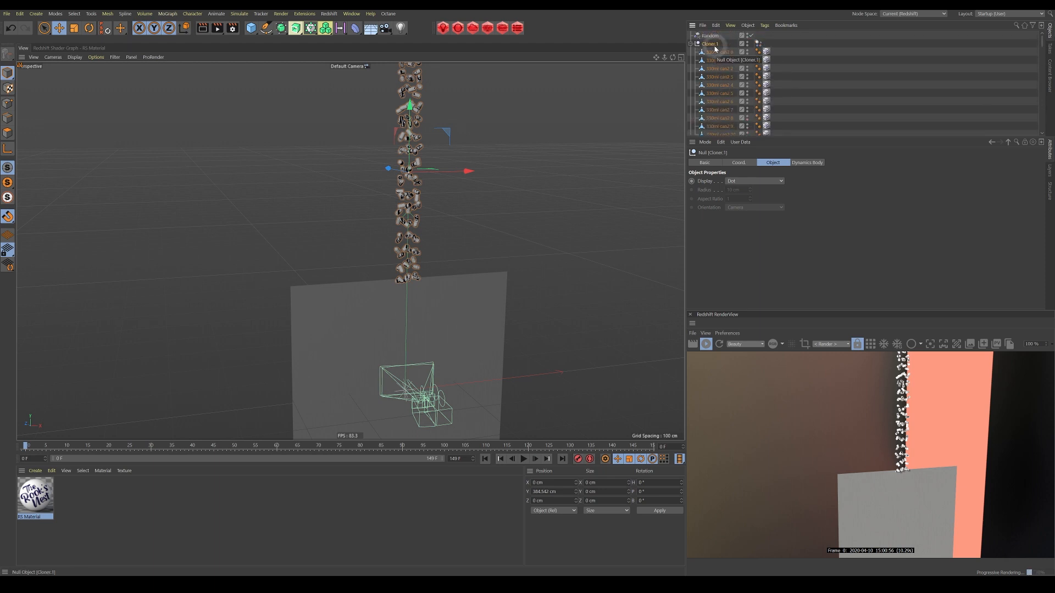
# Clear the object cache in the converted Cloner's Dynamics Body tag and bake the object from frame 0
pyautogui.click(759, 43)
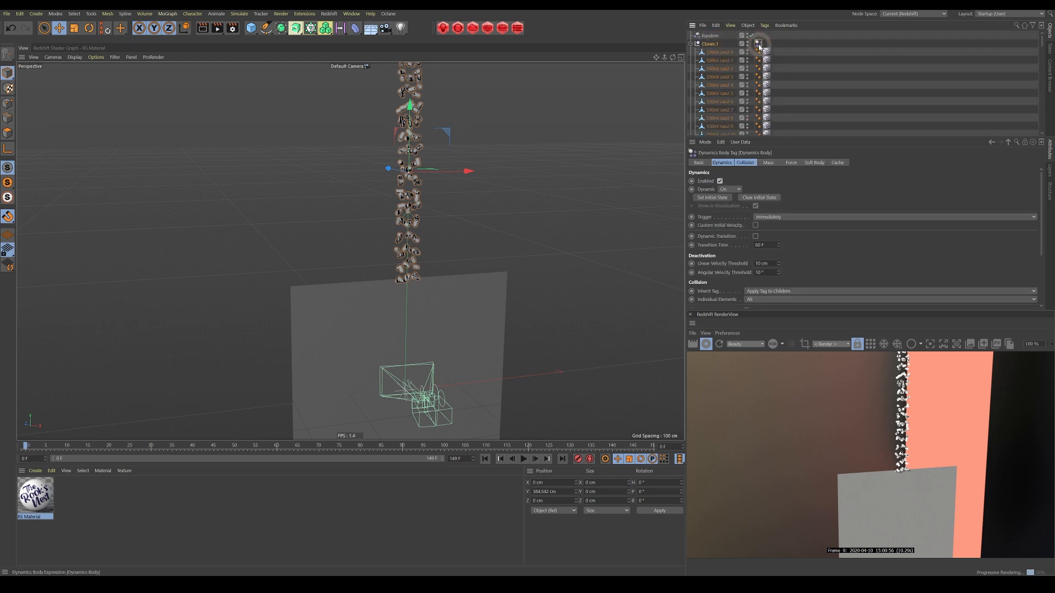
pyautogui.click(838, 162)
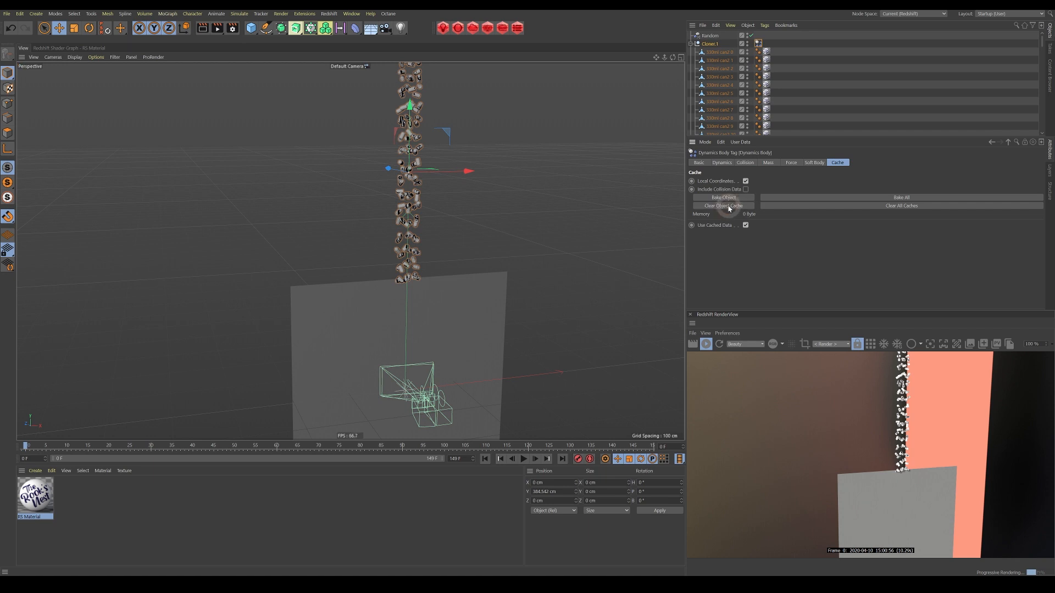
pyautogui.click(725, 46)
pyautogui.click(718, 44)
pyautogui.click(486, 459)
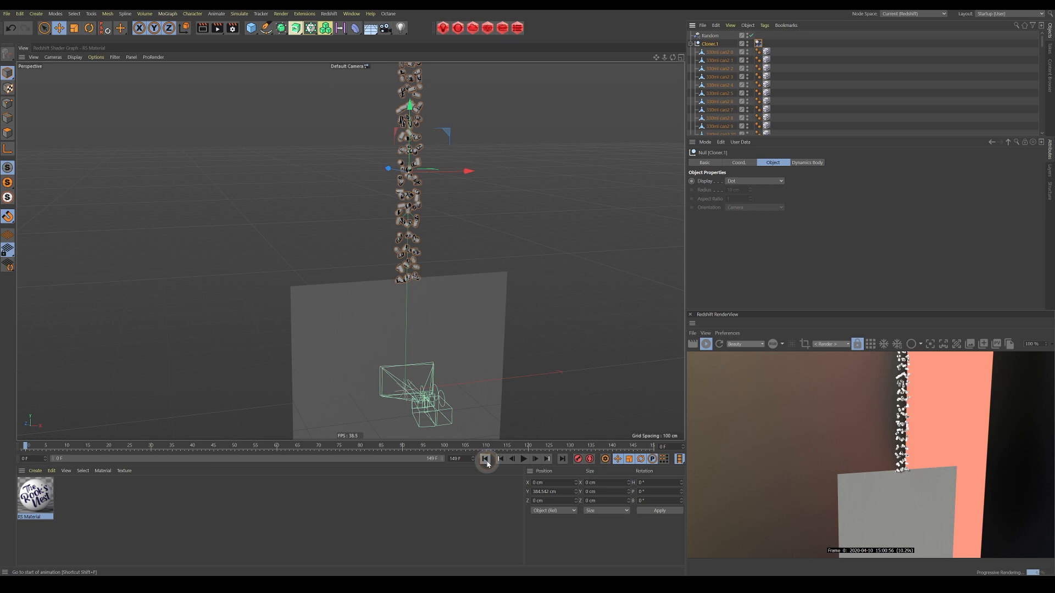
pyautogui.click(733, 214)
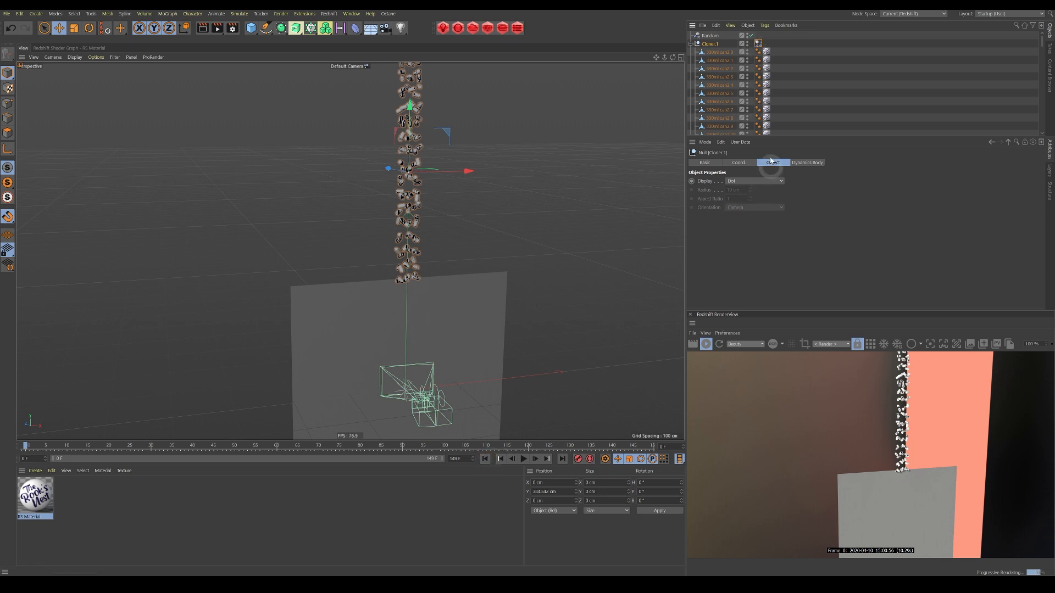
pyautogui.click(767, 93)
pyautogui.click(730, 198)
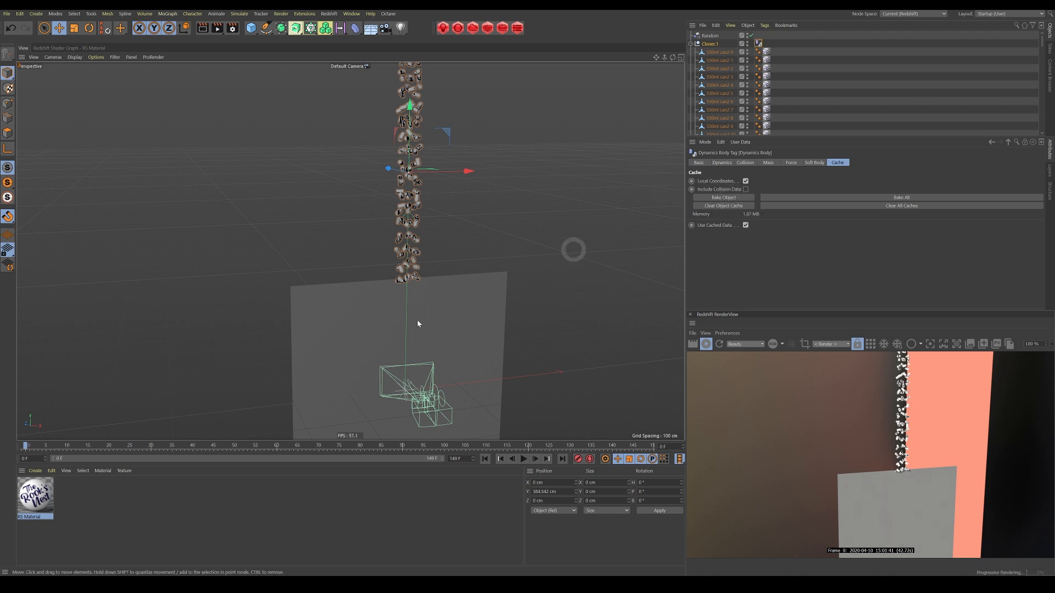
# Scrub through the baked can simulation and return to the Camera view, stopping at frame 105 to check the projected label
pyautogui.moveTo(39, 447); pyautogui.dragTo(411, 467)
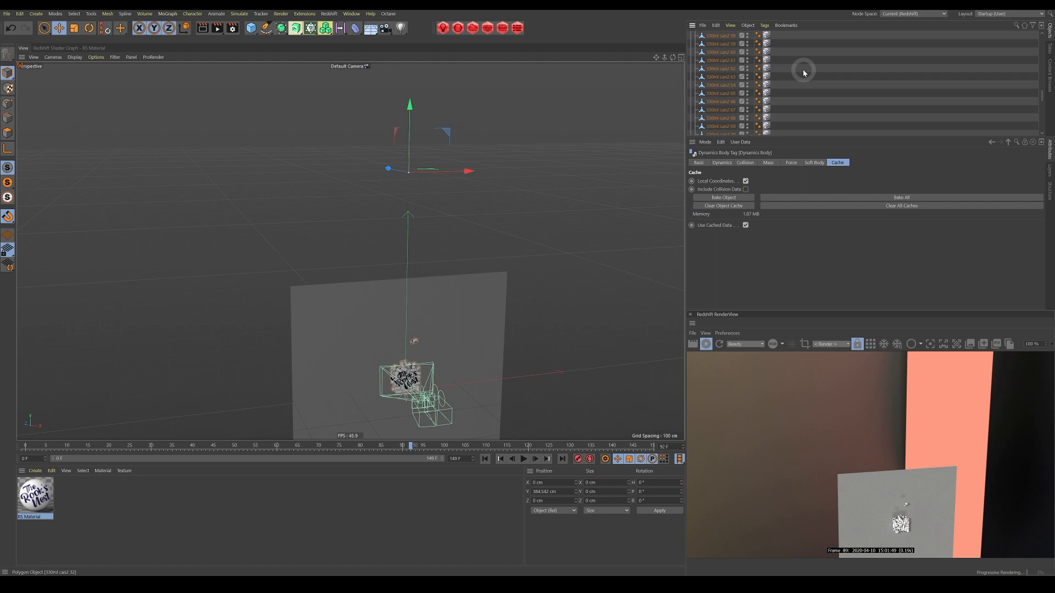
pyautogui.scroll(-10, 803, 69)
pyautogui.click(751, 115)
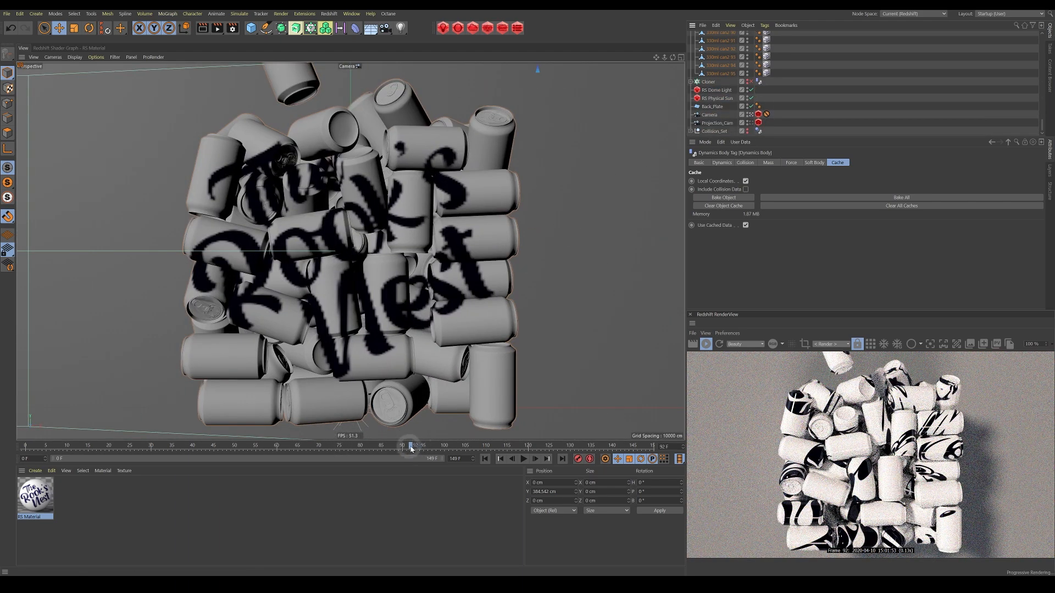
pyautogui.moveTo(409, 448); pyautogui.dragTo(46, 450)
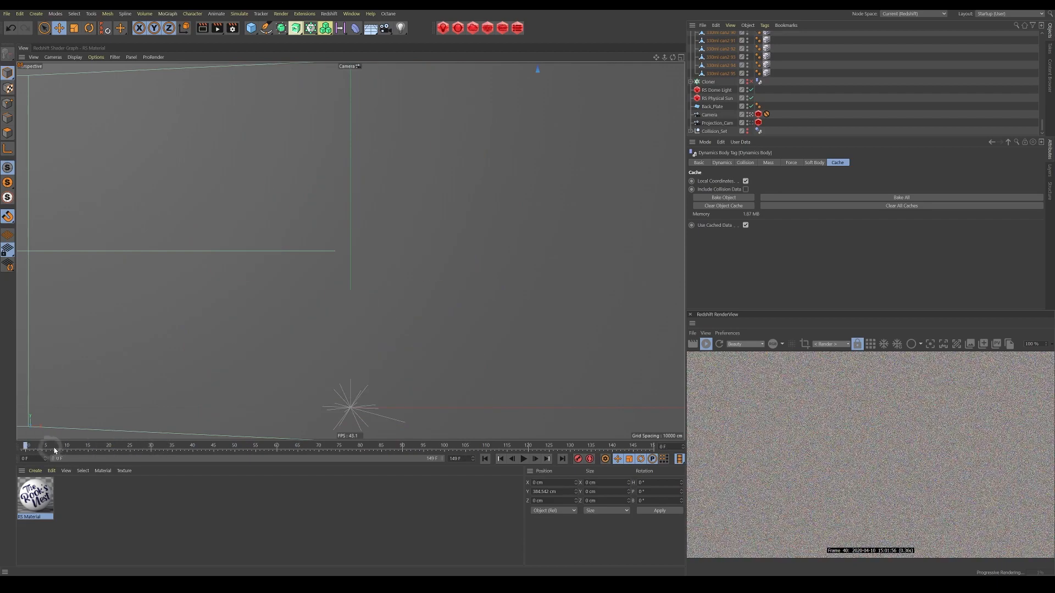
pyautogui.moveTo(131, 454); pyautogui.dragTo(465, 456)
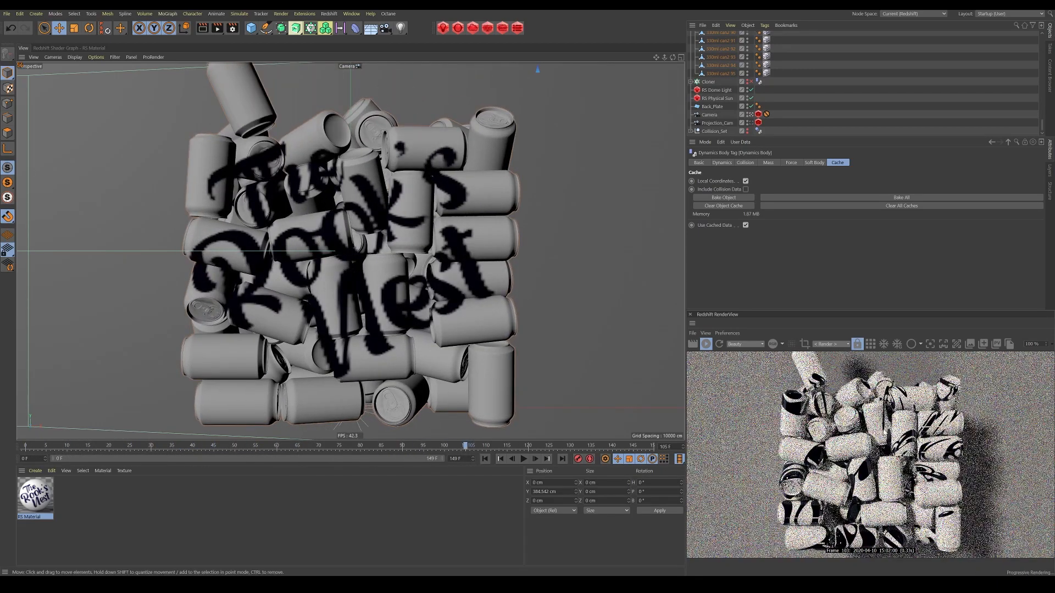
# Inspect the first can's material tag and refresh the RenderView at frames 105 and 46 to check the projection
pyautogui.moveTo(1043, 128); pyautogui.dragTo(1042, 37)
pyautogui.click(767, 52)
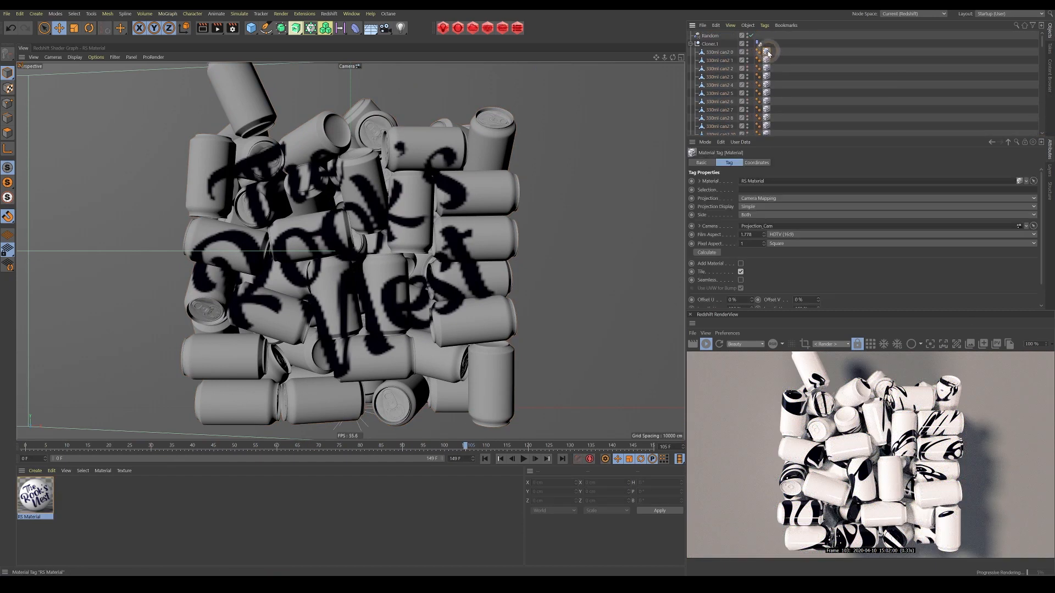
pyautogui.click(776, 51)
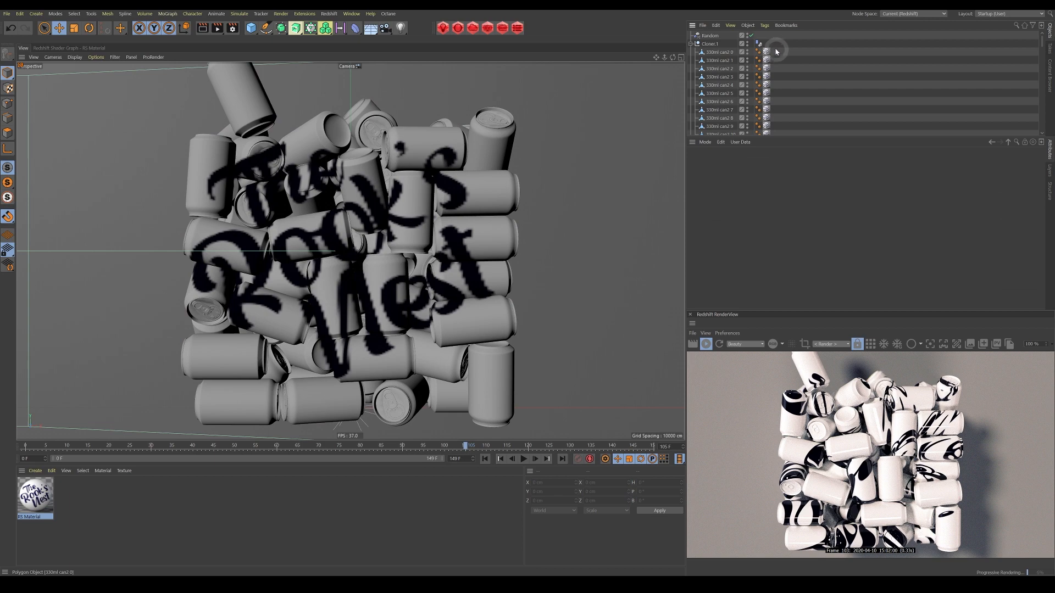
pyautogui.click(719, 345)
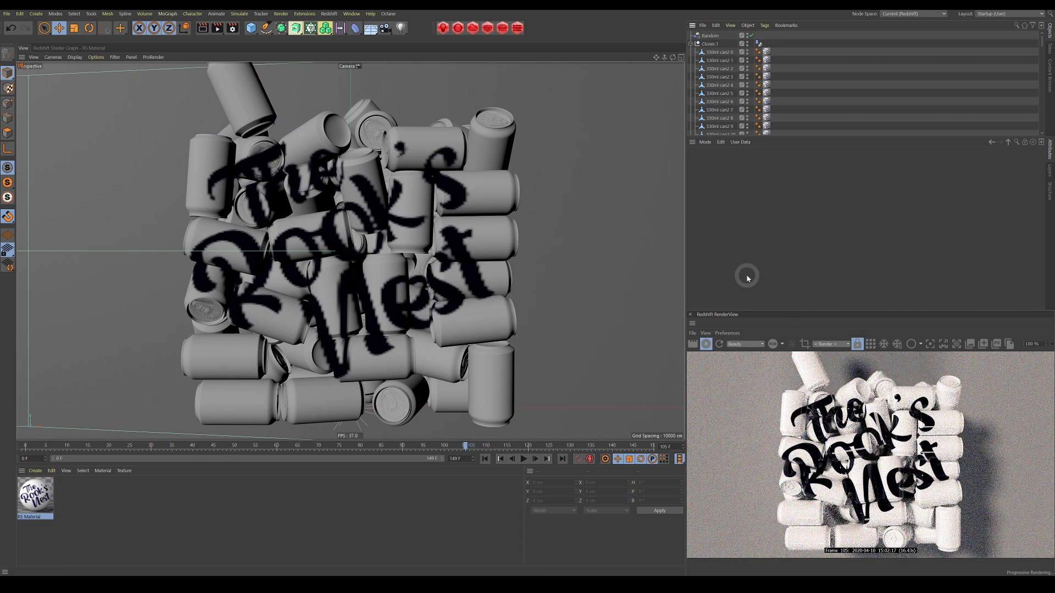
pyautogui.moveTo(466, 450); pyautogui.dragTo(218, 446)
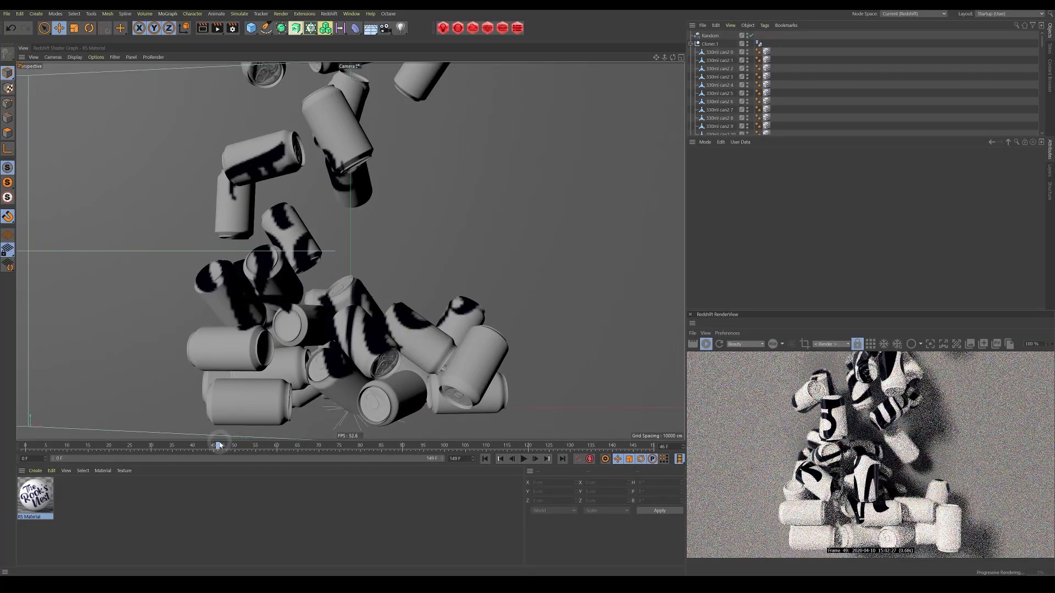
pyautogui.click(720, 347)
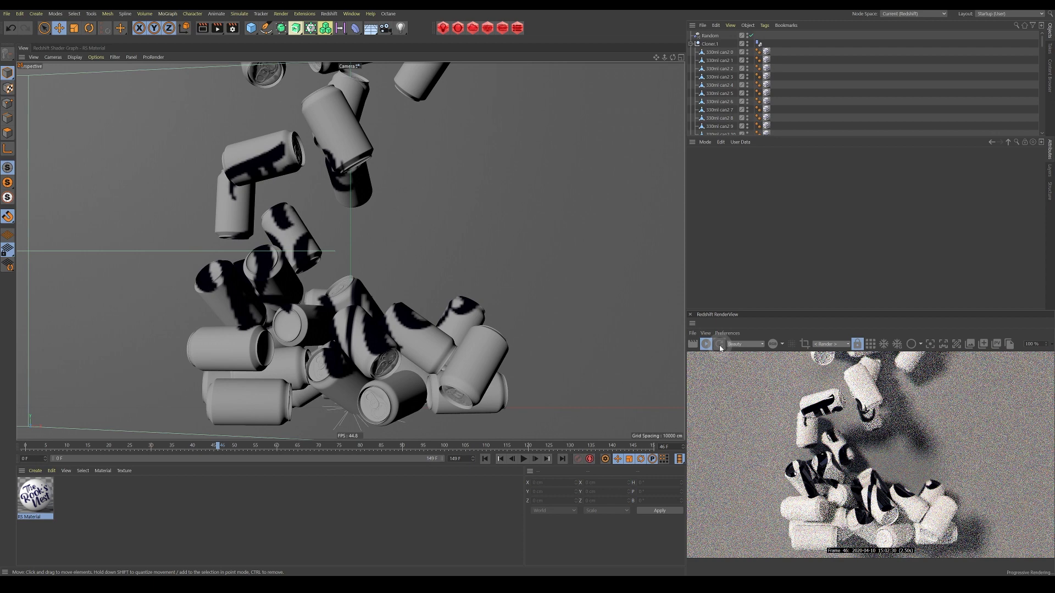
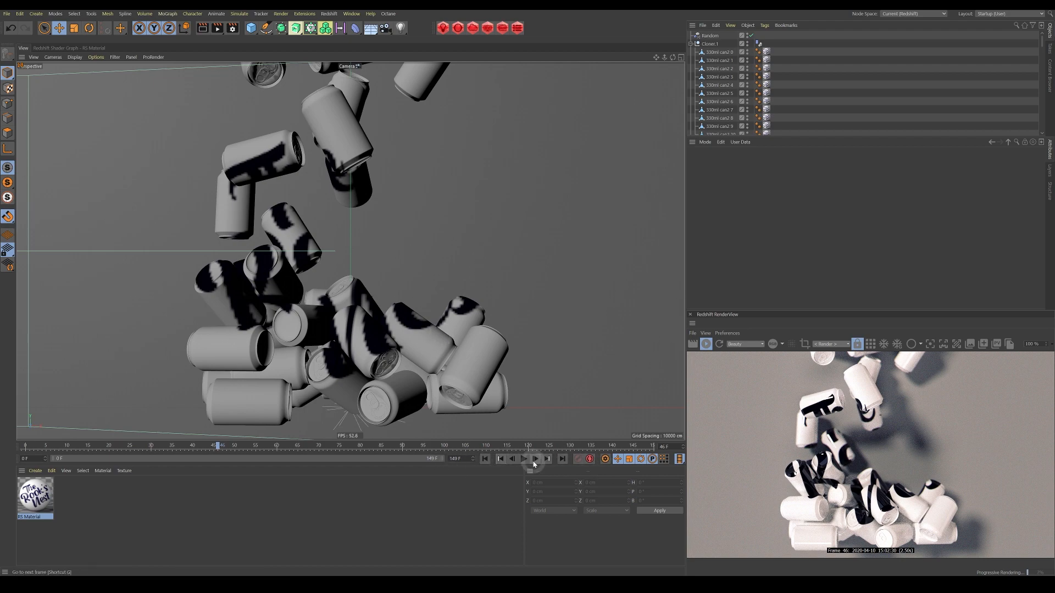
# Go to frame 100 and refresh the RenderView to check the projected label on the piled cans
pyautogui.click(426, 447)
pyautogui.click(444, 449)
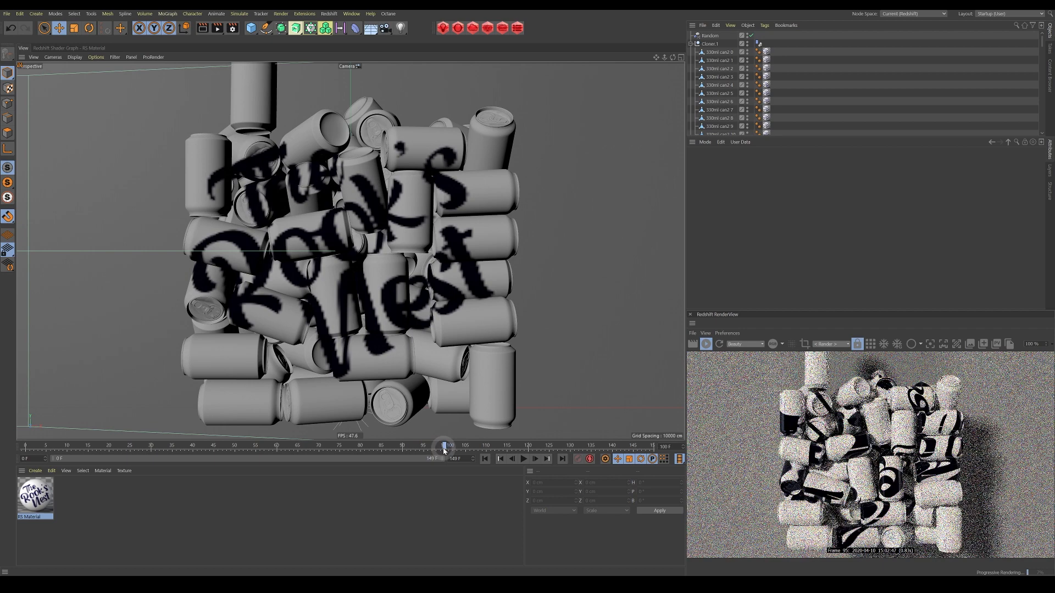
pyautogui.click(719, 344)
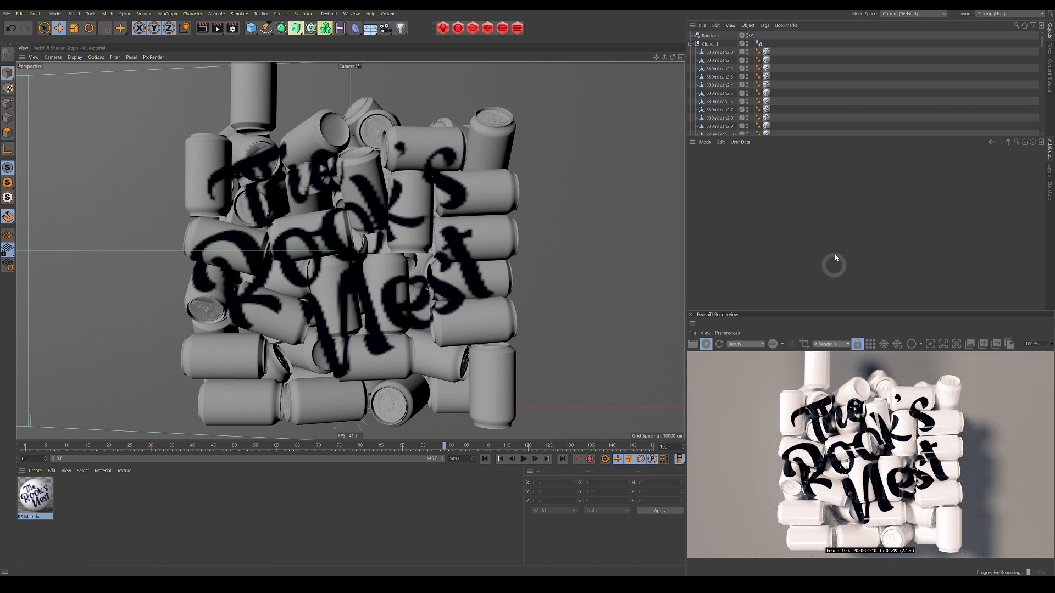
# Generate UVW coordinates for the material tags of all can clones and check the last can's tag
pyautogui.moveTo(779, 54)
pyautogui.mouseDown()
pyautogui.moveTo(765, 200)
pyautogui.moveTo(782, 74)
pyautogui.mouseUp()
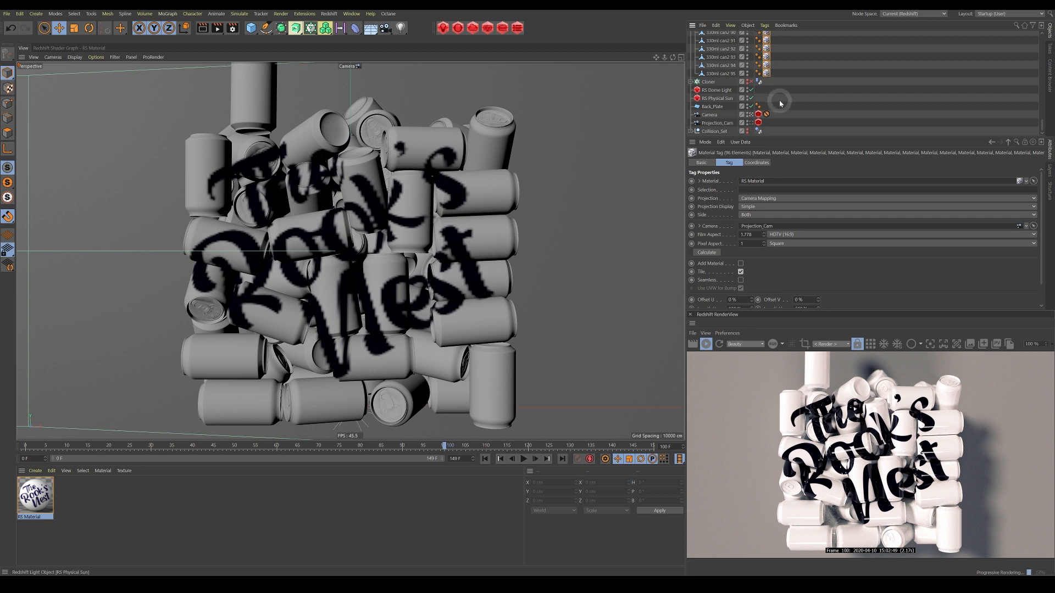
pyautogui.rightClick(767, 56)
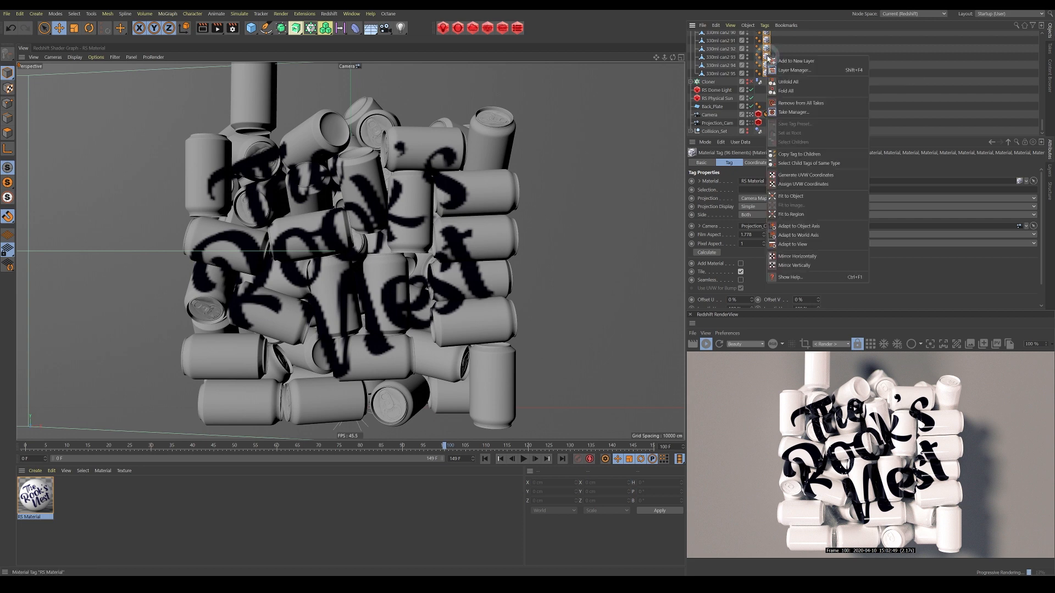
pyautogui.click(806, 174)
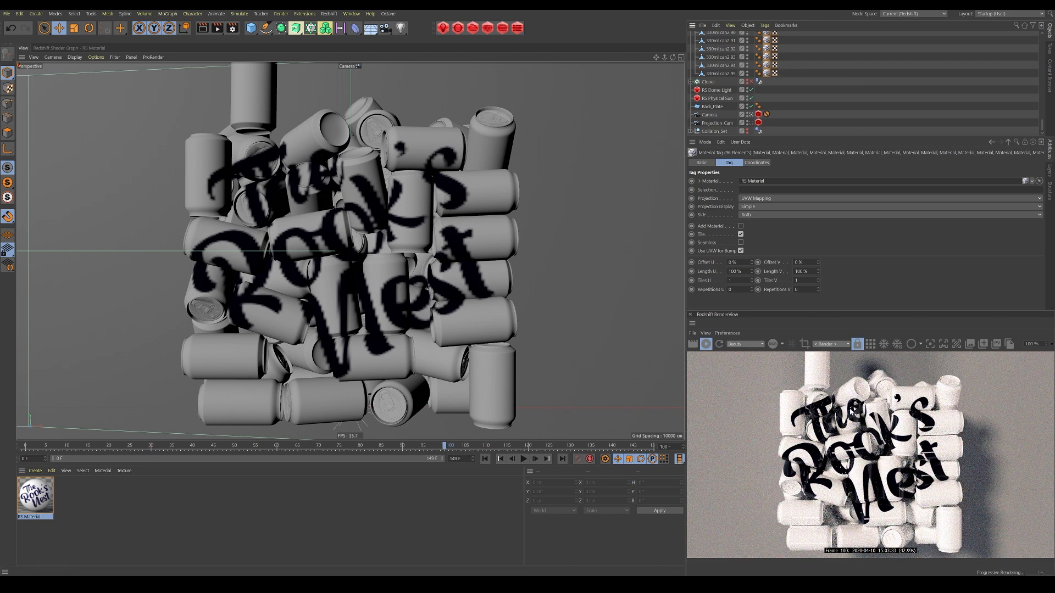
pyautogui.click(775, 73)
pyautogui.click(767, 73)
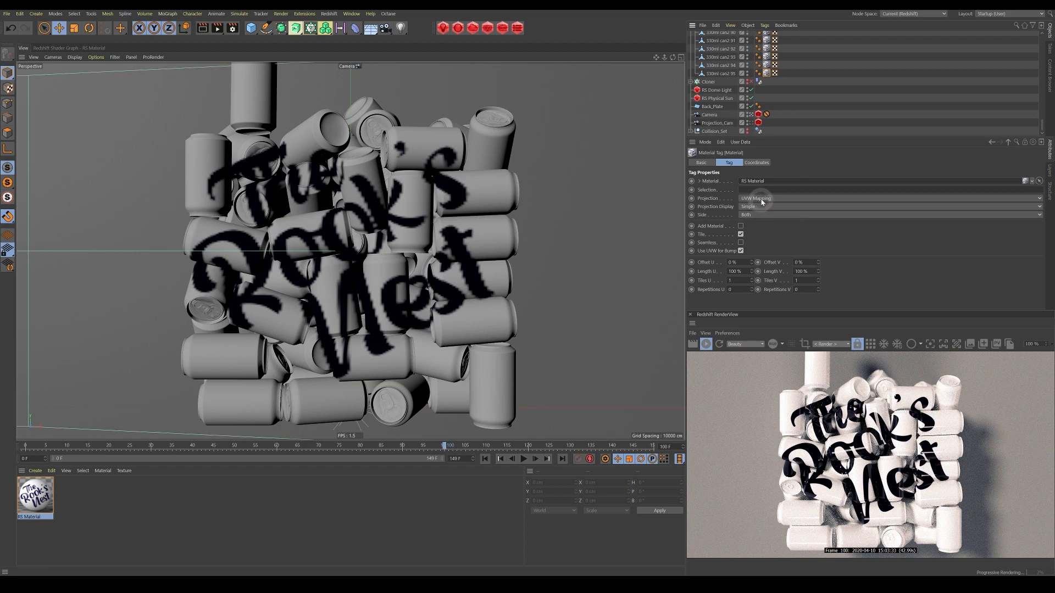
# Scrub to frame 83, stop the interactive render, and play the can animation from the start to check that the label sticks
pyautogui.moveTo(65, 448); pyautogui.dragTo(373, 449)
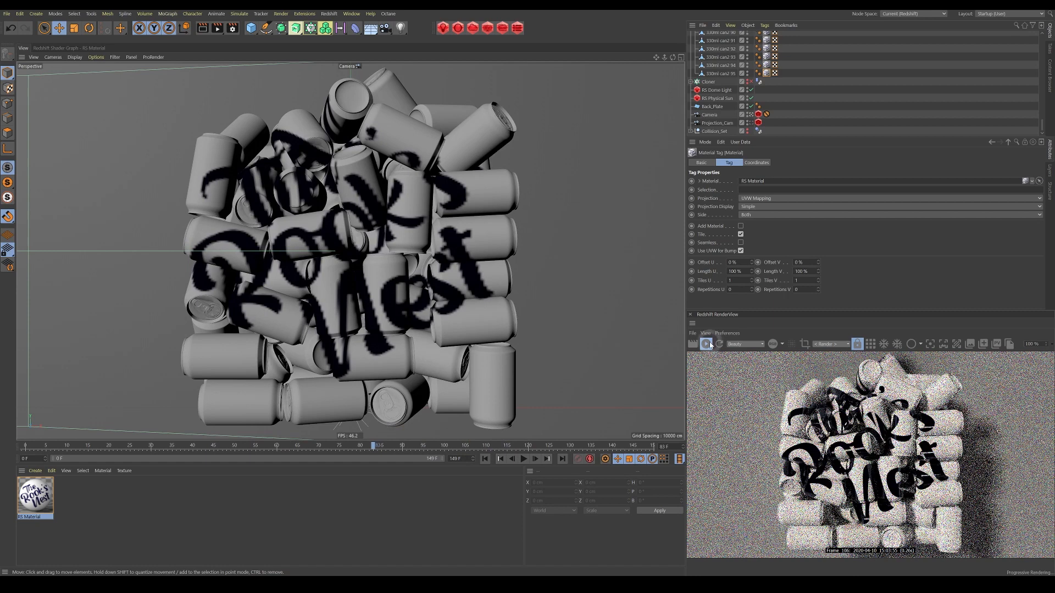
pyautogui.click(706, 346)
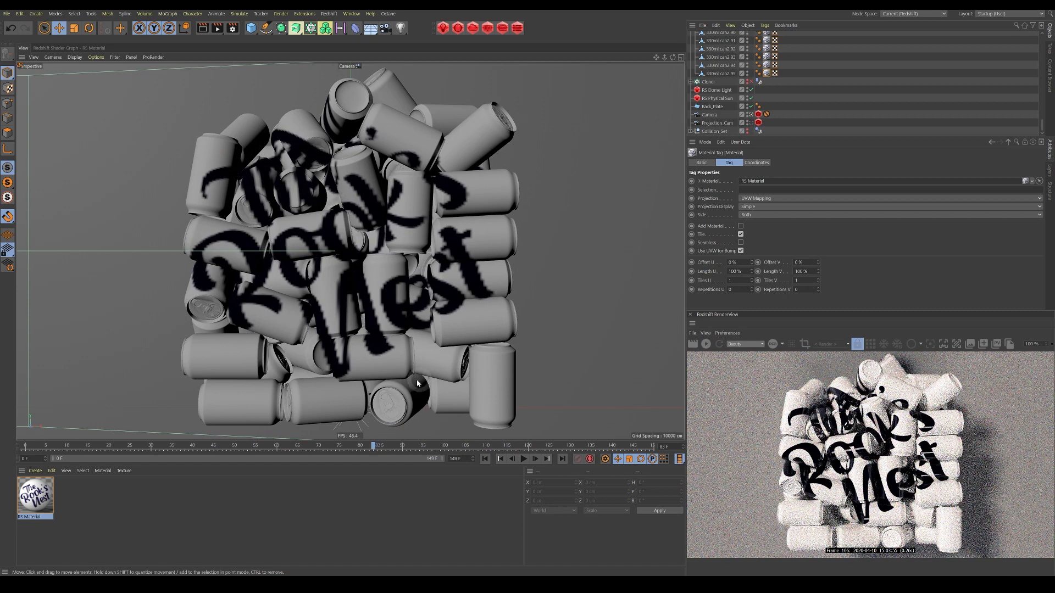
pyautogui.click(485, 459)
pyautogui.click(524, 460)
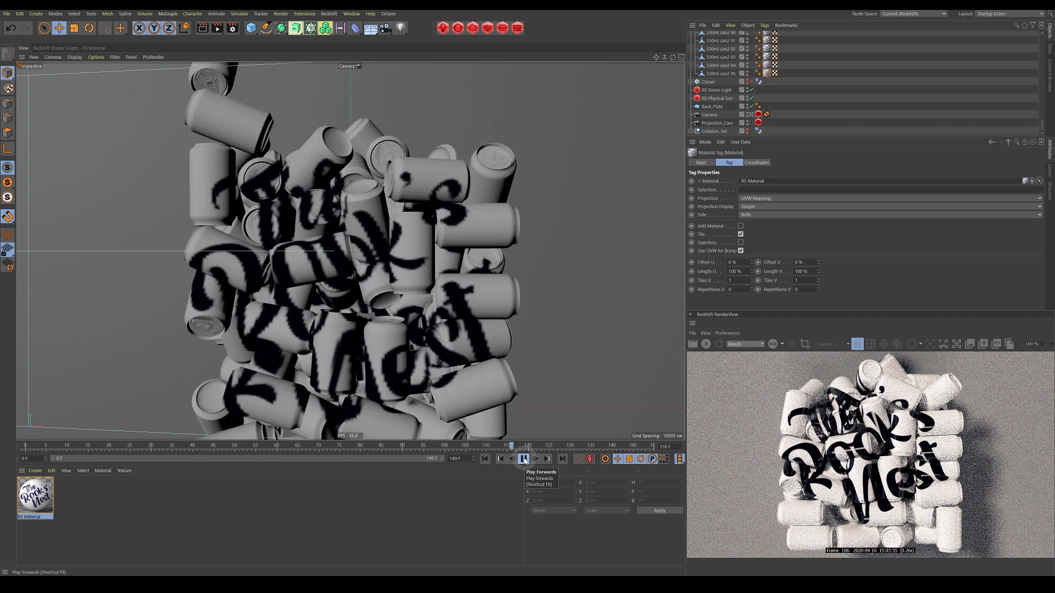
pyautogui.click(524, 459)
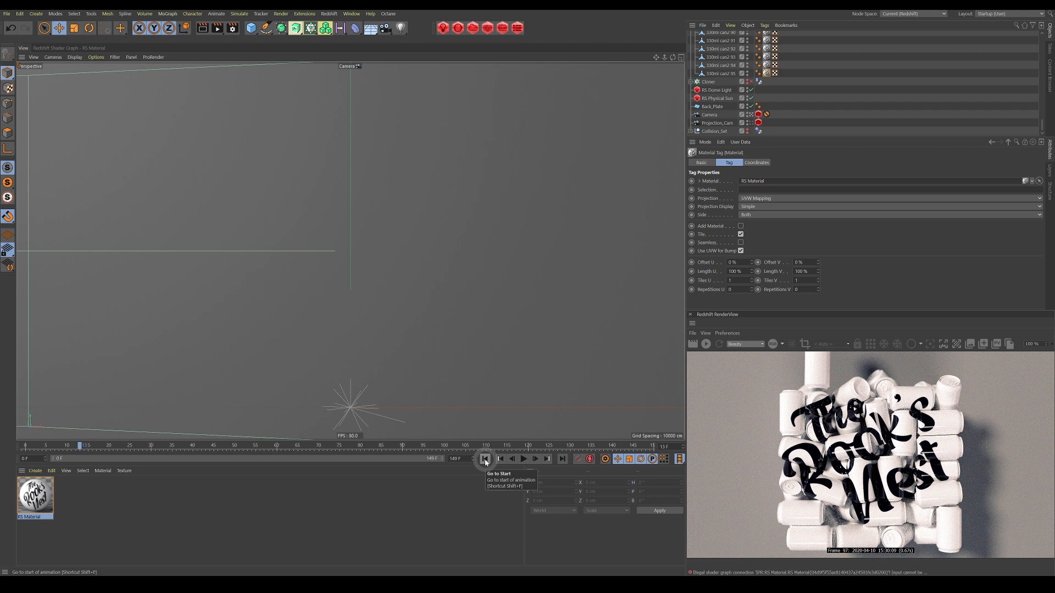
# Delete the RS Camera Map node from the RS Material shader graph and tidy the remaining nodes
pyautogui.doubleClick(19, 496)
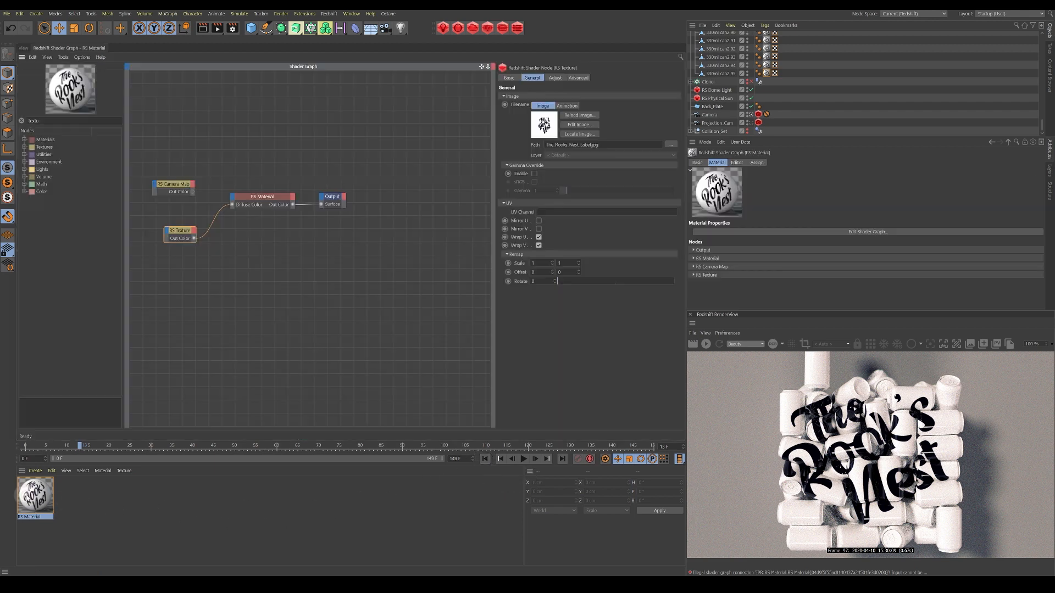
pyautogui.click(177, 186)
pyautogui.press('Delete')
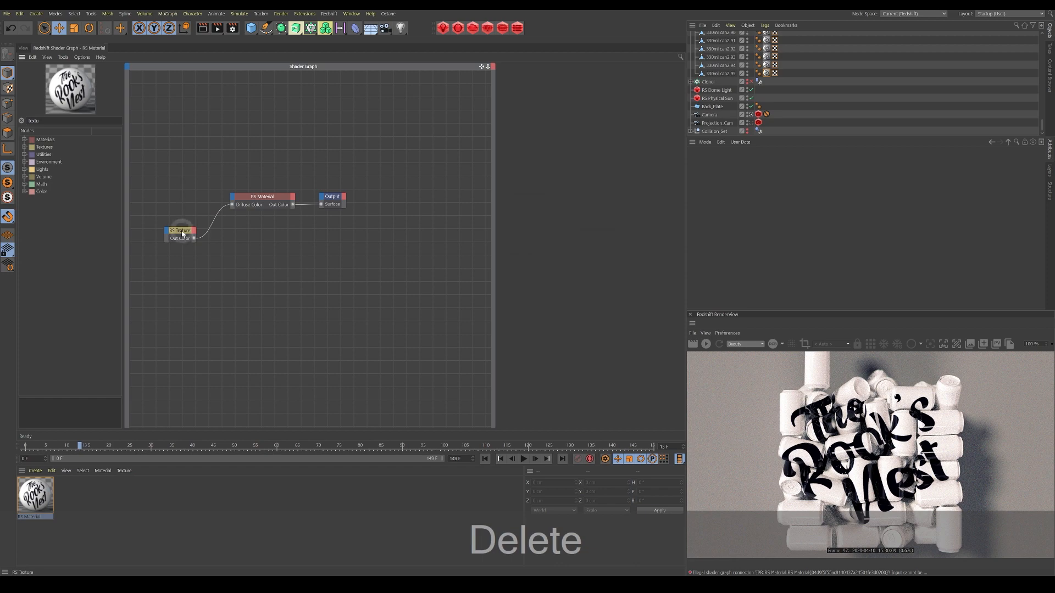
pyautogui.moveTo(182, 234); pyautogui.dragTo(180, 221)
pyautogui.moveTo(270, 197); pyautogui.dragTo(356, 208)
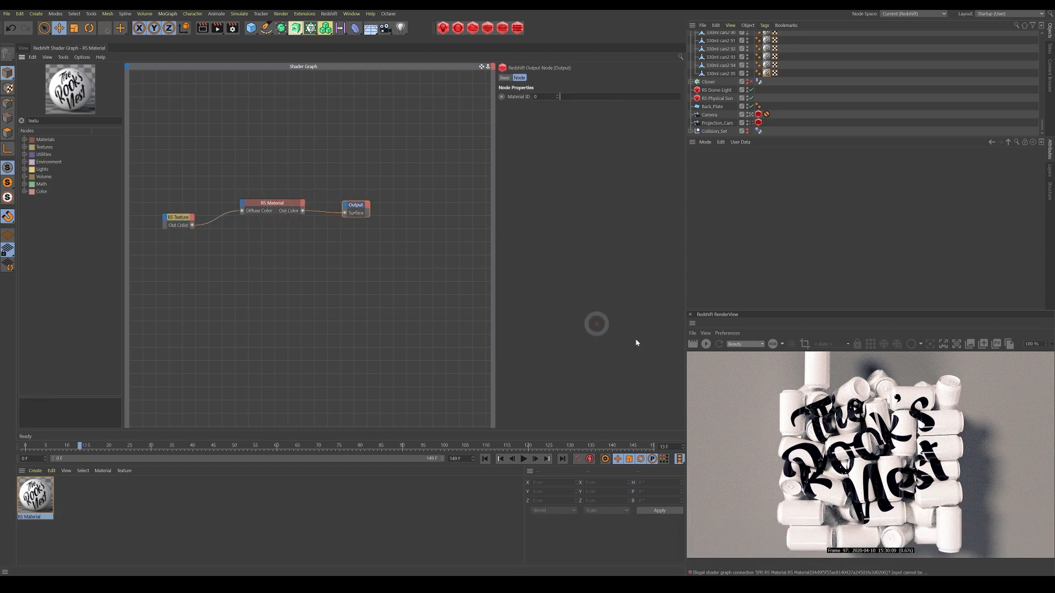
# Restart the interactive render and move the animation to frame 100 in the viewport
pyautogui.click(707, 344)
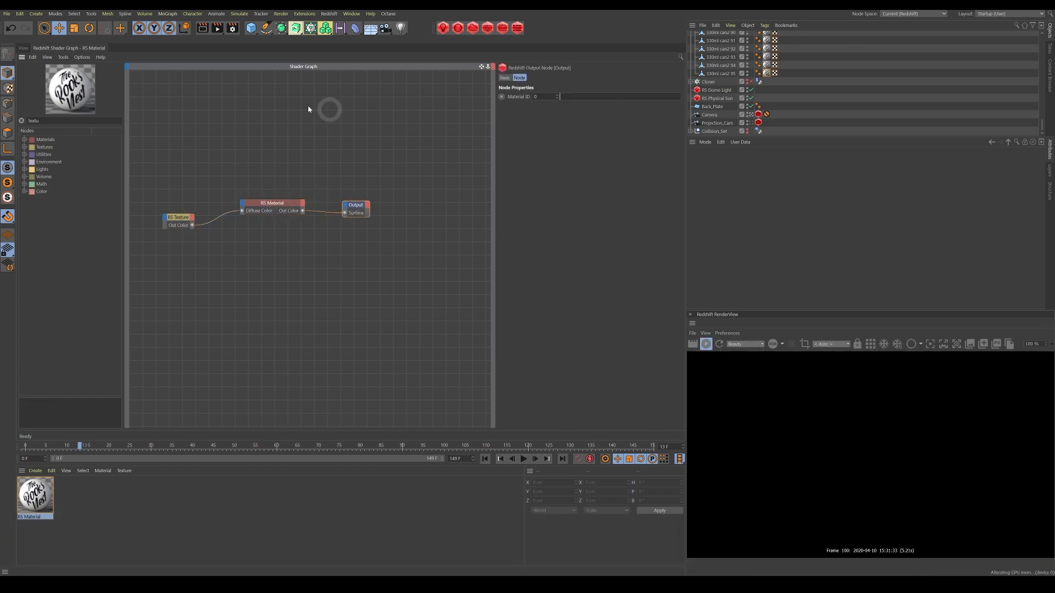
pyautogui.click(23, 48)
pyautogui.moveTo(384, 446); pyautogui.dragTo(444, 446)
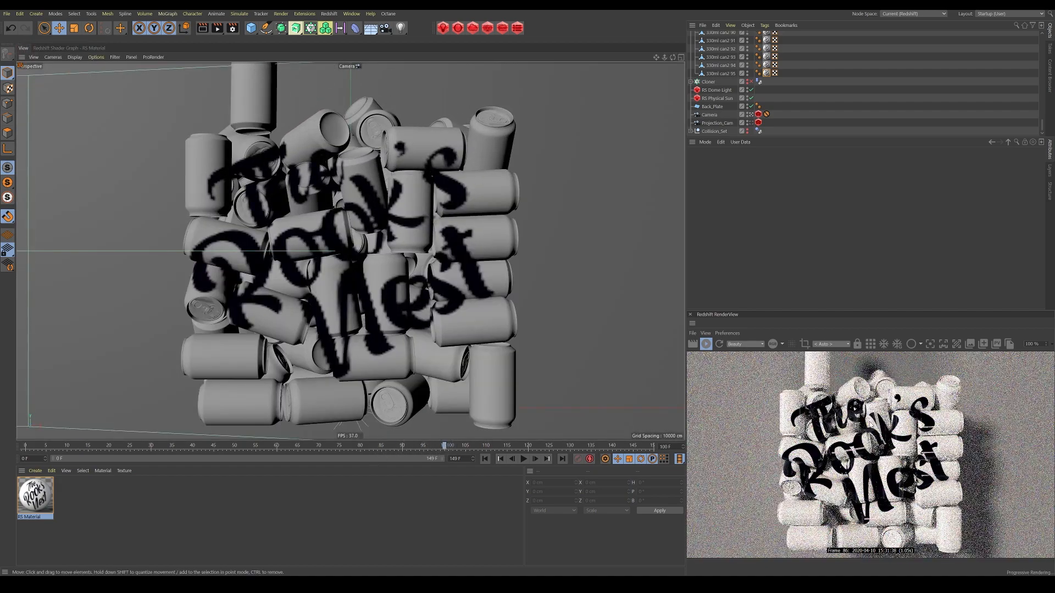
# Add a Material Blender node to the shader graph and connect the existing RS Material to its Base Color
pyautogui.click(56, 49)
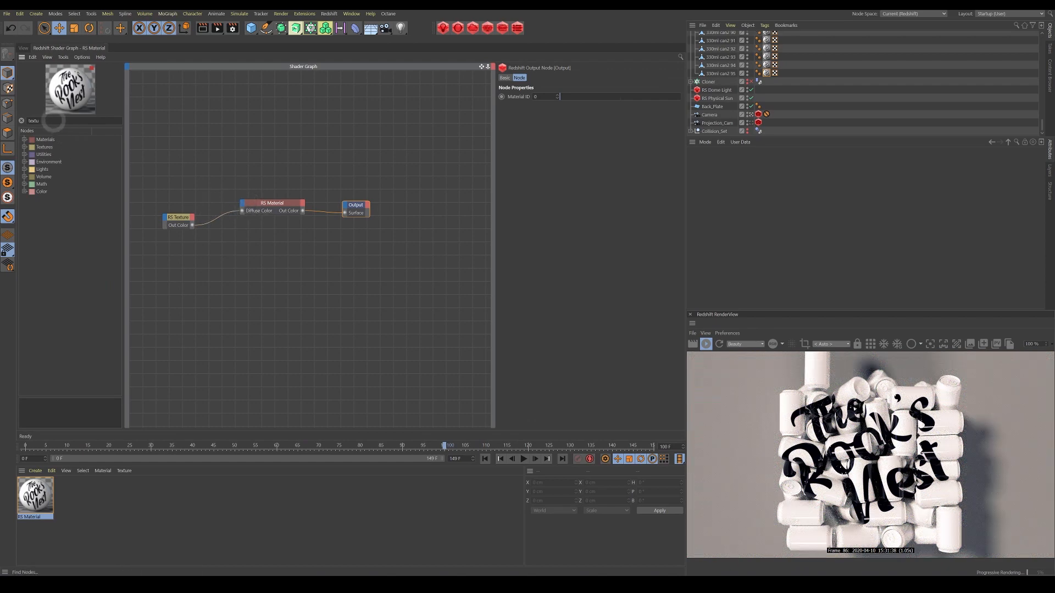
pyautogui.click(24, 140)
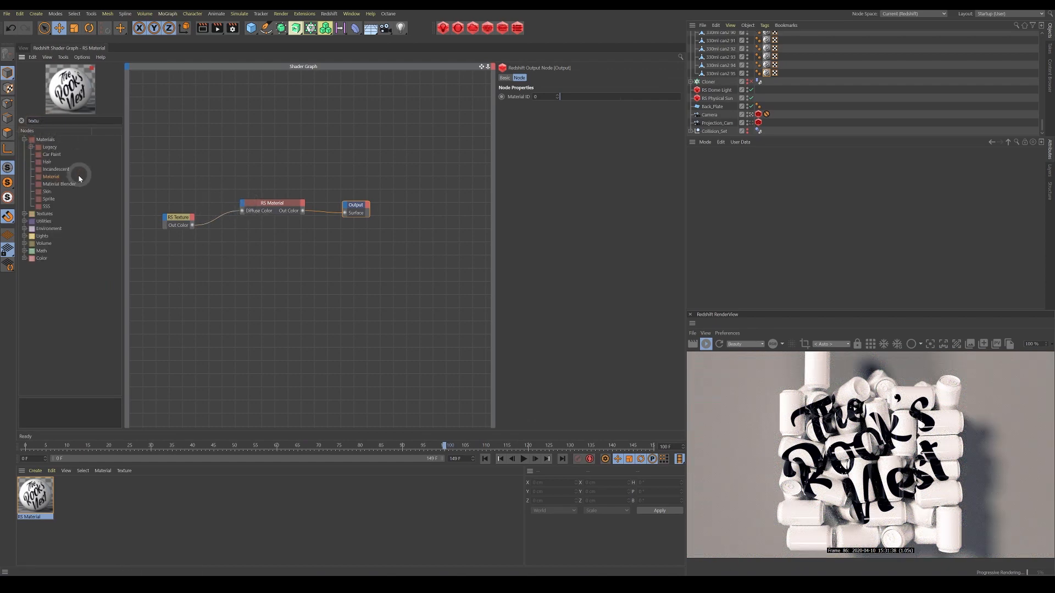
pyautogui.moveTo(80, 178); pyautogui.dragTo(387, 158)
pyautogui.moveTo(282, 205); pyautogui.dragTo(275, 218)
pyautogui.moveTo(356, 205); pyautogui.dragTo(397, 226)
pyautogui.moveTo(382, 158); pyautogui.dragTo(371, 172)
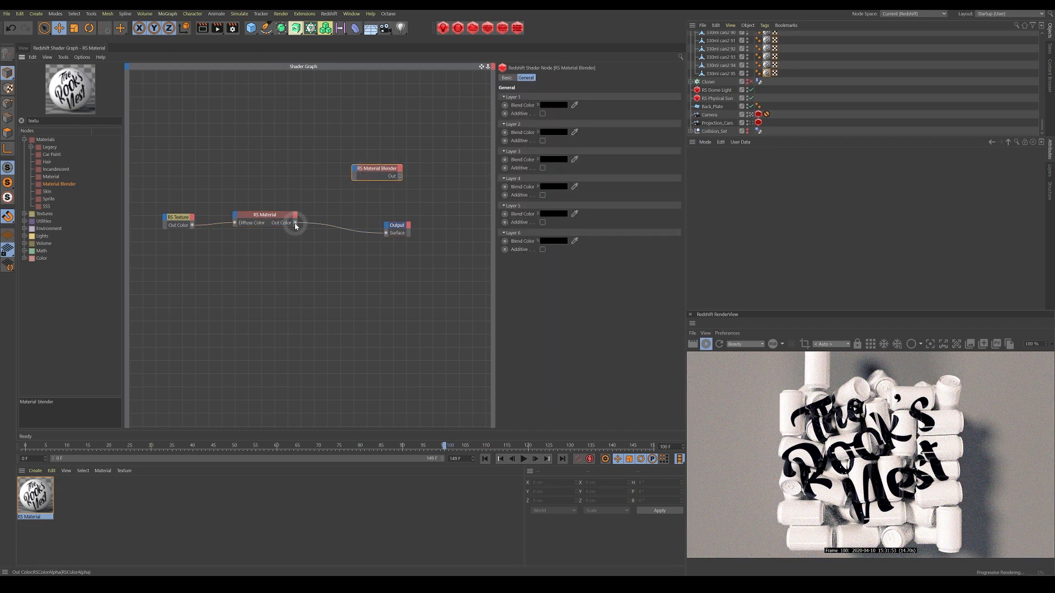
pyautogui.moveTo(295, 223); pyautogui.dragTo(383, 187)
# Add a second RS Material node with the Copper preset and connect it to the blender's Layer Color 1
pyautogui.moveTo(51, 177); pyautogui.dragTo(286, 287)
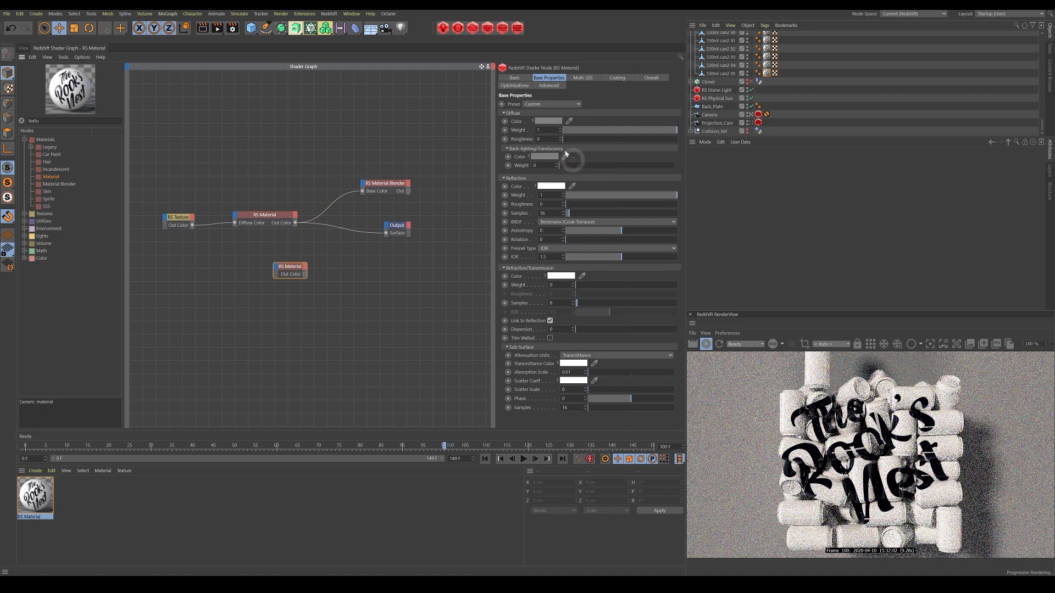
pyautogui.click(543, 104)
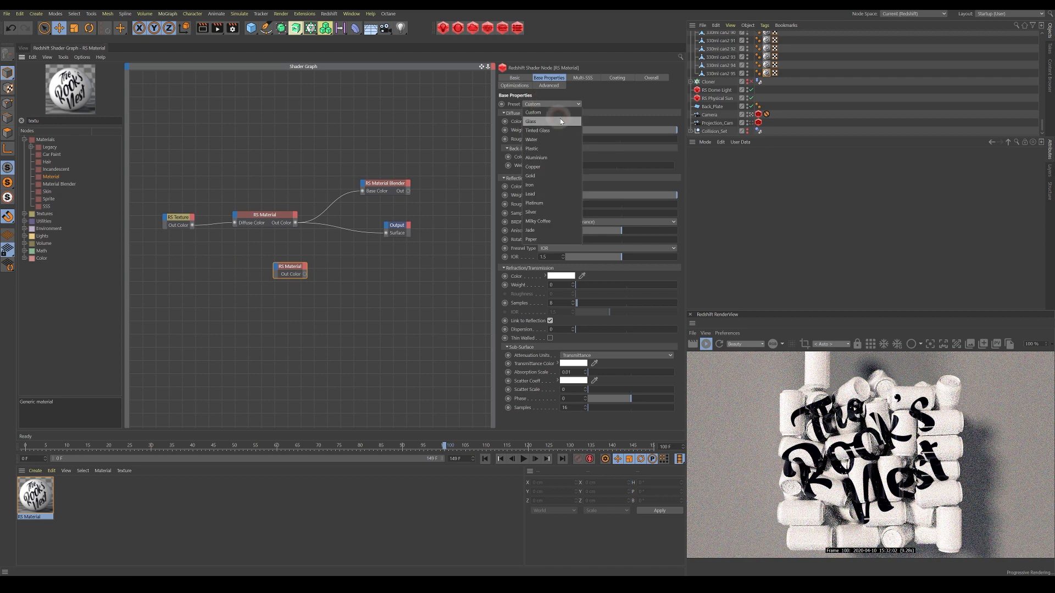
pyautogui.click(538, 171)
pyautogui.moveTo(305, 274); pyautogui.dragTo(365, 186)
pyautogui.moveTo(385, 198)
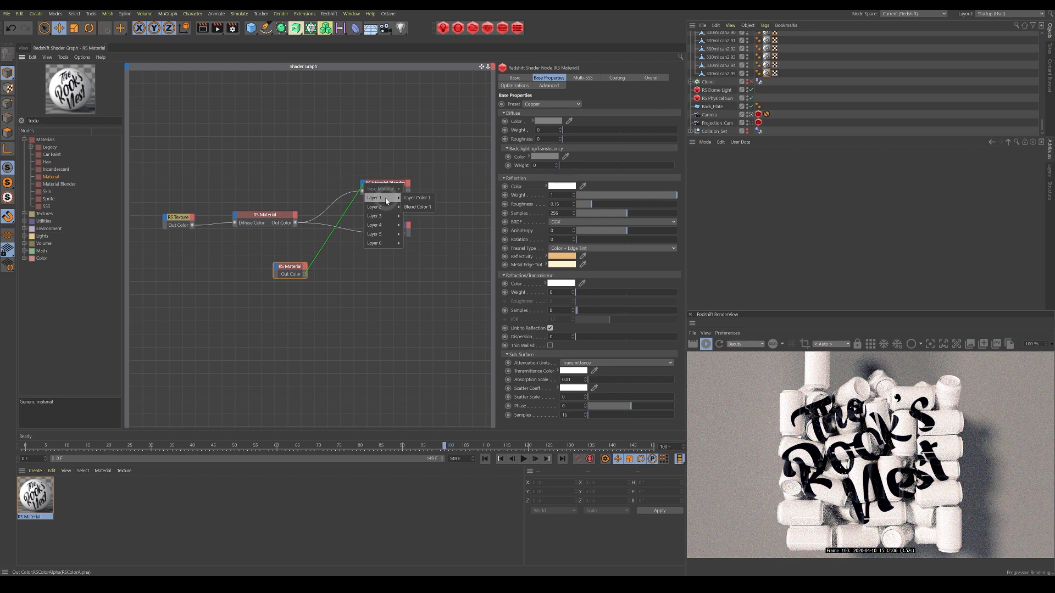
pyautogui.click(416, 198)
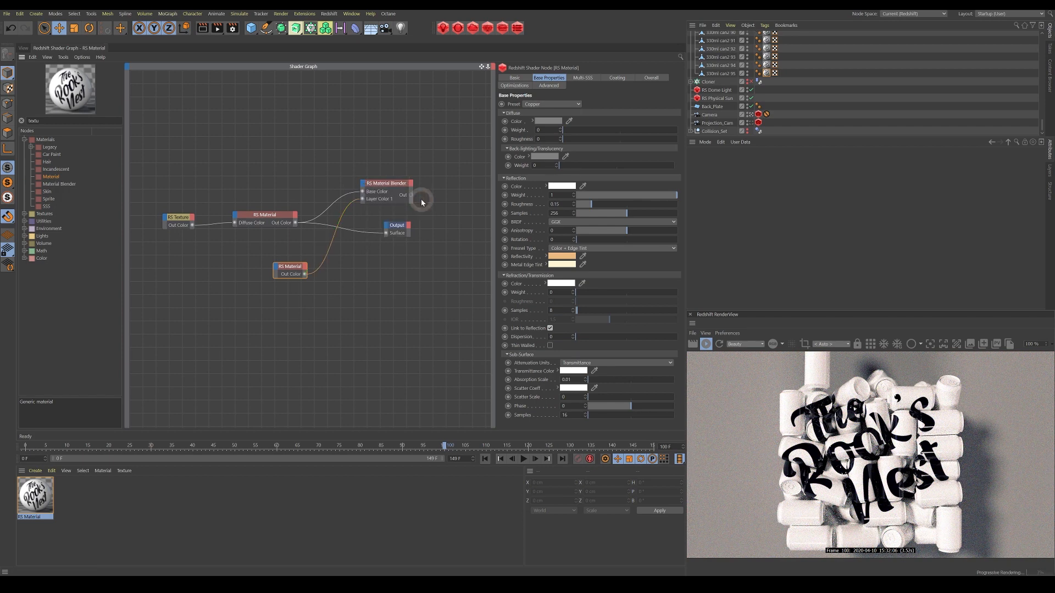
# Disconnect the RS Texture from Diffuse Color, connect it to the blender's Blend Color 1, and feed the blender into the Output's Surface
pyautogui.click(215, 226)
pyautogui.press('Delete')
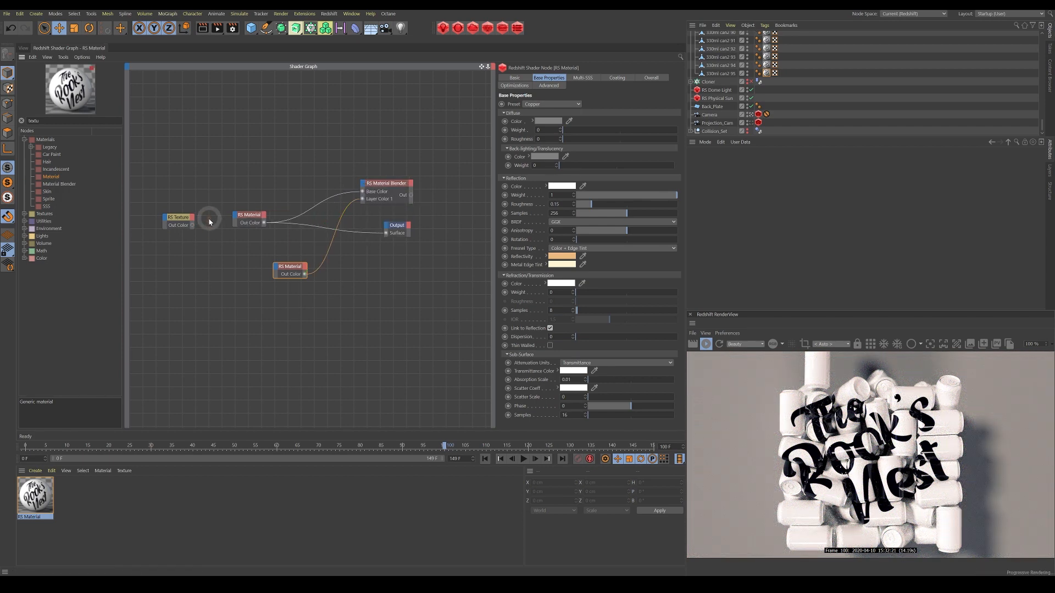
pyautogui.moveTo(261, 219); pyautogui.dragTo(282, 195)
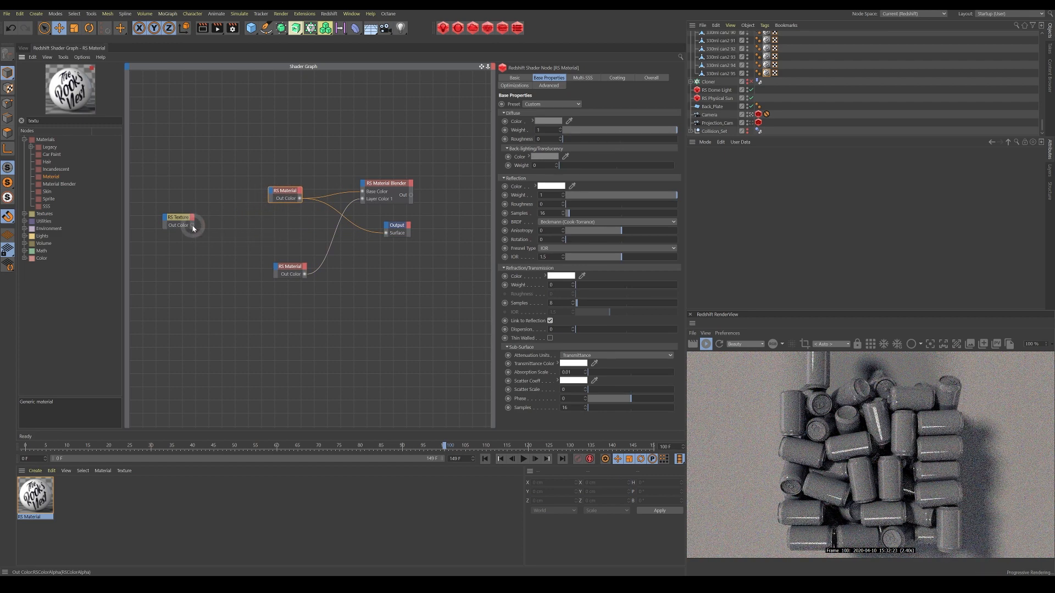
pyautogui.moveTo(353, 199); pyautogui.dragTo(364, 182)
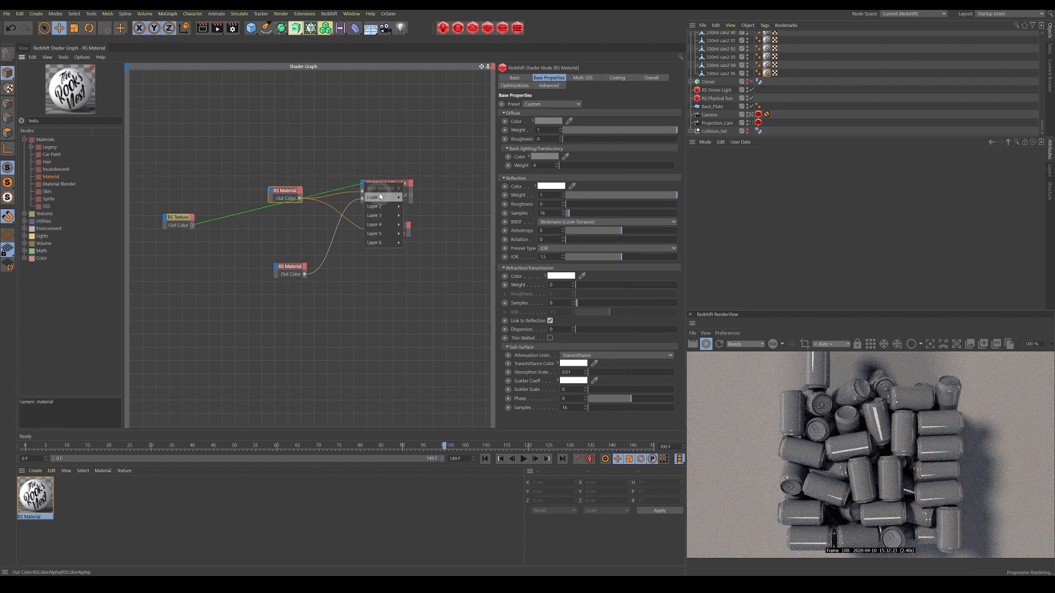
pyautogui.click(416, 206)
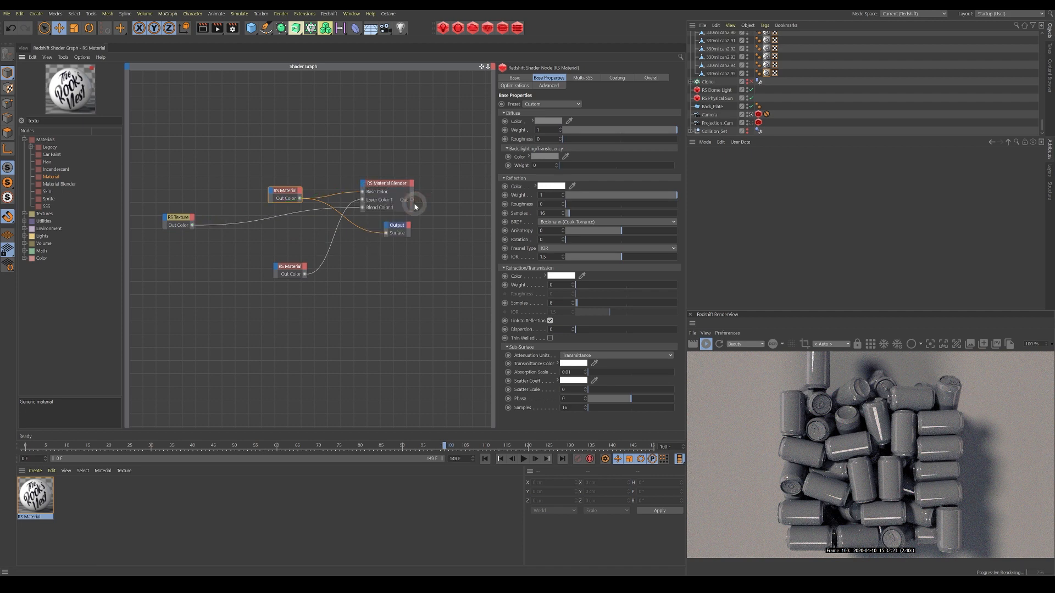
pyautogui.moveTo(414, 203); pyautogui.dragTo(429, 233)
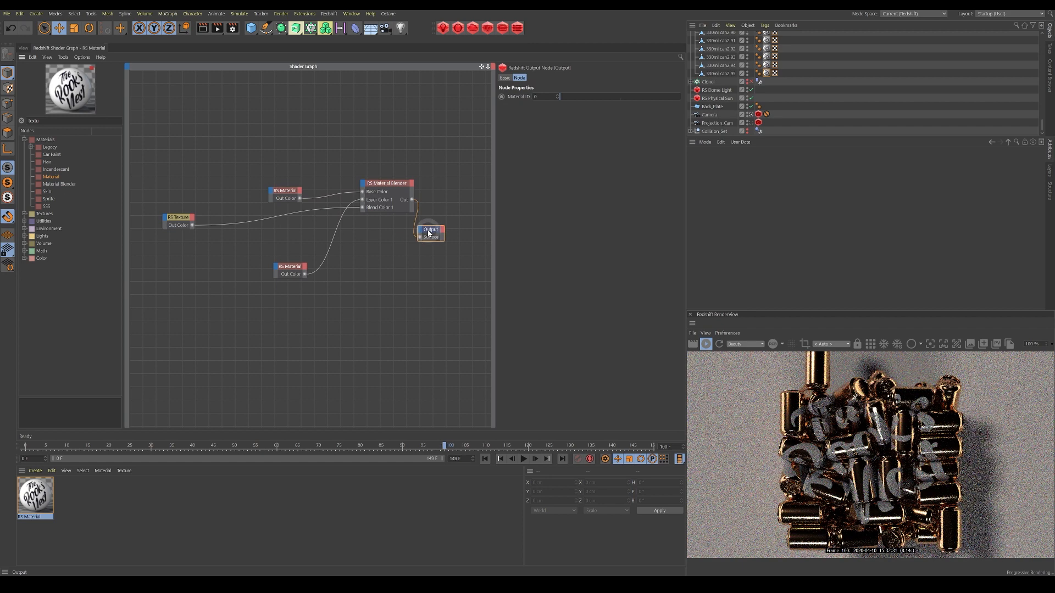
pyautogui.moveTo(389, 192); pyautogui.dragTo(381, 200)
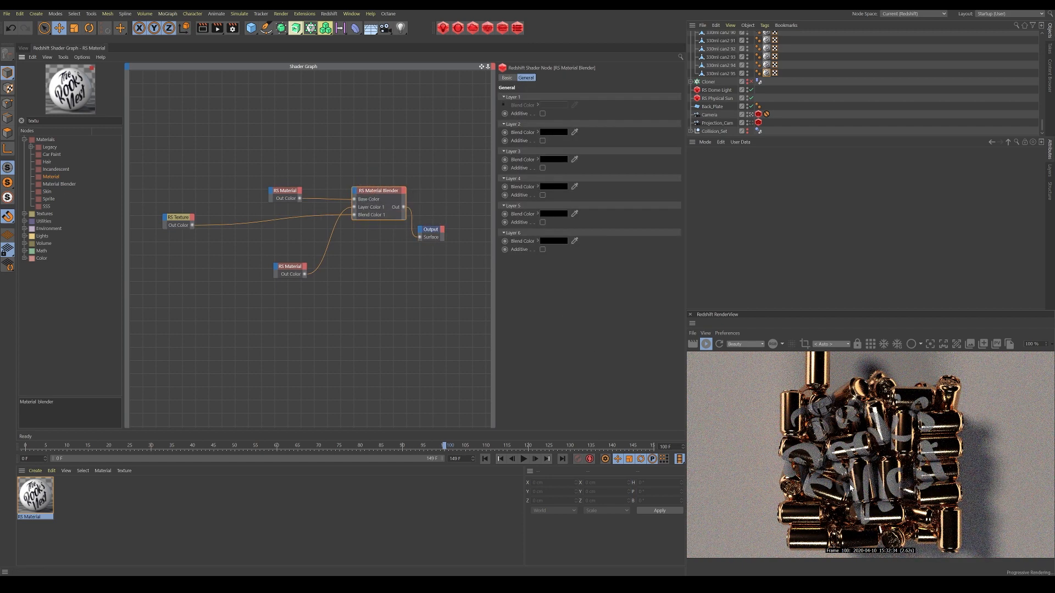
# Swap the blender inputs so the copper material feeds Base Color and the plain RS Material feeds Layer Color 1
pyautogui.moveTo(290, 264)
pyautogui.mouseDown()
pyautogui.moveTo(276, 209)
pyautogui.moveTo(292, 263)
pyautogui.mouseUp()
pyautogui.moveTo(289, 214); pyautogui.dragTo(292, 199)
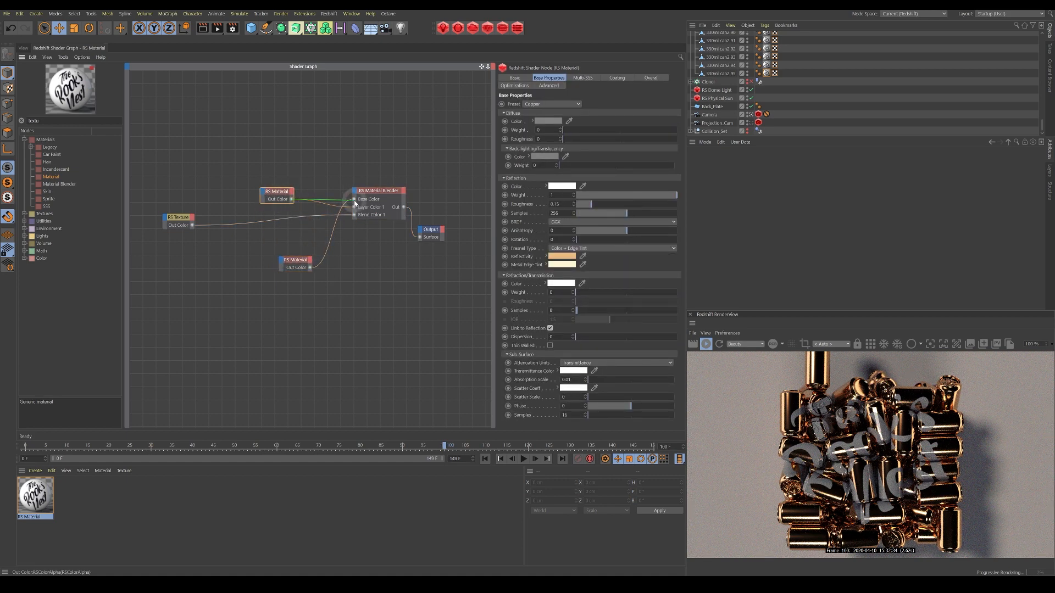
pyautogui.moveTo(309, 267); pyautogui.dragTo(350, 212)
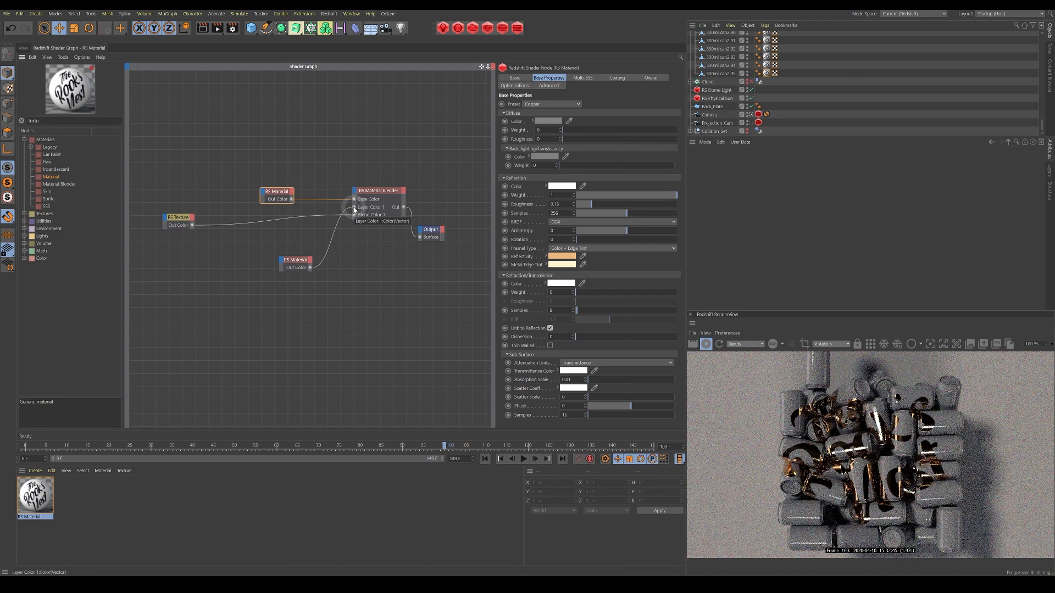
pyautogui.moveTo(295, 259); pyautogui.dragTo(284, 251)
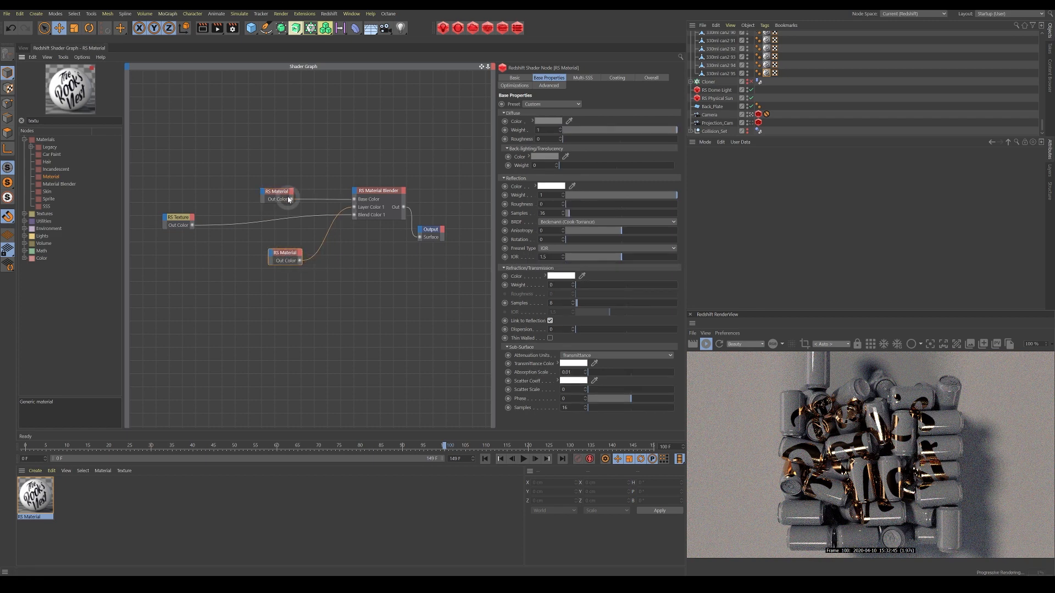
# Set the non-copper RS Material's diffuse color to black and its reflection roughness to 0.314
pyautogui.click(281, 193)
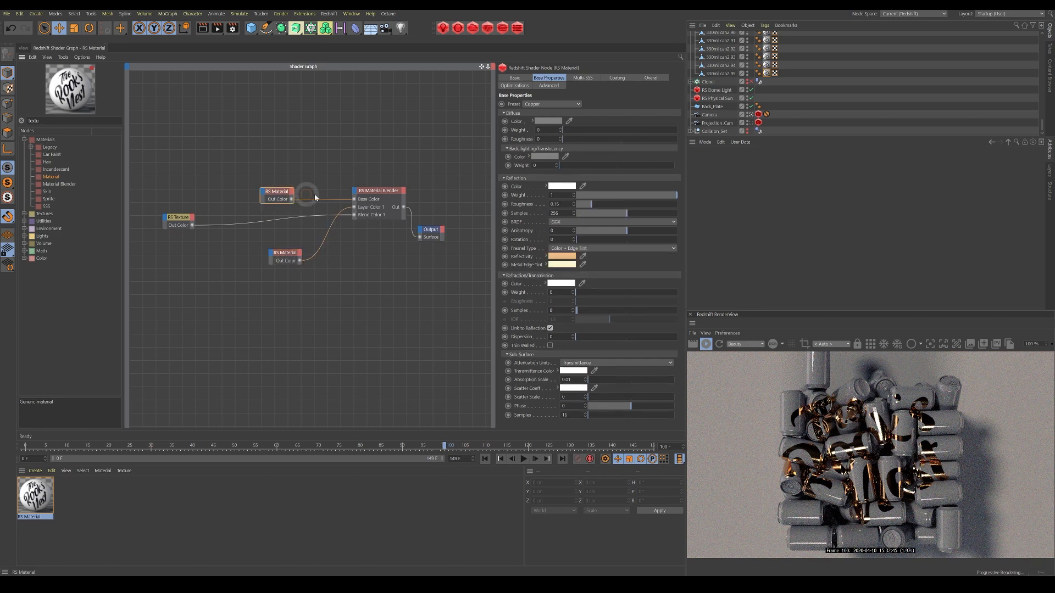
pyautogui.click(285, 254)
pyautogui.click(547, 122)
pyautogui.click(521, 136)
pyautogui.click(532, 151)
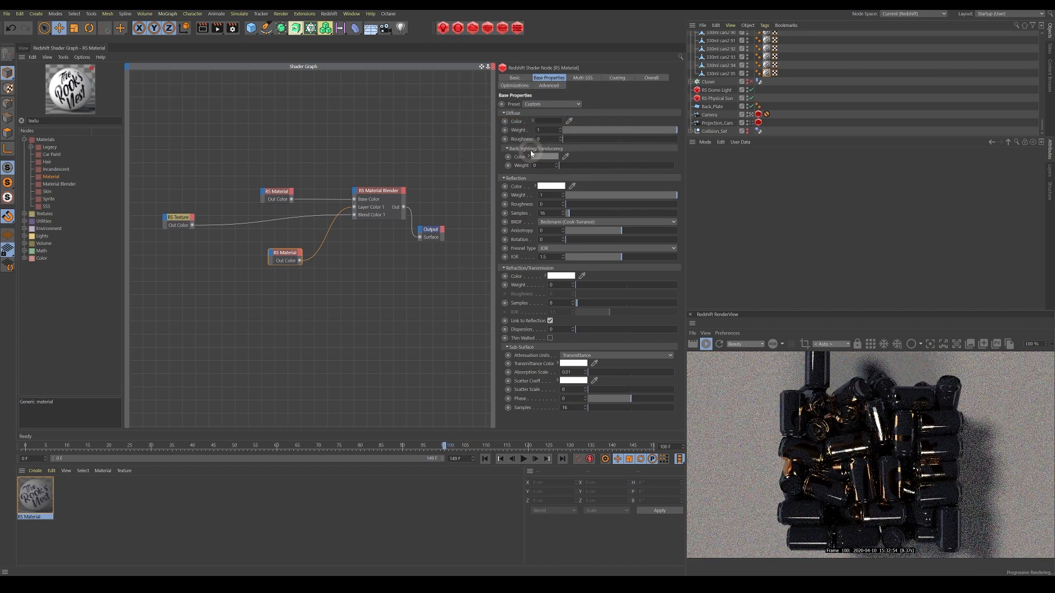
pyautogui.moveTo(573, 205); pyautogui.dragTo(601, 208)
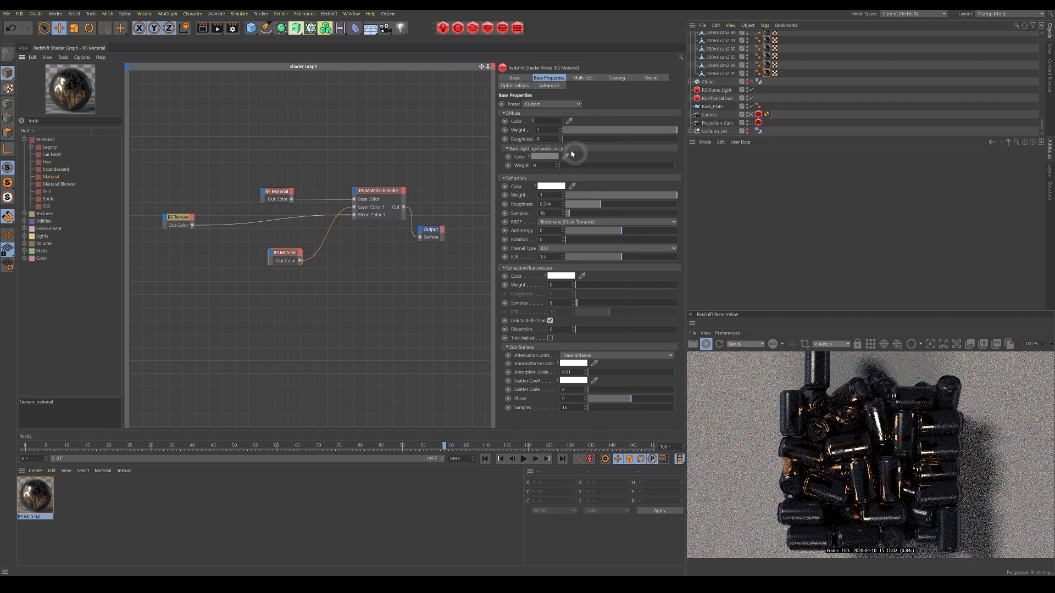
# Adjust the brightness of the black RS Material's diffuse color, keeping it a very dark neutral tone
pyautogui.click(547, 122)
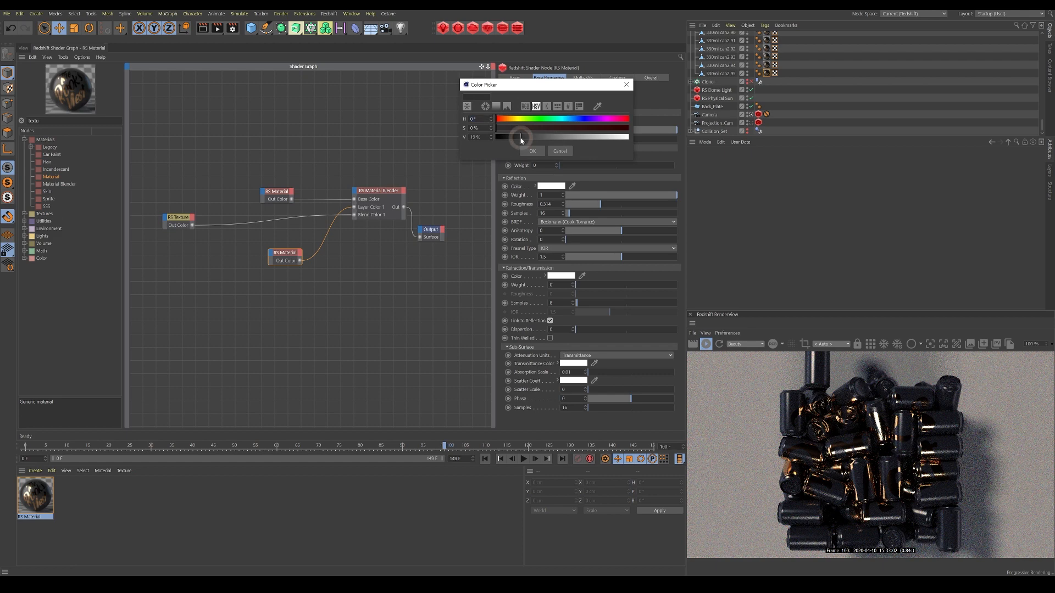
pyautogui.click(530, 150)
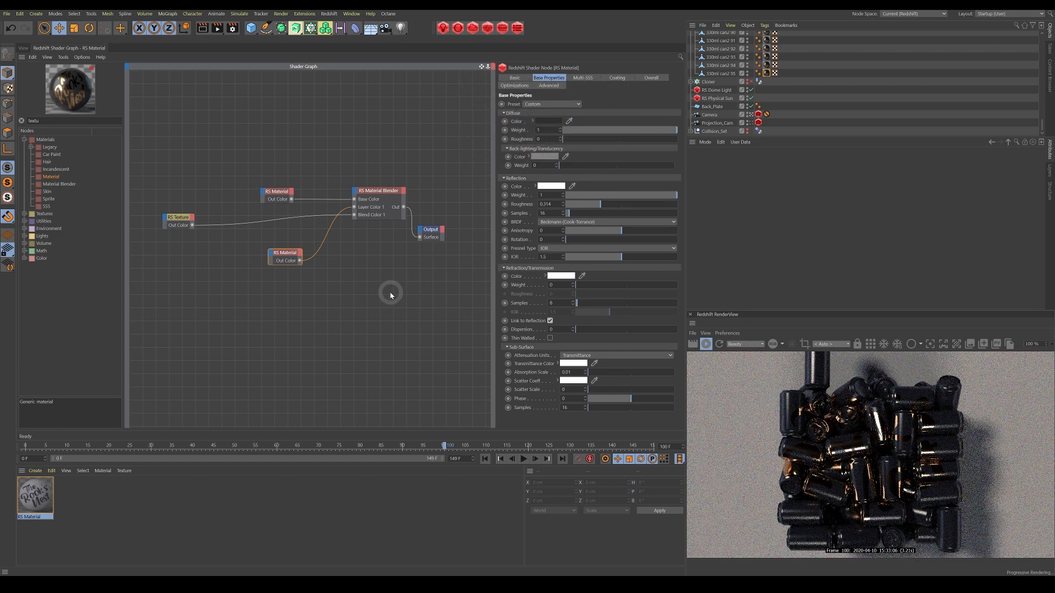
# Give the copper RS Material a diffuse weight of 0.407 and an orange diffuse color with hue 36°, saturation 100% and value 100%
pyautogui.click(276, 196)
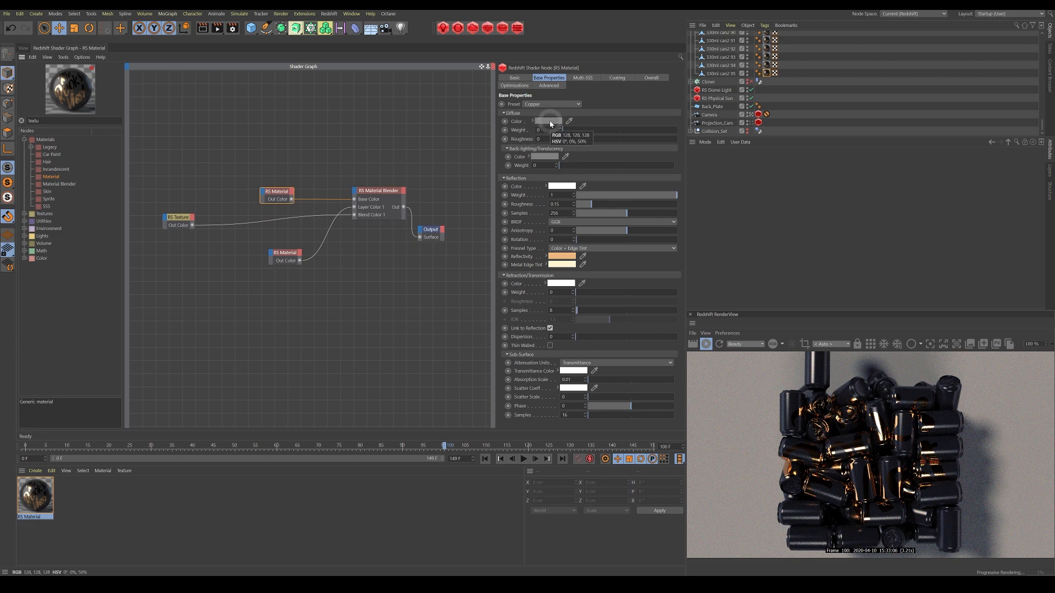
pyautogui.moveTo(563, 130); pyautogui.dragTo(609, 133)
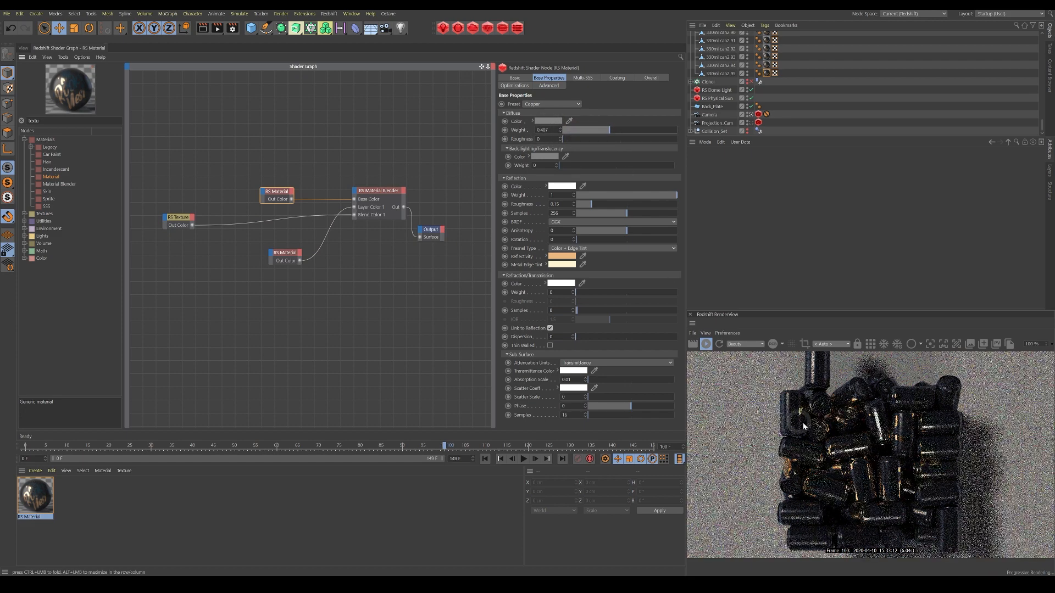
pyautogui.click(547, 123)
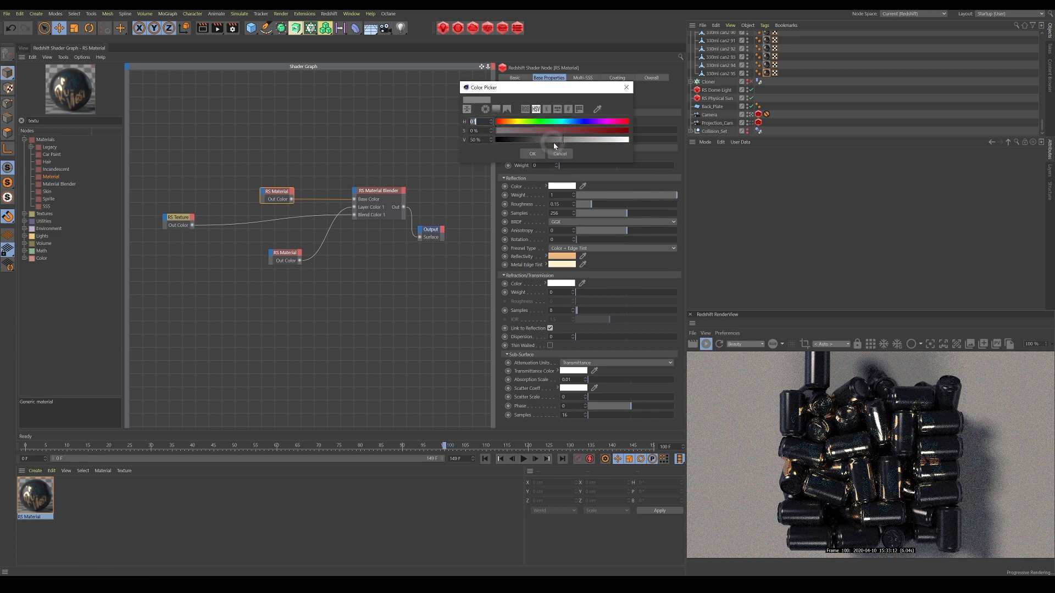
pyautogui.moveTo(541, 133); pyautogui.dragTo(638, 146)
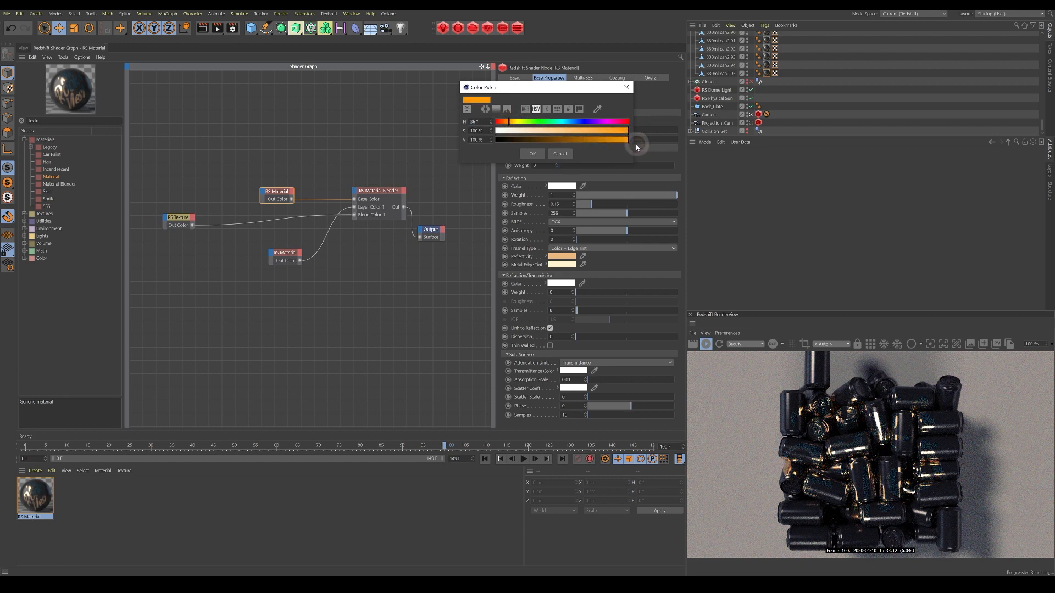
pyautogui.click(531, 153)
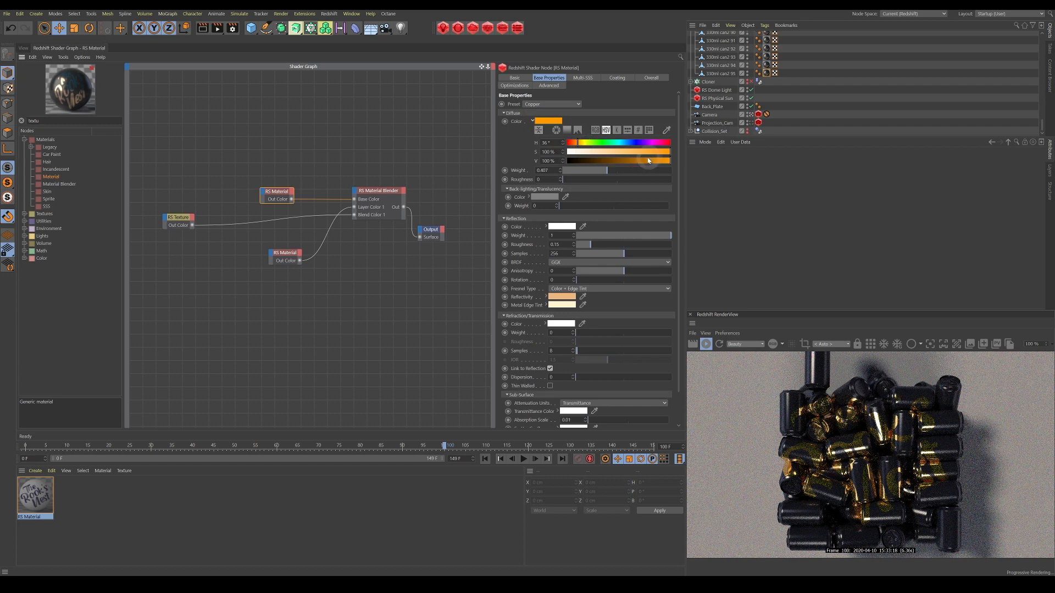
# Raise the copper RS Material's diffuse weight to 1 and shift its diffuse color hue to 24°
pyautogui.moveTo(579, 145); pyautogui.dragTo(579, 144)
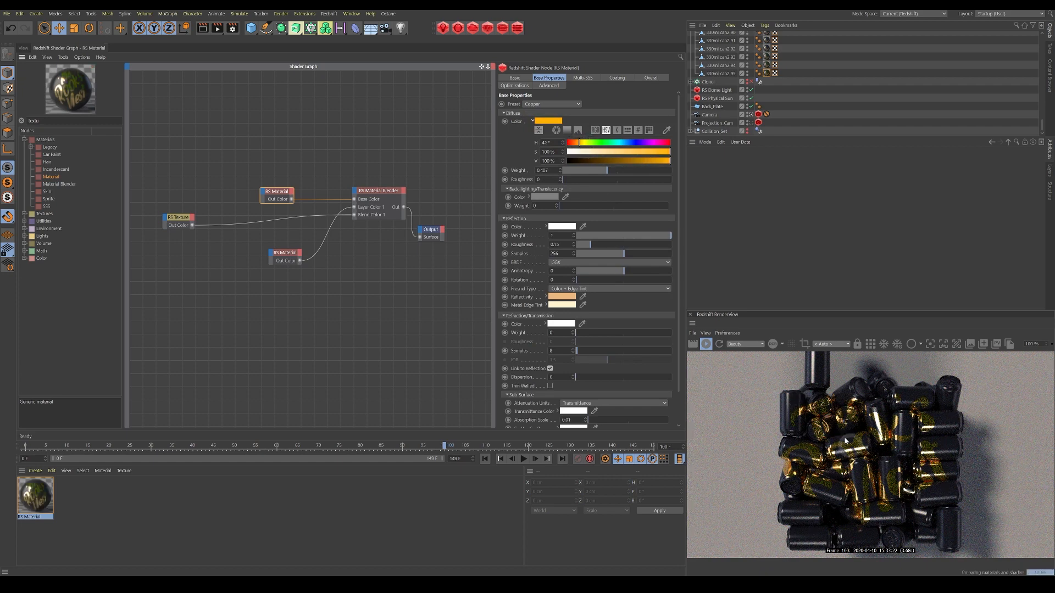
pyautogui.moveTo(648, 174); pyautogui.dragTo(673, 173)
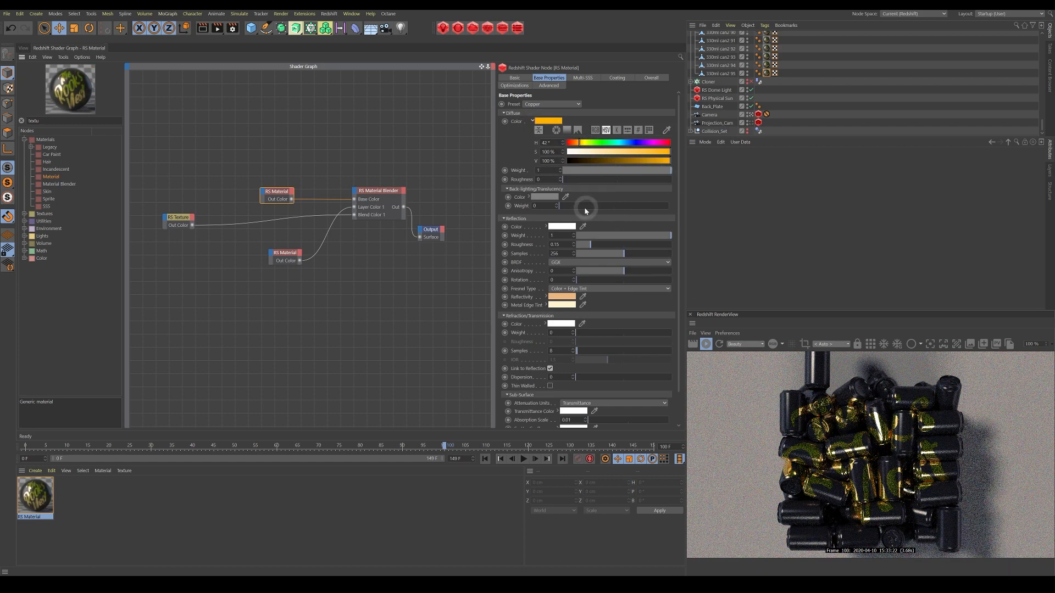
pyautogui.moveTo(580, 146); pyautogui.dragTo(576, 146)
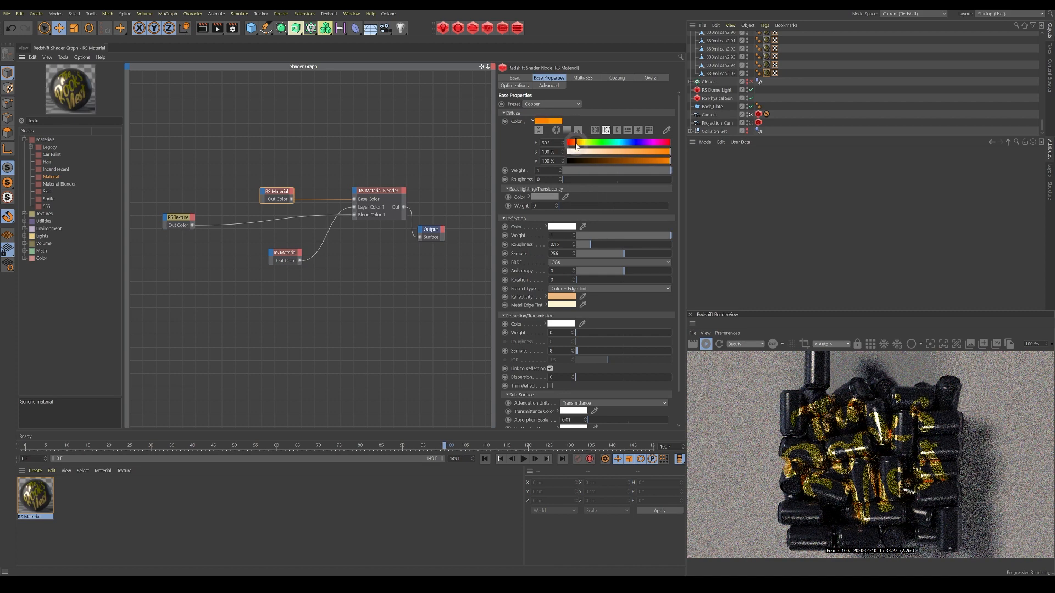
pyautogui.moveTo(576, 146); pyautogui.dragTo(575, 146)
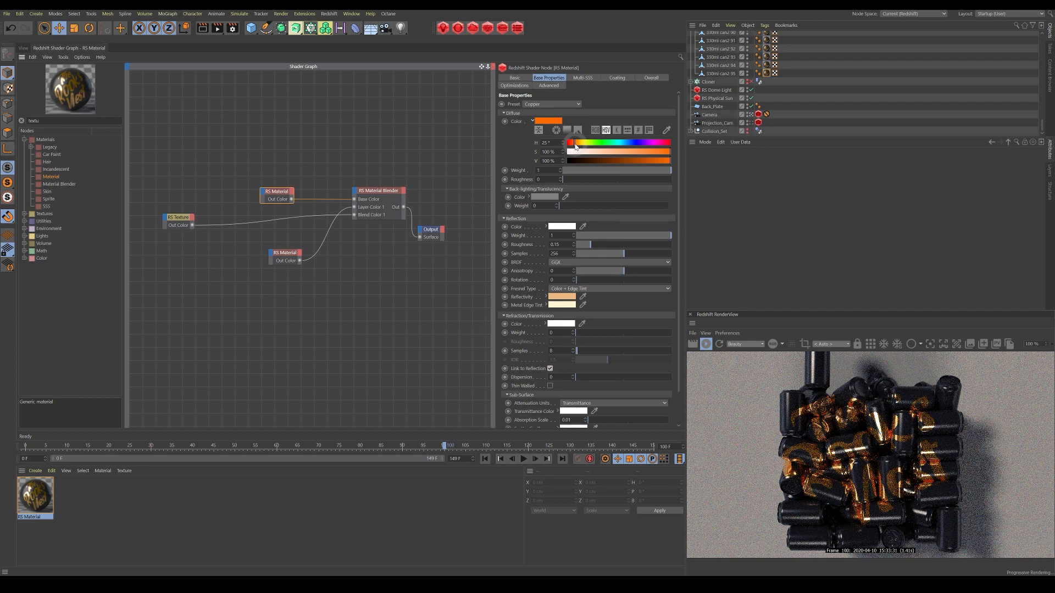
pyautogui.moveTo(576, 147); pyautogui.dragTo(575, 146)
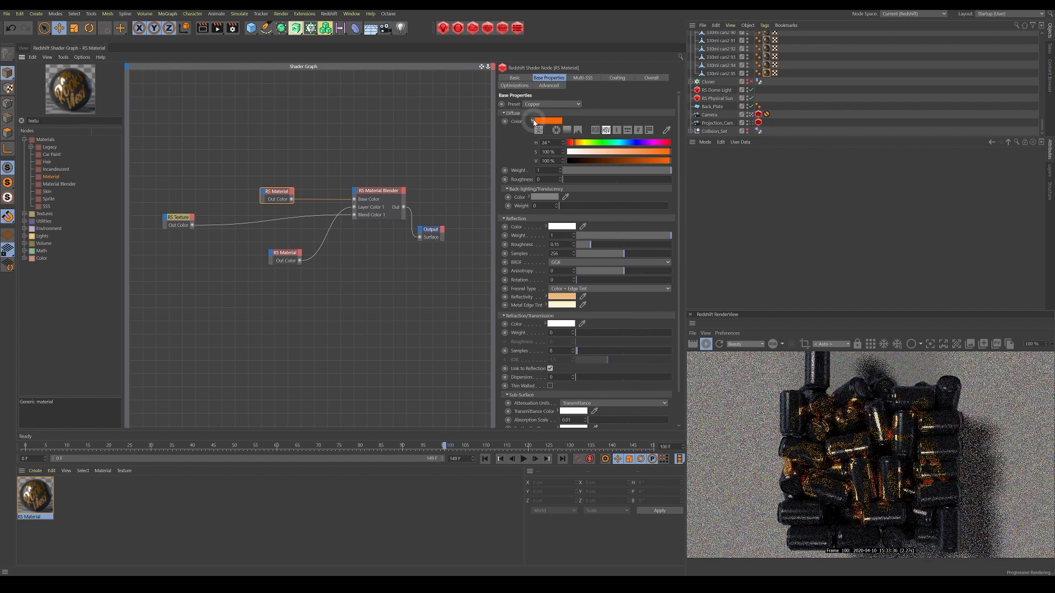
pyautogui.click(533, 121)
# Add an RS Bump Map node to the shader graph below the material nodes
pyautogui.moveTo(175, 218); pyautogui.dragTo(190, 221)
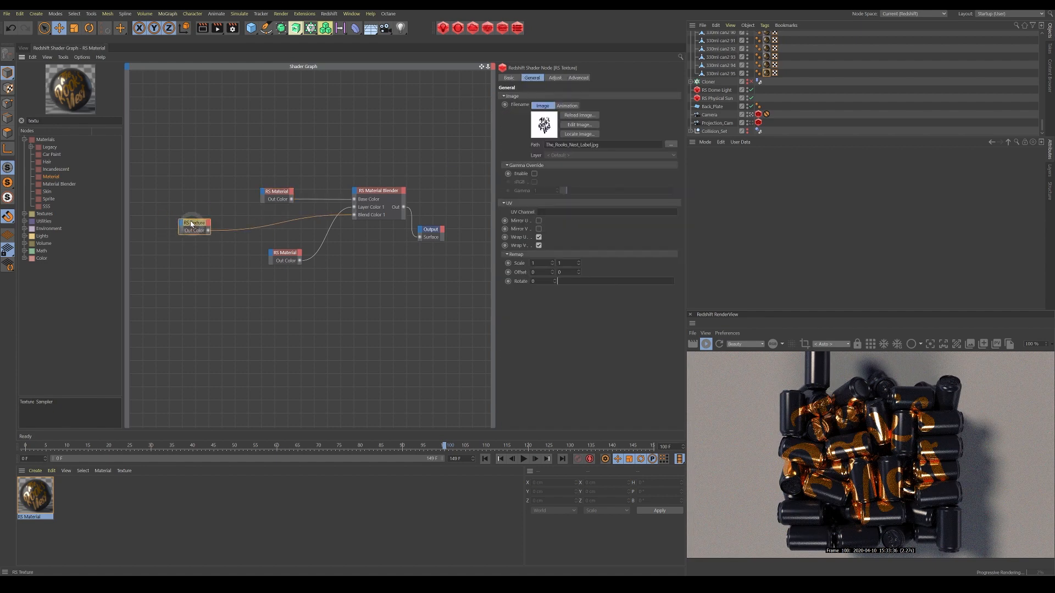
pyautogui.click(61, 120)
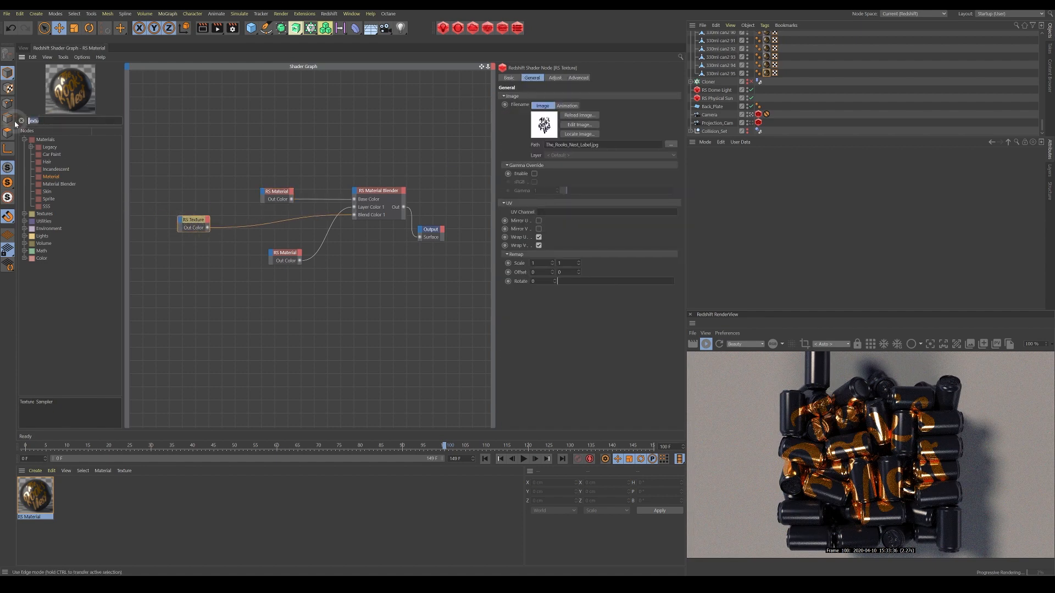
pyautogui.write('bump')
pyautogui.moveTo(61, 162); pyautogui.dragTo(190, 248)
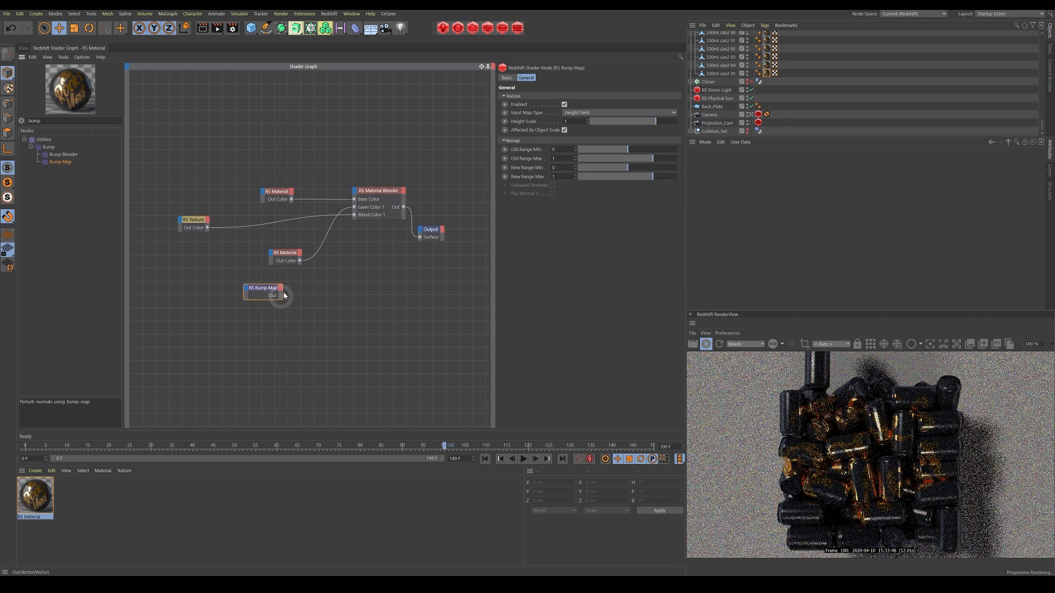
# Connect the RS Bump Map's output to the overall Bump Input of both RS Material nodes
pyautogui.moveTo(280, 295); pyautogui.dragTo(273, 256)
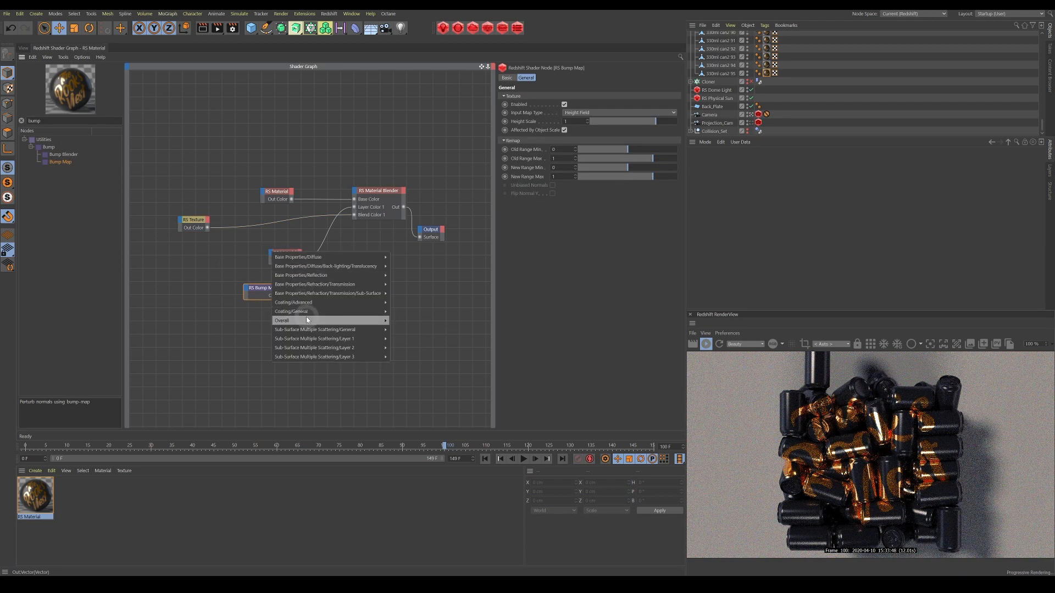
pyautogui.click(431, 340)
pyautogui.moveTo(280, 295); pyautogui.dragTo(259, 204)
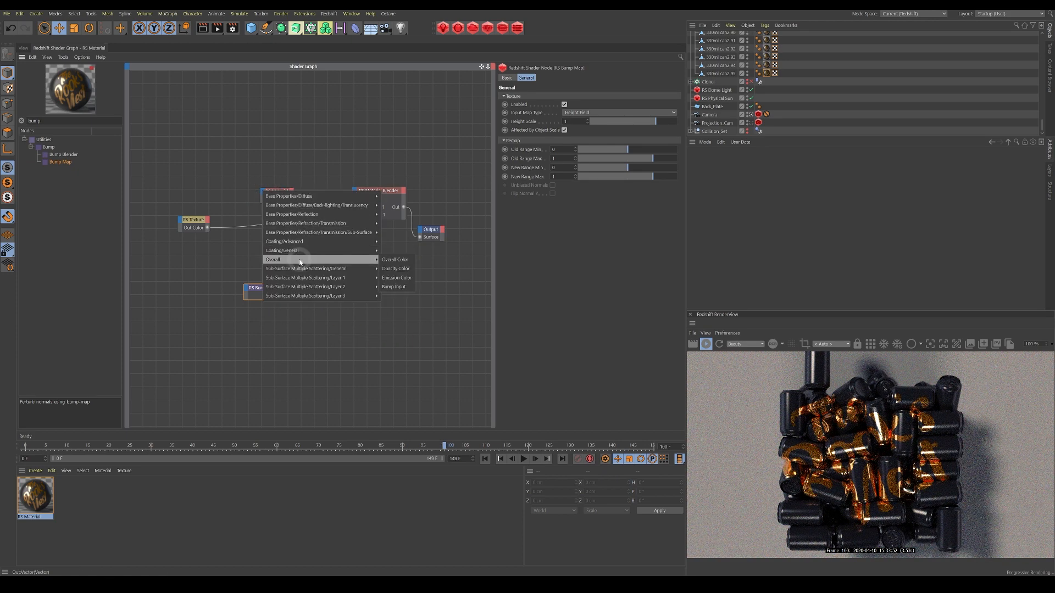
pyautogui.click(321, 289)
pyautogui.moveTo(267, 286); pyautogui.dragTo(224, 282)
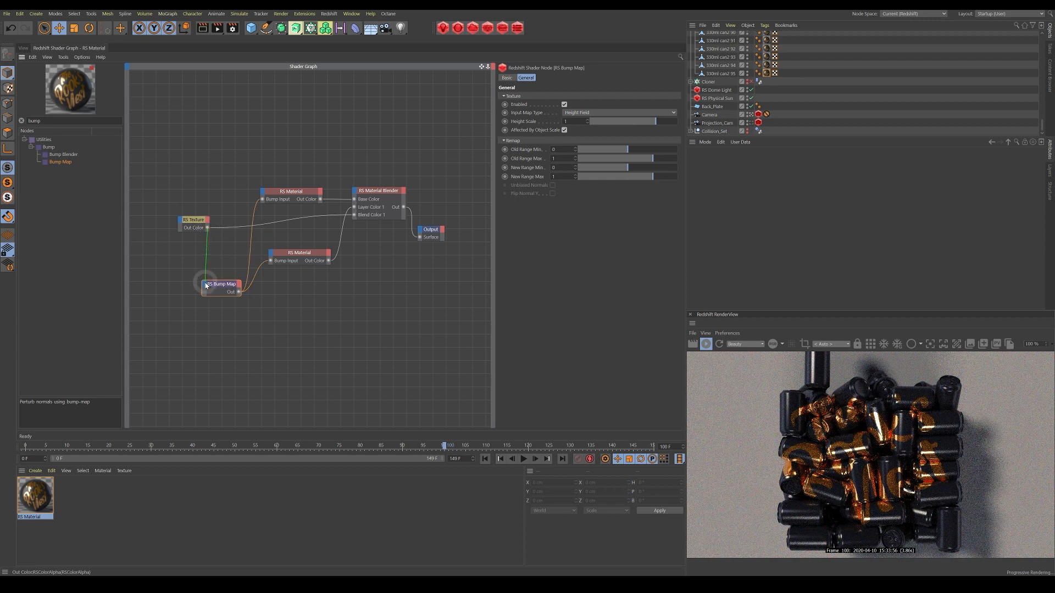
# Add an RS Ramp node and route the RS Texture through it into the RS Bump Map's texture Input
pyautogui.click(189, 251)
pyautogui.moveTo(62, 122); pyautogui.dragTo(14, 122)
pyautogui.write('ramp')
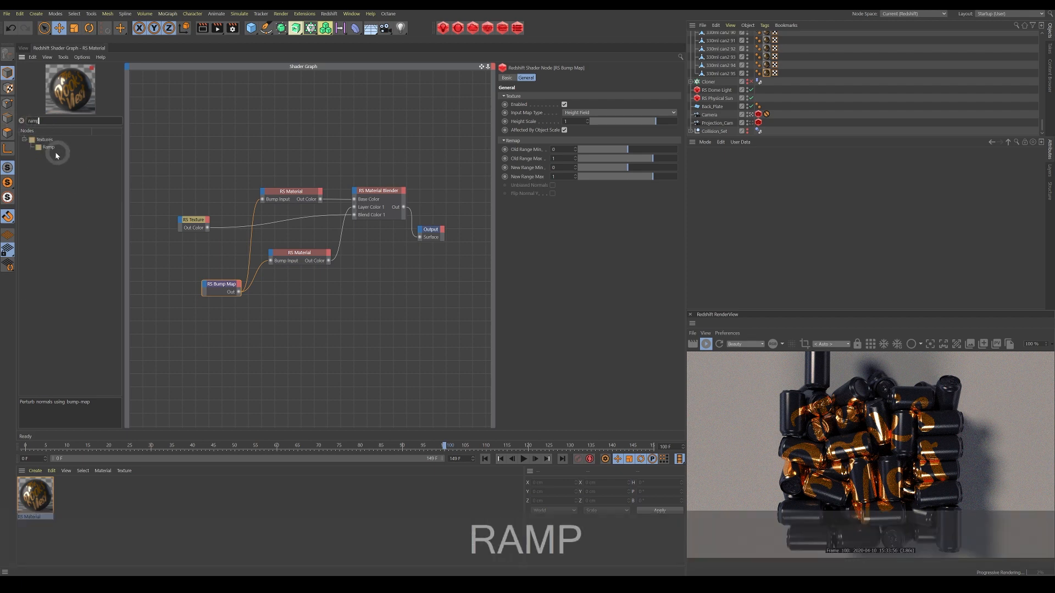
pyautogui.moveTo(48, 148); pyautogui.dragTo(167, 260)
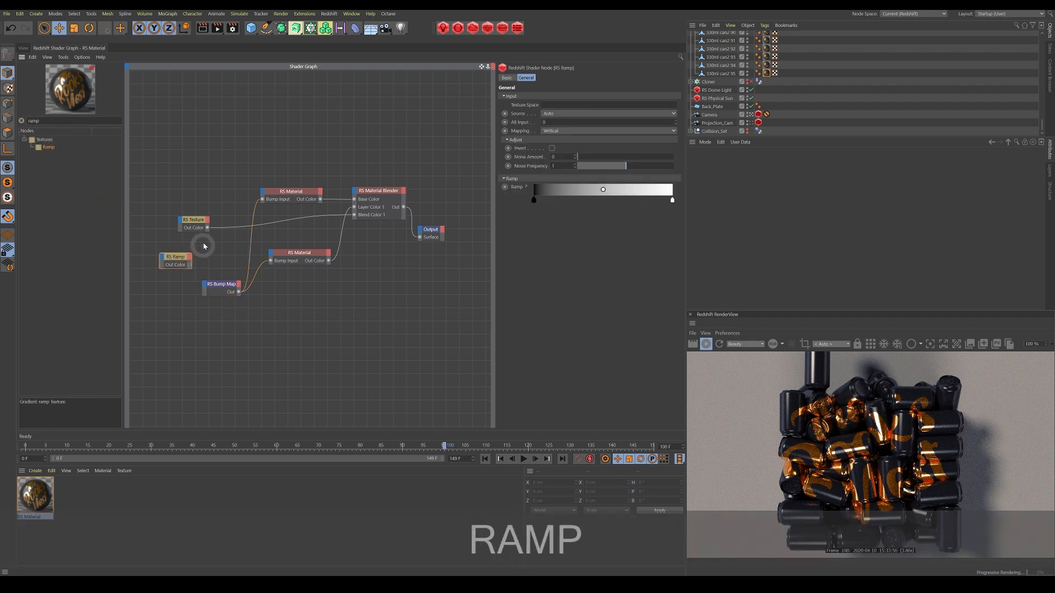
pyautogui.moveTo(206, 228); pyautogui.dragTo(225, 301)
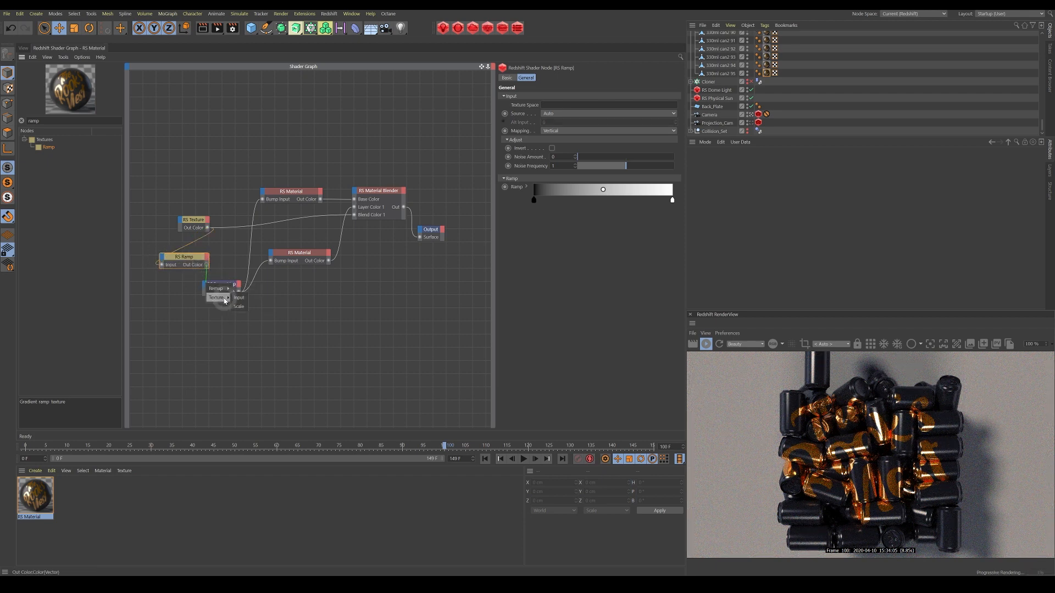
pyautogui.click(239, 299)
# Set the RS Bump Map's Height Scale to 0.2
pyautogui.click(234, 283)
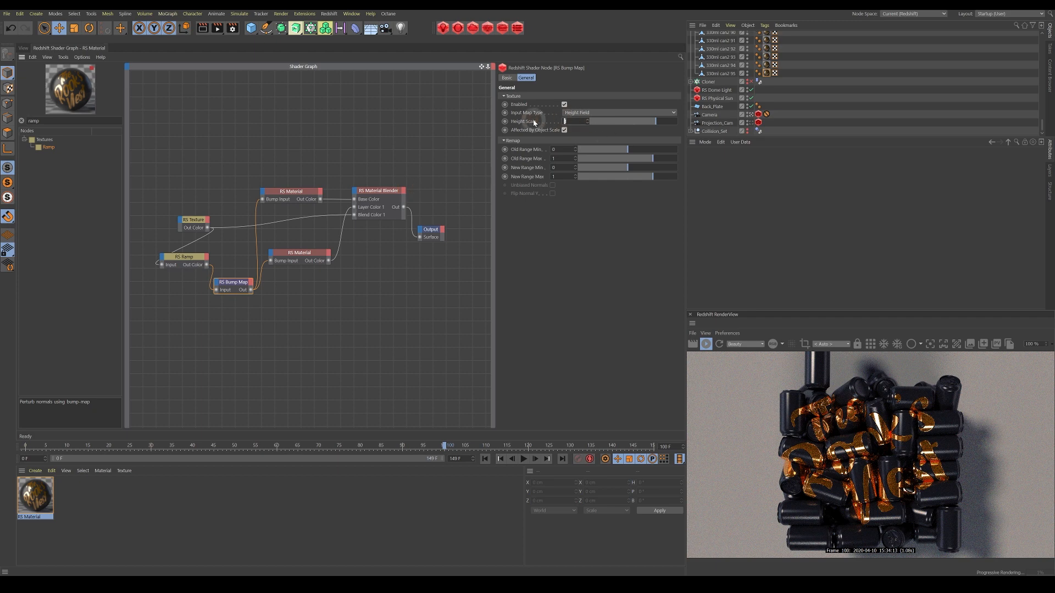
pyautogui.write('0.2')
pyautogui.press('Return')
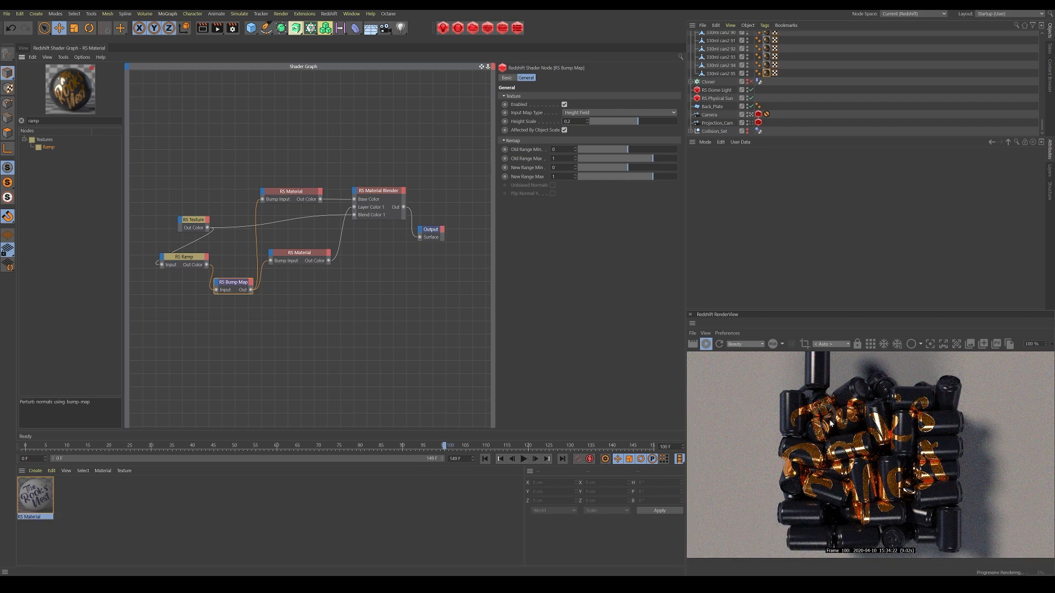
# Add an RS Maxon Noise node in the empty graph area above the RS Texture node
pyautogui.click(294, 192)
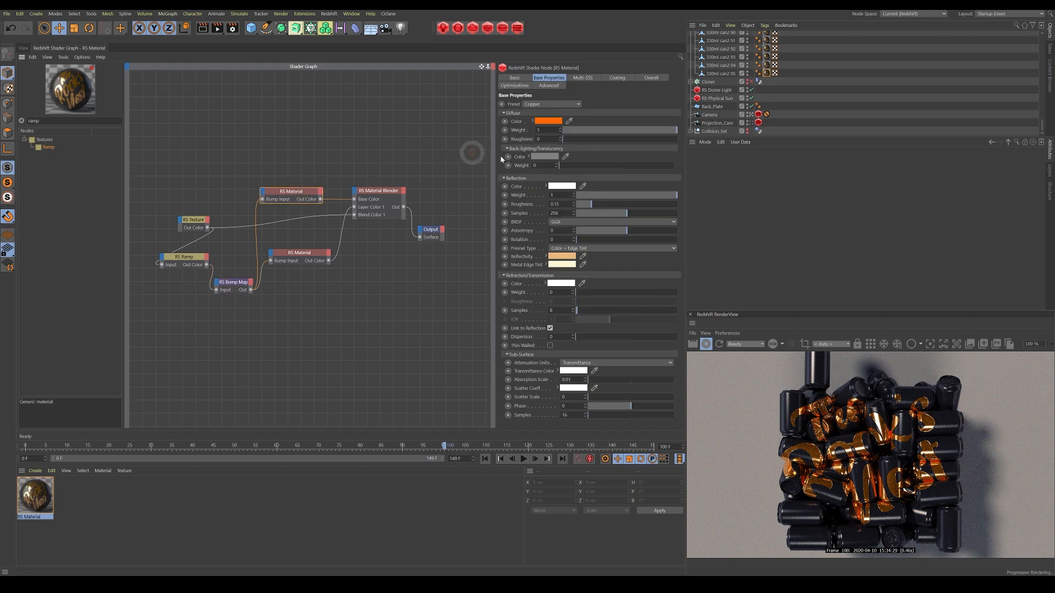
pyautogui.click(313, 254)
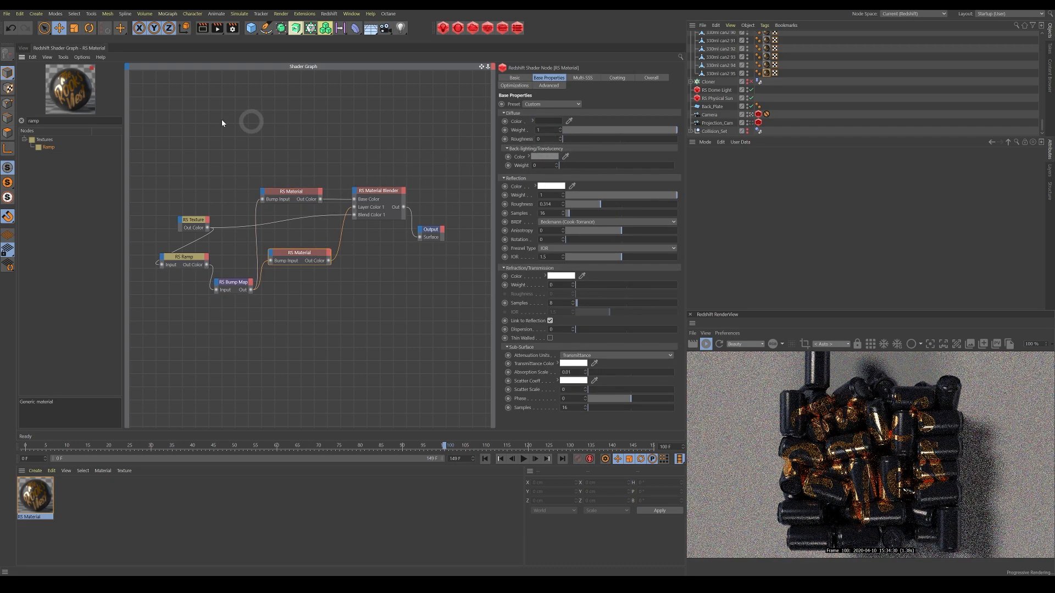
pyautogui.doubleClick(47, 121)
pyautogui.write('noise')
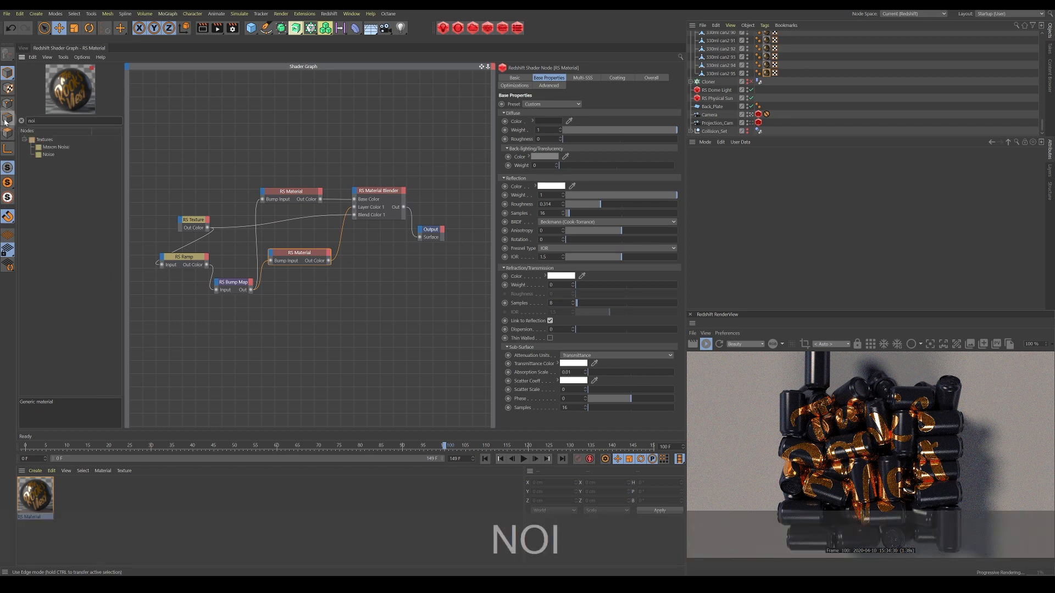
pyautogui.moveTo(55, 146); pyautogui.dragTo(220, 140)
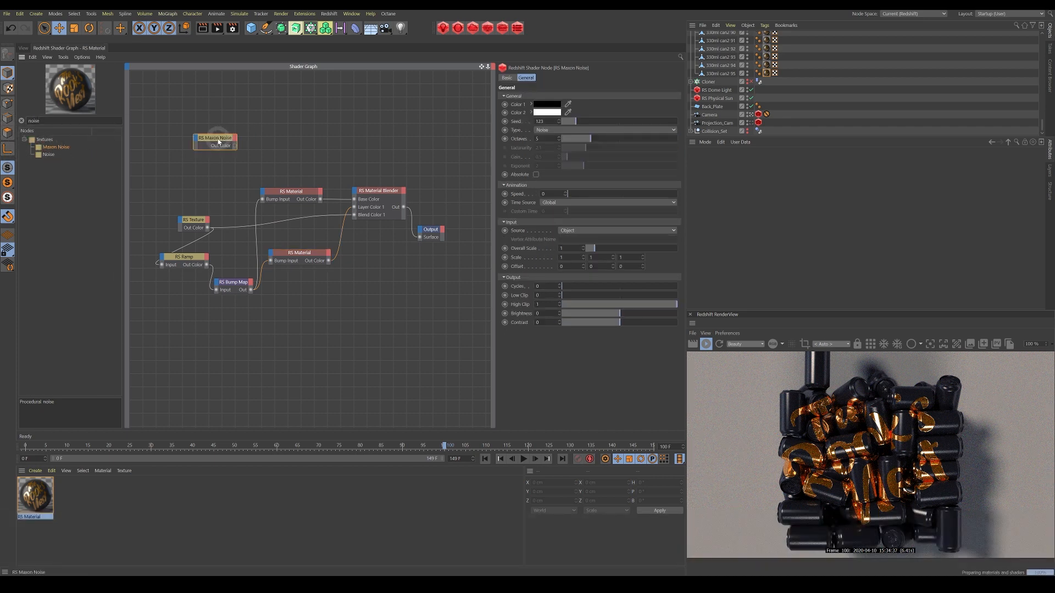
# Set the Maxon Noise type to Poxo and connect its Out Color to the Output's Surface to preview the pattern
pyautogui.click(674, 130)
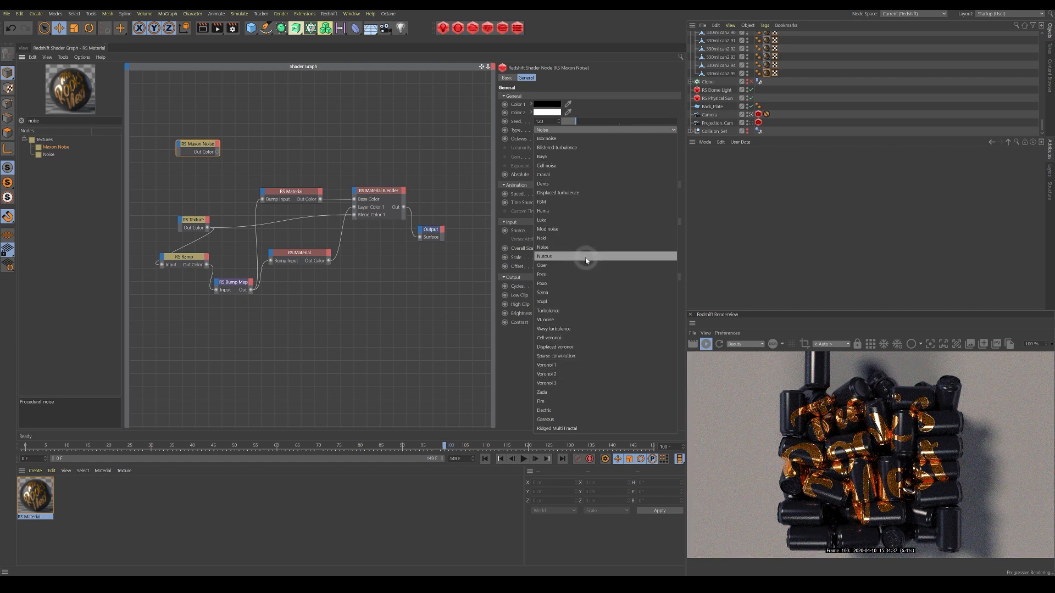
pyautogui.click(558, 328)
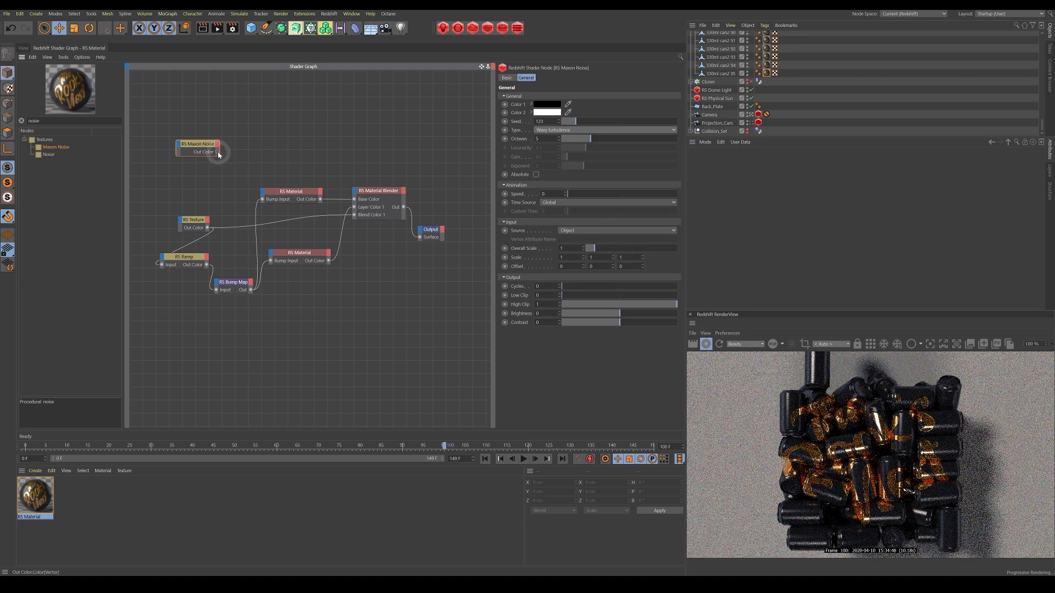
pyautogui.click(673, 130)
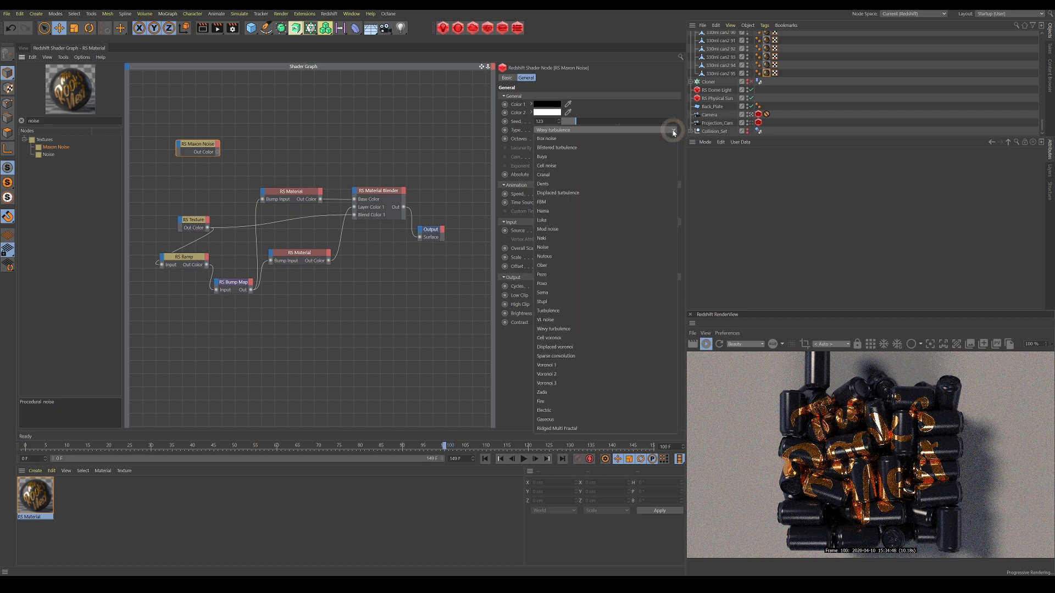
pyautogui.click(557, 284)
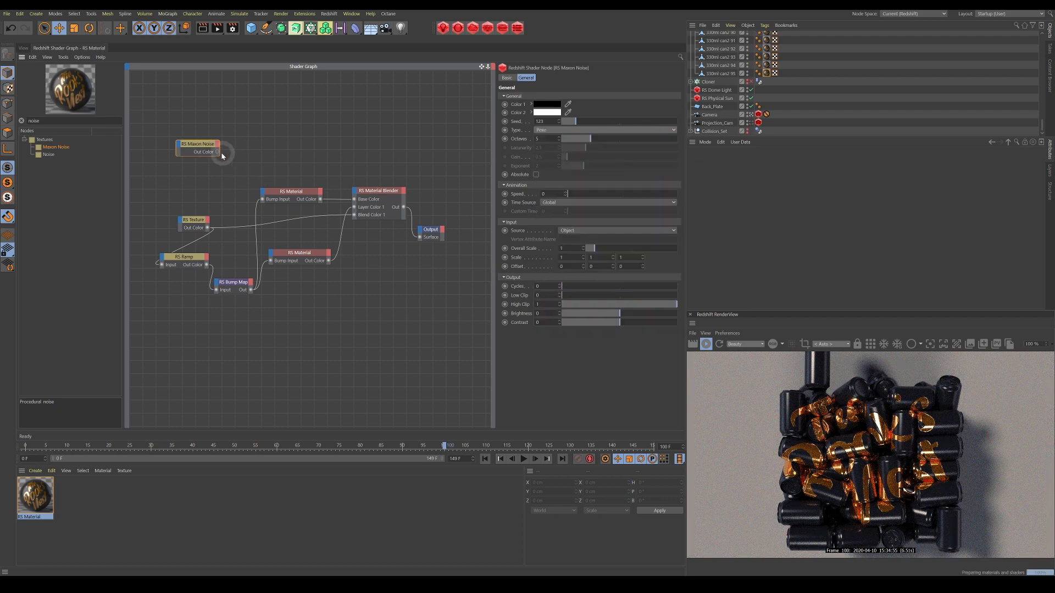
pyautogui.moveTo(217, 152); pyautogui.dragTo(421, 240)
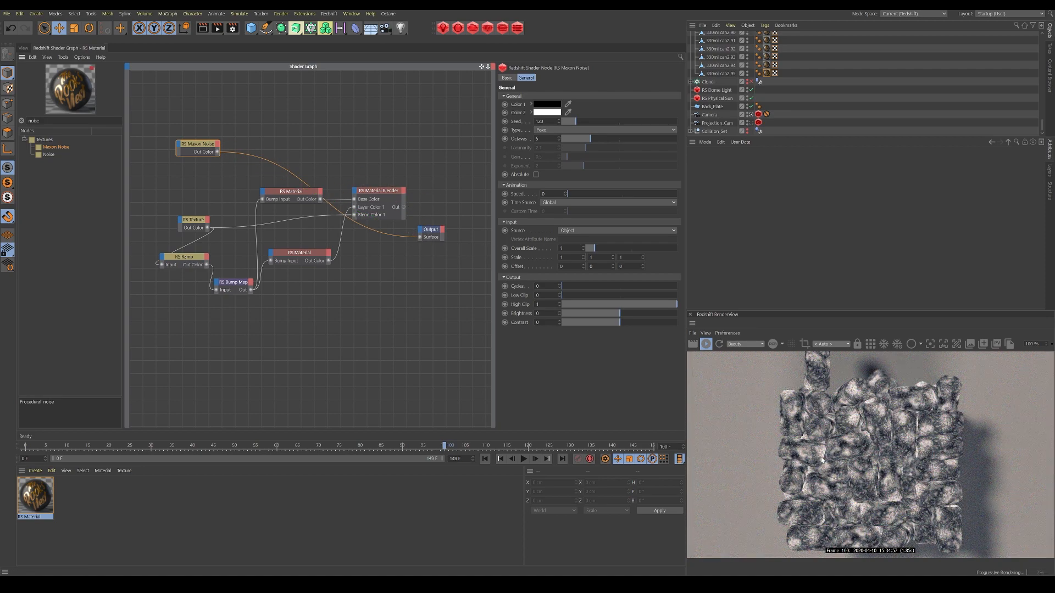
# Add a second RS Ramp node and connect the Maxon Noise's Out Color to its Input
pyautogui.moveTo(217, 153); pyautogui.dragTo(72, 119)
pyautogui.press('BackSpace')
pyautogui.press('BackSpace')
pyautogui.press('BackSpace')
pyautogui.press('BackSpace')
pyautogui.press('BackSpace')
pyautogui.write('ramp')
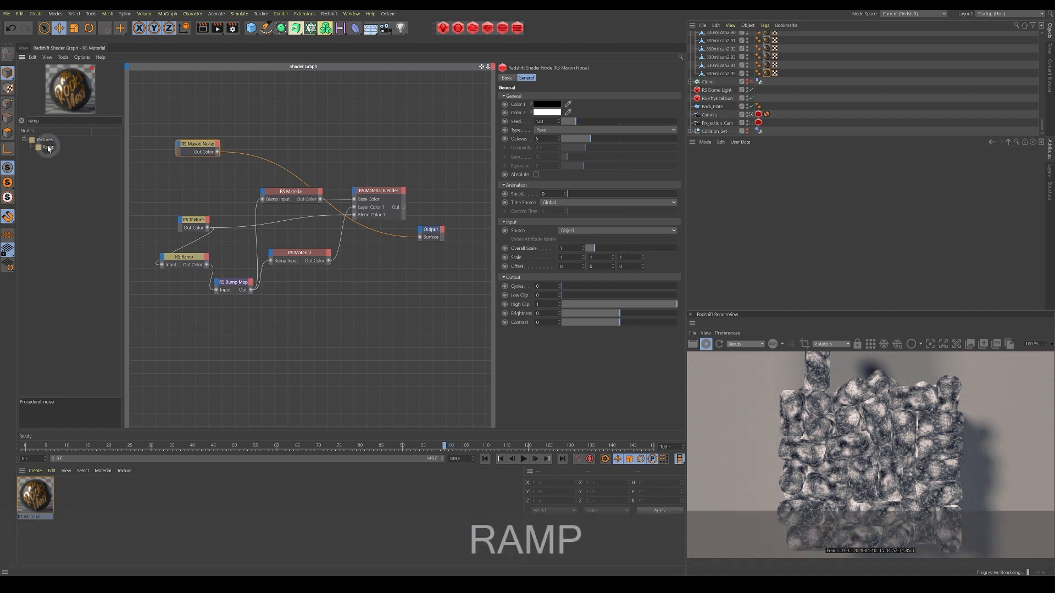
pyautogui.doubleClick(48, 147)
pyautogui.moveTo(218, 152); pyautogui.dragTo(305, 246)
# Connect the new RS Ramp's Out Color to the lower RS Material's Refl Roughness and the Material Blender's Out to the Output's Surface
pyautogui.click(319, 129)
pyautogui.click(306, 254)
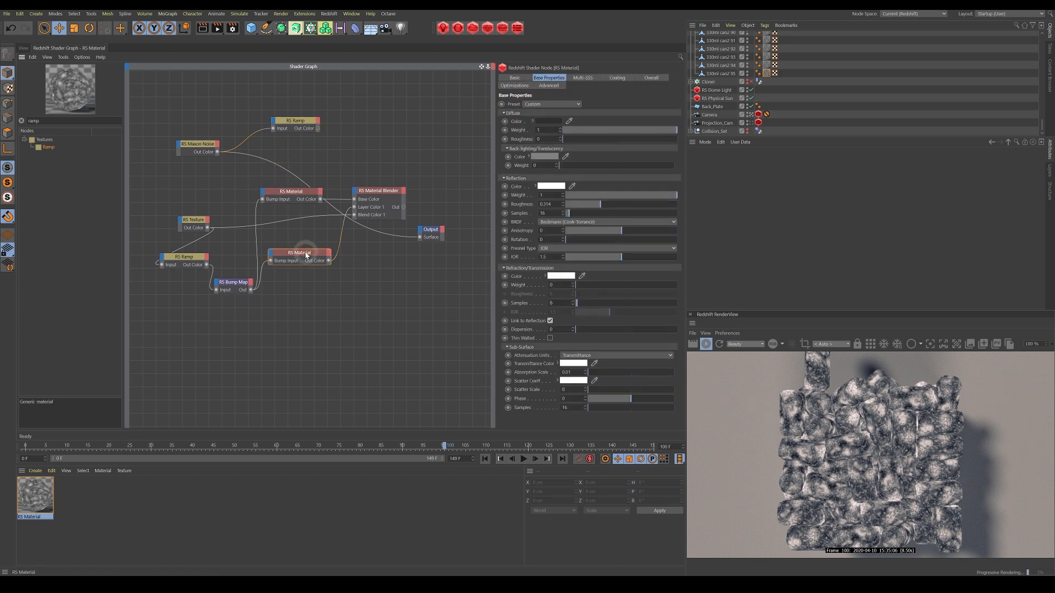
pyautogui.moveTo(317, 129); pyautogui.dragTo(271, 254)
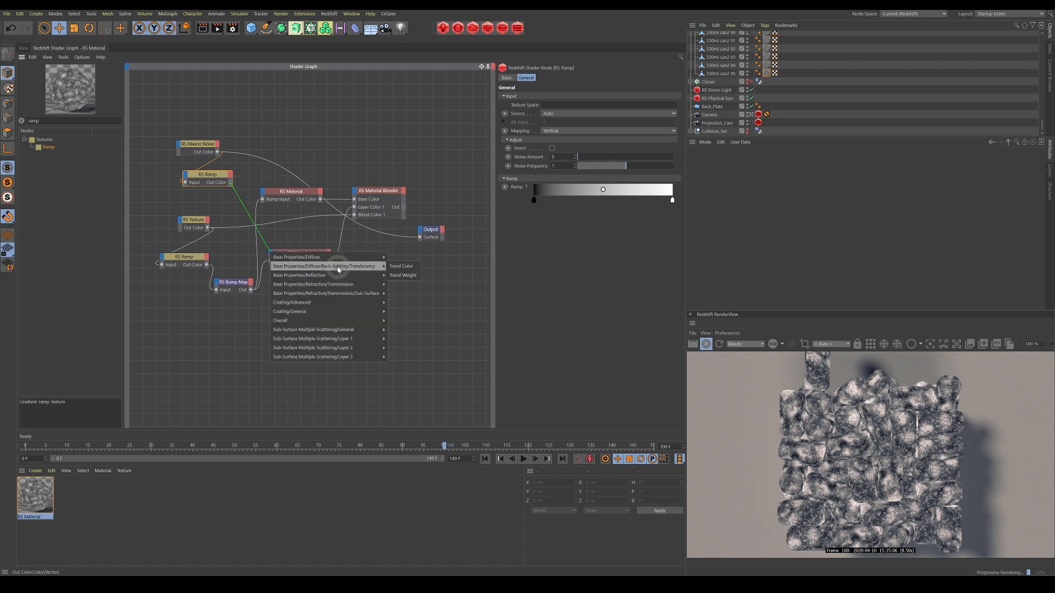
pyautogui.moveTo(323, 277)
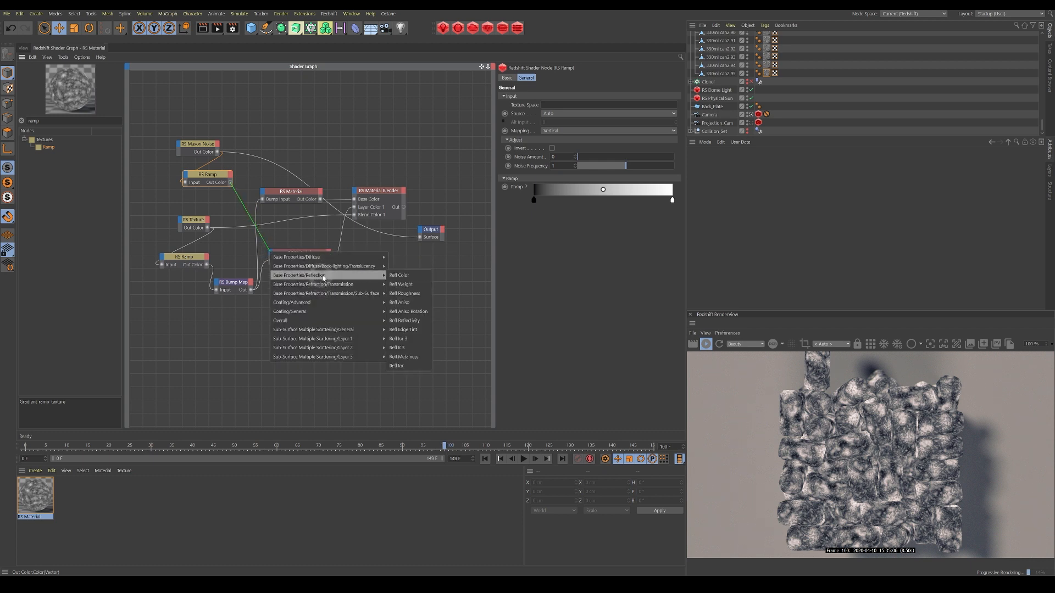
pyautogui.click(408, 293)
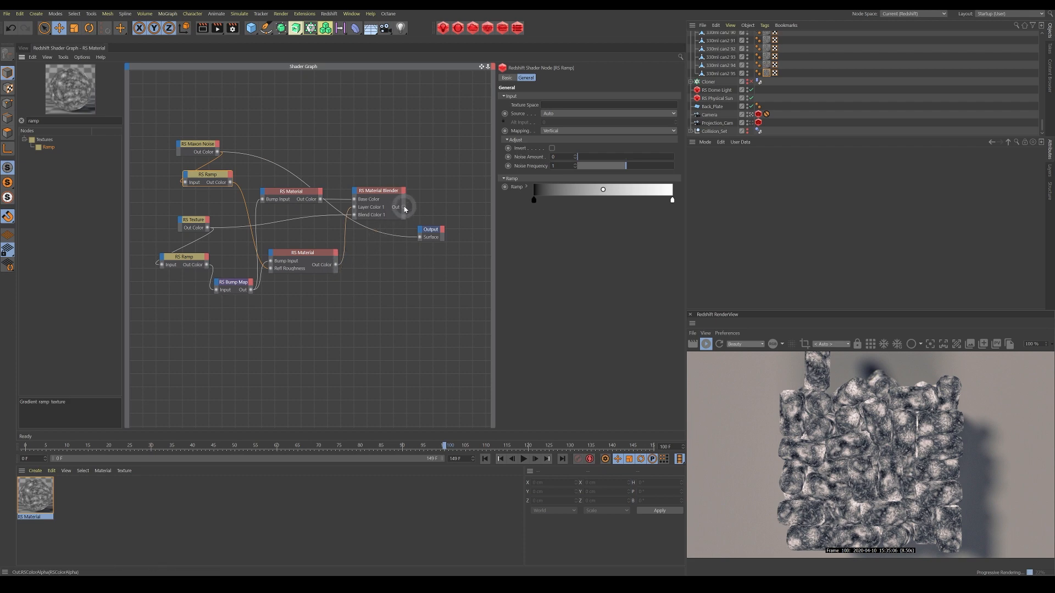
pyautogui.moveTo(421, 240); pyautogui.dragTo(420, 242)
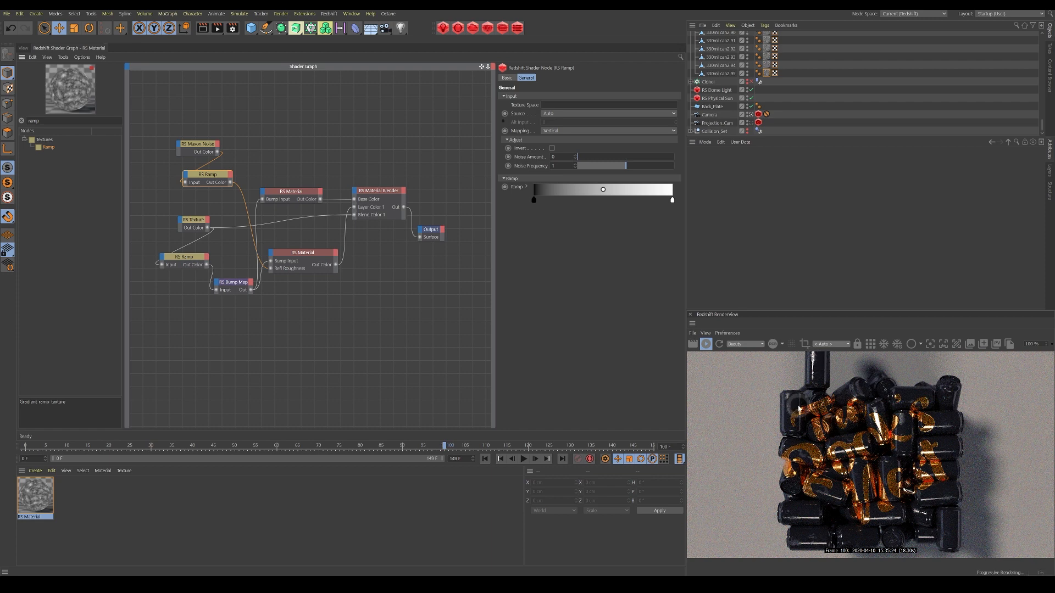
# Lighten the roughness ramp's black start knot to gray and darken its white end knot to a value of 69%
pyautogui.moveTo(199, 144); pyautogui.dragTo(210, 186)
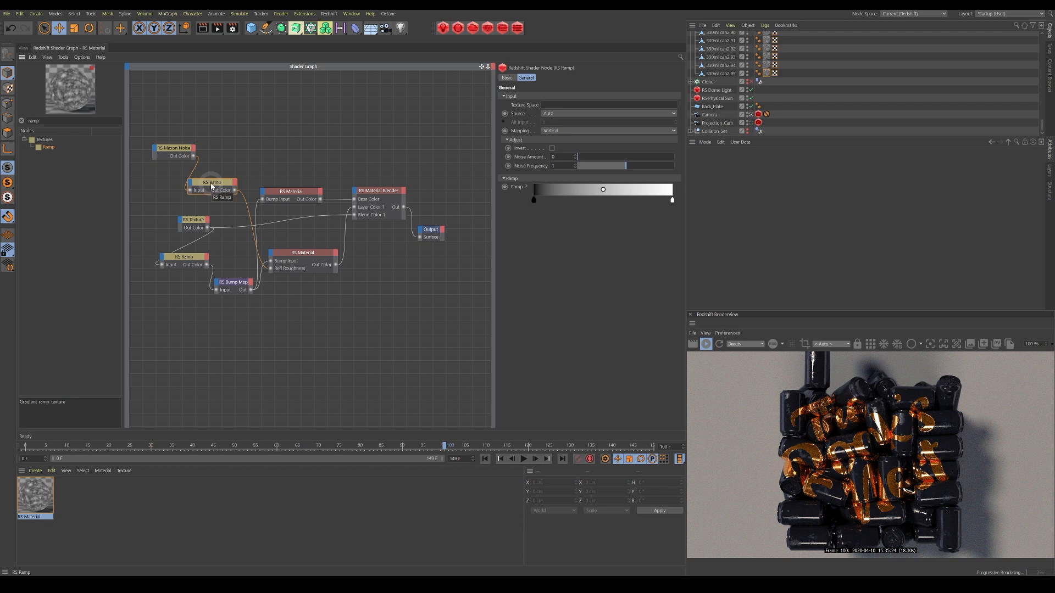
pyautogui.click(533, 201)
pyautogui.doubleClick(533, 202)
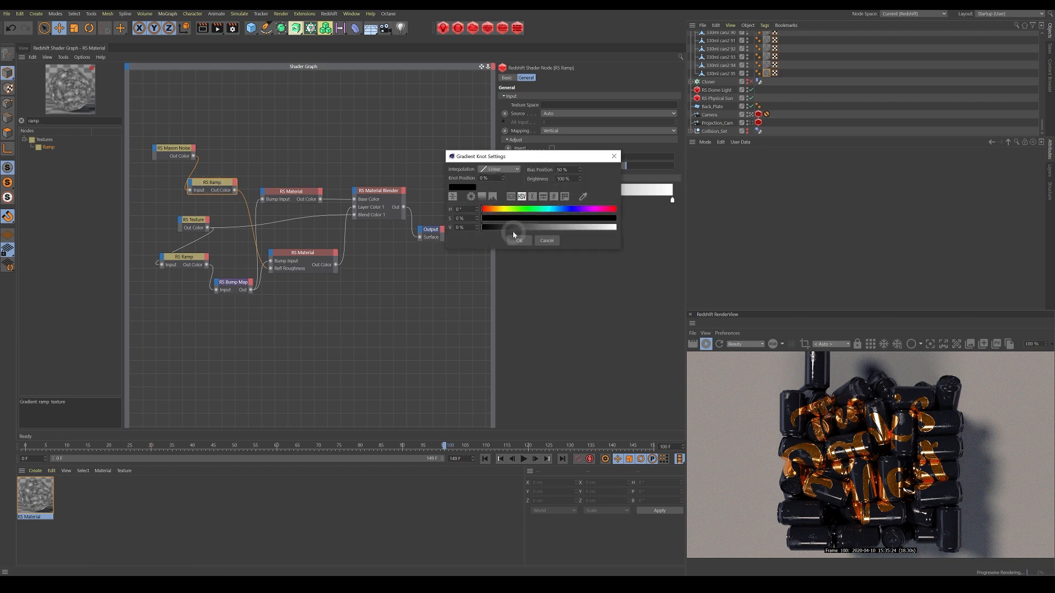
pyautogui.click(519, 240)
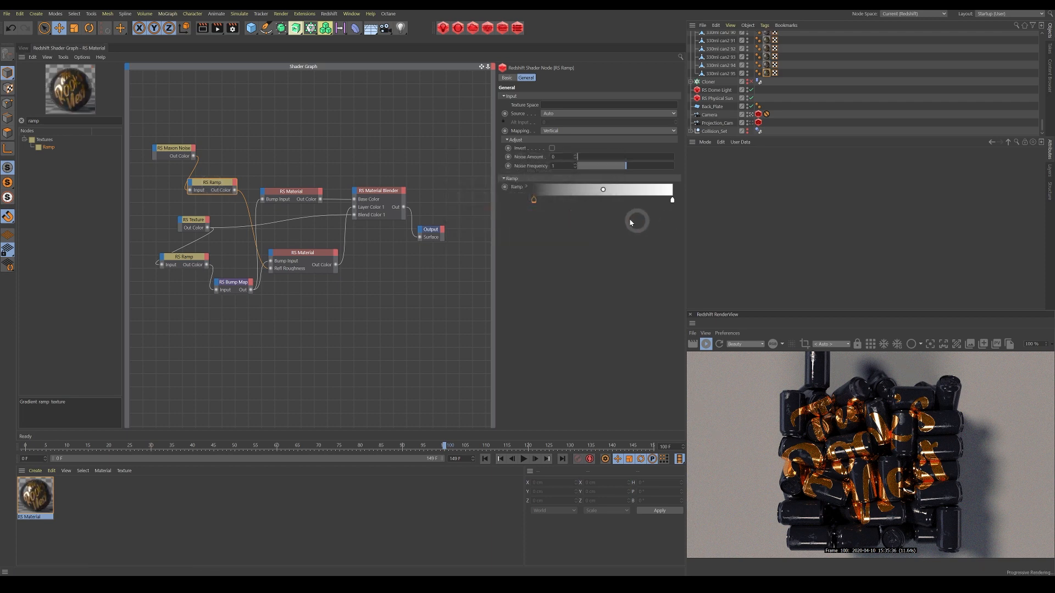
pyautogui.doubleClick(533, 201)
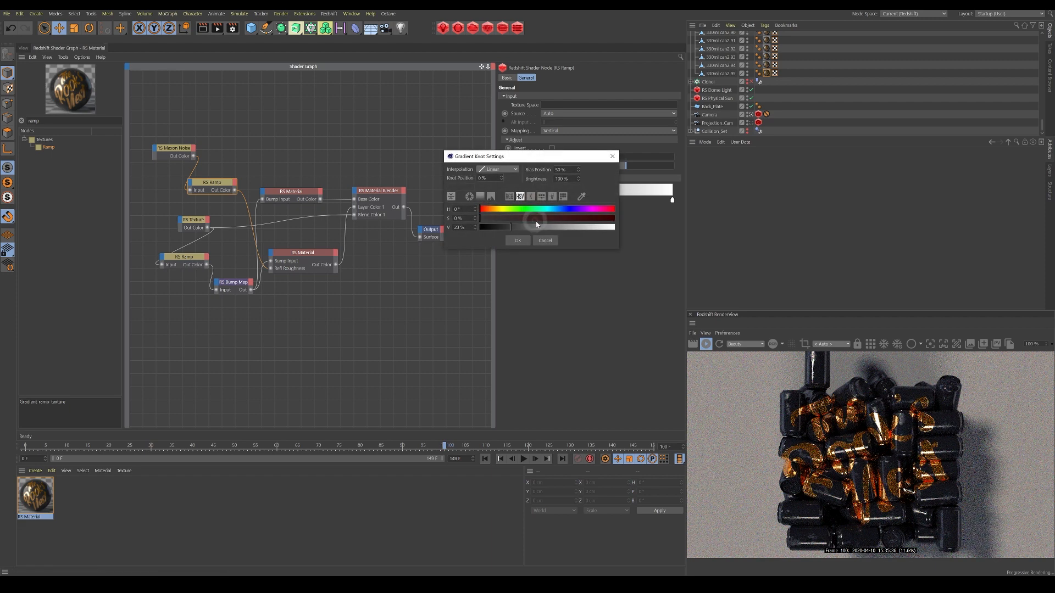
pyautogui.click(518, 240)
pyautogui.doubleClick(672, 200)
pyautogui.moveTo(687, 233); pyautogui.dragTo(715, 230)
pyautogui.click(656, 239)
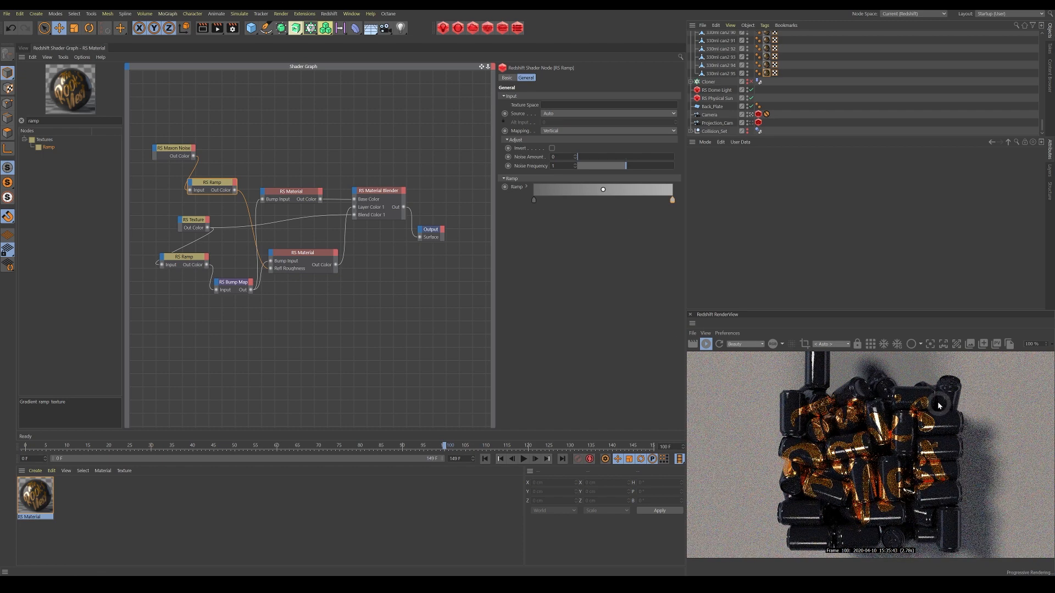
# Raise the roughness ramp's start knot to a value of about 60% and brighten its end knot further
pyautogui.doubleClick(533, 200)
pyautogui.click(561, 225)
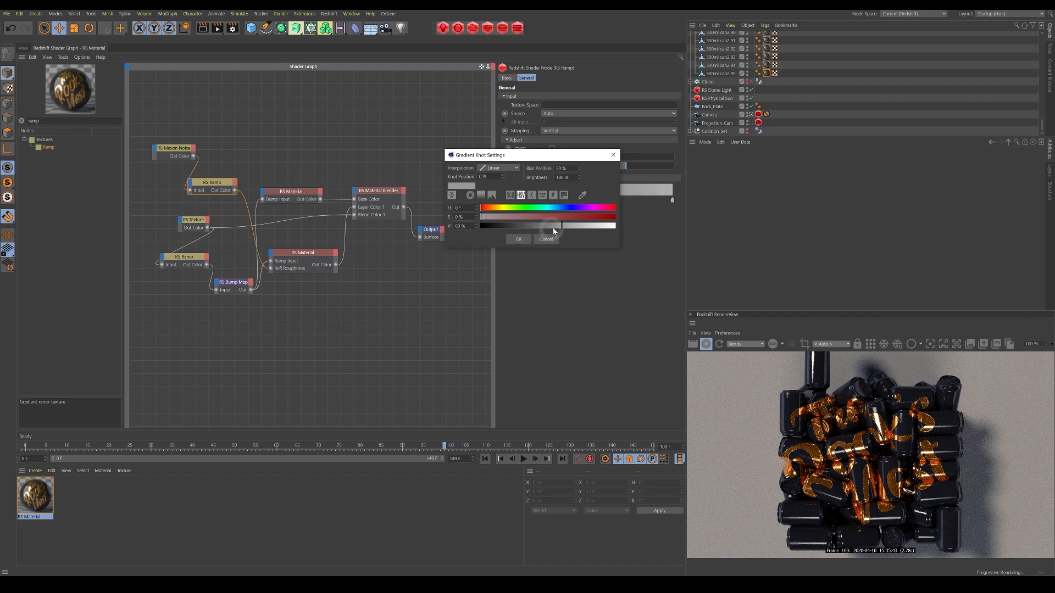
pyautogui.click(529, 240)
pyautogui.doubleClick(672, 200)
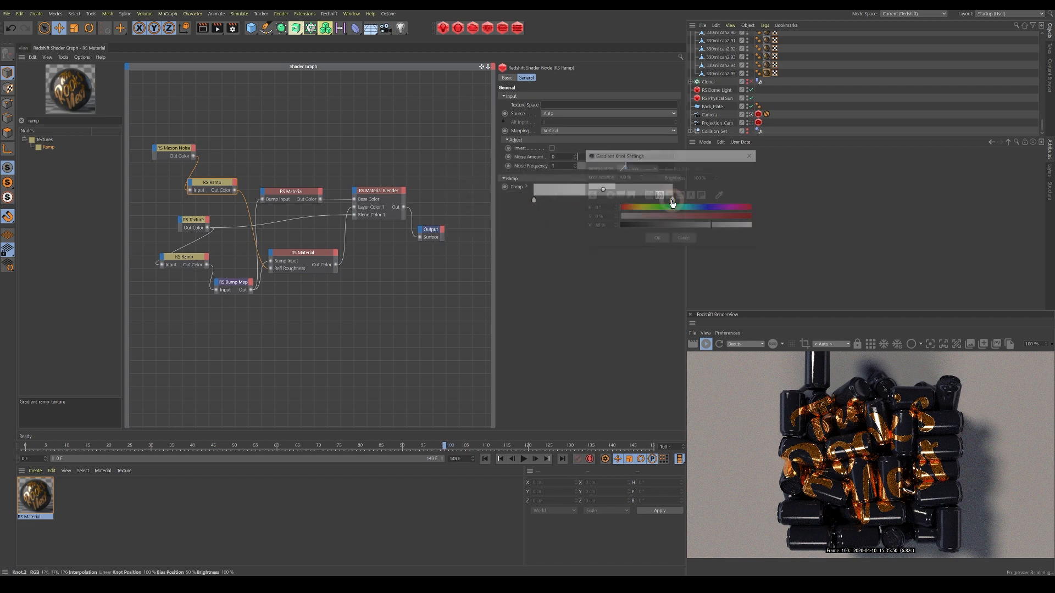
pyautogui.moveTo(690, 228); pyautogui.dragTo(736, 229)
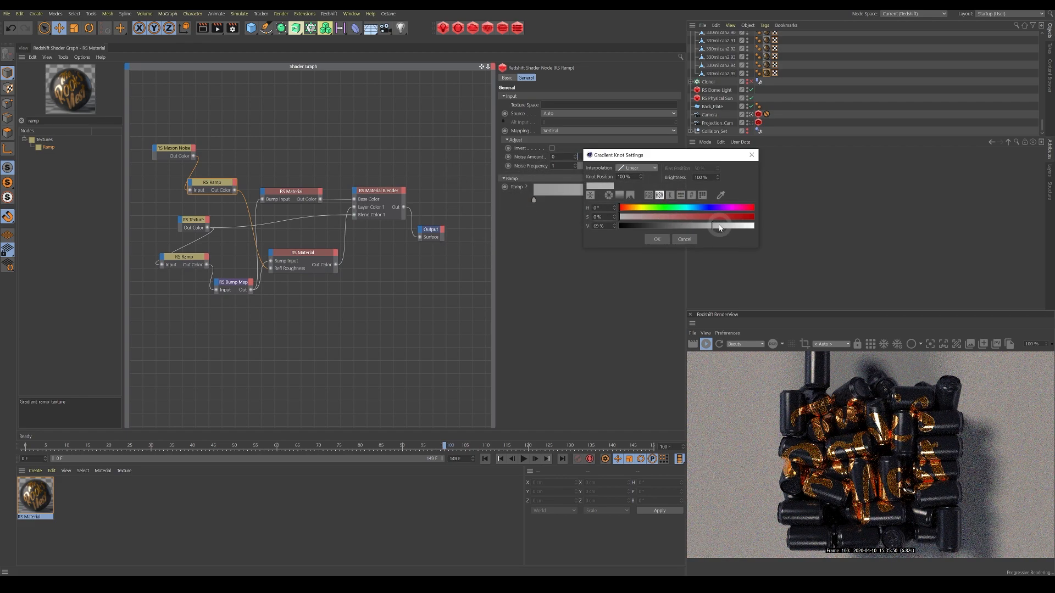
pyautogui.click(657, 239)
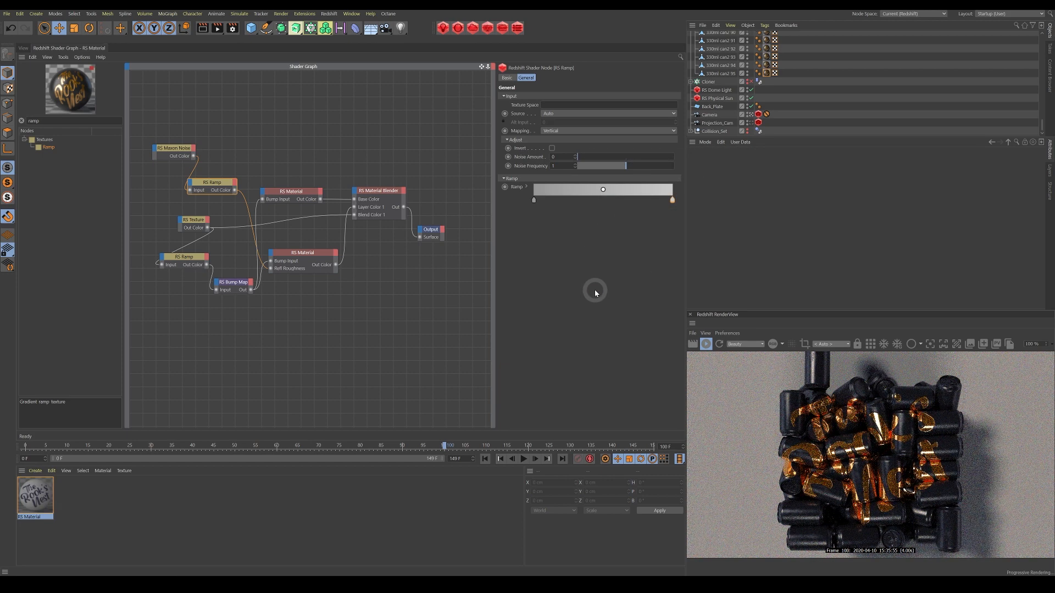
# Duplicate the RS Maxon Noise node below the bump nodes and connect its Out Color to the Output's Surface for preview
pyautogui.moveTo(176, 154); pyautogui.dragTo(167, 144)
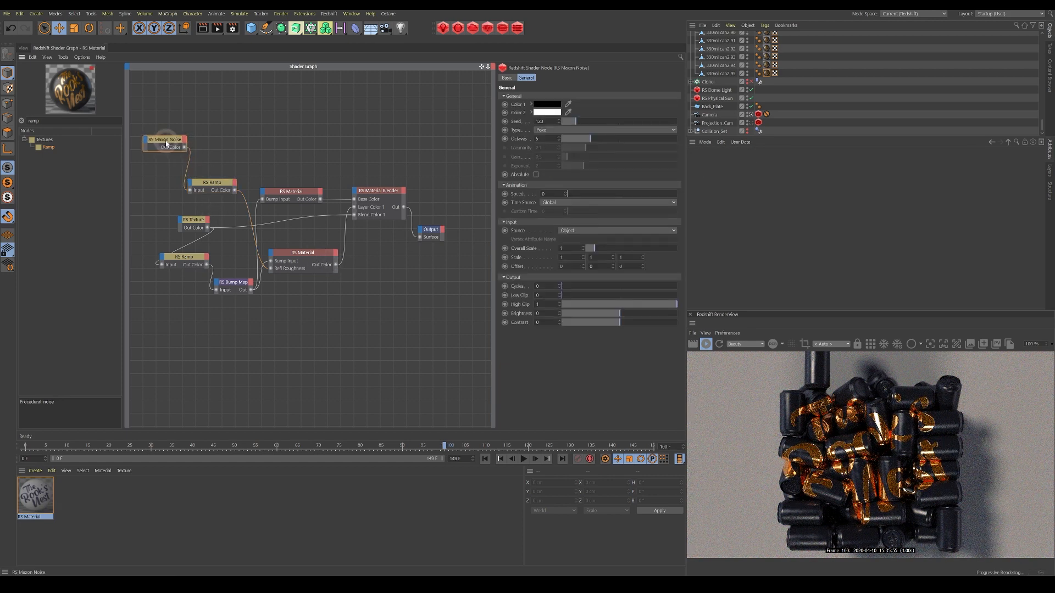
pyautogui.moveTo(189, 225); pyautogui.dragTo(177, 221)
pyautogui.click(170, 143)
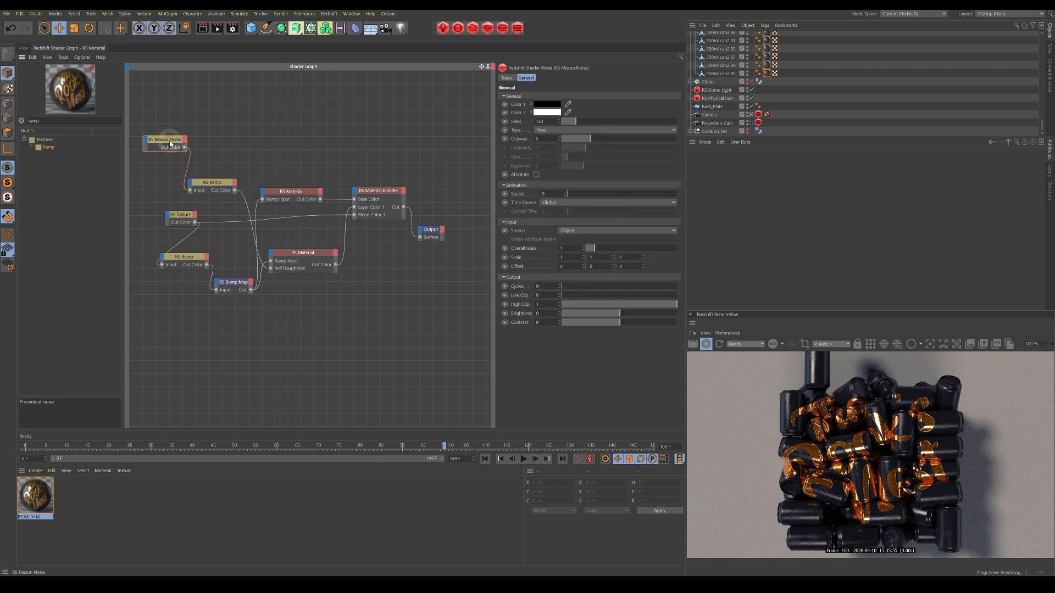
pyautogui.keyDown('ctrl'); pyautogui.moveTo(166, 139); pyautogui.dragTo(419, 237); pyautogui.keyUp('ctrl')
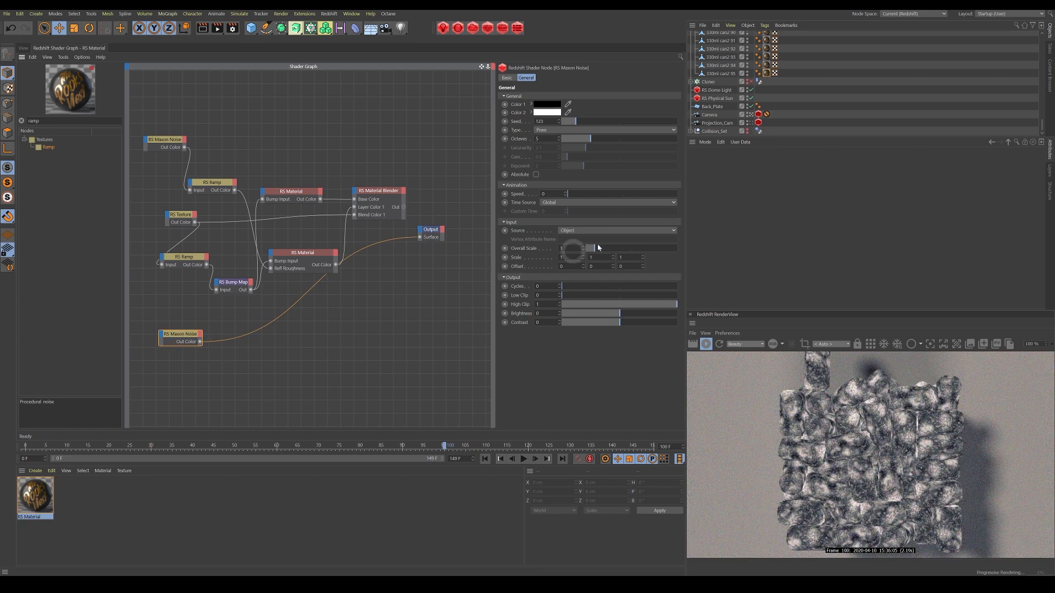
# Set the duplicated Maxon Noise's Overall Scale to 0.02, Low Clip to about 0.286 and High Clip to about 0.913
pyautogui.moveTo(589, 250); pyautogui.dragTo(589, 250)
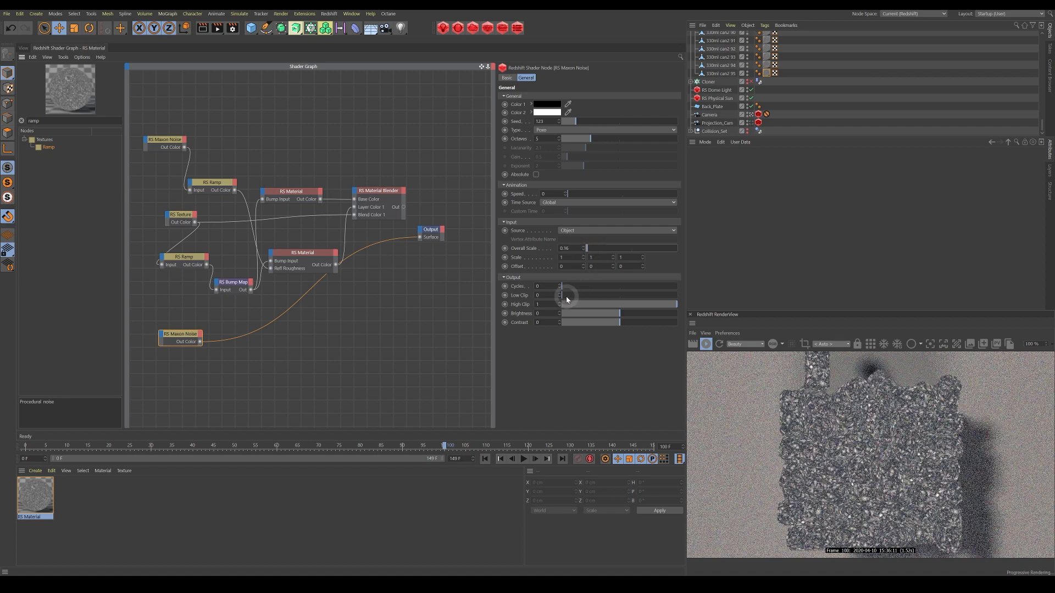
pyautogui.moveTo(570, 296); pyautogui.dragTo(595, 295)
pyautogui.moveTo(670, 307); pyautogui.dragTo(667, 305)
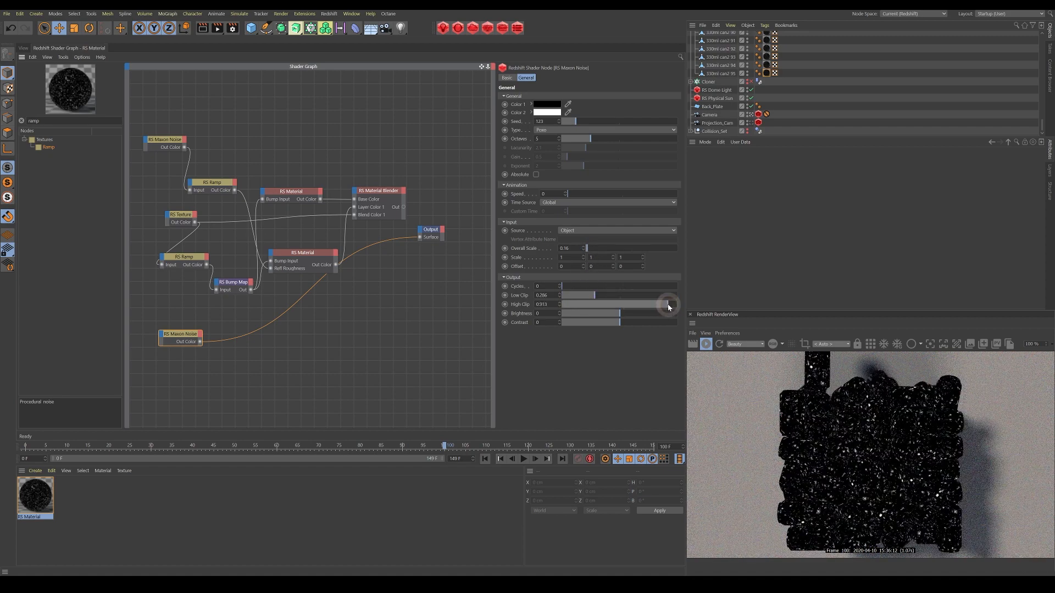
pyautogui.moveTo(583, 251); pyautogui.dragTo(583, 253)
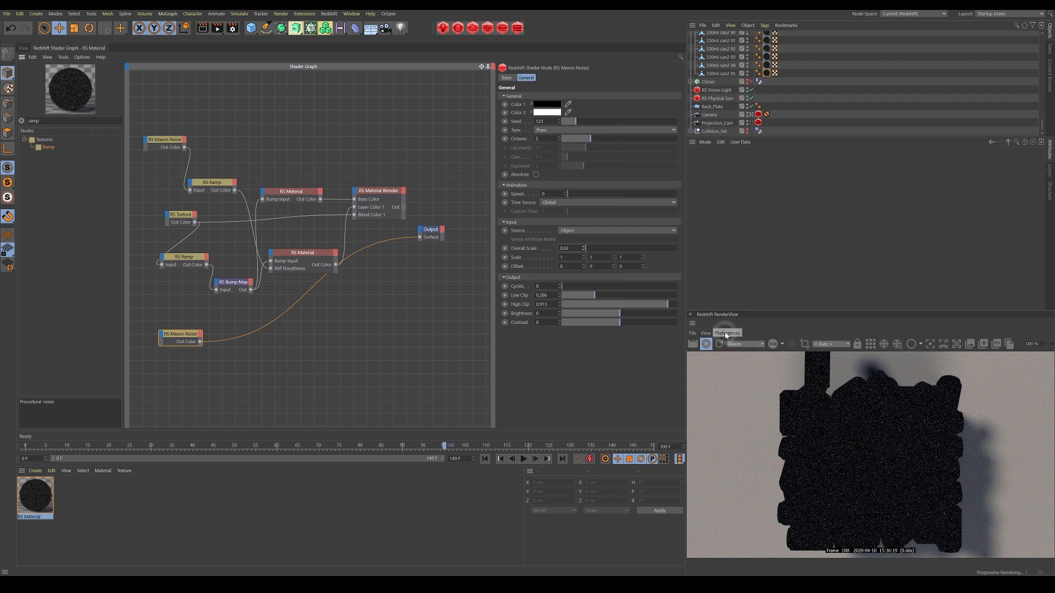
# Add an RS Color Layer node beside the duplicated Maxon Noise in the lower part of the graph
pyautogui.moveTo(174, 337); pyautogui.dragTo(178, 354)
pyautogui.click(20, 121)
pyautogui.write('laye')
pyautogui.click(59, 144)
pyautogui.moveTo(56, 152); pyautogui.dragTo(269, 378)
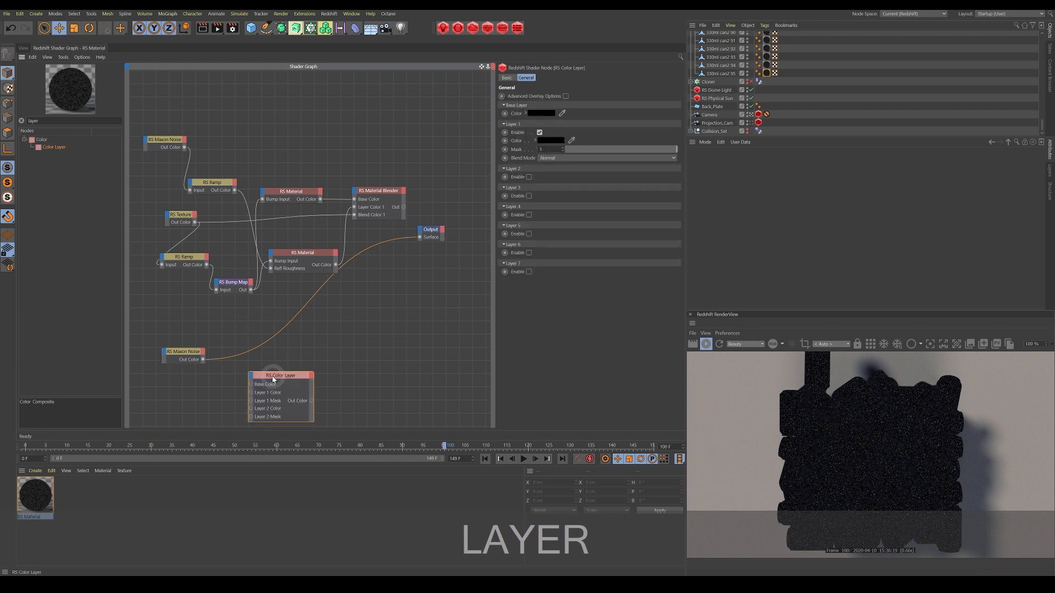
# Connect the duplicated Maxon Noise to the Color Layer's Layer 1 Color, the label ramp to its Base Color, and its Out Color to the Output
pyautogui.click(204, 360)
pyautogui.moveTo(204, 360); pyautogui.dragTo(244, 375)
pyautogui.moveTo(208, 265); pyautogui.dragTo(245, 367)
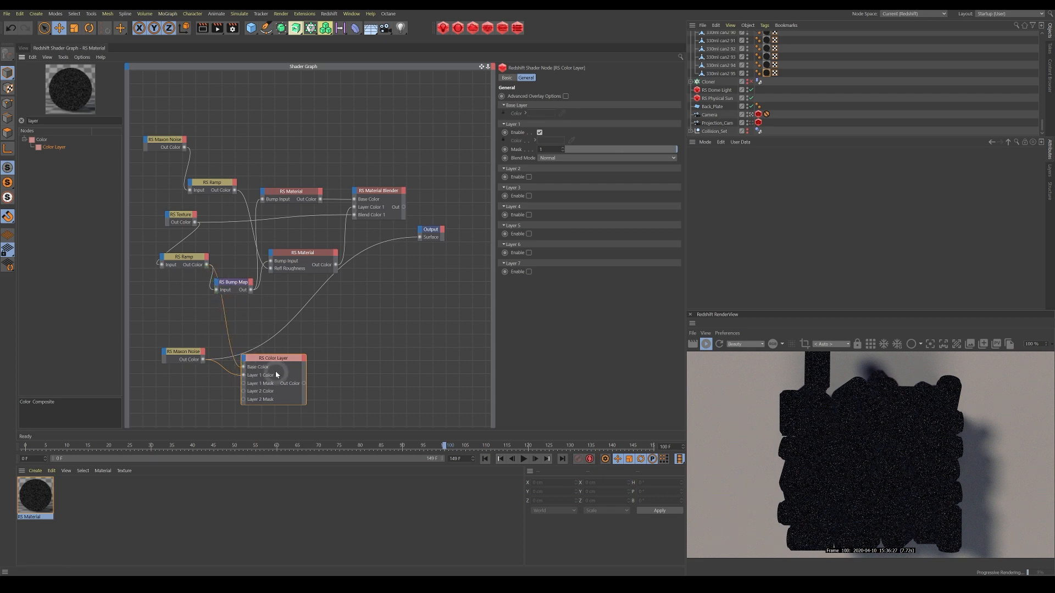
pyautogui.moveTo(303, 384); pyautogui.dragTo(419, 237)
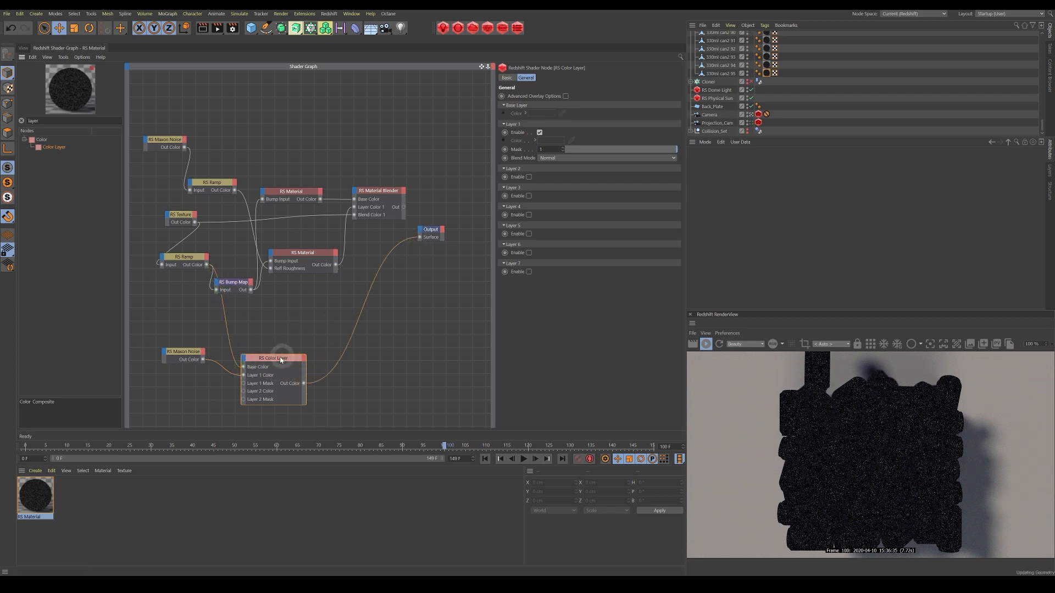
pyautogui.moveTo(273, 359); pyautogui.dragTo(274, 338)
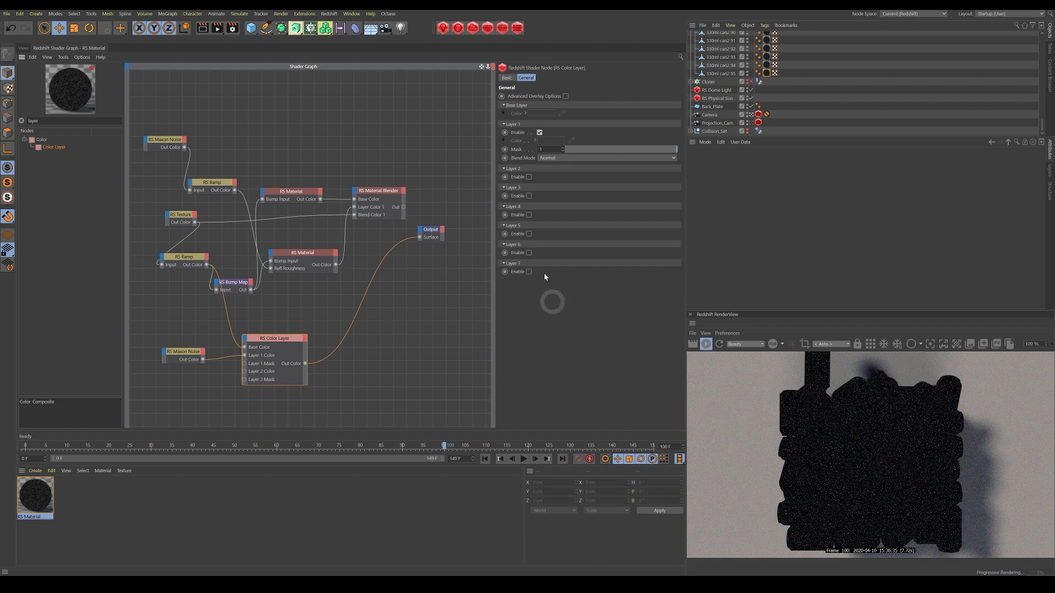
# Compare the Color Layer with Layer 1 disabled and enabled, and try the Multiply and Subtract blend modes
pyautogui.click(540, 133)
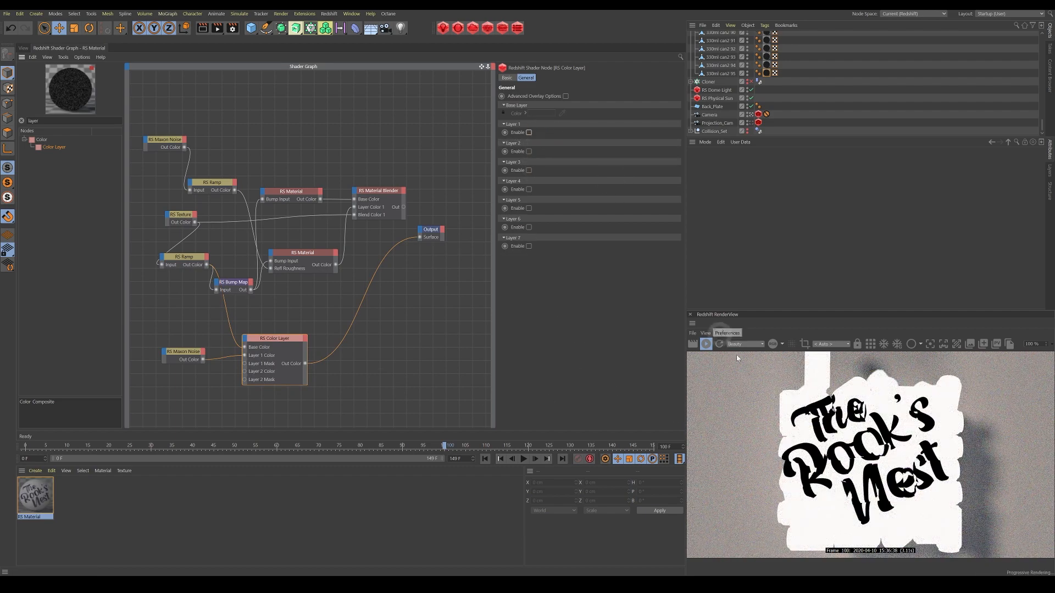
pyautogui.click(530, 133)
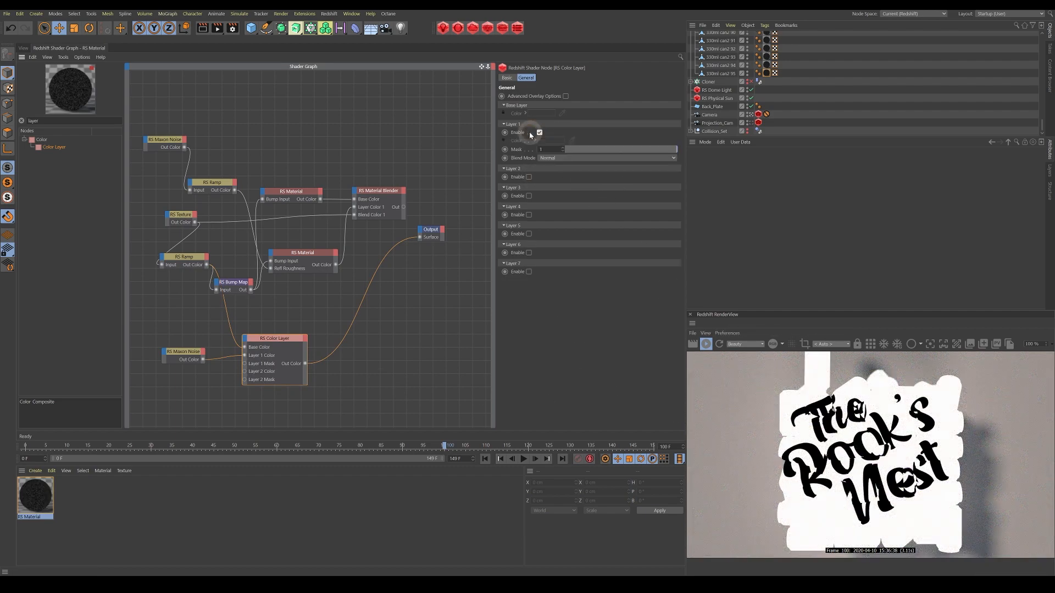
pyautogui.click(554, 158)
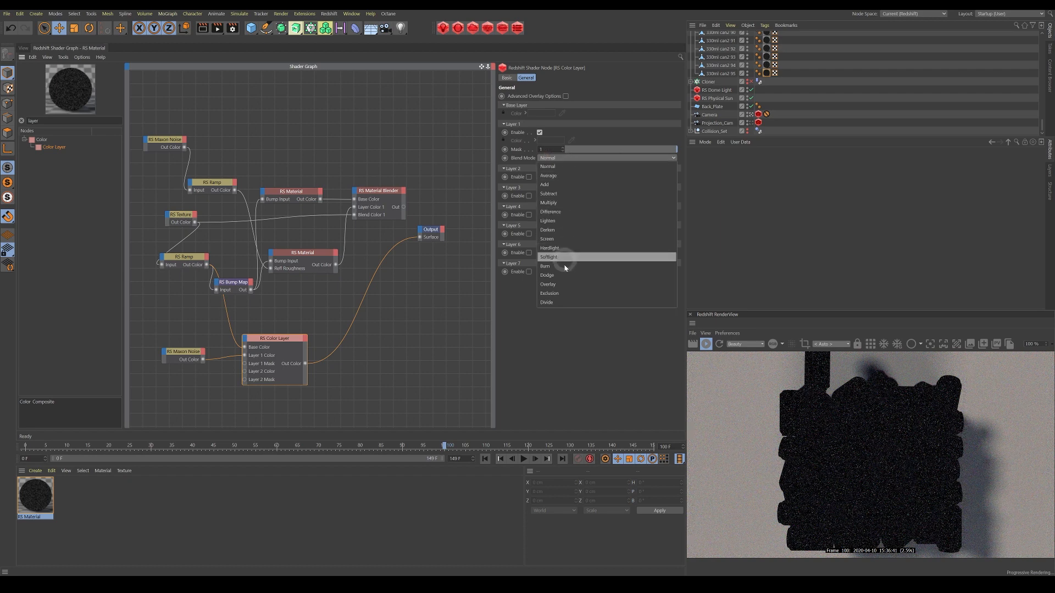
pyautogui.click(561, 203)
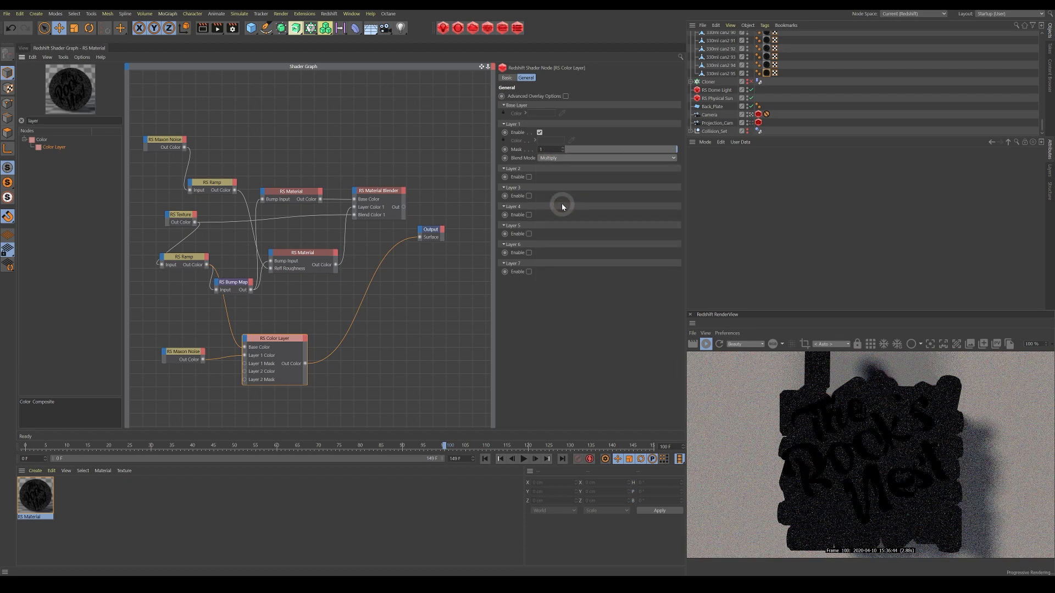
pyautogui.click(547, 159)
pyautogui.click(552, 196)
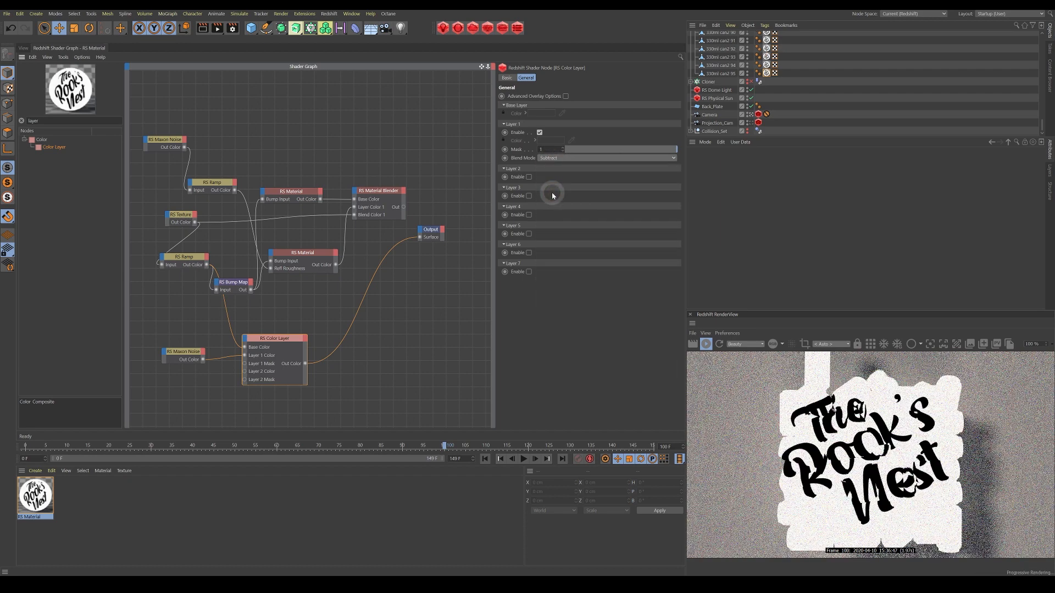
# Set Layer 1's blend mode to Darken and lower its Mask to about 0.44
pyautogui.click(553, 159)
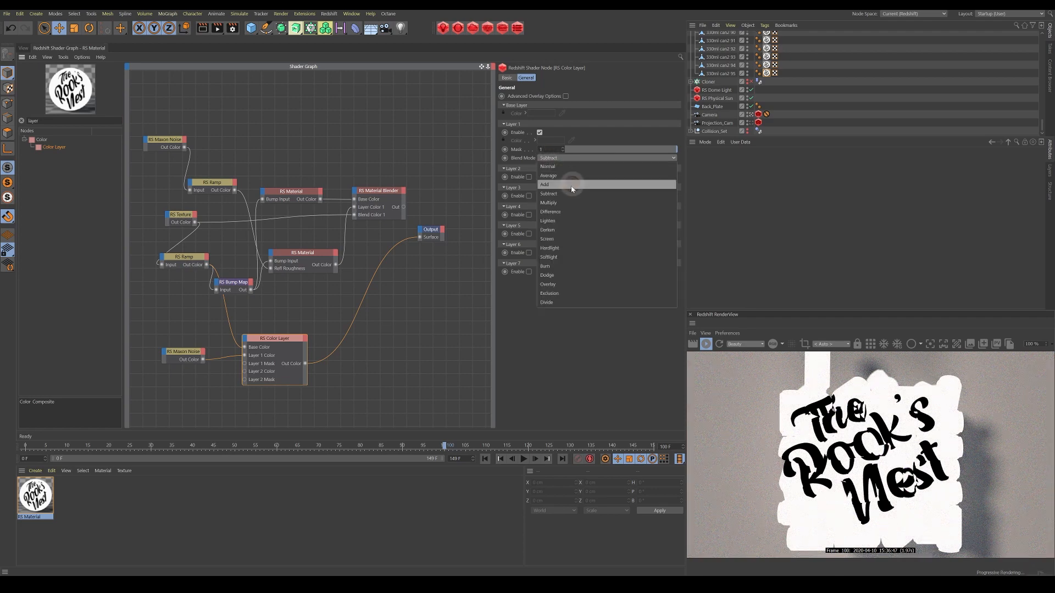
pyautogui.click(551, 230)
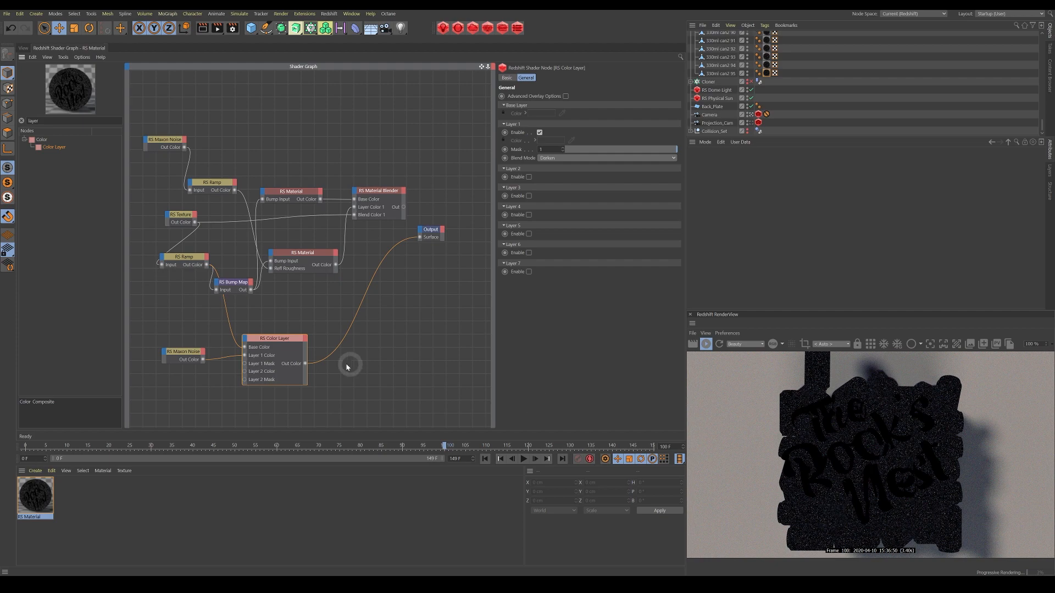
pyautogui.click(551, 176)
pyautogui.moveTo(634, 156); pyautogui.dragTo(608, 149)
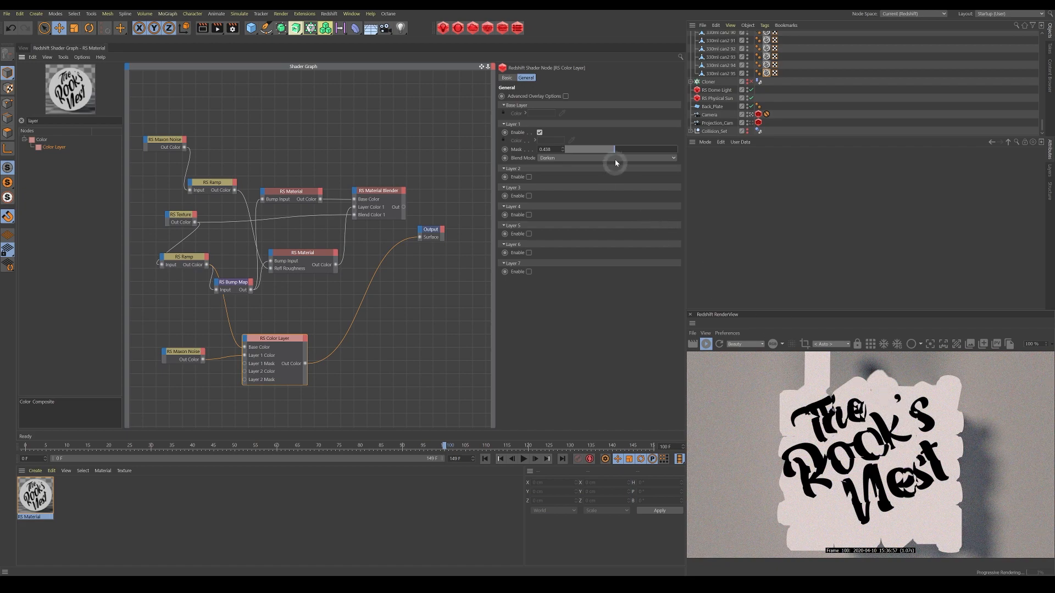
pyautogui.moveTo(617, 153); pyautogui.dragTo(618, 153)
# Duplicate the lower Maxon Noise into the Color Layer's Layer 2 Color and set the copy's Overall Scale to 0.06
pyautogui.moveTo(163, 363); pyautogui.dragTo(155, 355)
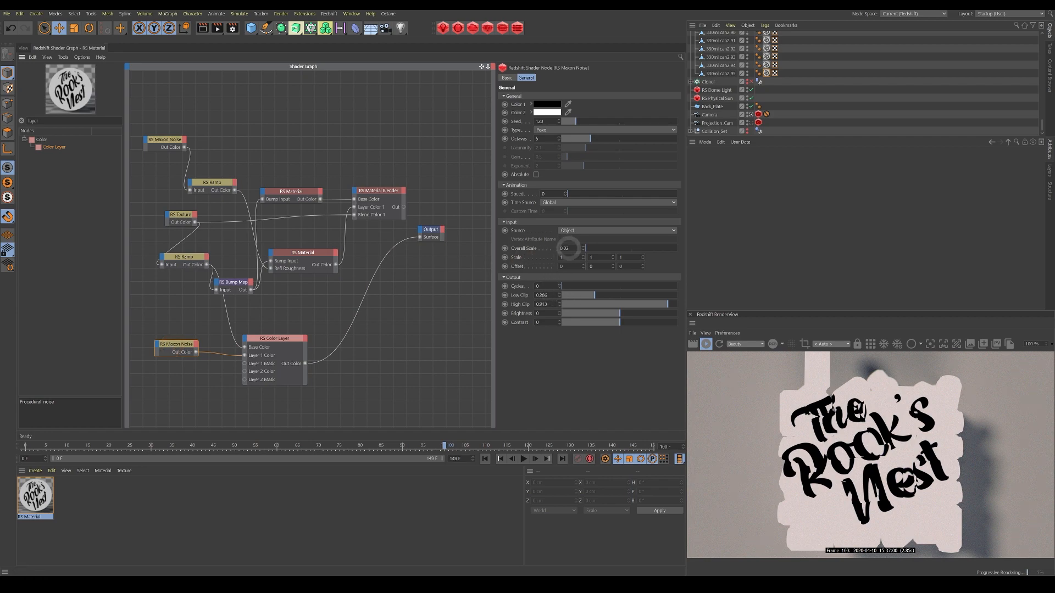
pyautogui.keyDown('ctrl'); pyautogui.moveTo(181, 351); pyautogui.dragTo(245, 372); pyautogui.keyUp('ctrl')
pyautogui.click(566, 248)
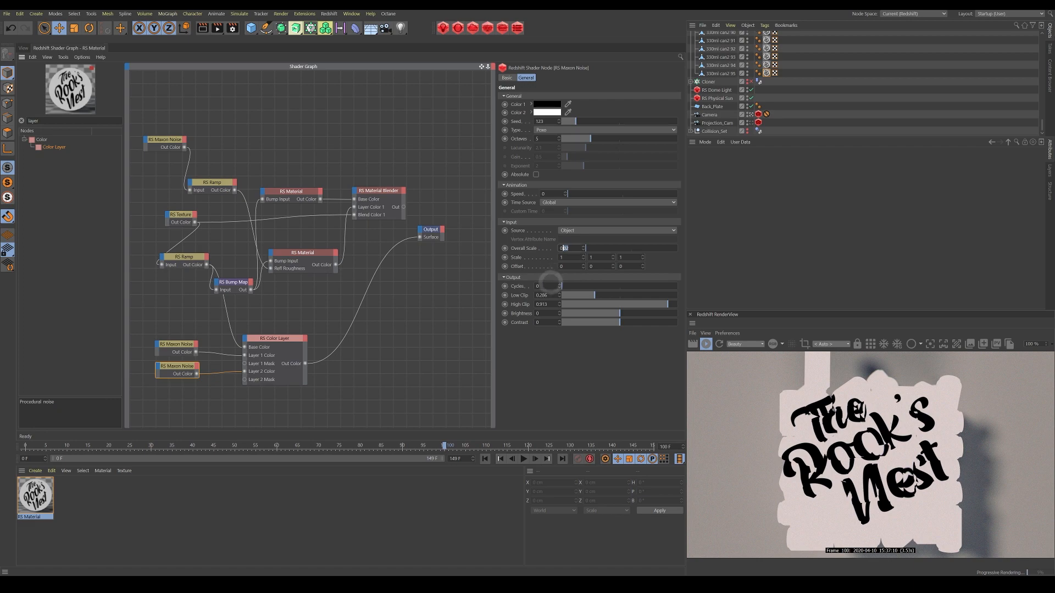
pyautogui.write('06')
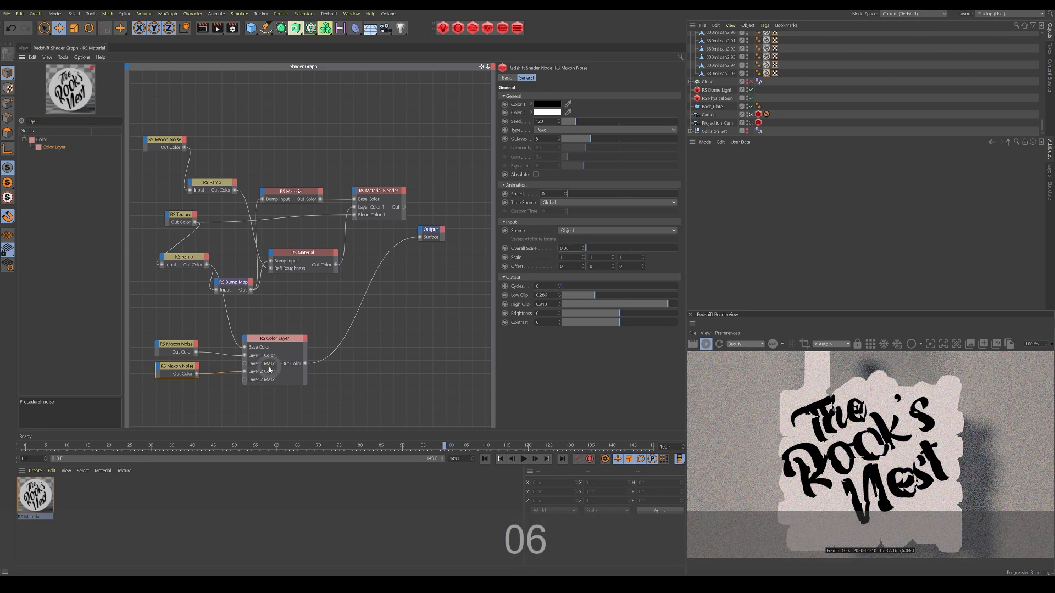
# Enable Layer 2 on the Color Layer, set its blend mode to Darken and lower its Mask to about 0.174
pyautogui.click(292, 349)
pyautogui.click(529, 177)
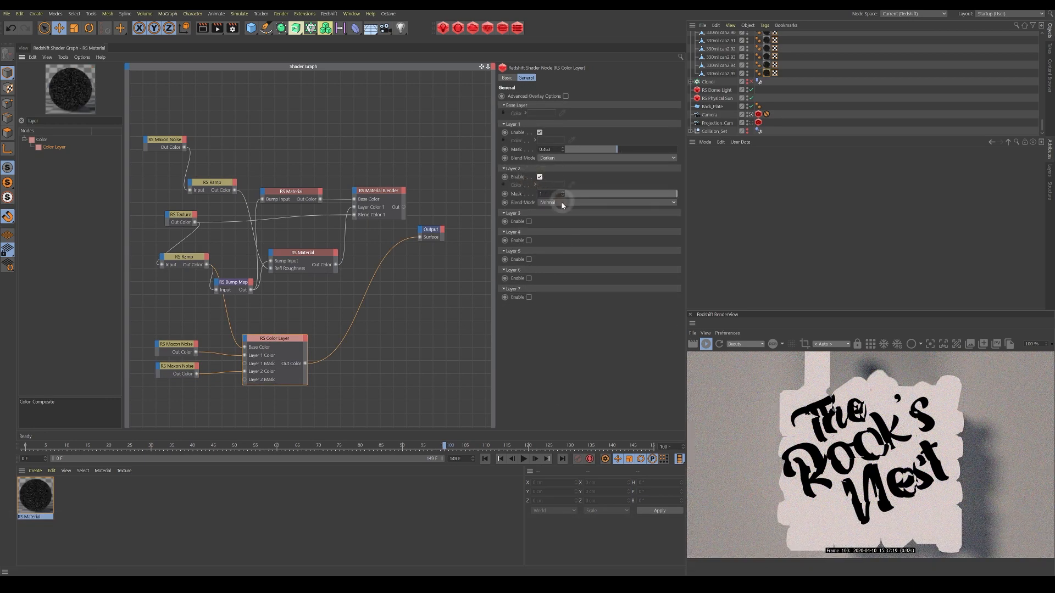
pyautogui.click(571, 202)
pyautogui.click(552, 274)
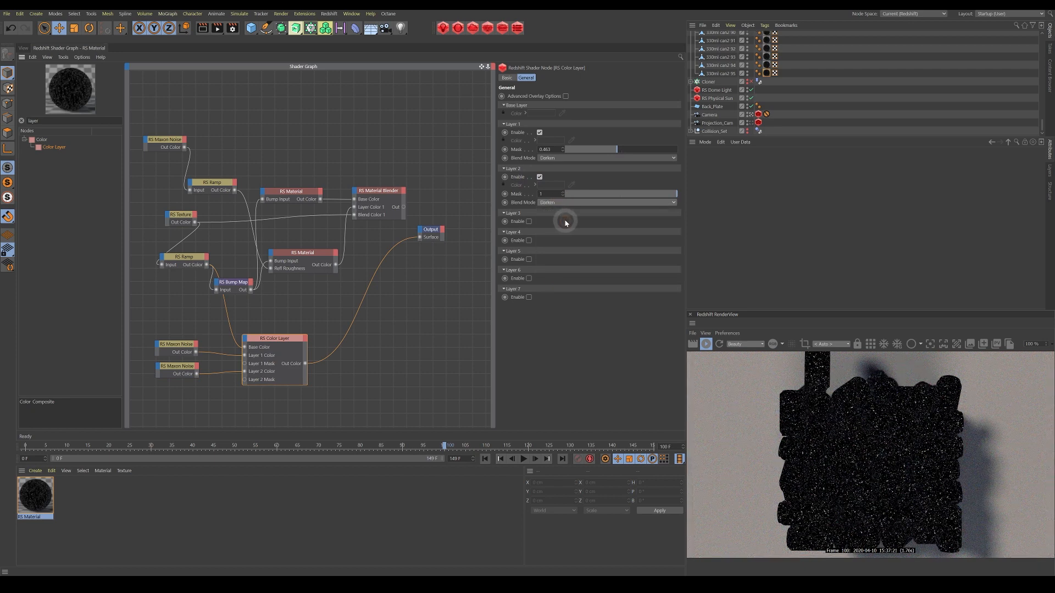
pyautogui.moveTo(589, 197); pyautogui.dragTo(628, 196)
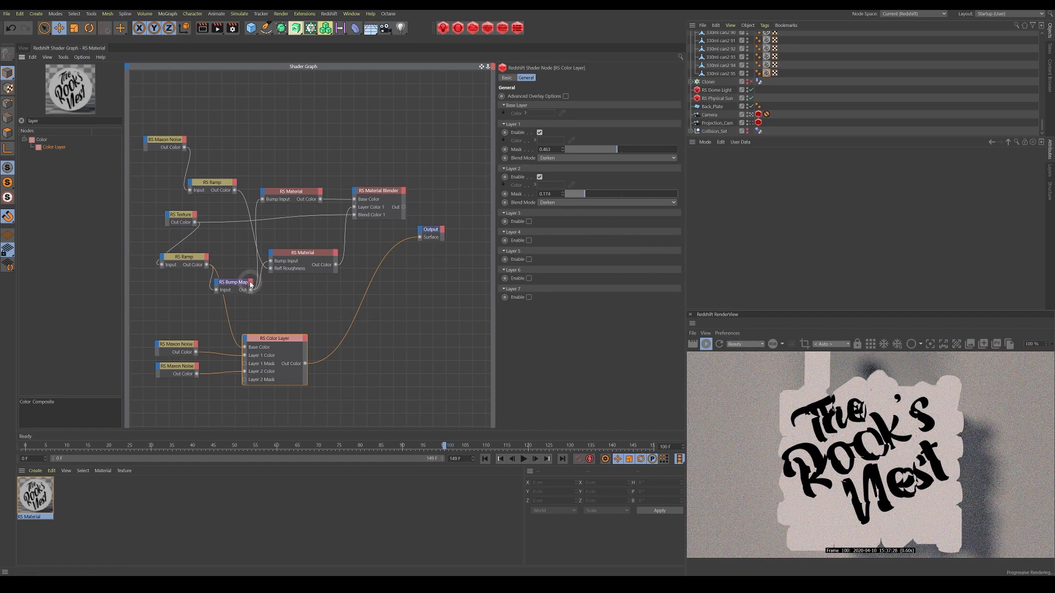
# Connect the Material Blender's Out to the Output Surface and set the Bump Map's Height Scale to 0.1
pyautogui.click(231, 281)
pyautogui.moveTo(231, 281); pyautogui.dragTo(229, 271)
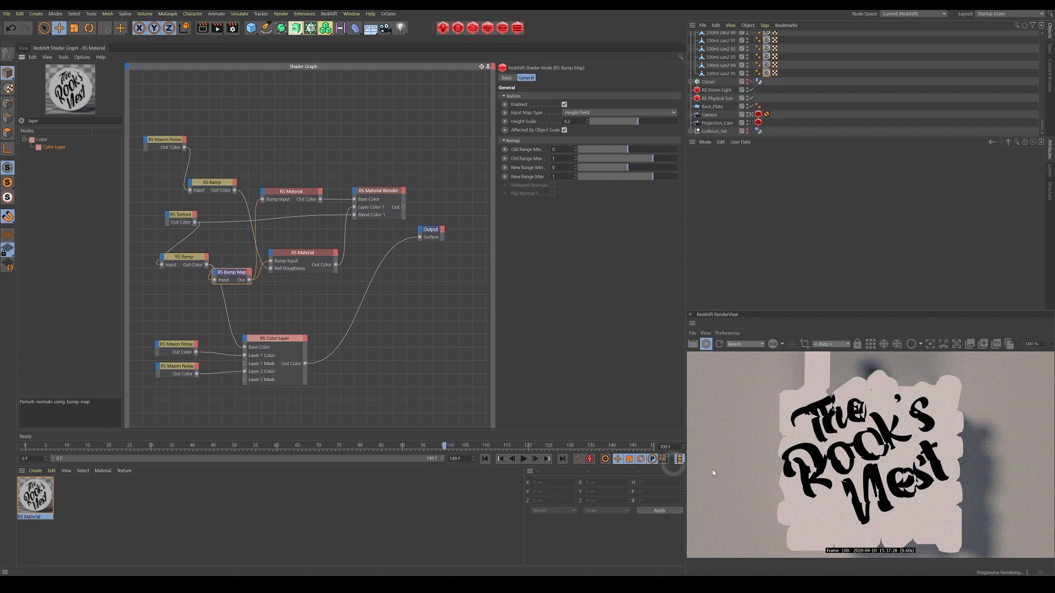
pyautogui.moveTo(405, 207); pyautogui.dragTo(420, 237)
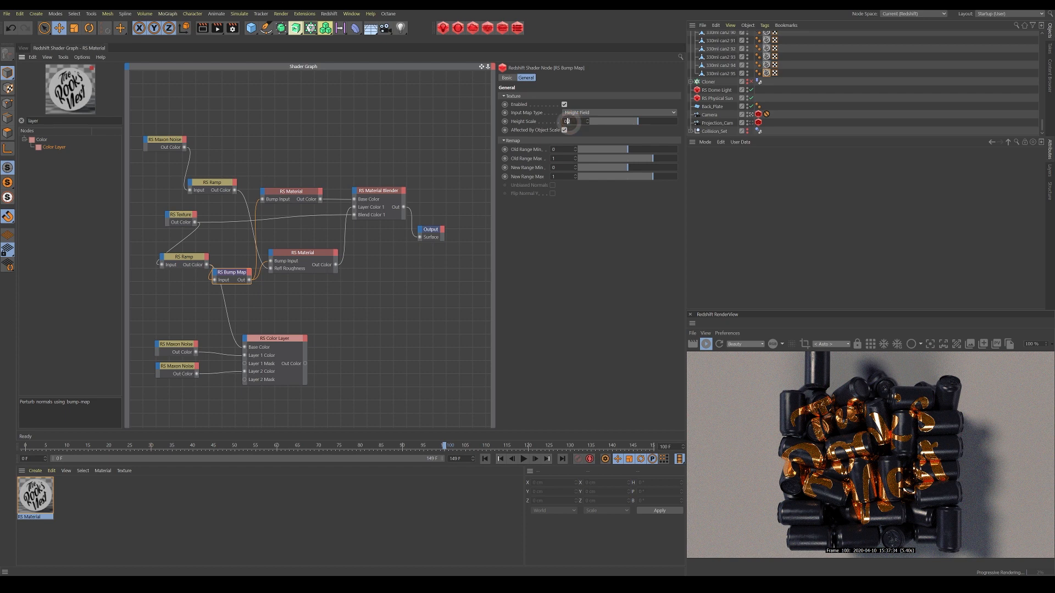
pyautogui.write('1')
pyautogui.press('Return')
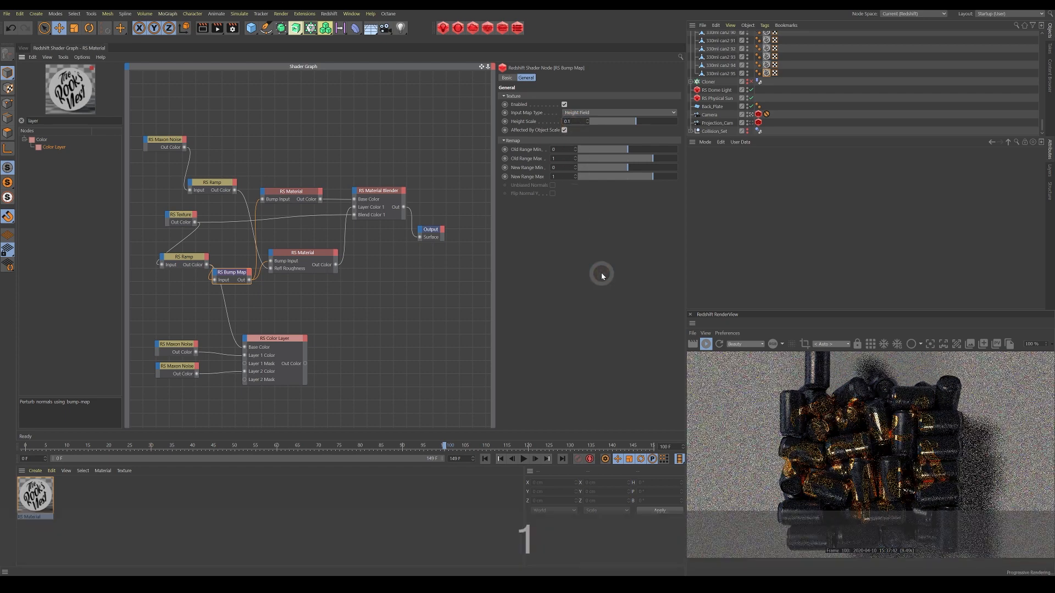
# Create a new Redshift material and assign it to the Back_Plate object
pyautogui.click(51, 472)
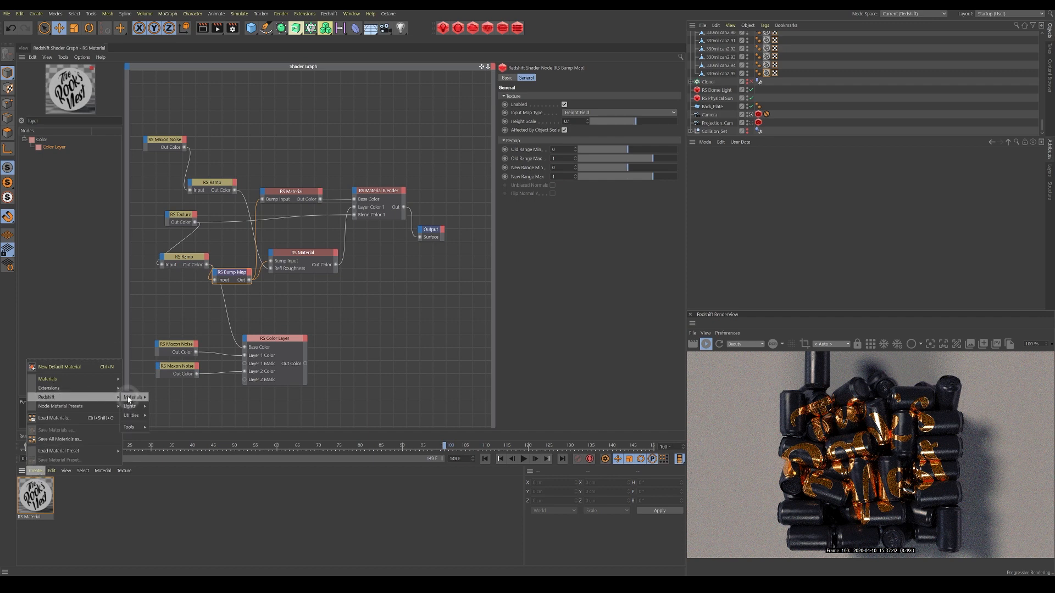
pyautogui.click(154, 403)
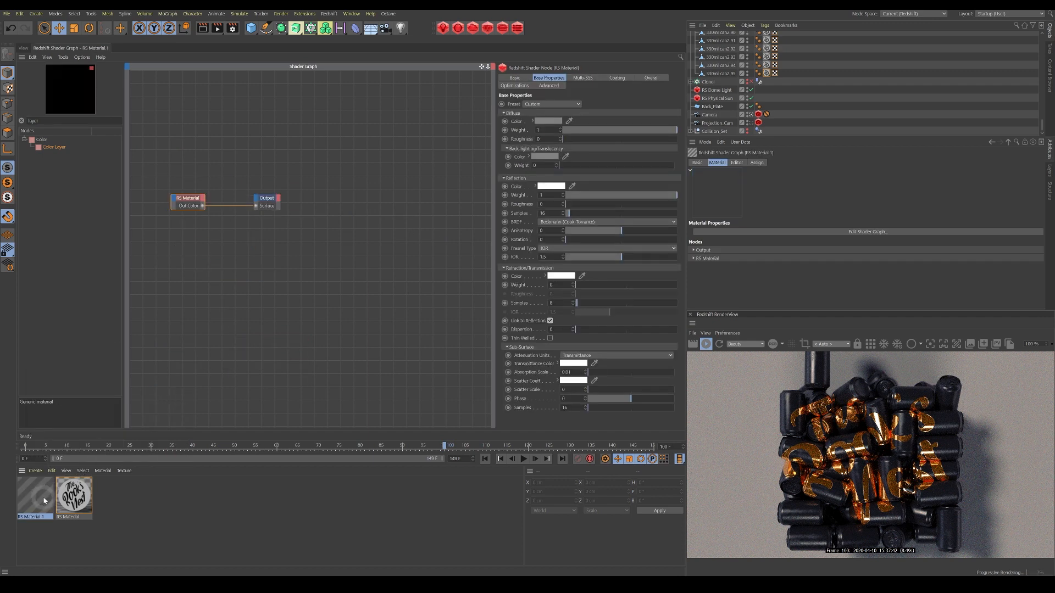
pyautogui.moveTo(742, 113); pyautogui.dragTo(766, 106)
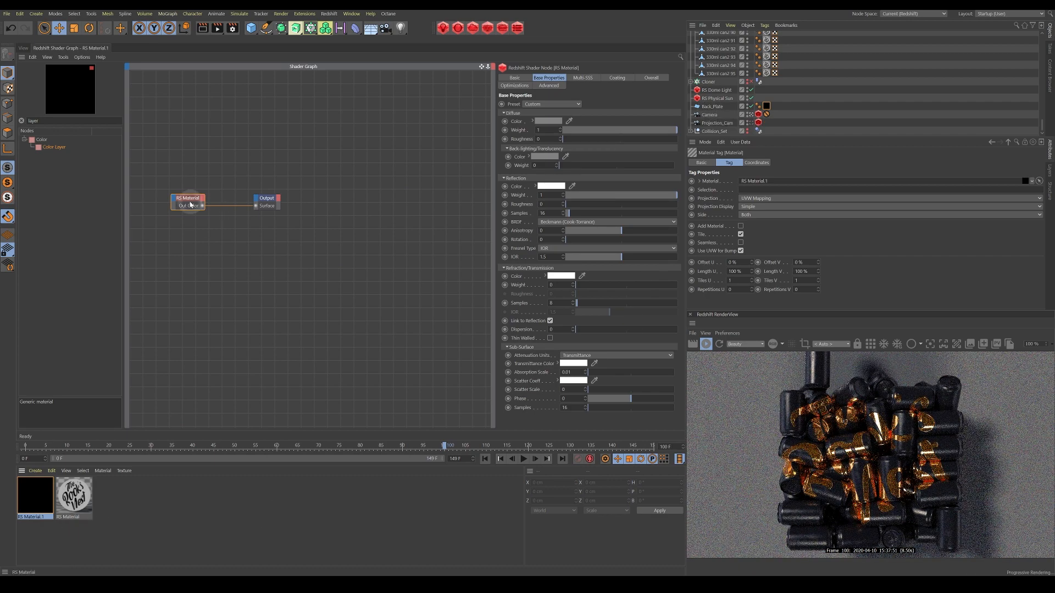
# Darken the diffuse color of the back plate's RS Material to a very dark grey
pyautogui.click(190, 203)
pyautogui.click(544, 123)
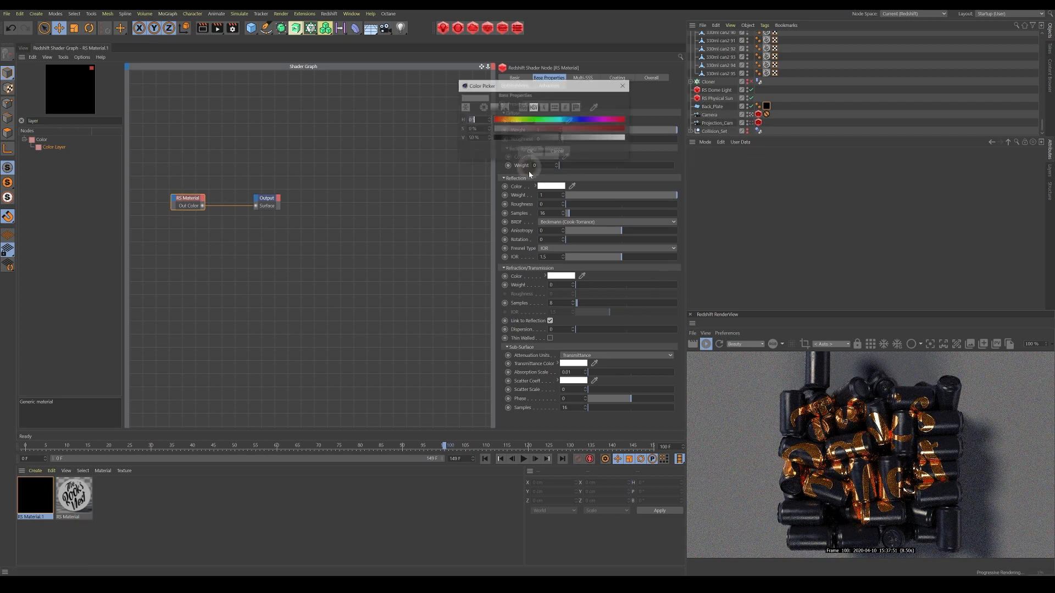
pyautogui.moveTo(518, 138); pyautogui.dragTo(521, 138)
pyautogui.click(530, 152)
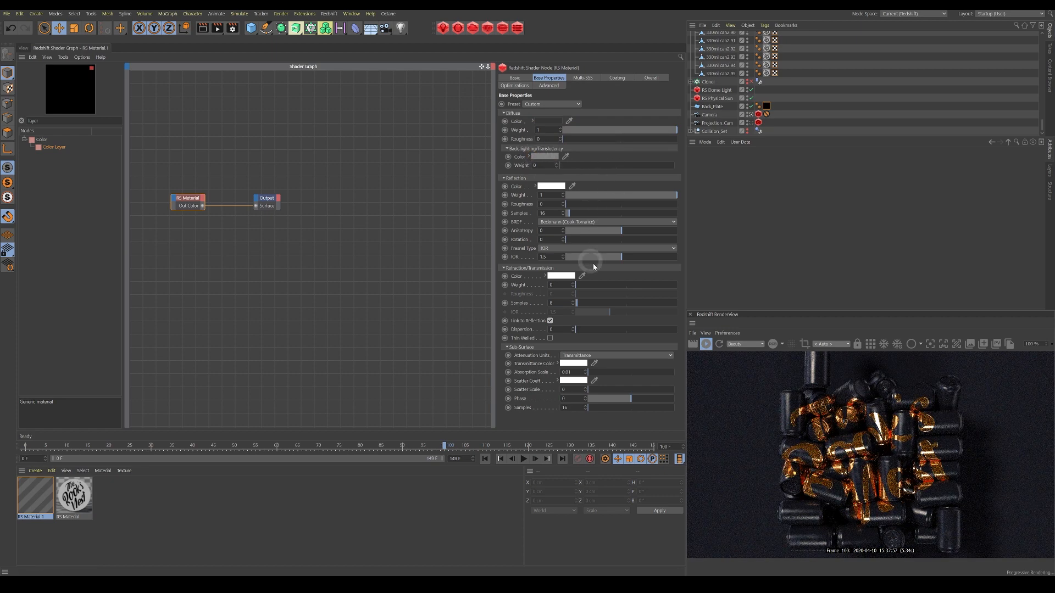
# Set the back plate material's reflection weight to 0.145, diffuse roughness to about 0.2 and reflection roughness to about 0.498
pyautogui.moveTo(608, 199); pyautogui.dragTo(582, 196)
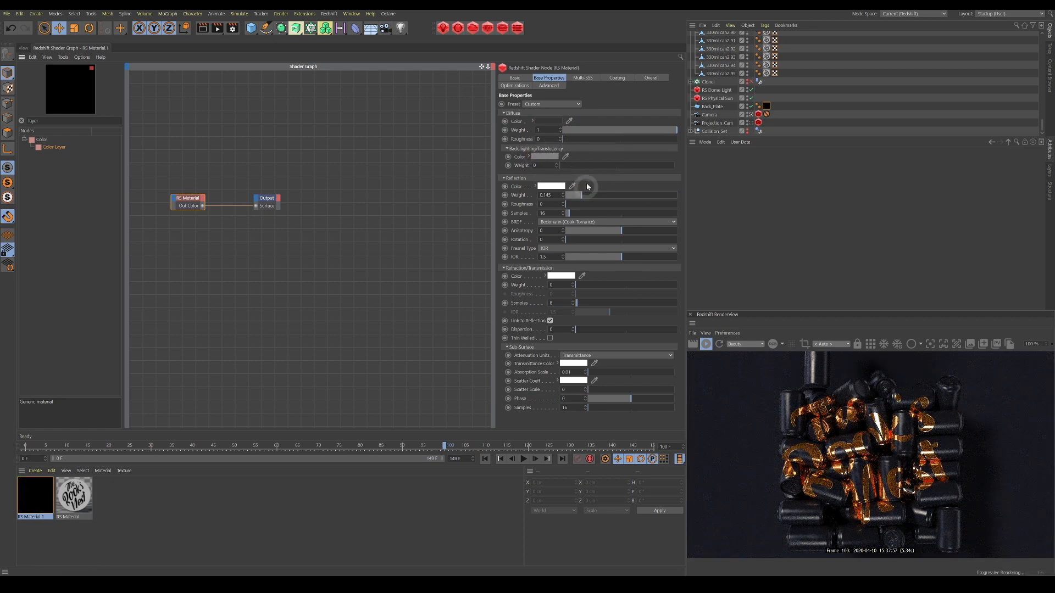
pyautogui.moveTo(572, 139); pyautogui.dragTo(587, 141)
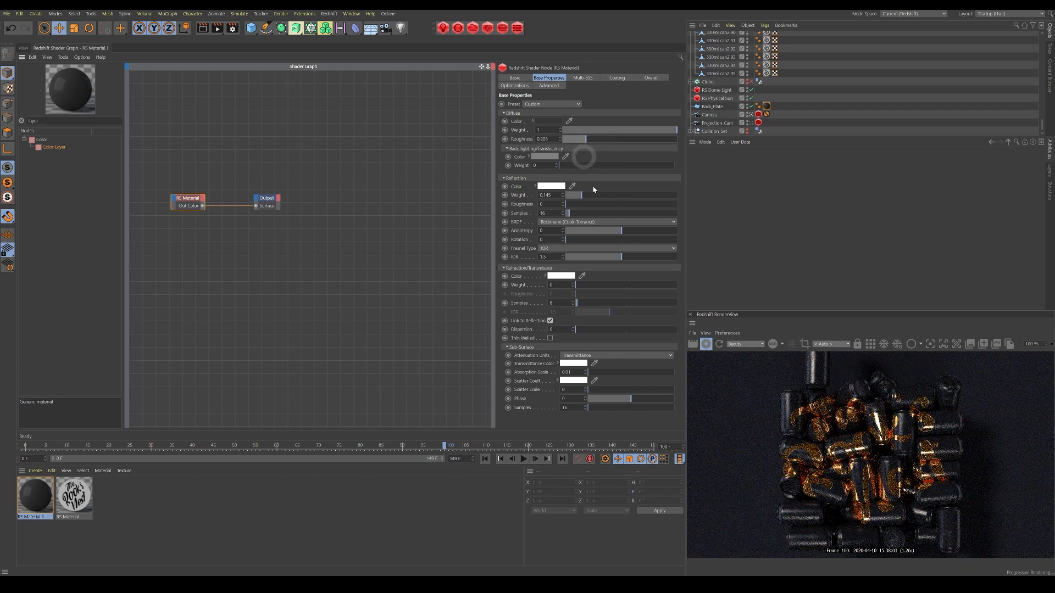
pyautogui.moveTo(572, 204); pyautogui.dragTo(622, 205)
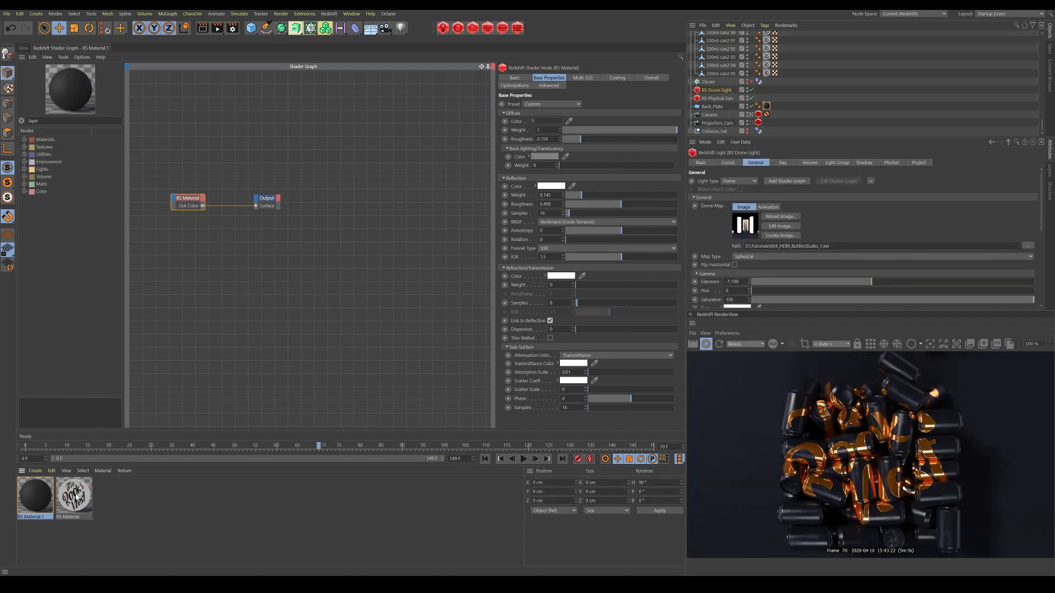
# Open the can label material's shader graph and connect the Color Layer's Out Color to the Bump Map's Input
pyautogui.click(75, 496)
pyautogui.click(252, 339)
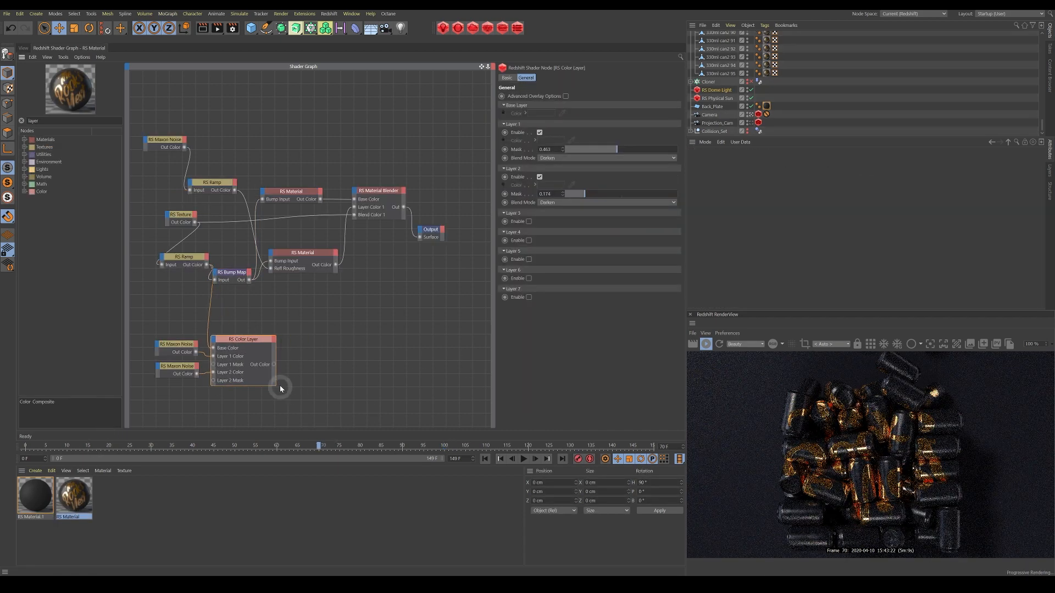
pyautogui.moveTo(275, 367); pyautogui.dragTo(248, 298)
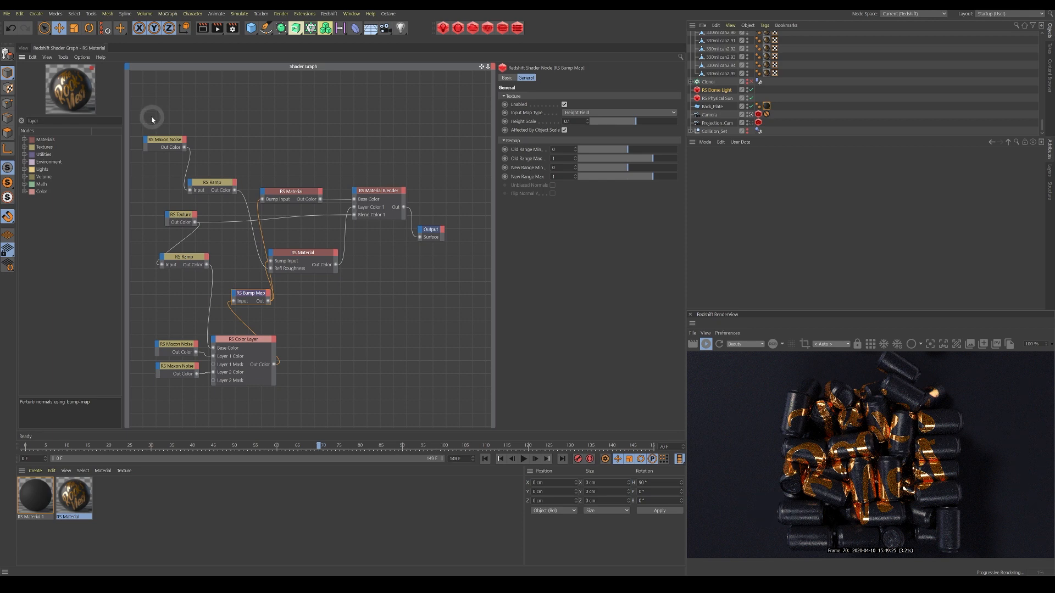
# Return to the perspective viewport and examine the settings of the RS Dome Light and RS Physical Sun
pyautogui.click(23, 48)
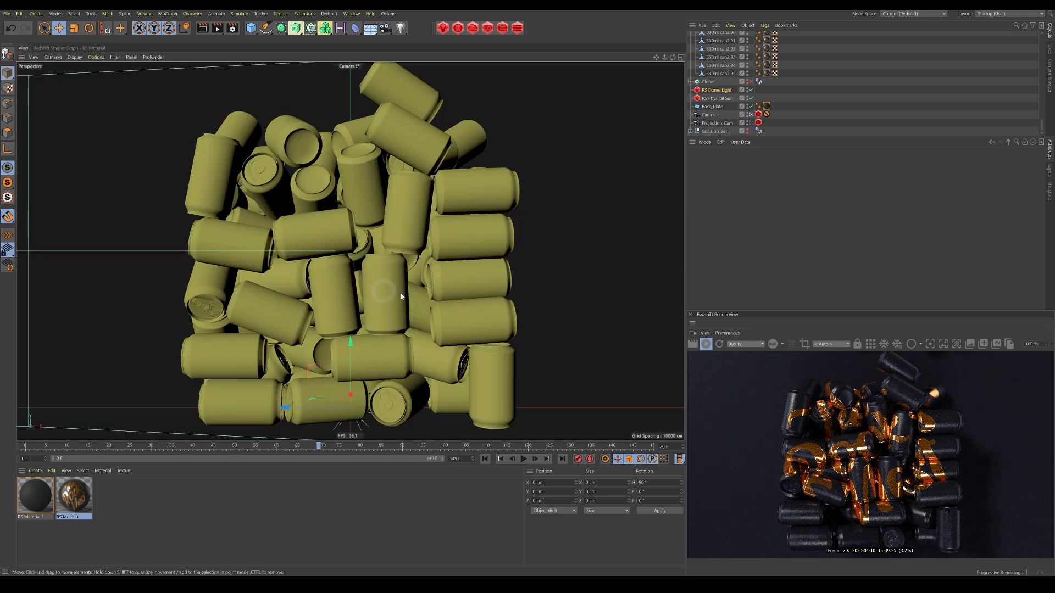
pyautogui.click(717, 90)
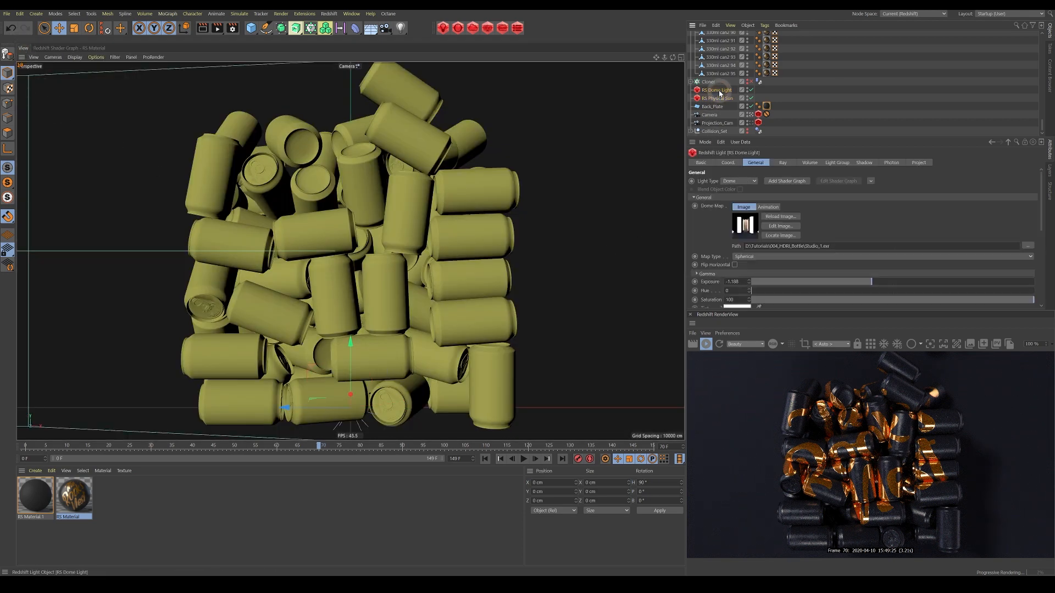
pyautogui.click(715, 98)
pyautogui.click(717, 90)
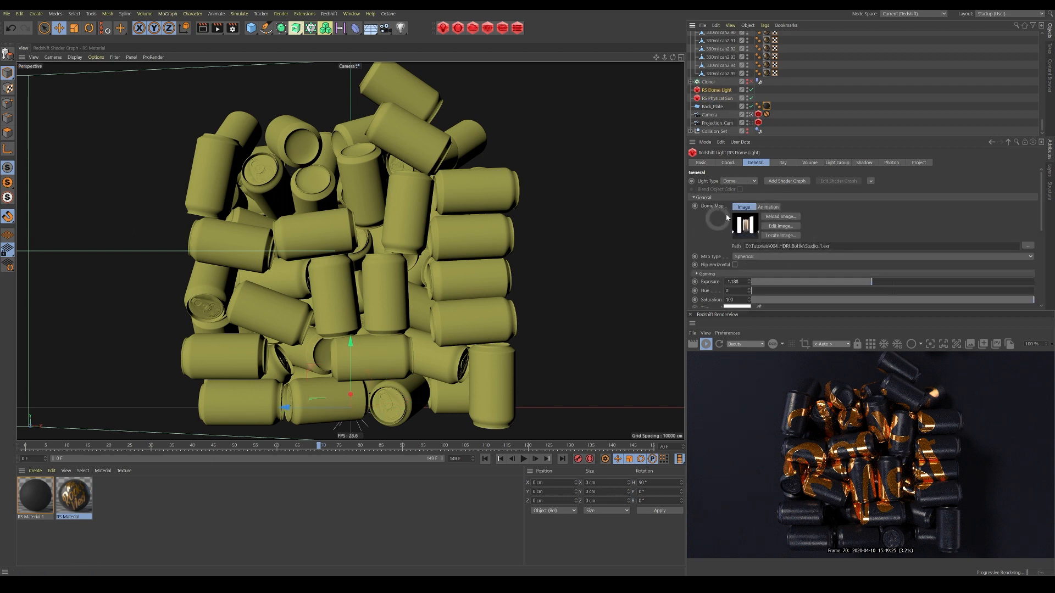